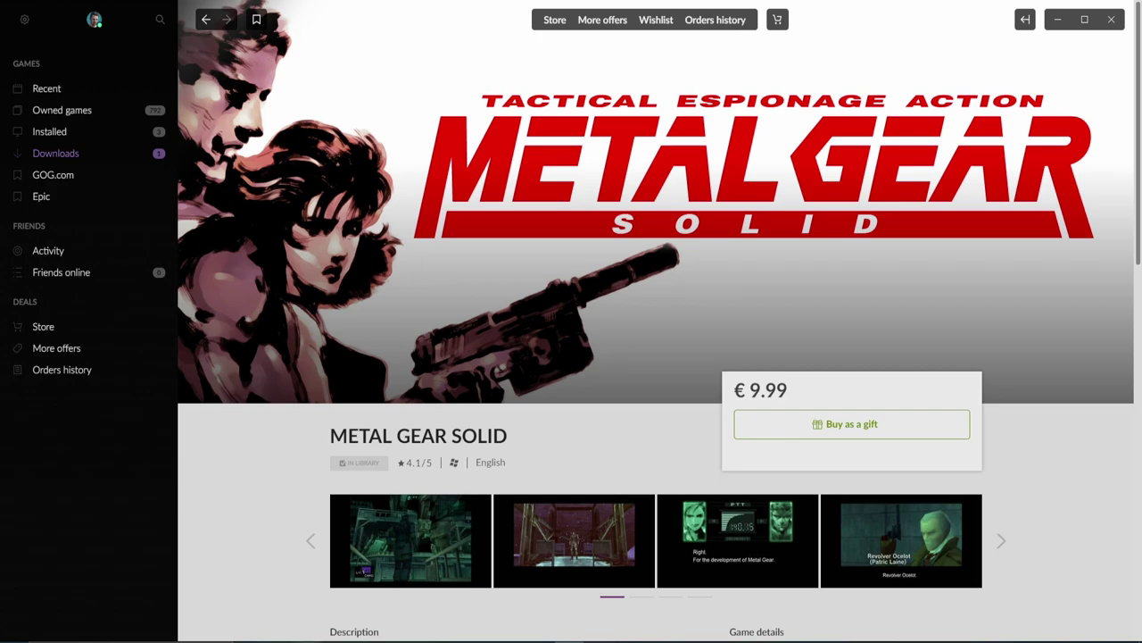
Download MGSILauncher-1.2.6.zip from the Metal Gear Solid Integral Launcher web page.
mouse_move(334, 640)
click(399, 598)
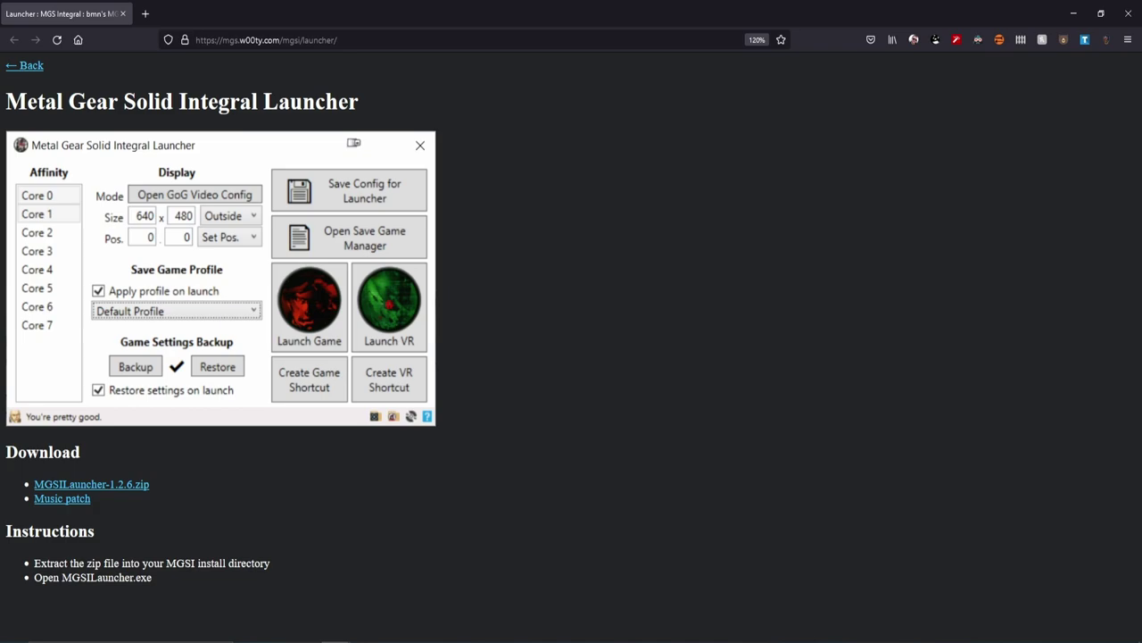
click(91, 484)
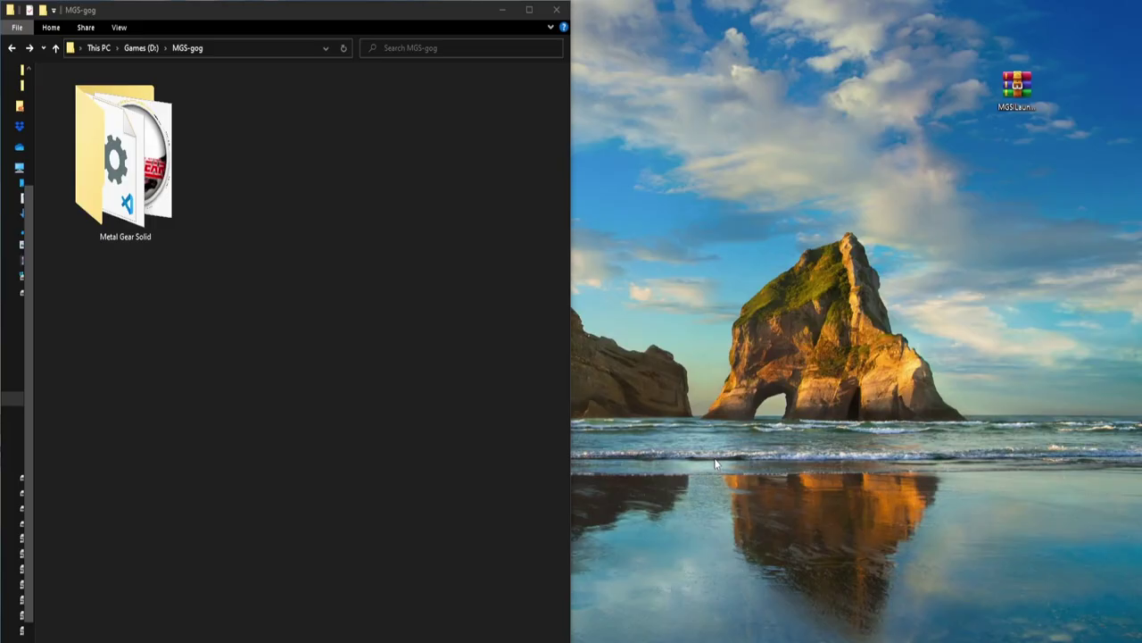
Open the Metal Gear Solid game folder inside MGS-gog on drive D and locate mgsi.exe.
click(126, 184)
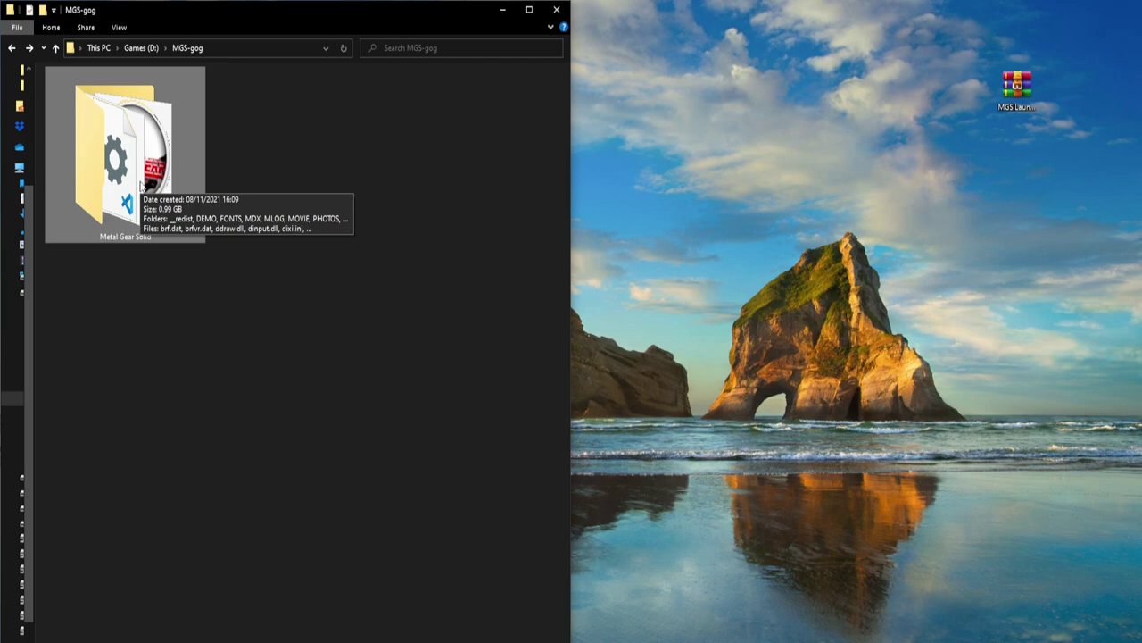
double_click(140, 185)
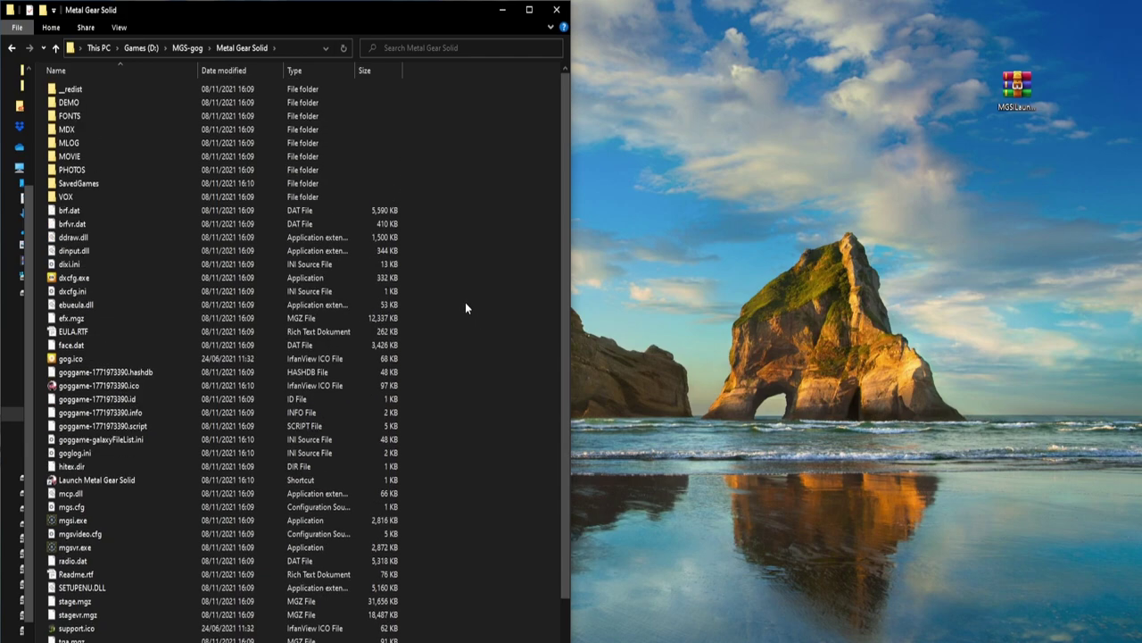
click(188, 47)
double_click(124, 166)
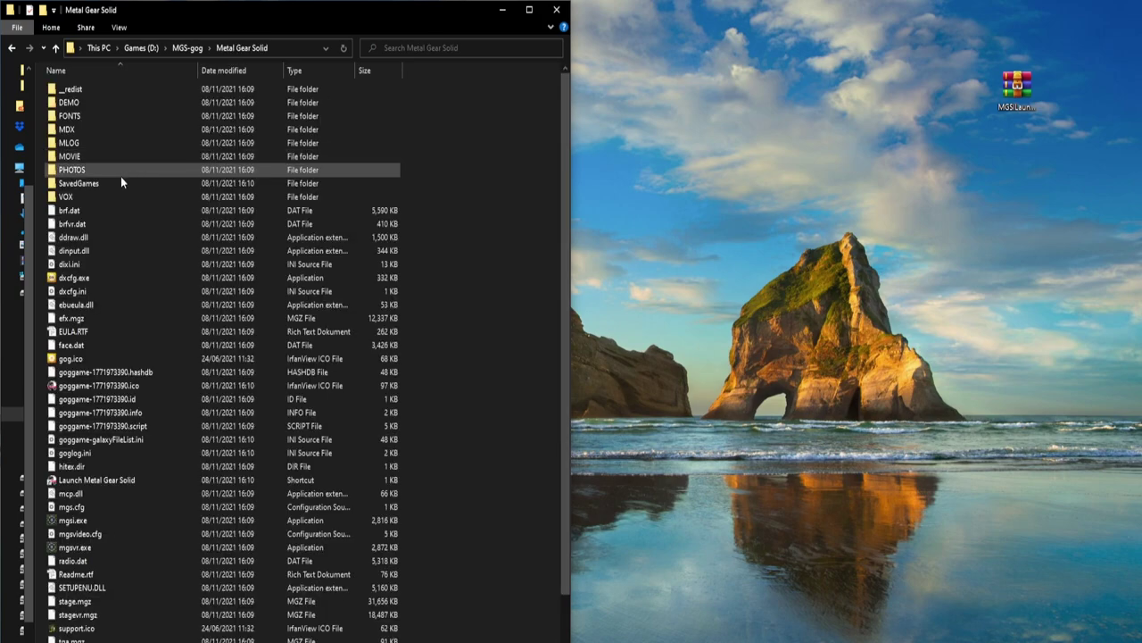
scroll(151, 500, down, 1)
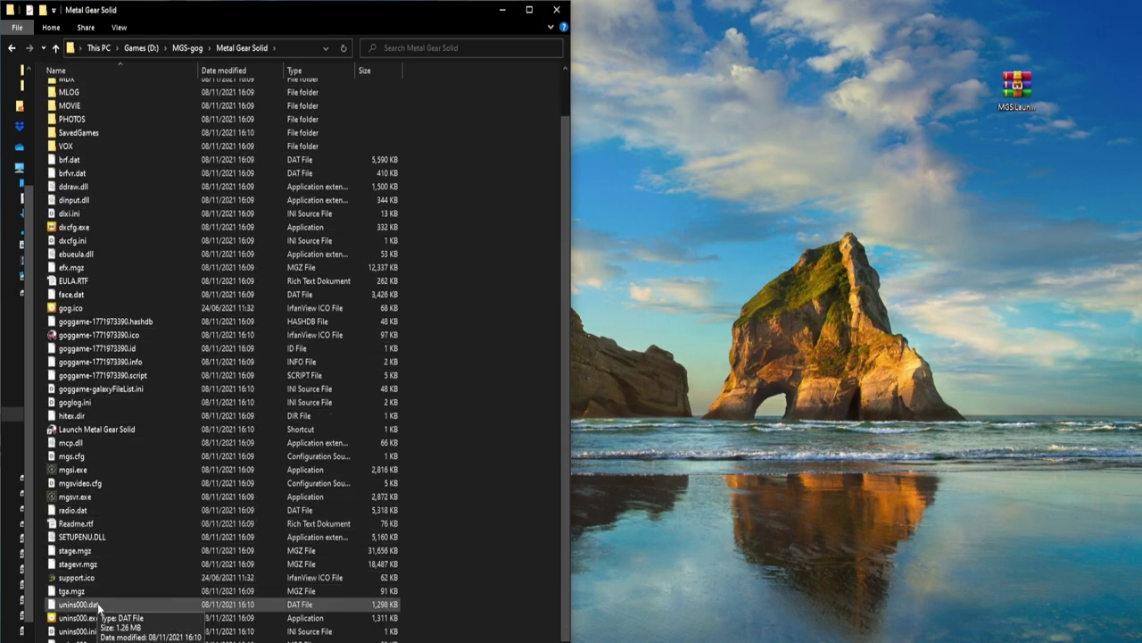
click(83, 473)
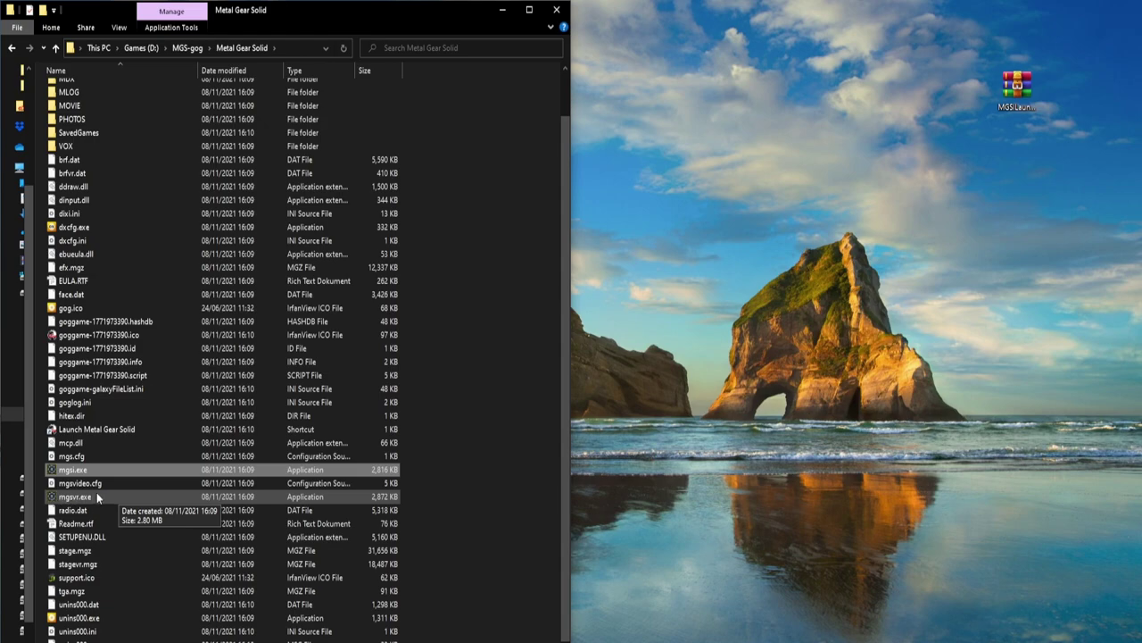
click(526, 471)
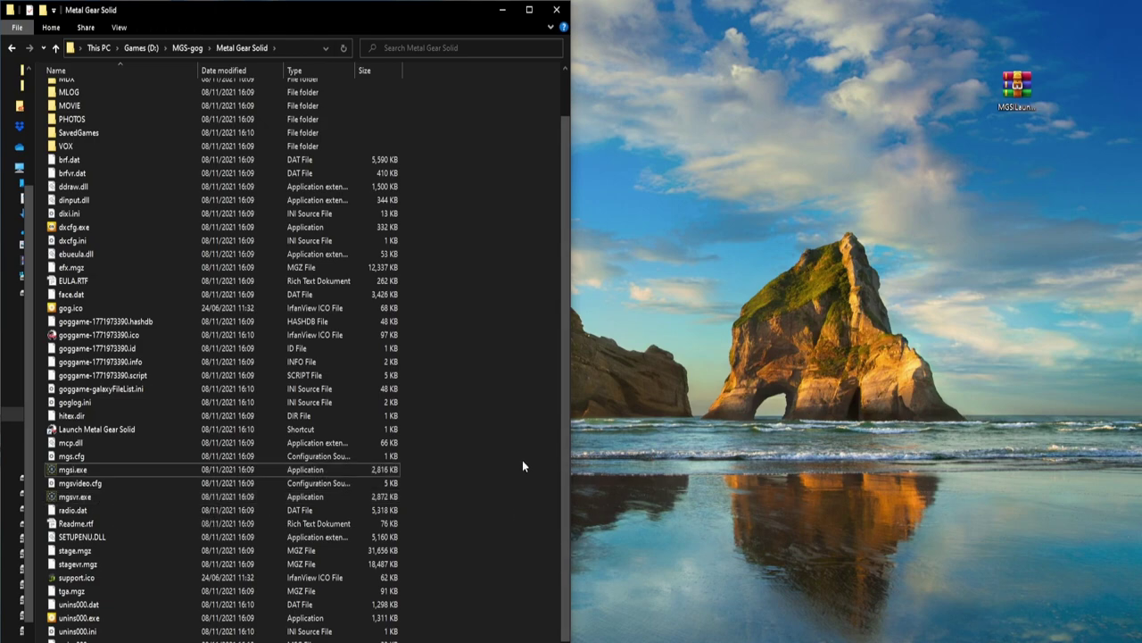
Open the MGSILauncher archive from the desktop and extract all its files into the Metal Gear Solid folder.
drag(1017, 87, 1062, 31)
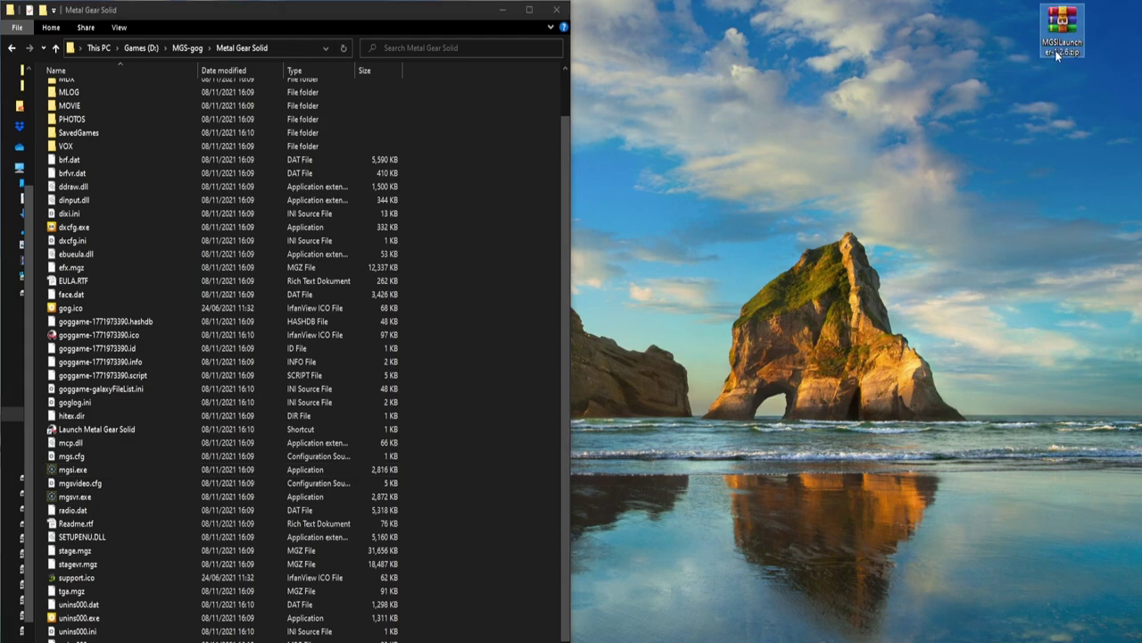
double_click(1053, 30)
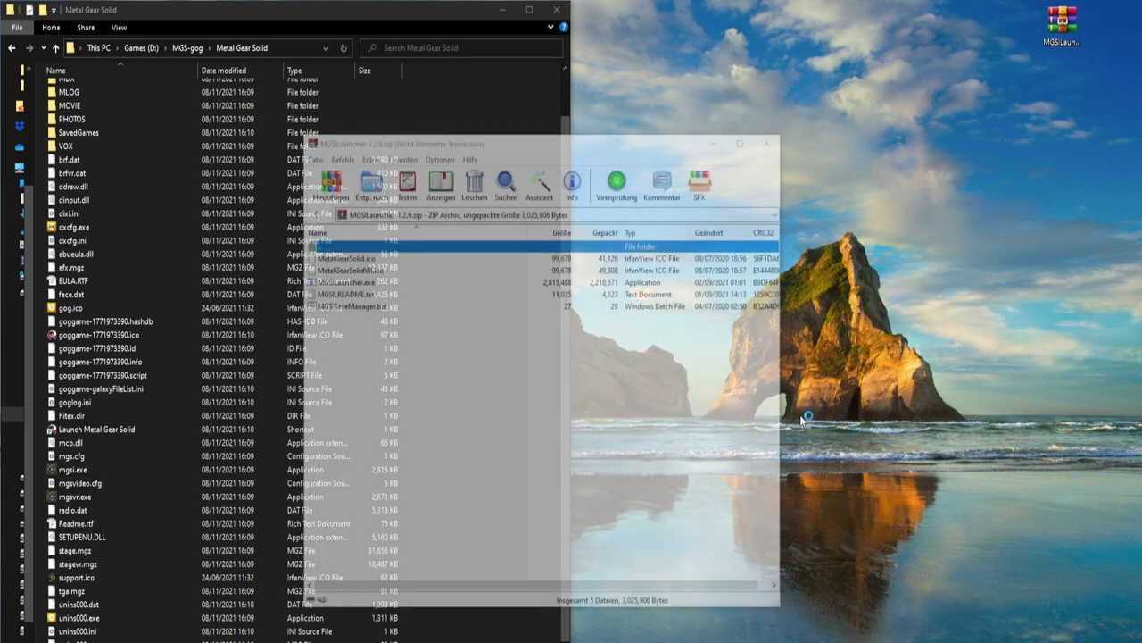
click(810, 134)
drag(634, 143, 906, 53)
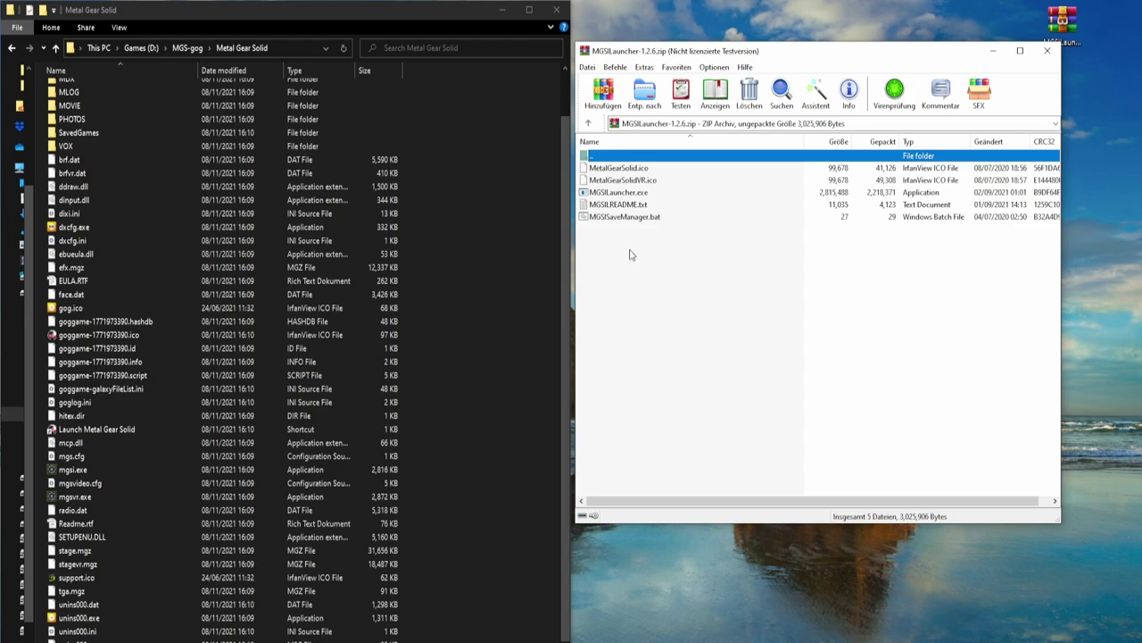
drag(629, 255, 631, 174)
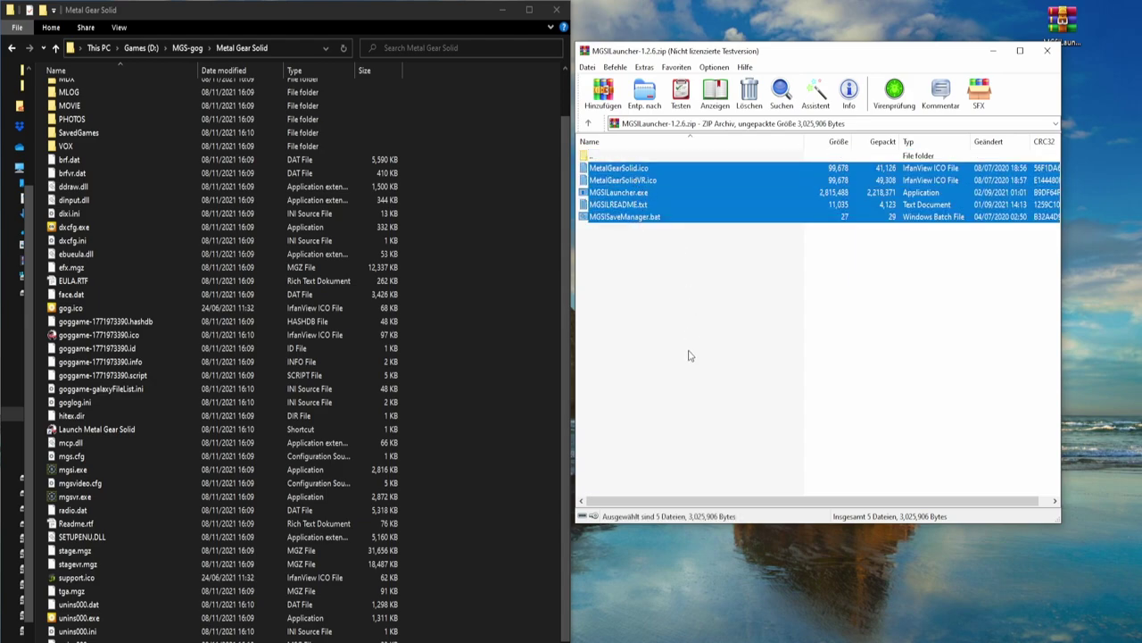
drag(621, 217, 509, 339)
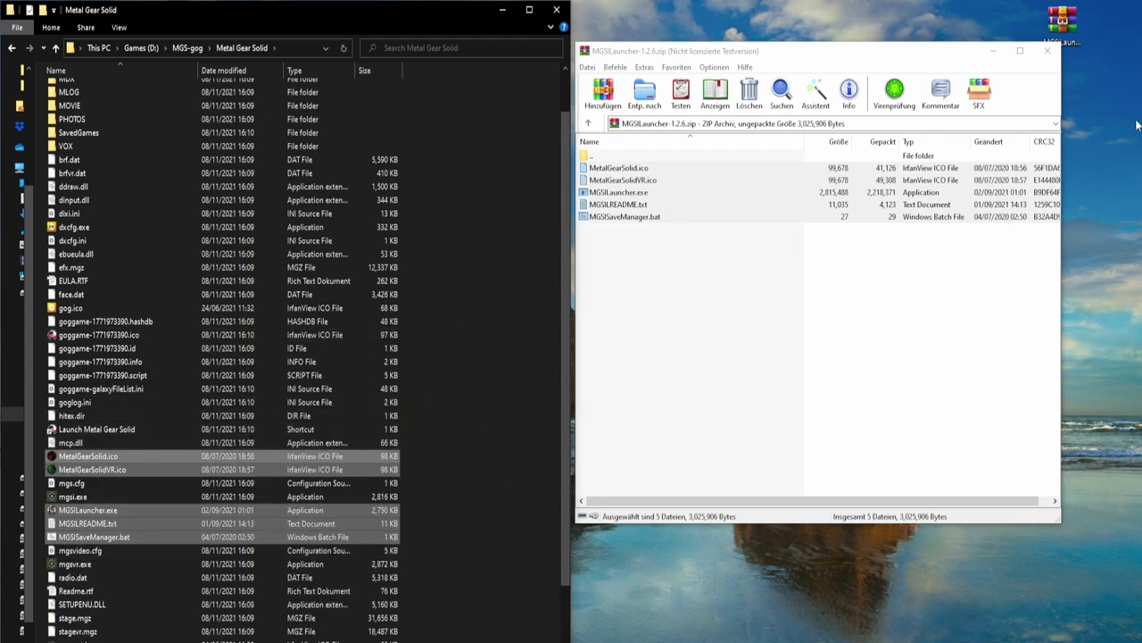
Close the archive and permanently delete the MGSILauncher zip file from the desktop.
click(1047, 50)
click(1066, 43)
key(shift+Delete)
key(Return)
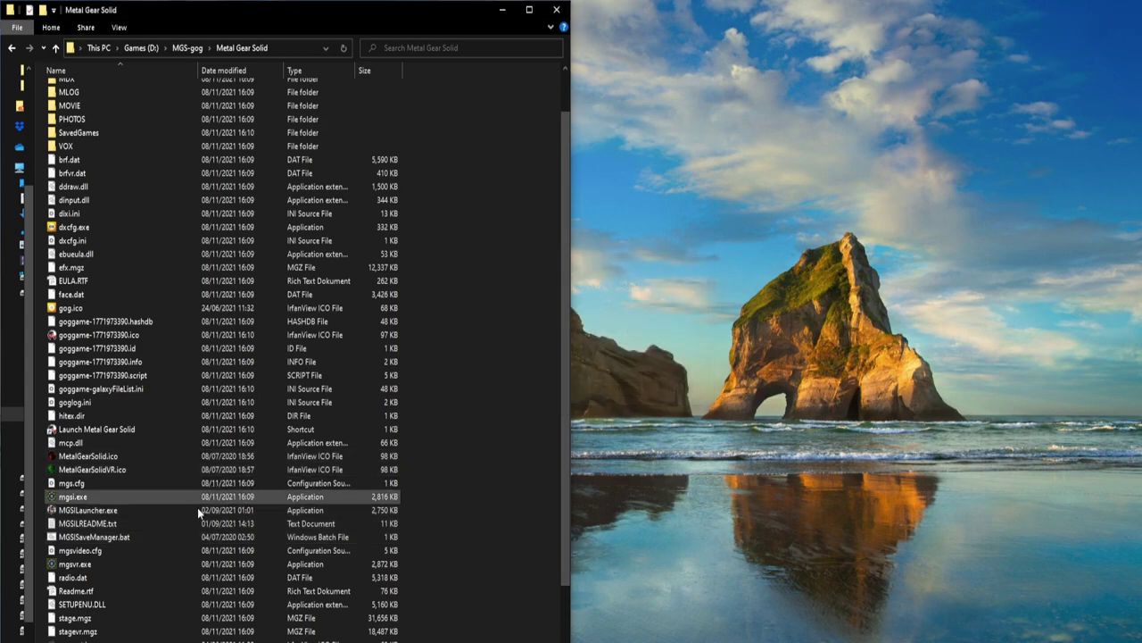
Create a shortcut to MGSILauncher.exe in the Metal Gear Solid folder.
click(83, 512)
right_click(83, 515)
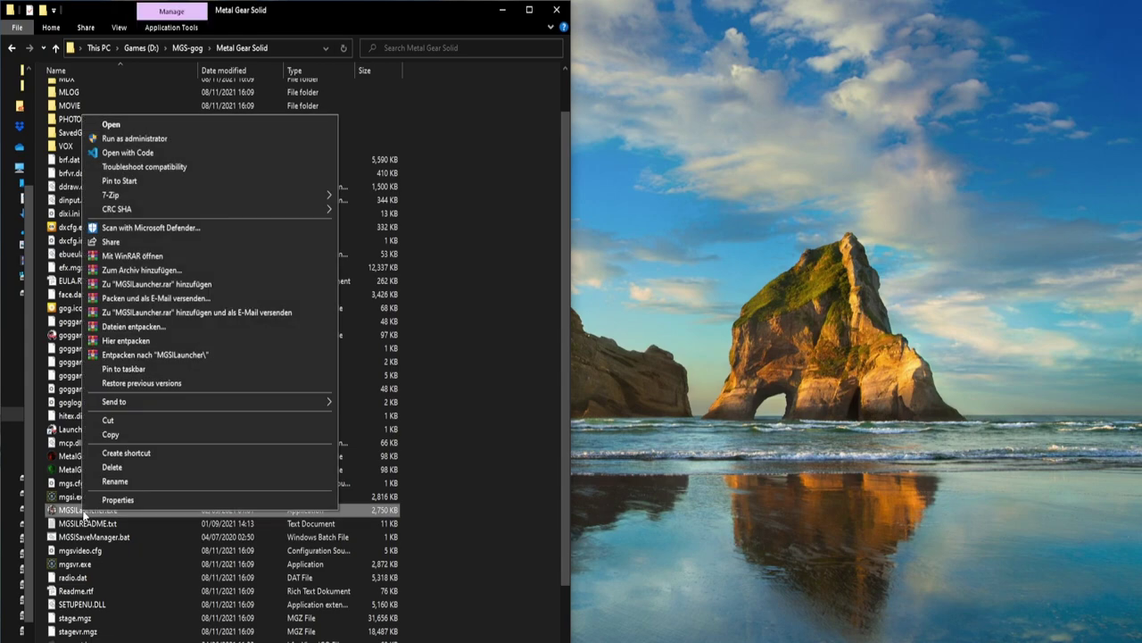
click(87, 525)
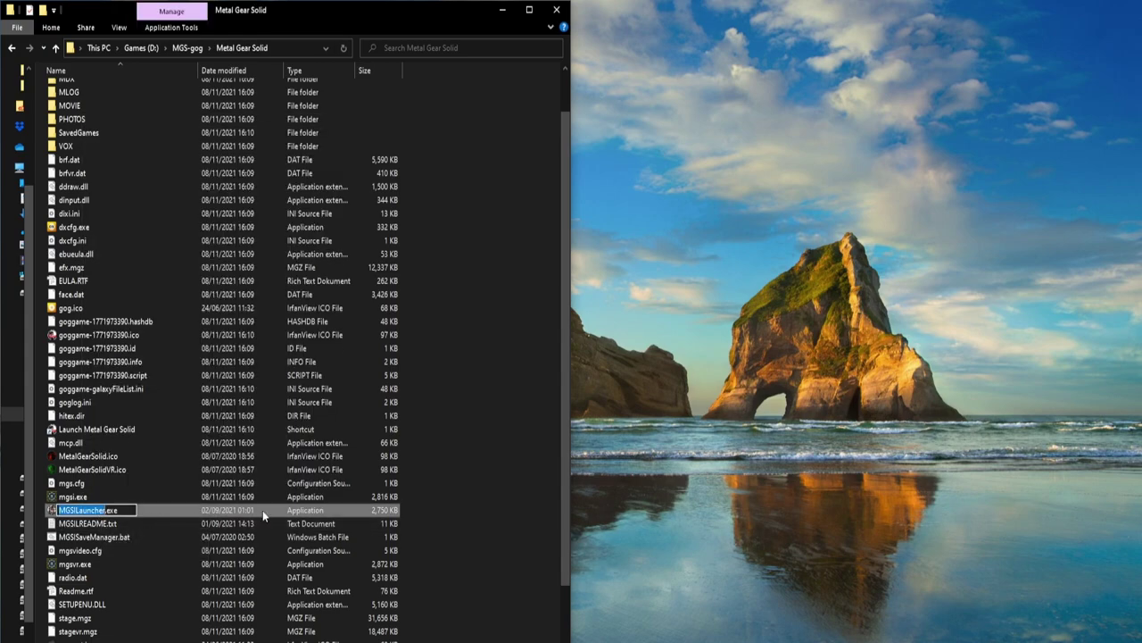
right_click(110, 514)
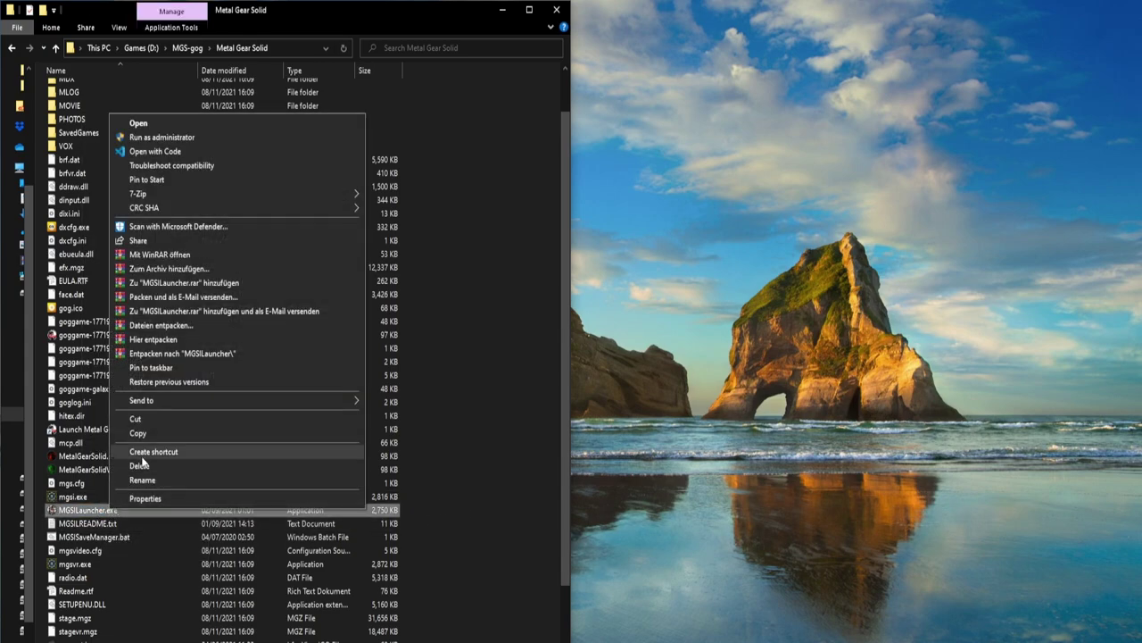
click(240, 450)
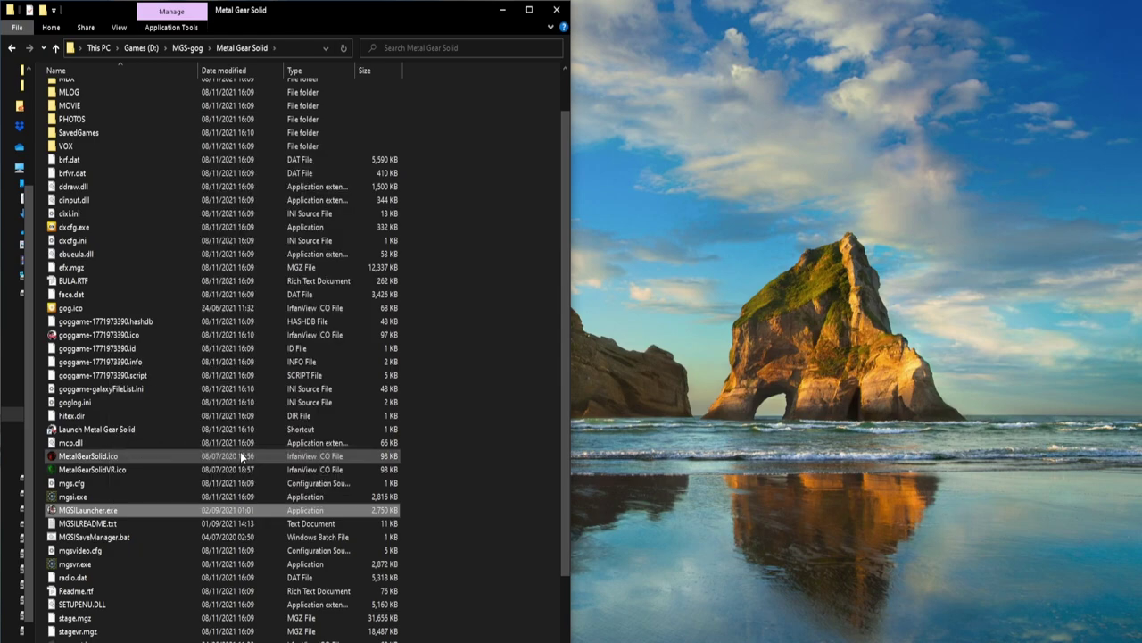
click(126, 525)
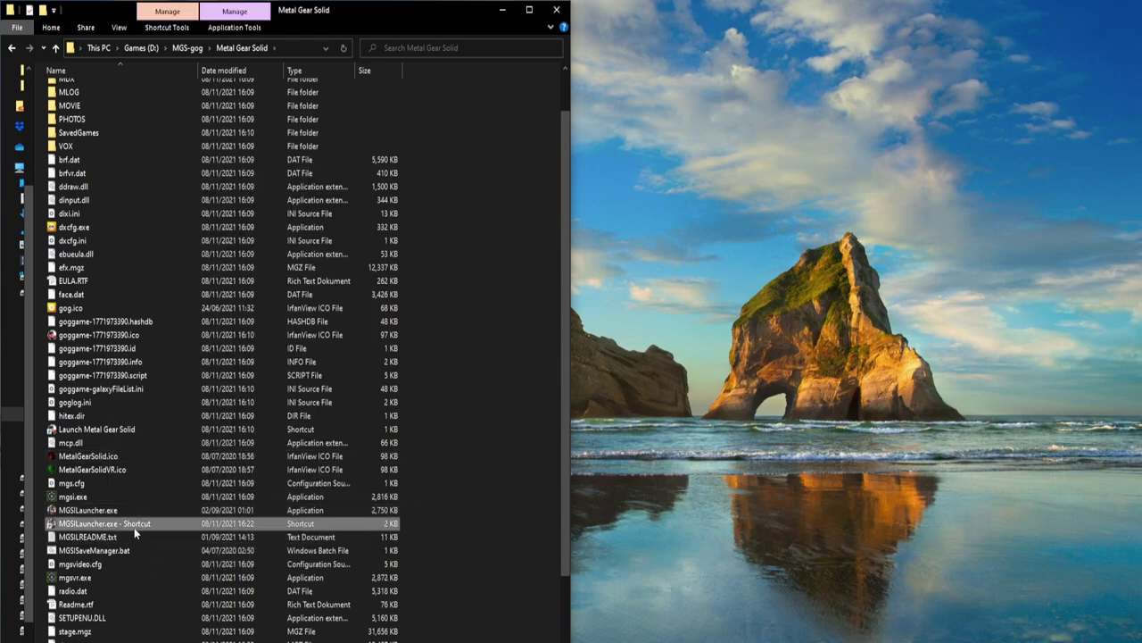
Place the MGSILauncher.exe shortcut on the desktop and rename it MGS.
drag(107, 523, 881, 350)
click(803, 510)
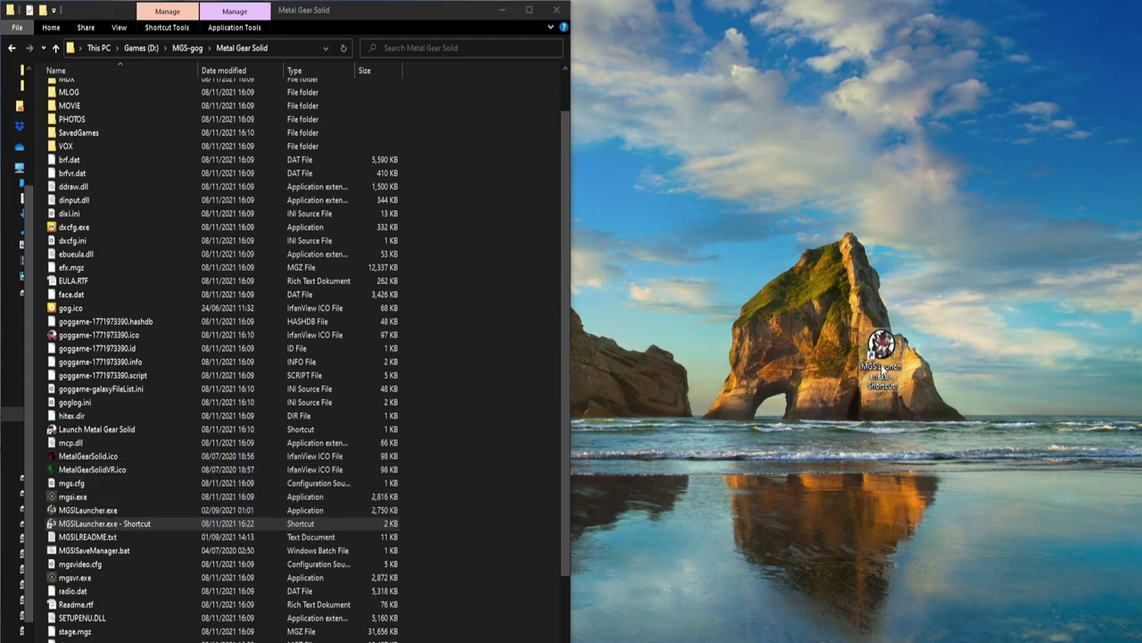
text(MGS)
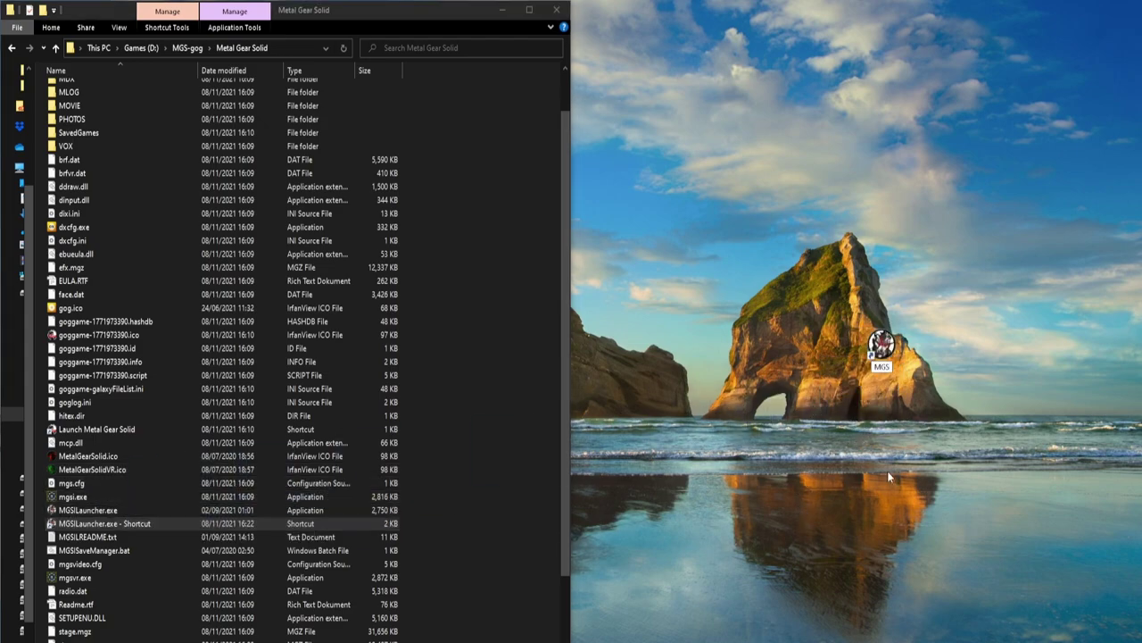
key(Return)
click(527, 465)
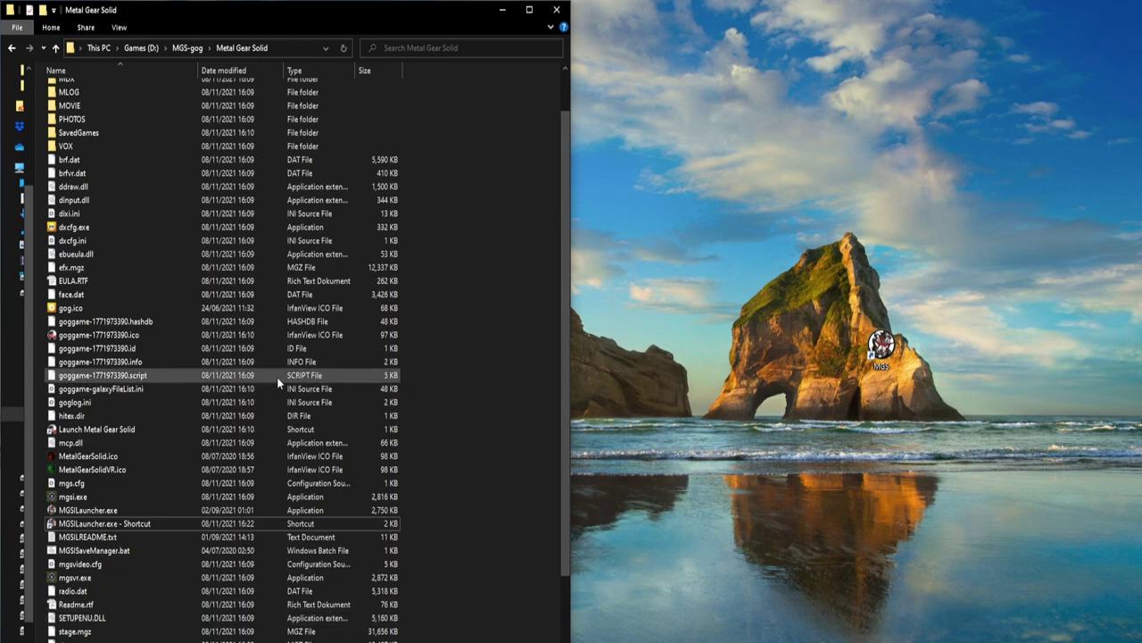
Start the Metal Gear Solid Integral Launcher from the MGS desktop shortcut.
click(91, 513)
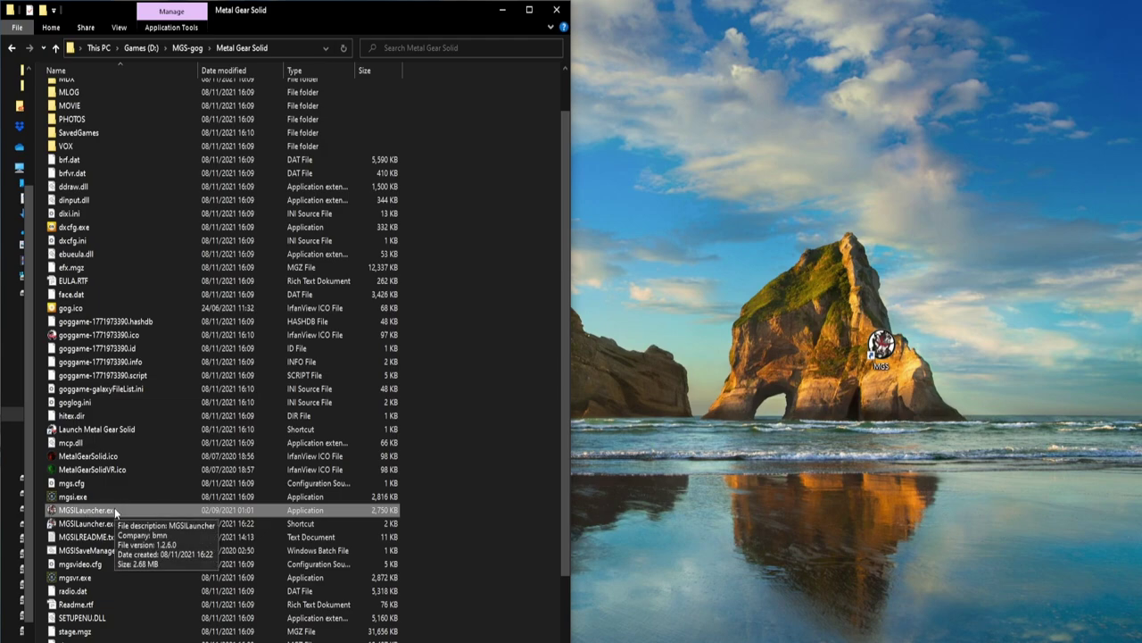
click(881, 346)
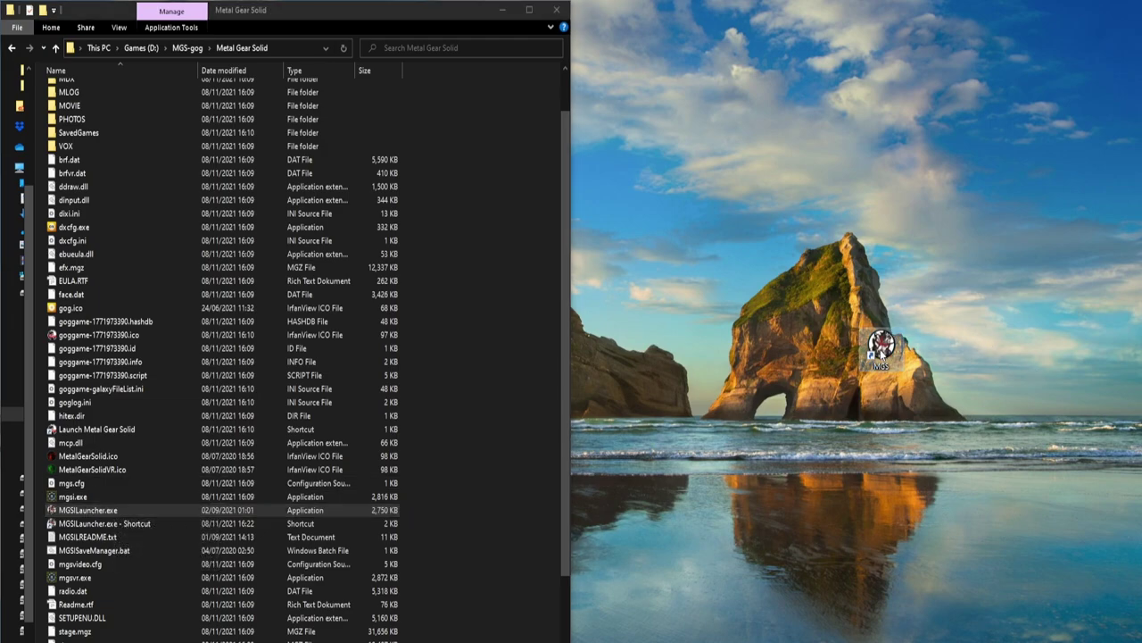
double_click(881, 346)
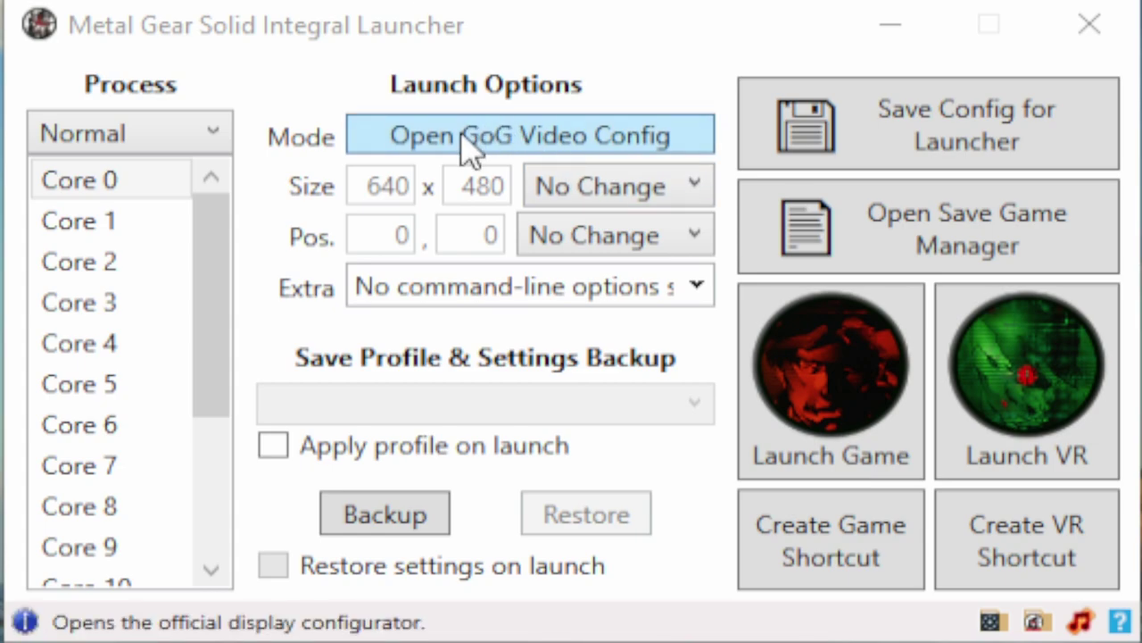
Open the GoG video configuration, review the DirectX display settings and close it without changes.
click(627, 150)
drag(667, 0, 670, 39)
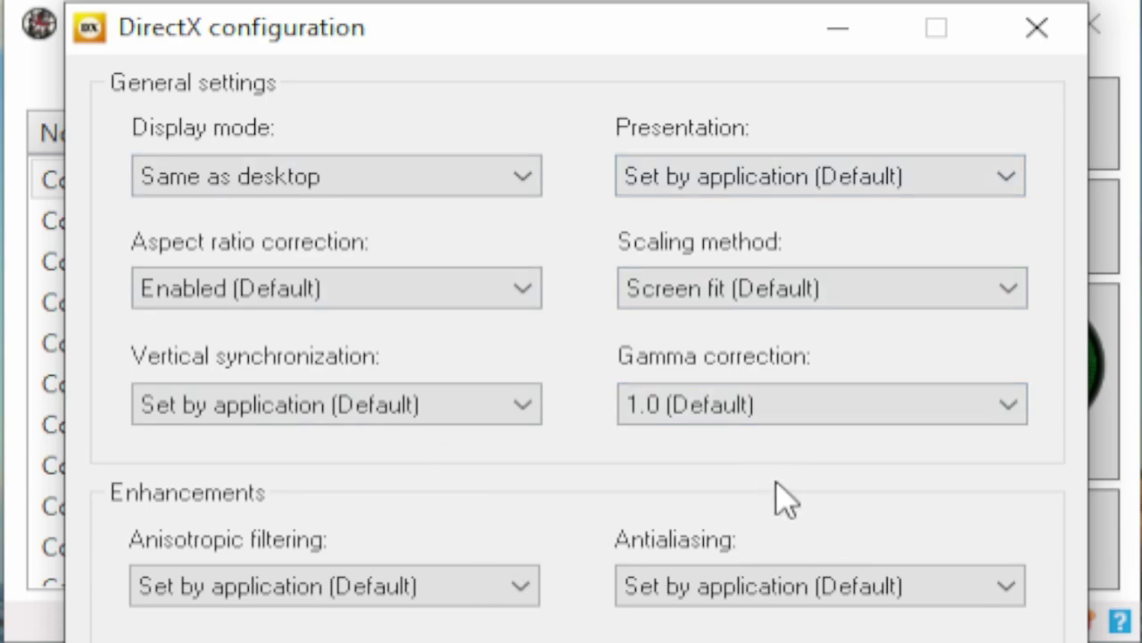
click(1051, 43)
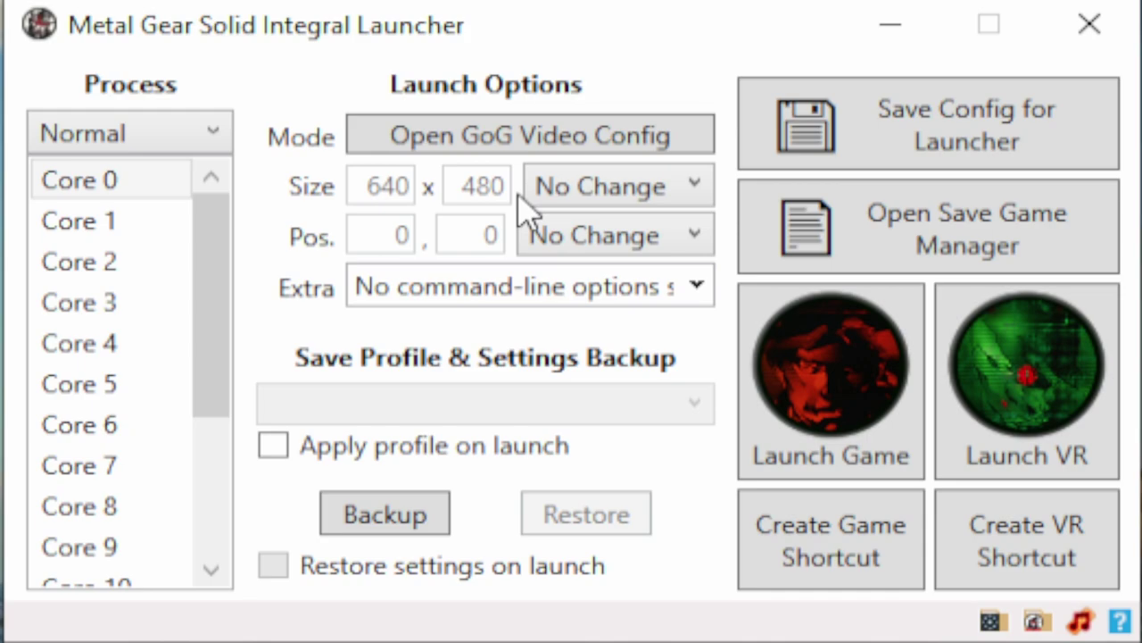
Set the launcher's game window size mode to Inside with dimensions of 1440 x 1080.
click(683, 197)
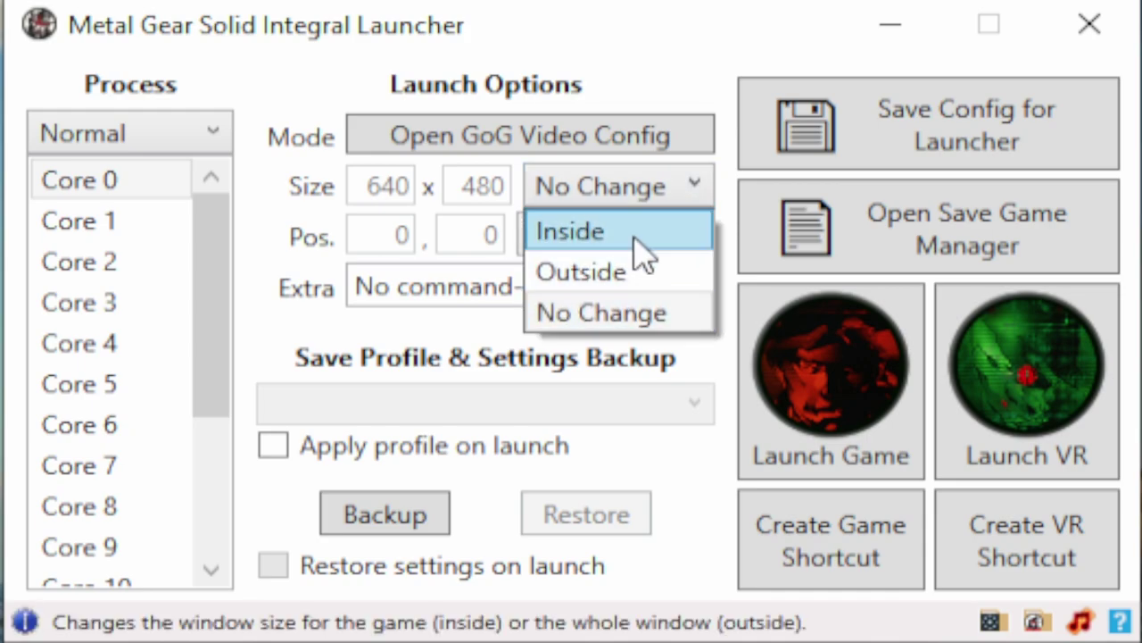
click(635, 233)
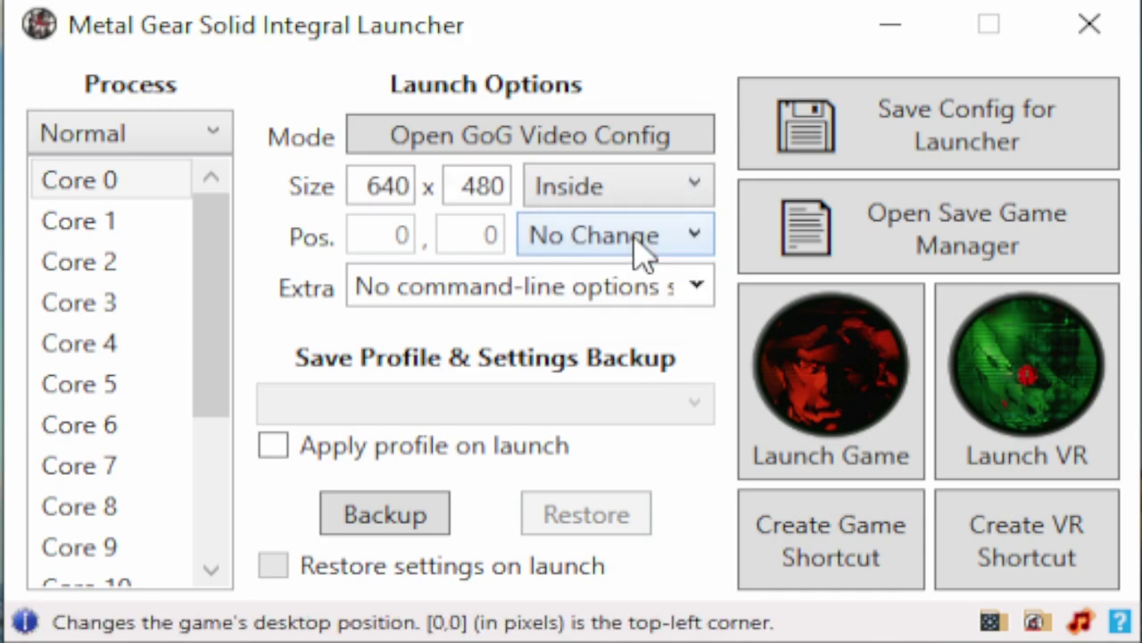
double_click(368, 188)
text(144)
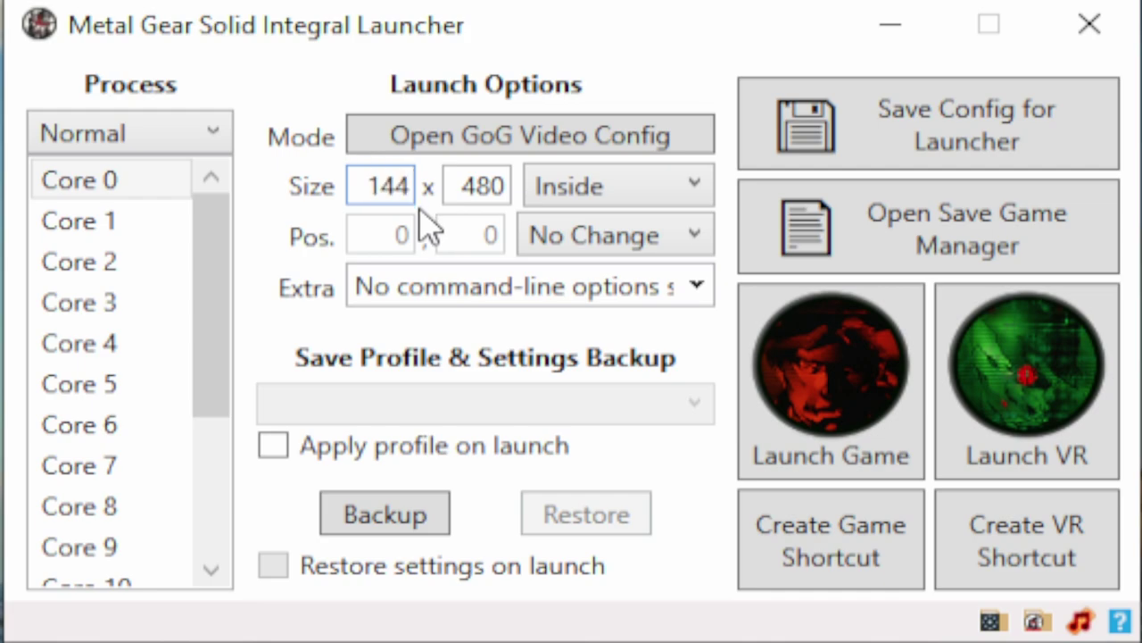
text(0)
key(Tab)
text(1080)
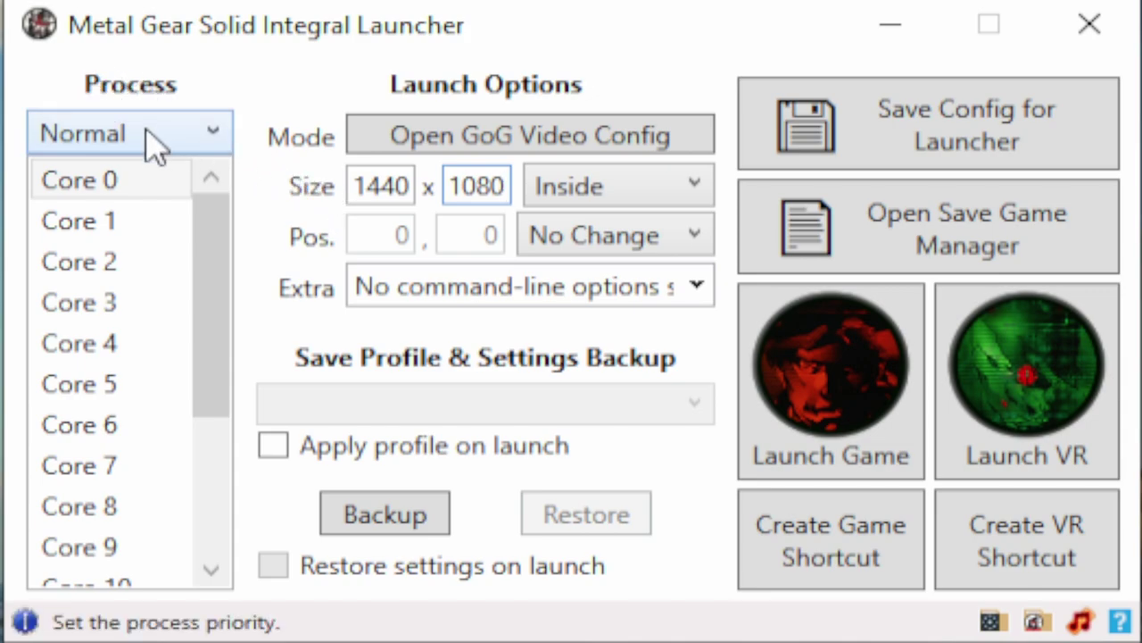
Assign Core 0 and Core 1 to the game process.
drag(196, 366, 225, 308)
click(148, 186)
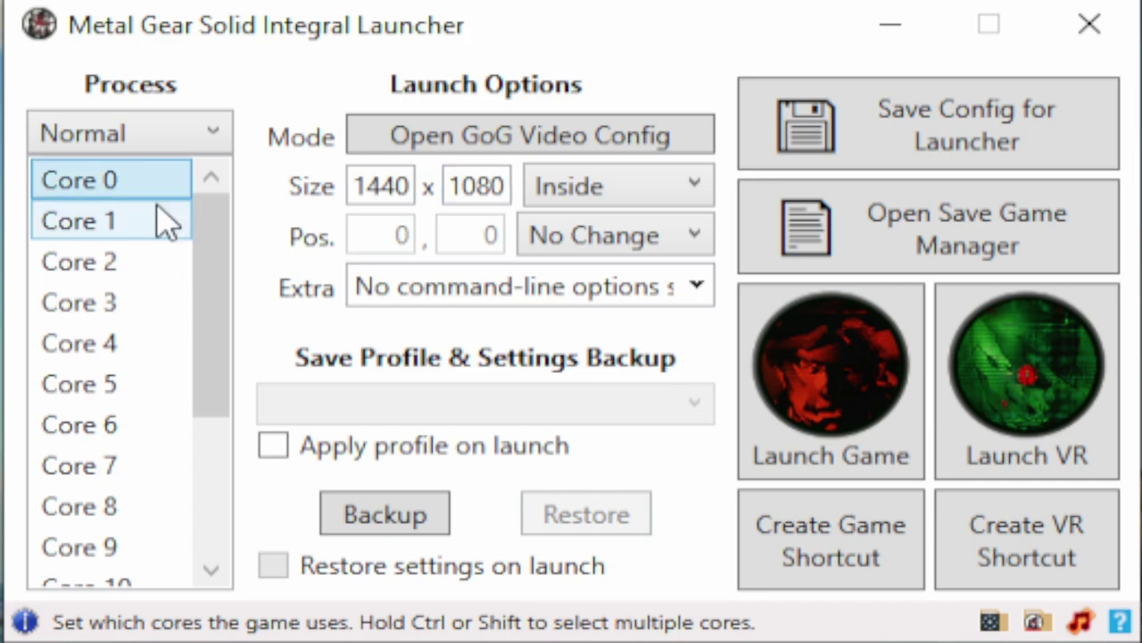
ctrl+click(133, 222)
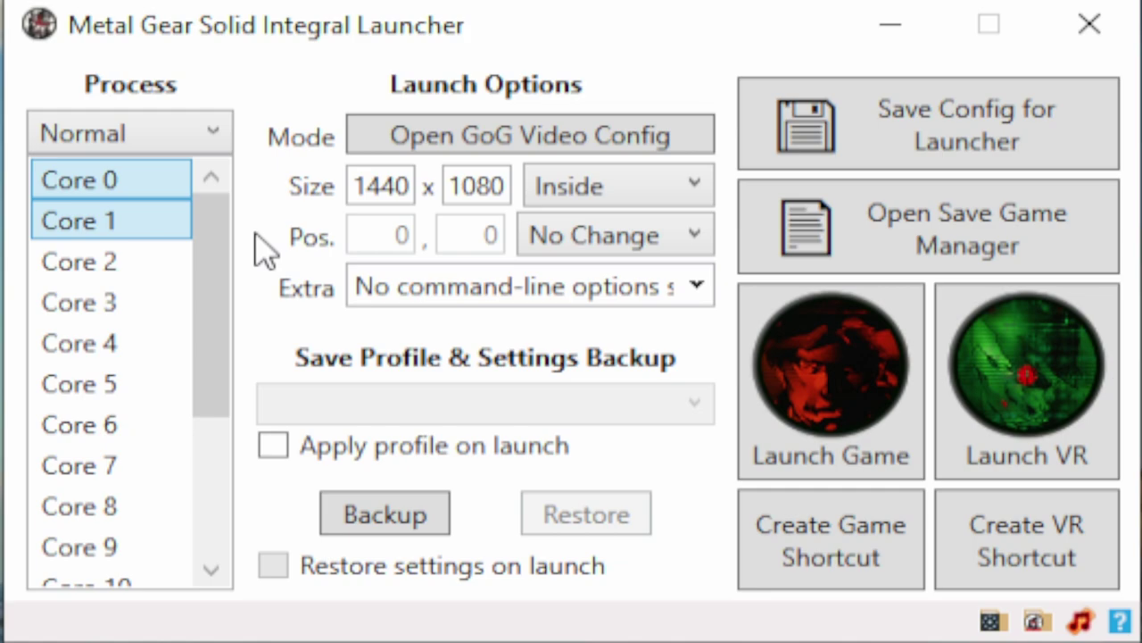
drag(204, 288, 250, 255)
Assign the game process to the range of cores from Core 0 through Core 3.
click(84, 186)
ctrl+click(130, 306)
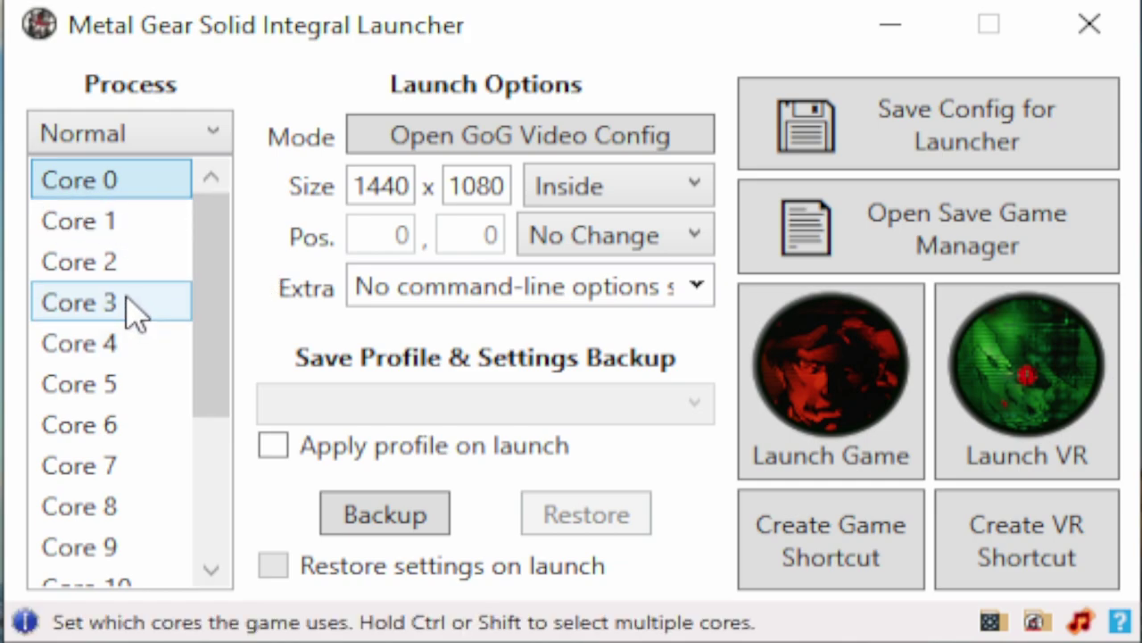
shift+click(127, 303)
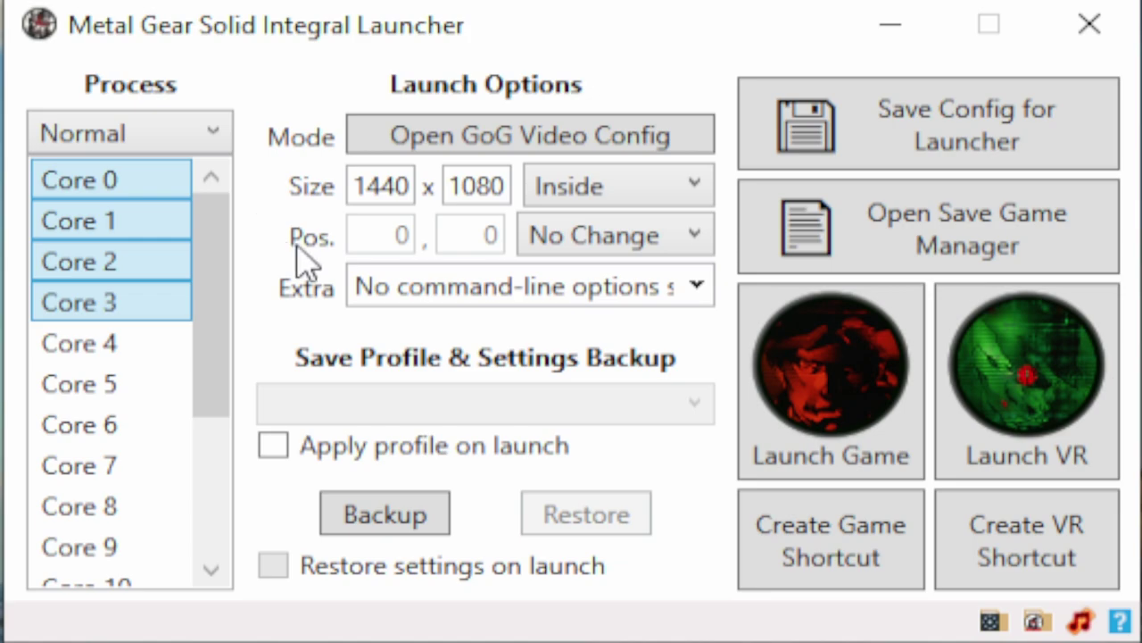
Review the extra command-line launch options without selecting any.
click(676, 306)
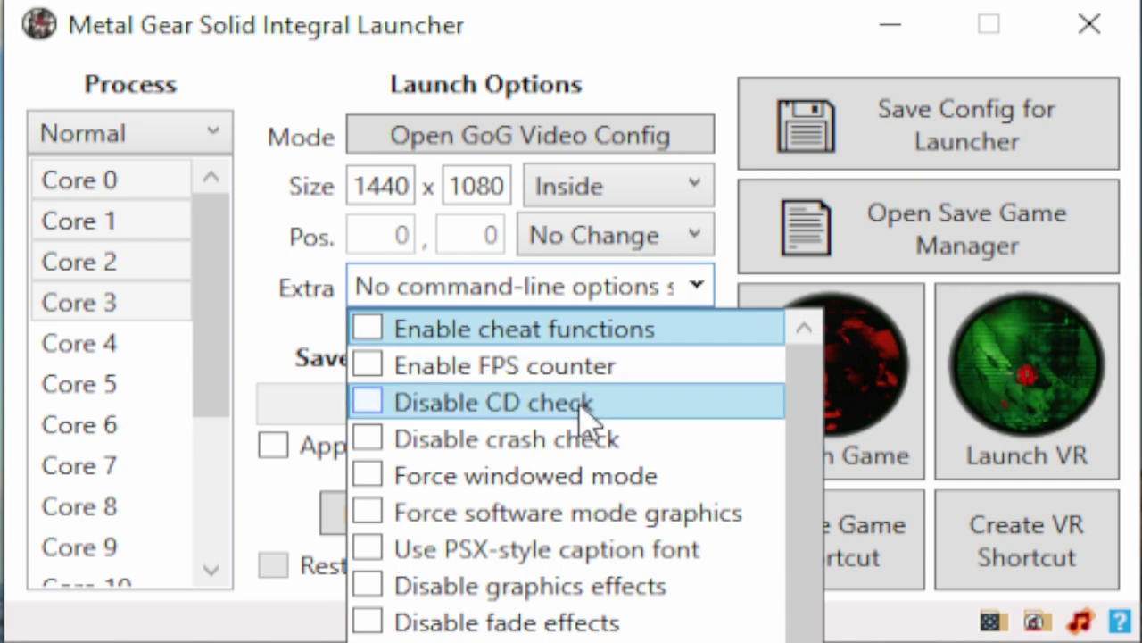
scroll(578, 509, down, 2)
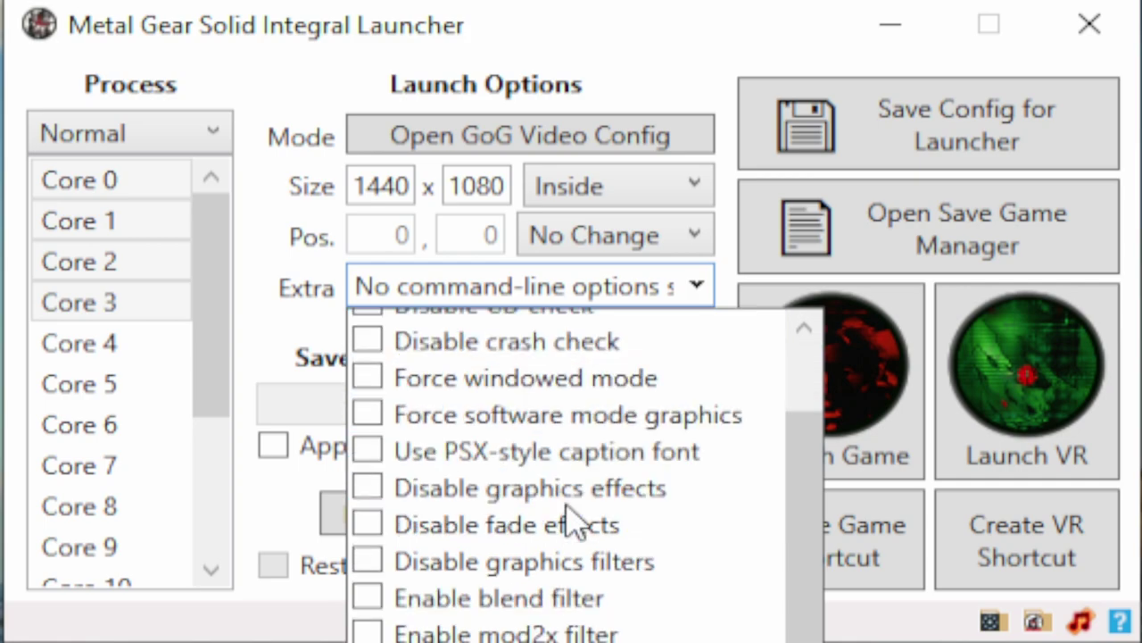
scroll(579, 526, down, 1)
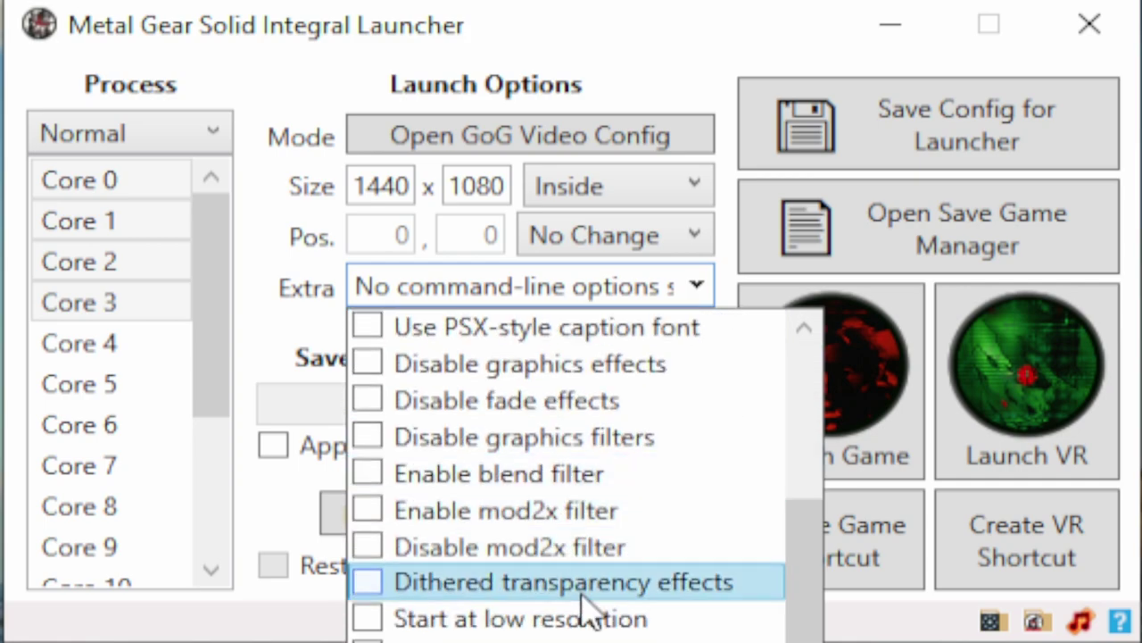
scroll(548, 530, up, 3)
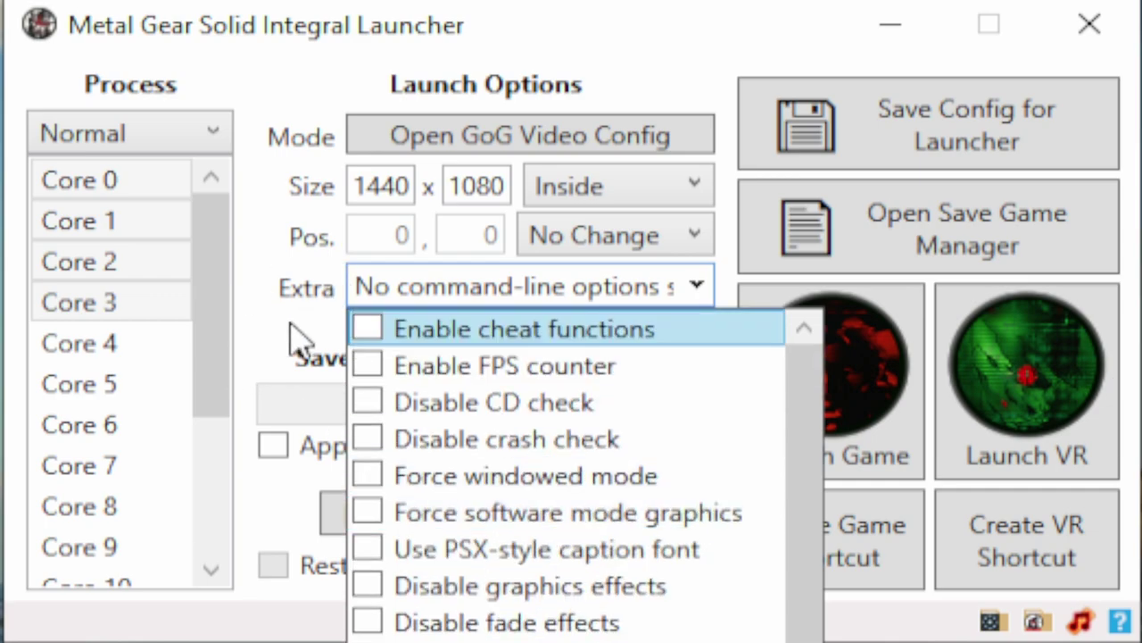
click(295, 337)
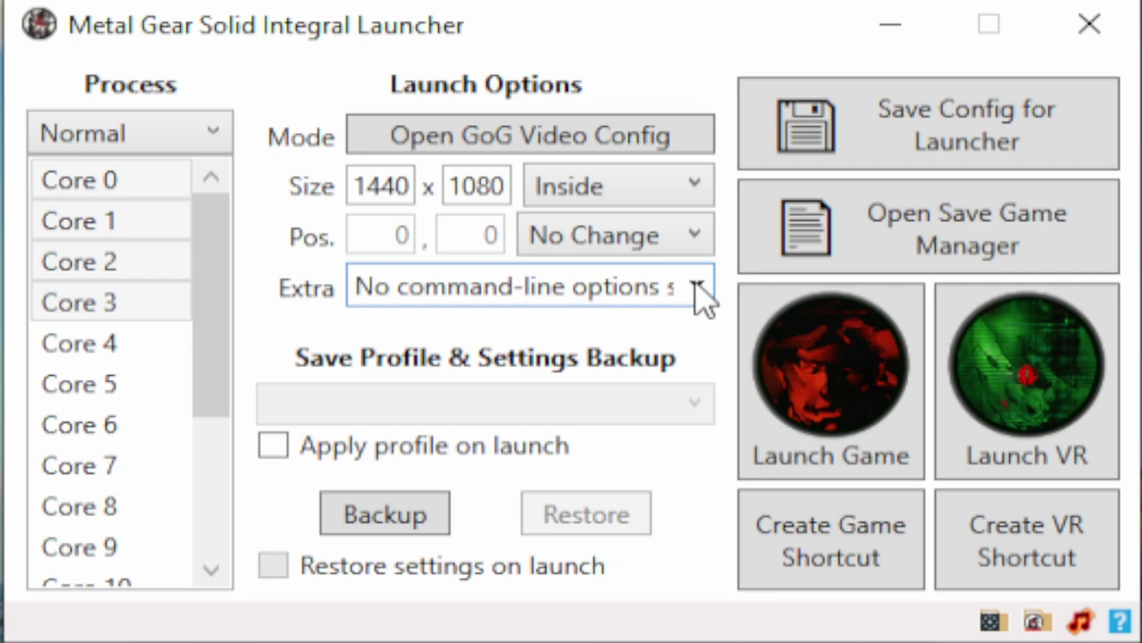
In the Patch Installer, back up the original mgsi.exe and download and unpack the new music pack.
click(1079, 620)
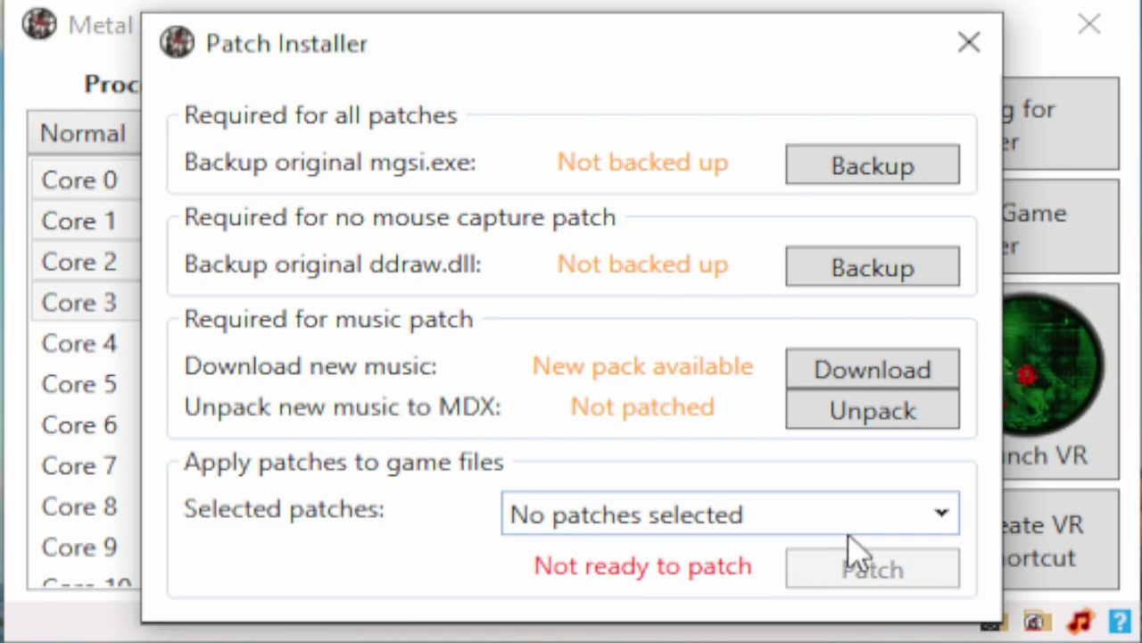
click(941, 173)
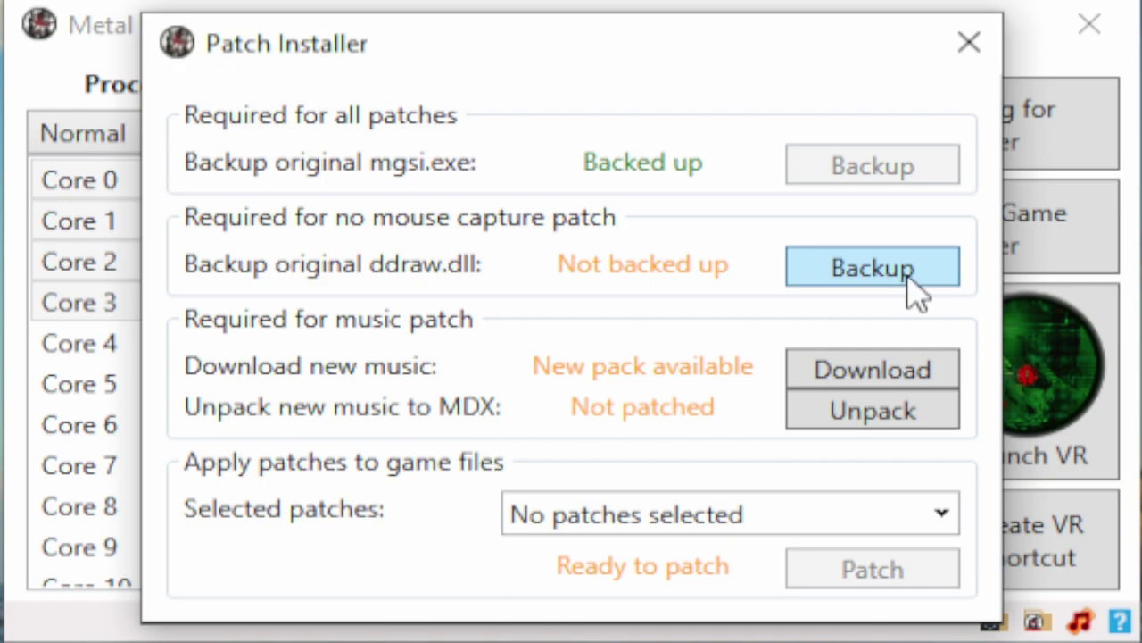
click(951, 386)
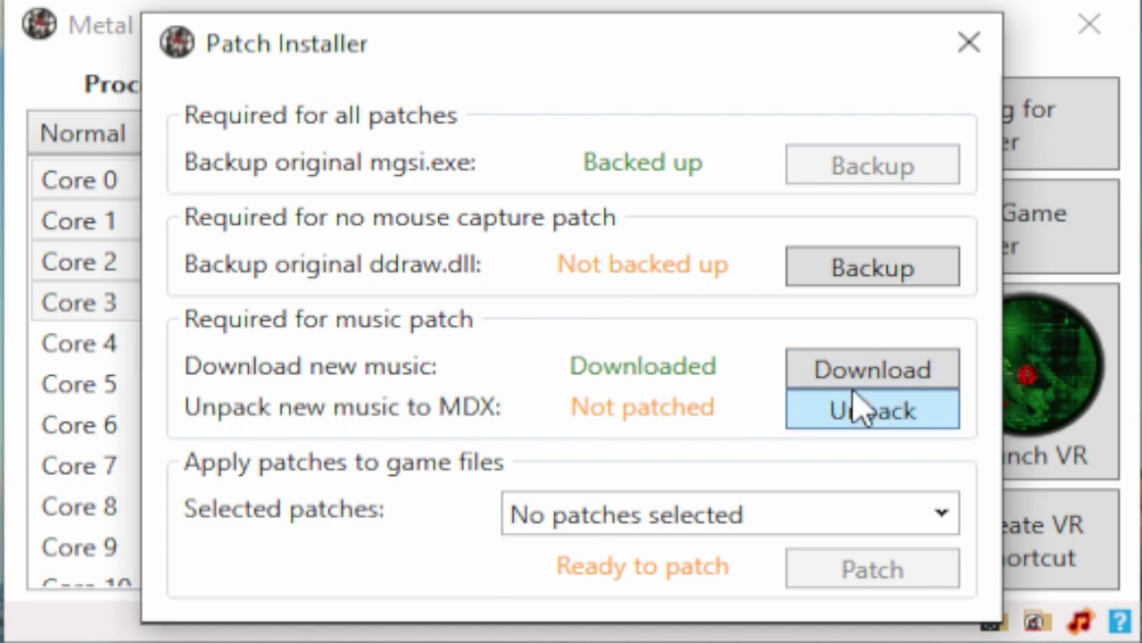
click(920, 413)
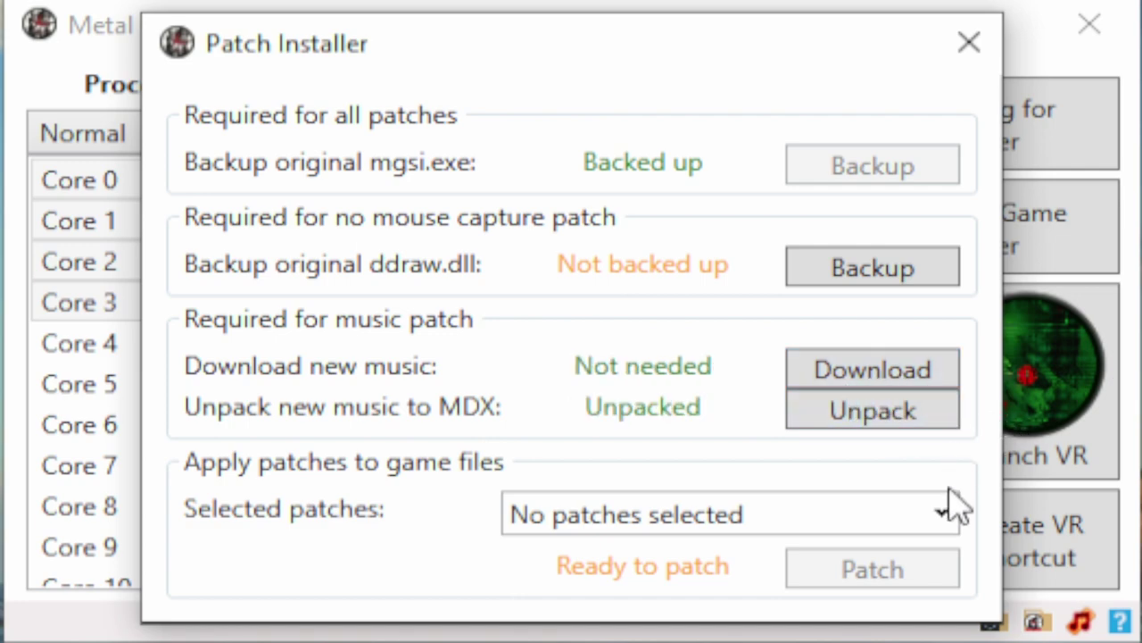
Select the Music Patch and apply it to the game files.
click(935, 522)
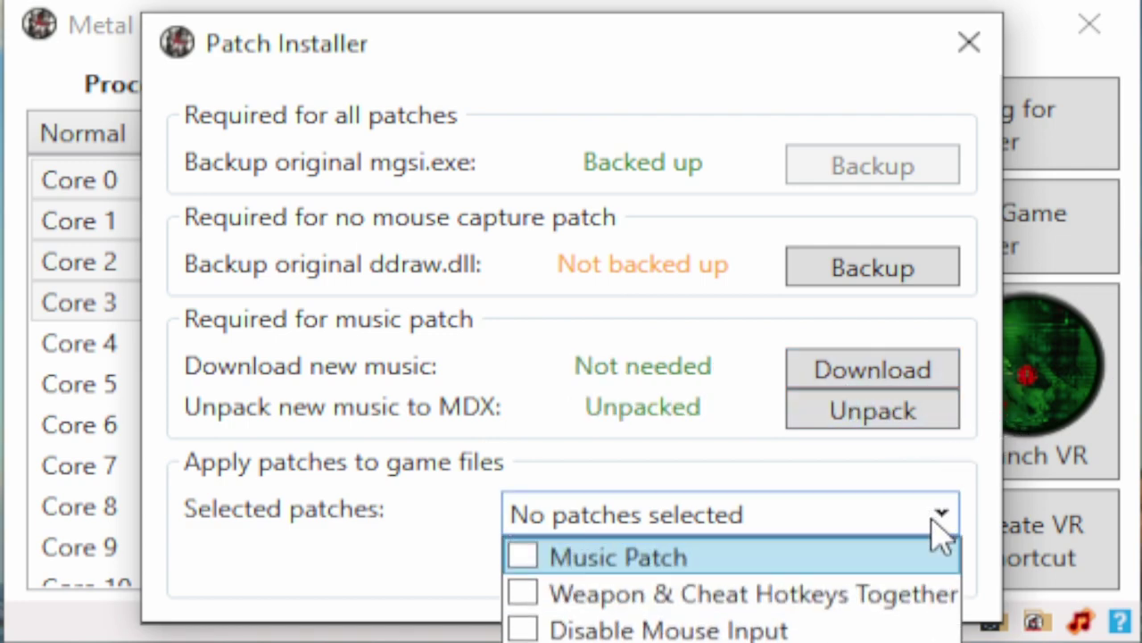
click(525, 558)
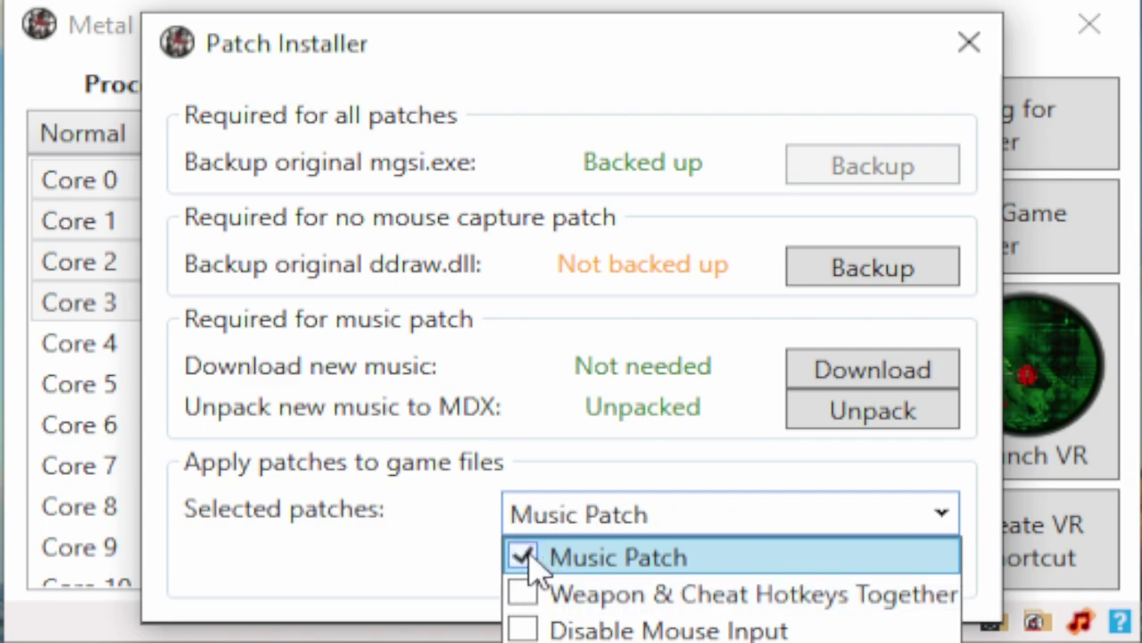
click(941, 522)
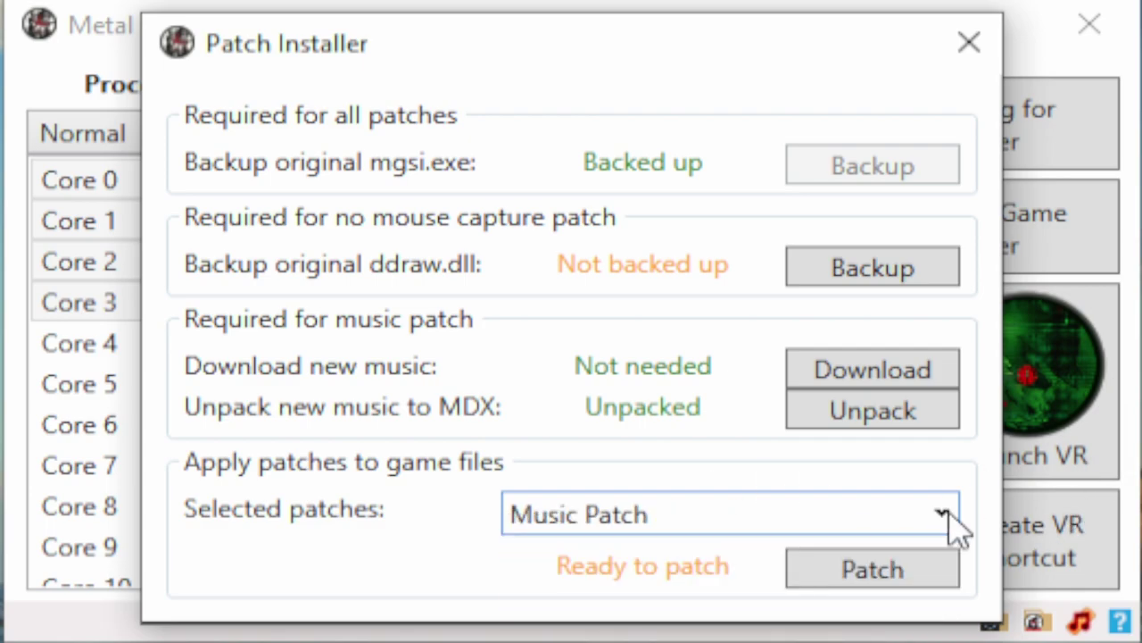
click(913, 580)
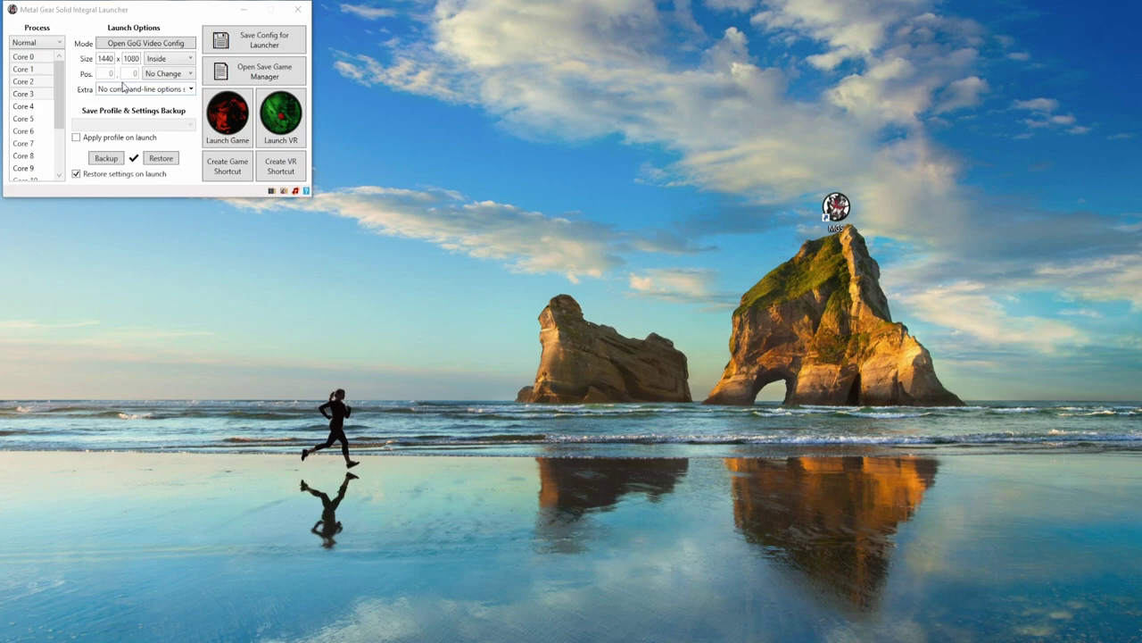
Select the range from Core 0 through Core 3 again for the game process.
drag(56, 92, 47, 138)
scroll(47, 138, up, 2)
click(27, 56)
shift+click(40, 95)
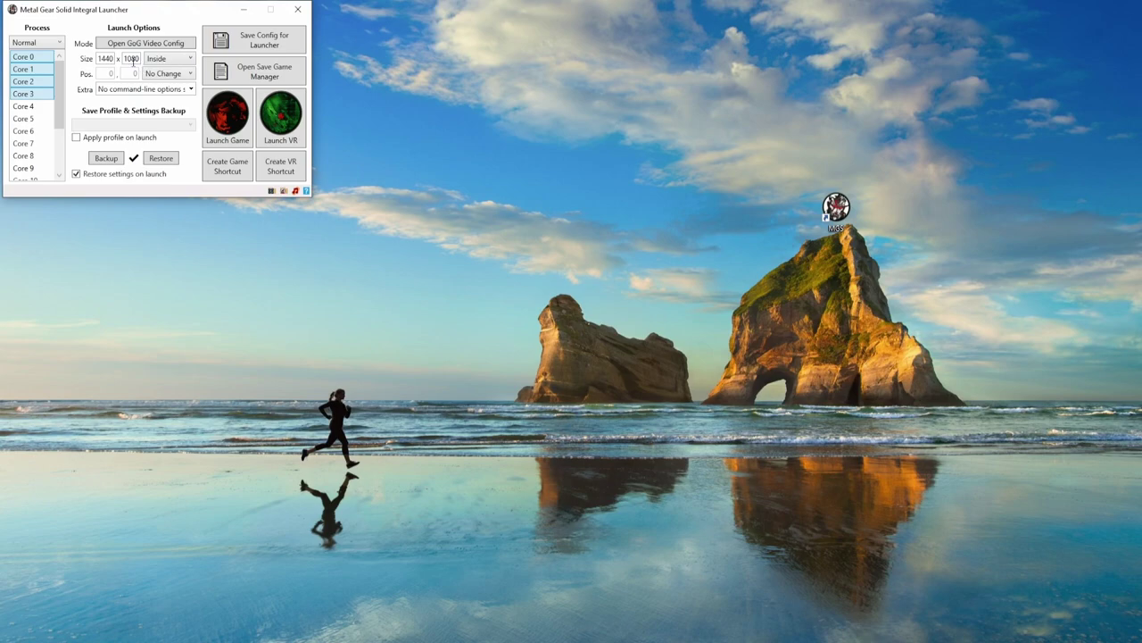
Save the launcher configuration with the window size mode at No Change and launch the main game.
click(133, 158)
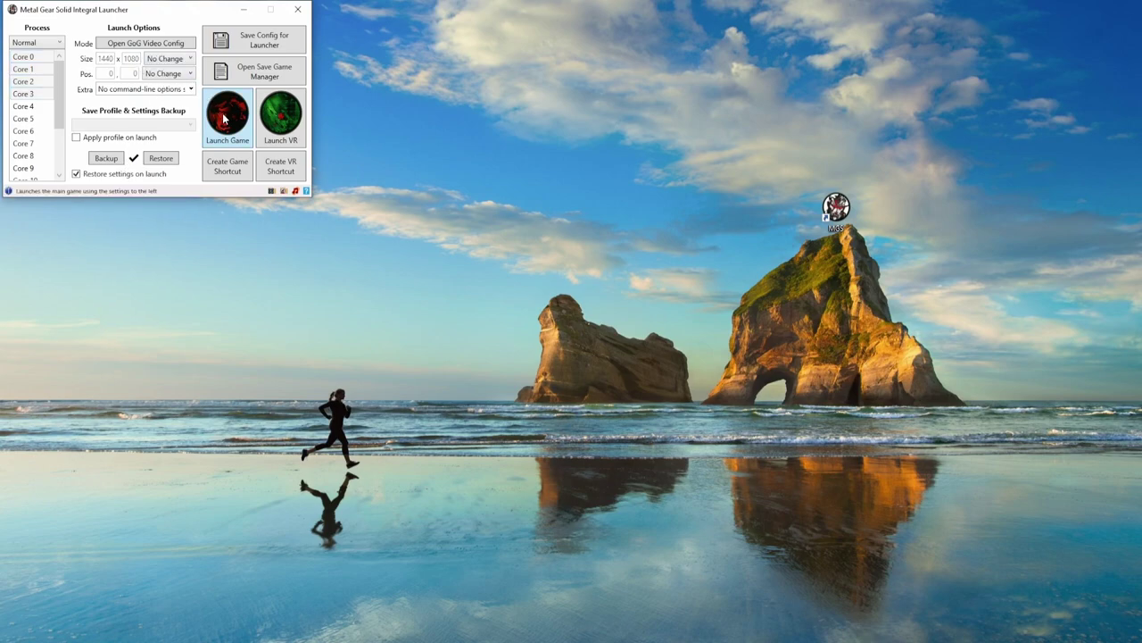
click(288, 45)
click(226, 126)
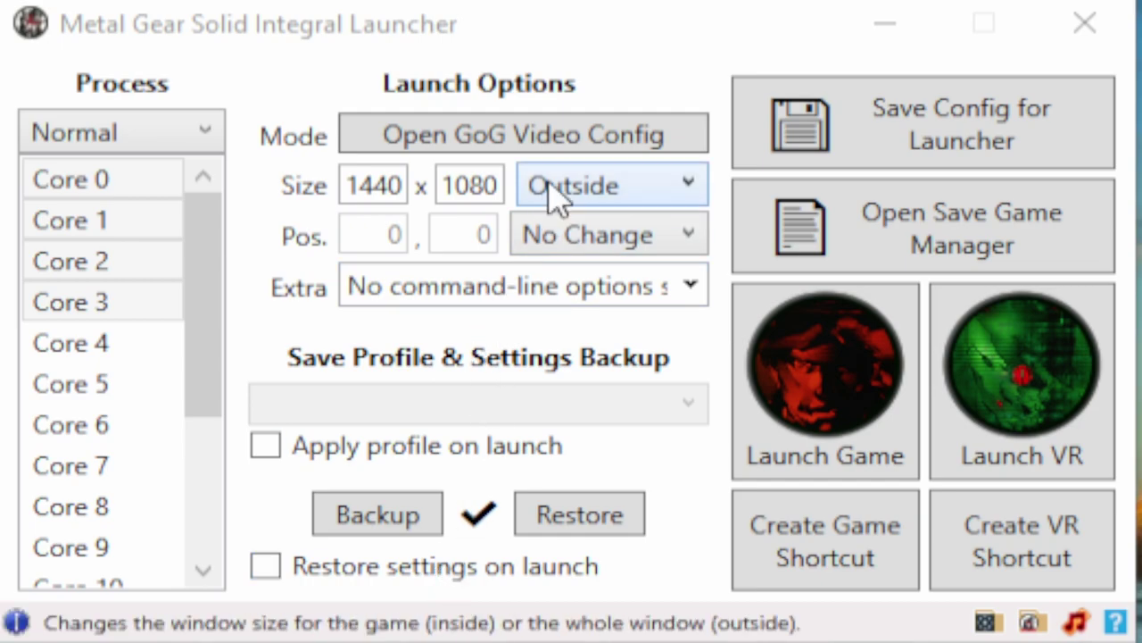
Back up the game settings and enable restoring them on launch.
click(671, 141)
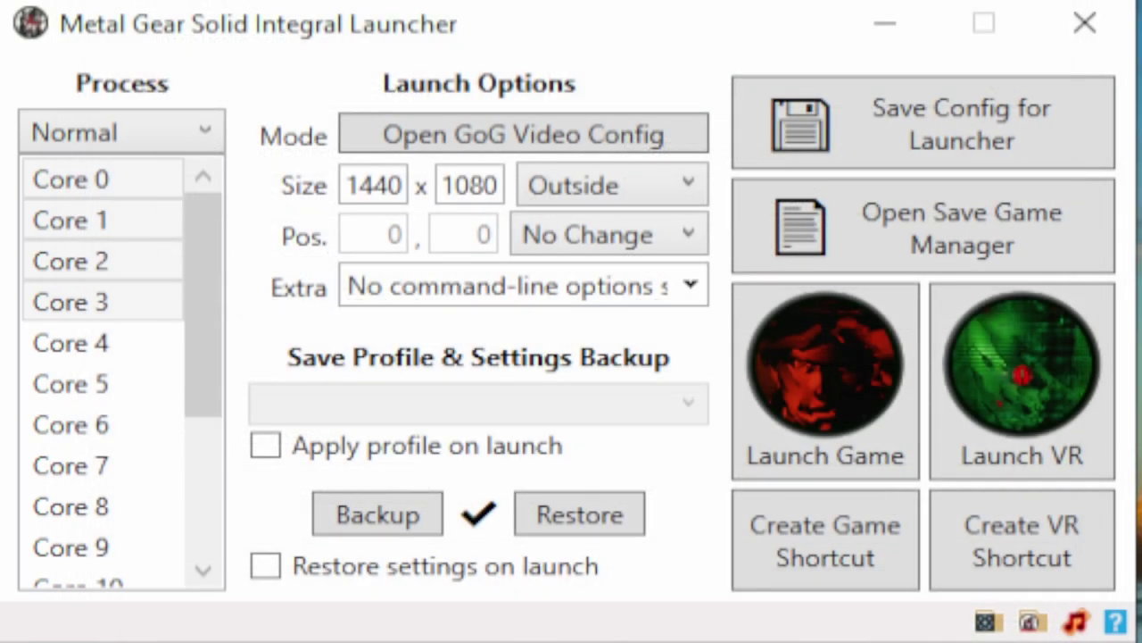
click(375, 522)
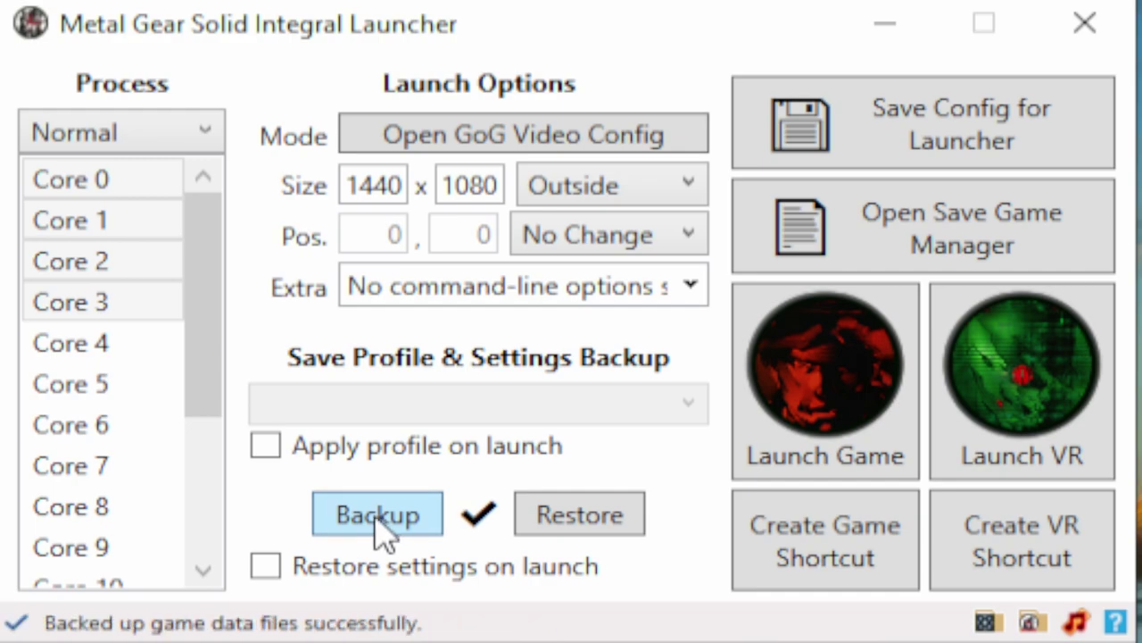
click(264, 569)
Launch the main game, skip the intro to the title screen and open the Metal Gear Solid options menu.
click(741, 386)
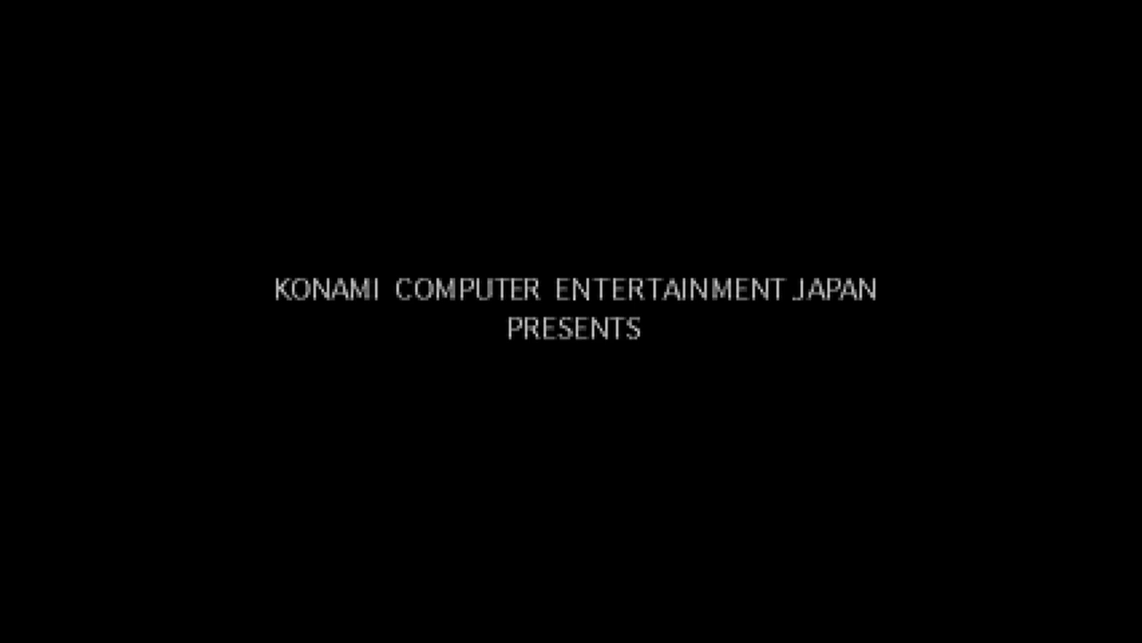
key(Return)
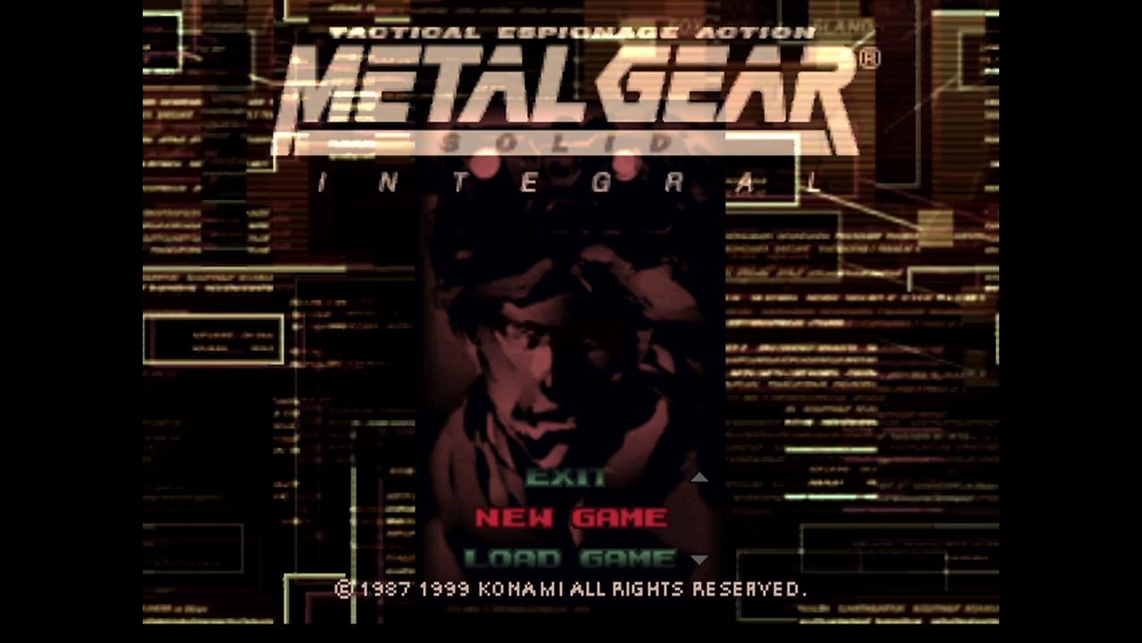
key(Down)
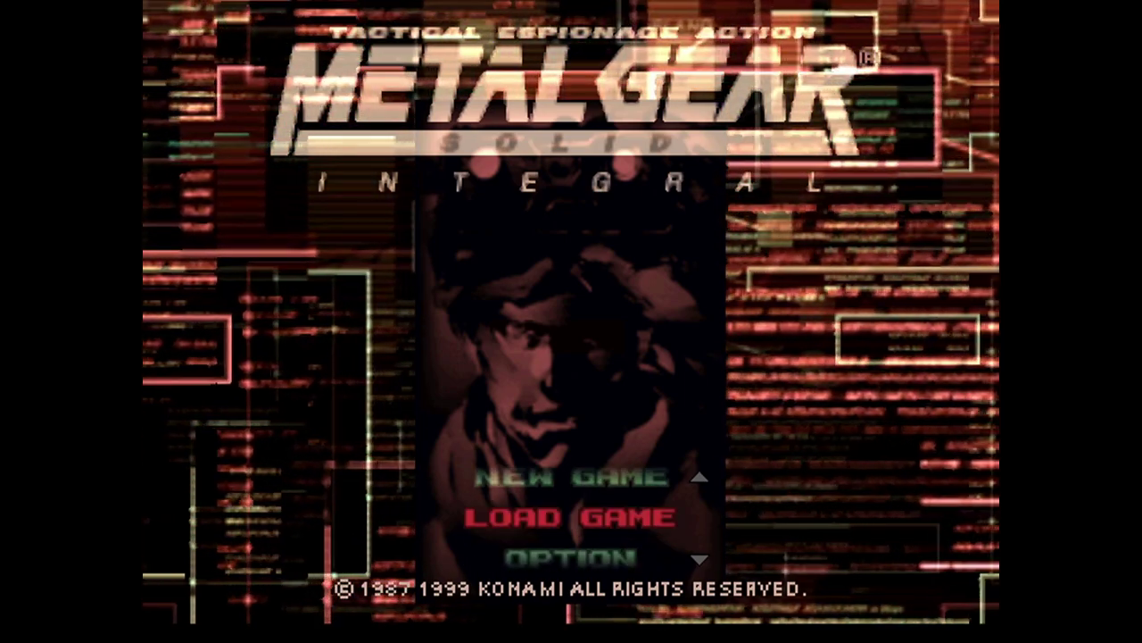
key(Down)
key(Escape)
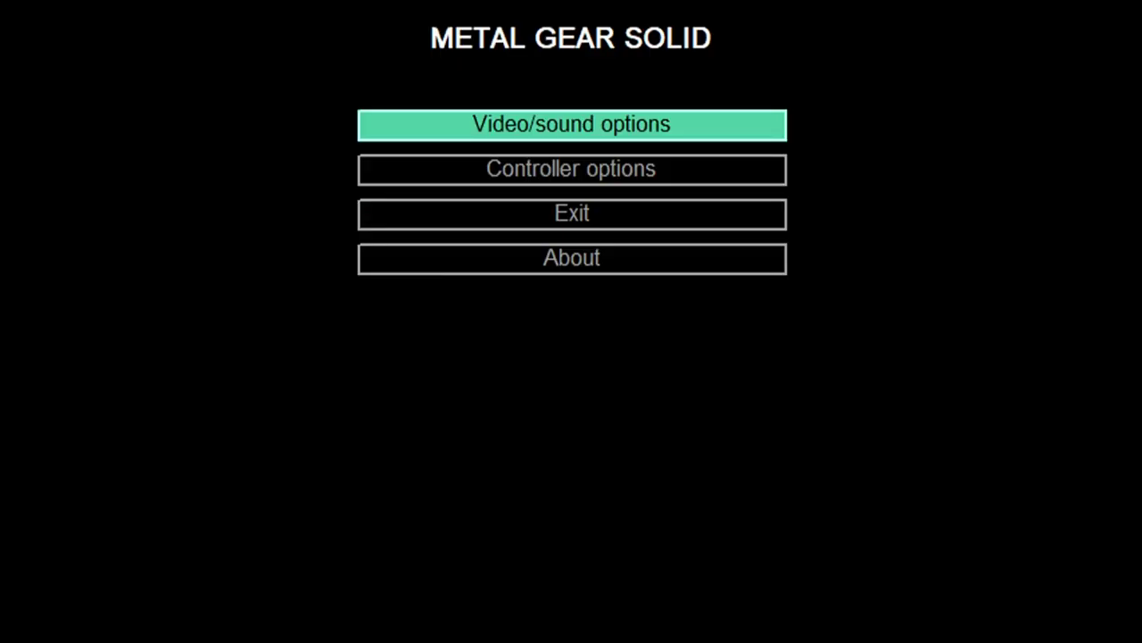
Open the advanced display options within the video/sound options.
key(Return)
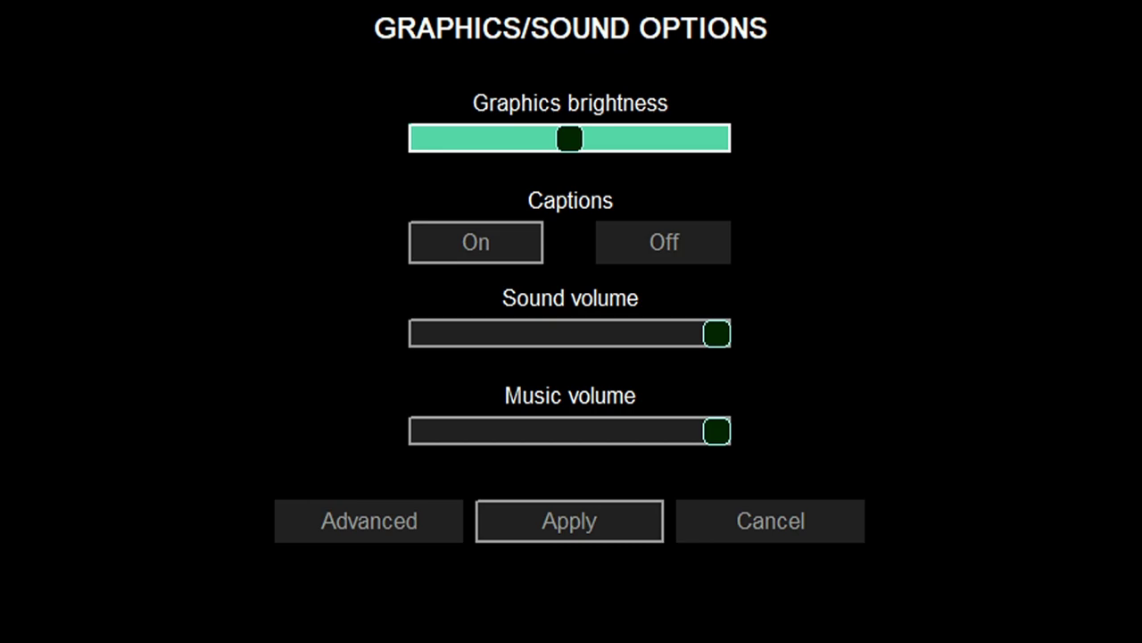
key(Down)
key(Down)
key(Down)
key(Down)
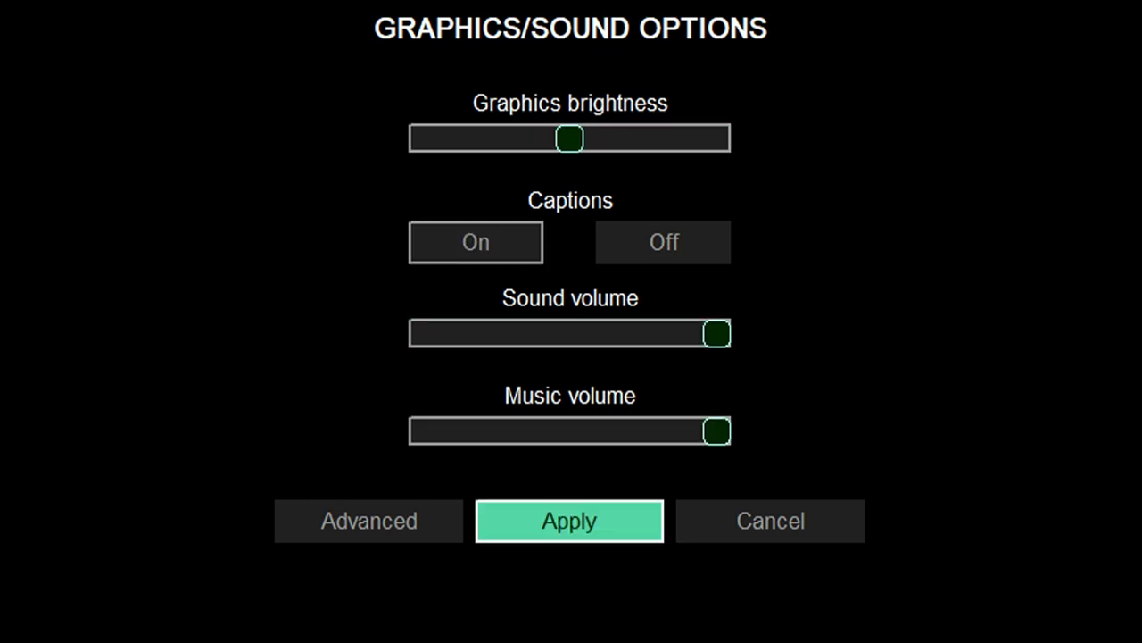
key(Left)
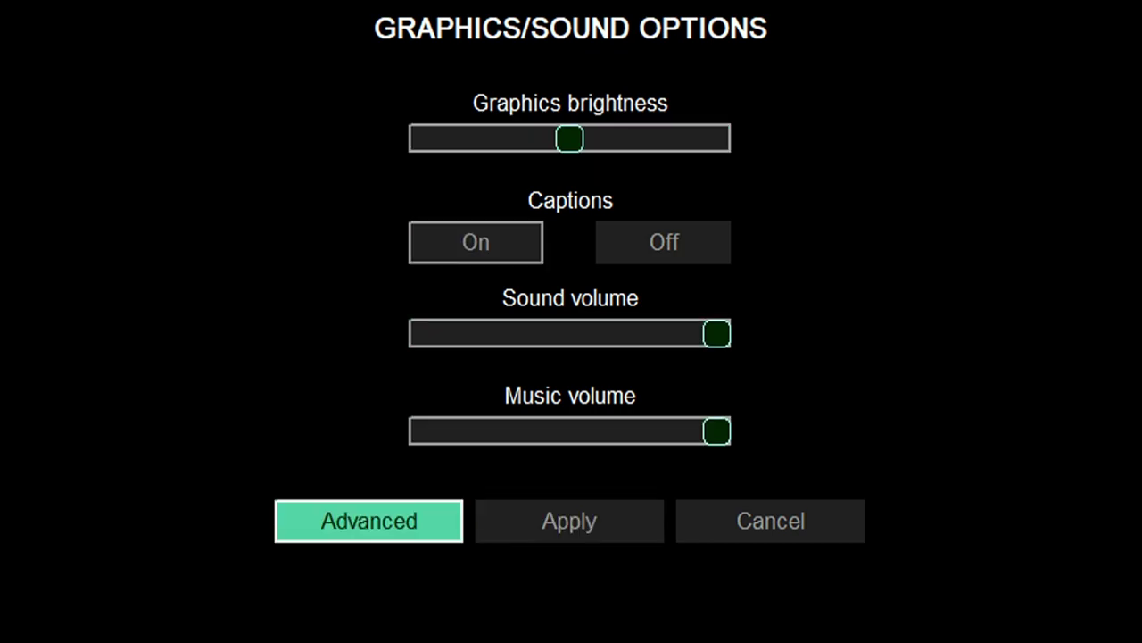
key(Return)
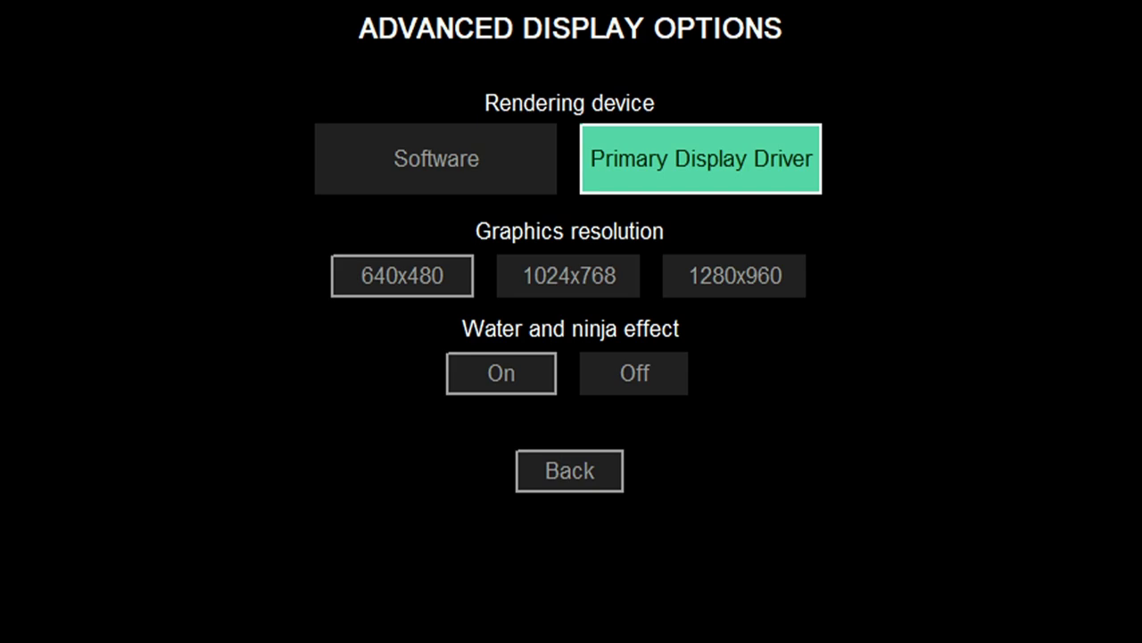
Compare the Software and Primary Display Driver rendering devices, ending with Software selected.
key(Left)
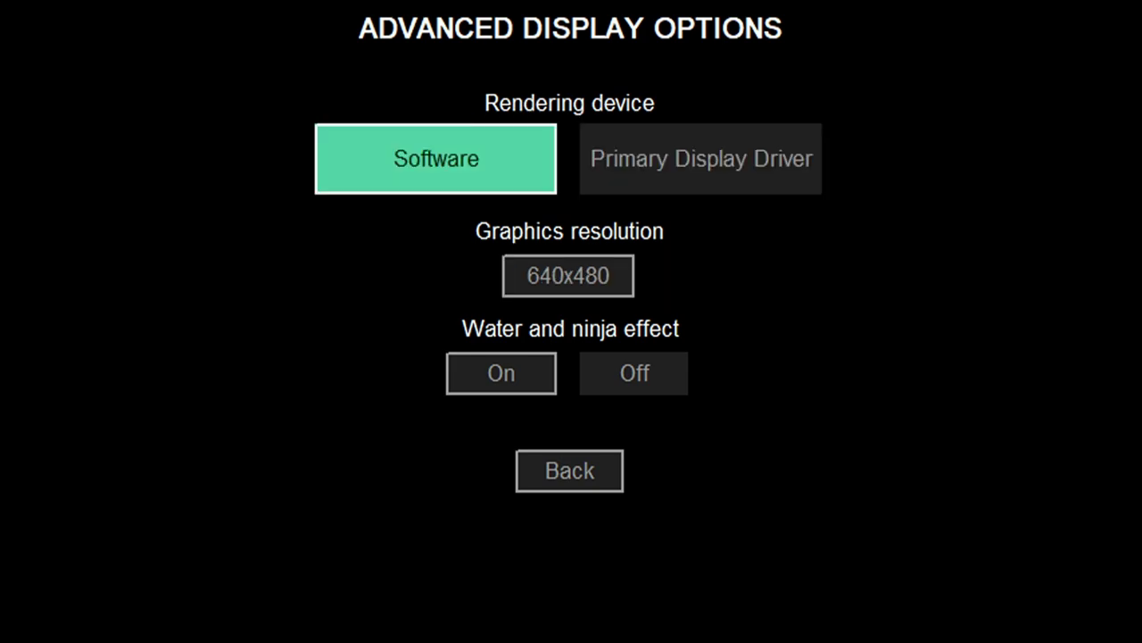
key(Right)
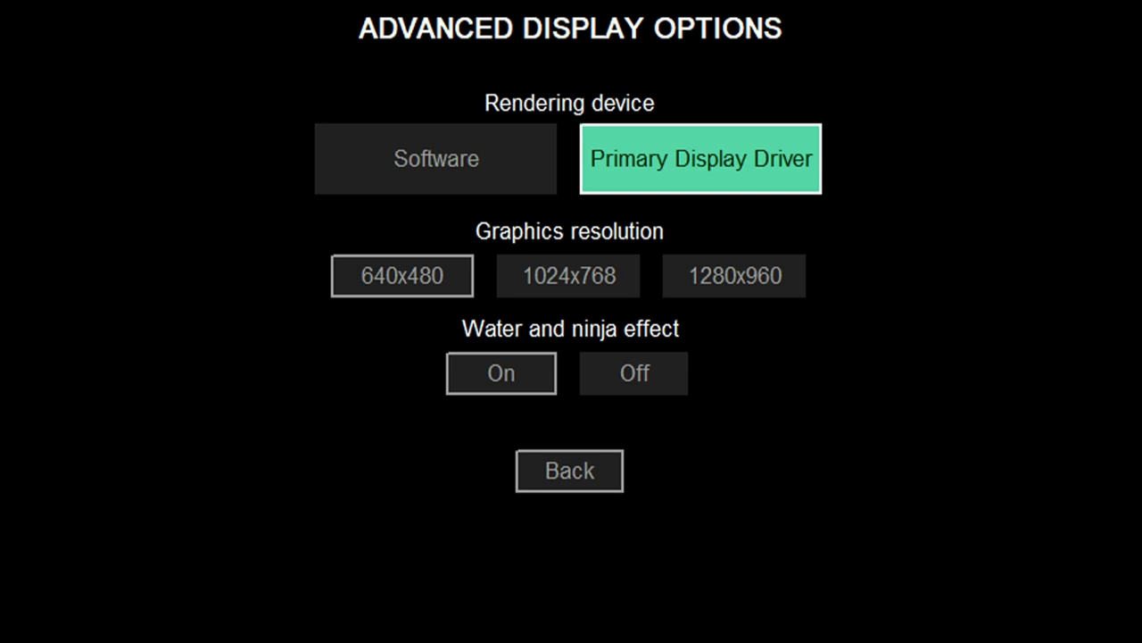
click(435, 158)
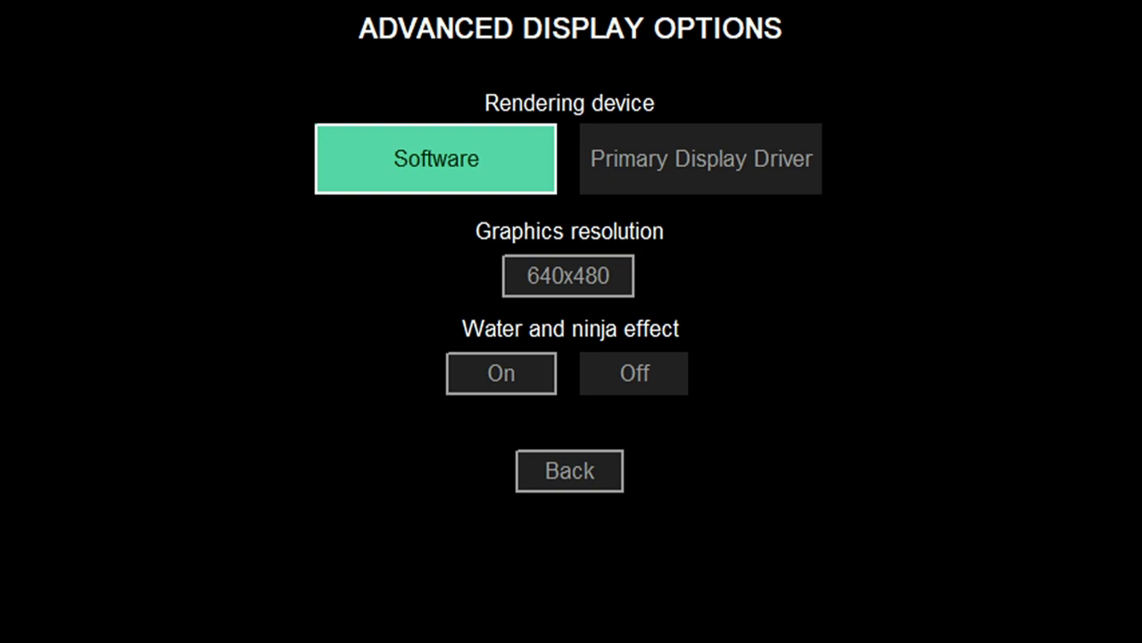
click(700, 159)
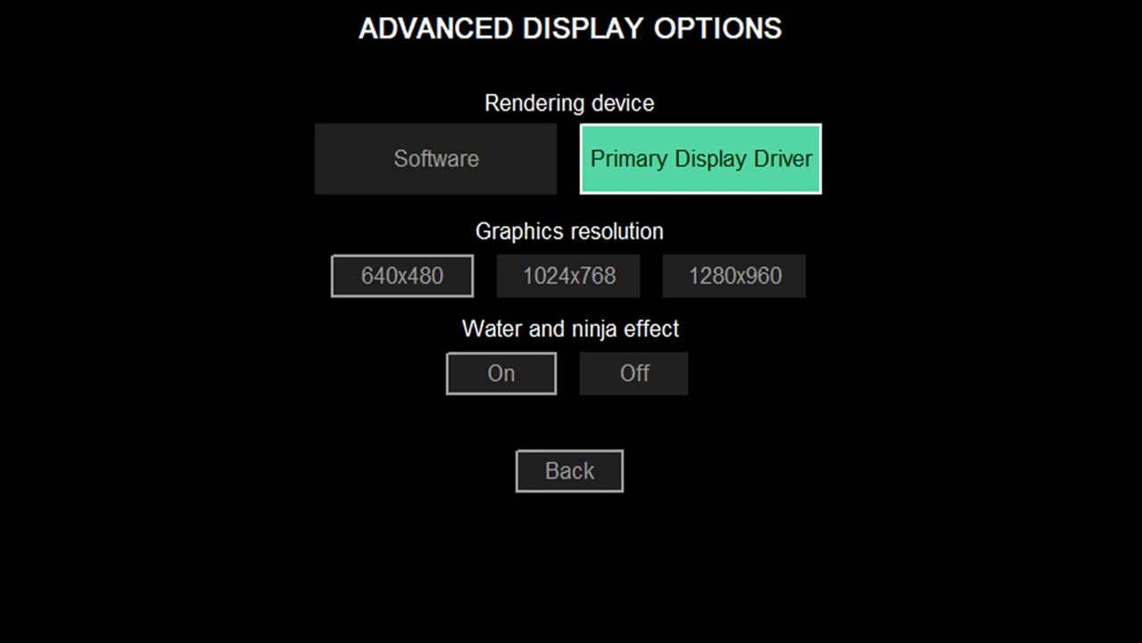
click(436, 159)
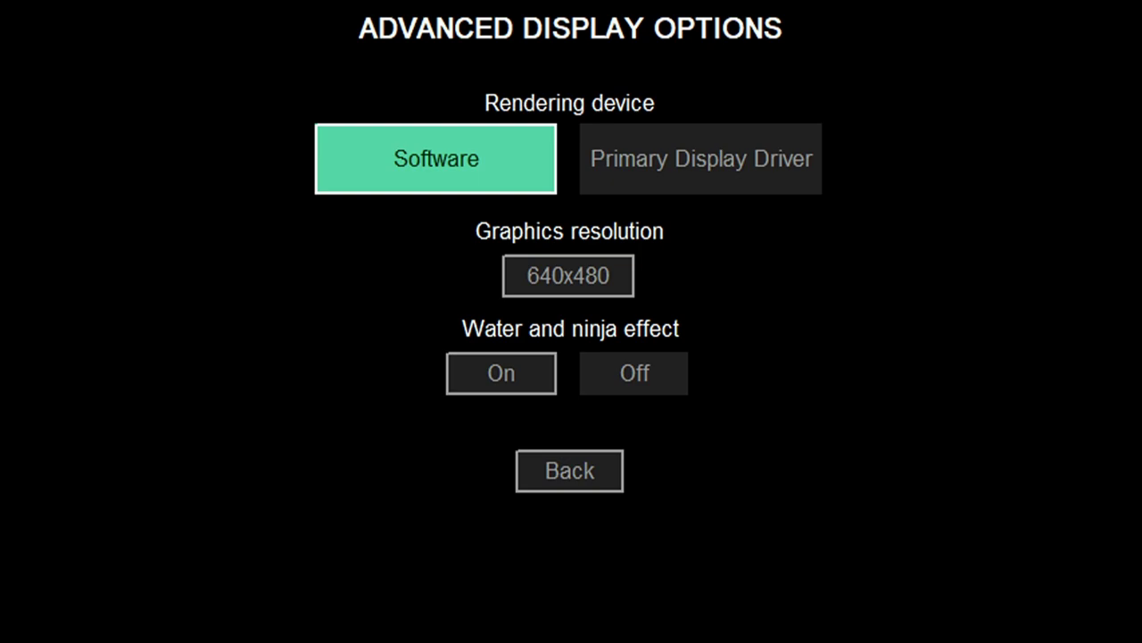
Keep the water and ninja effect On, leave the advanced display options and save them with a game restart.
key(Down)
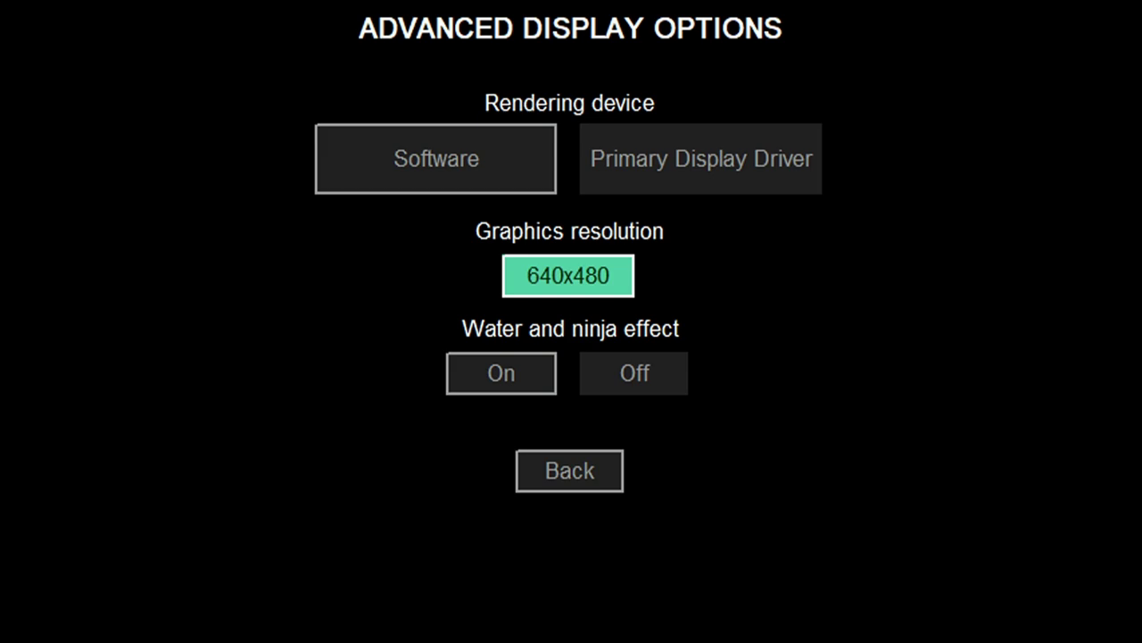
key(Down)
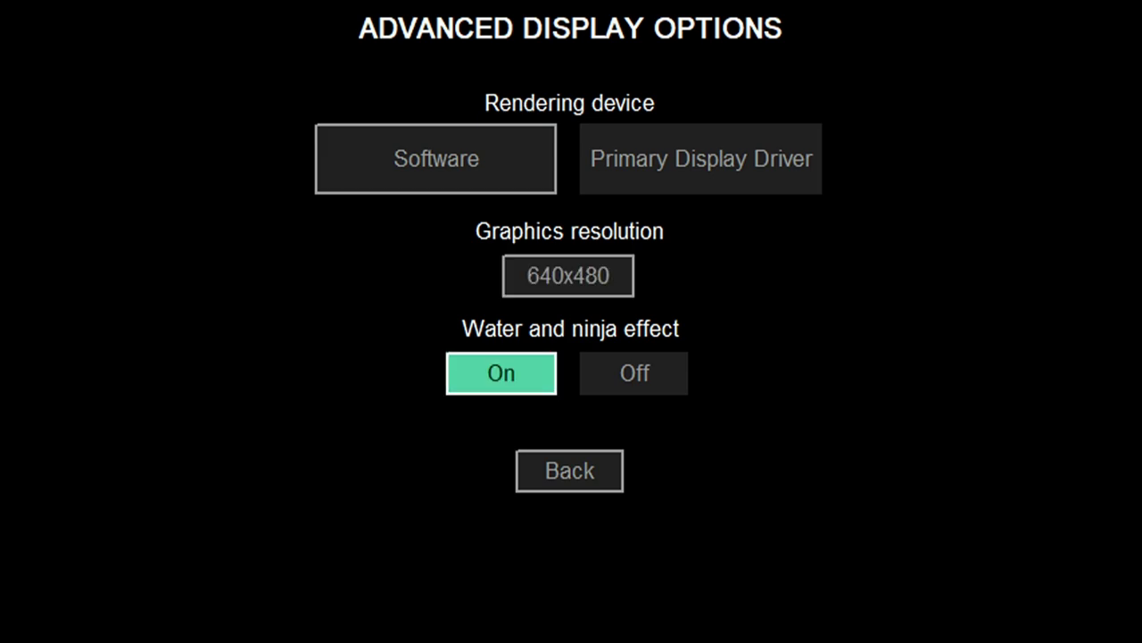
key(Right)
key(Left)
key(Down)
key(Return)
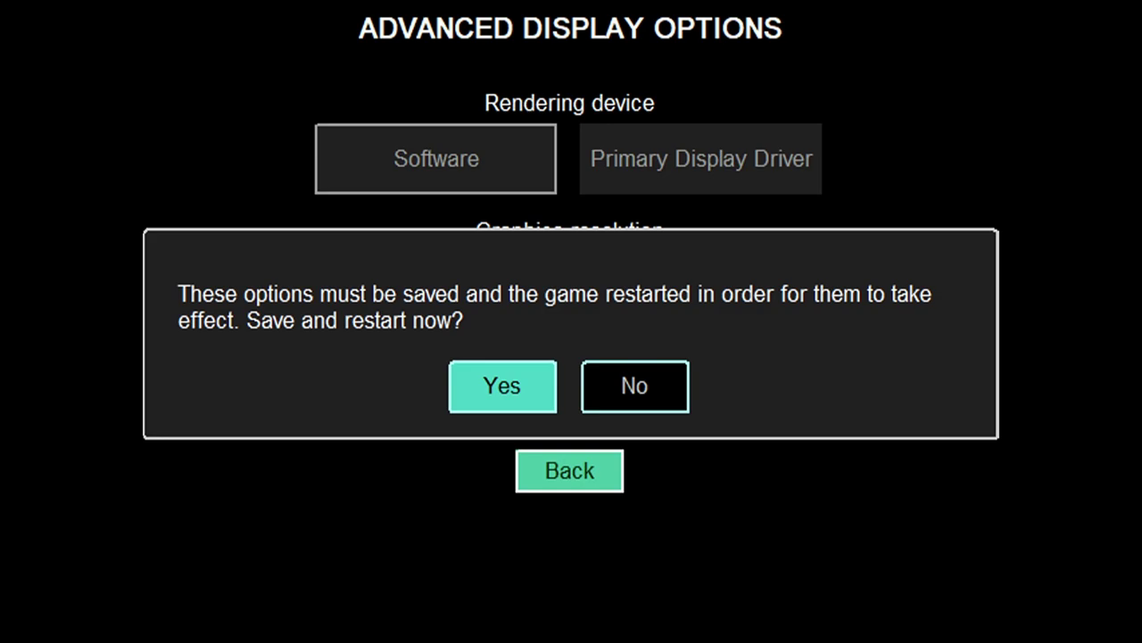
key(Return)
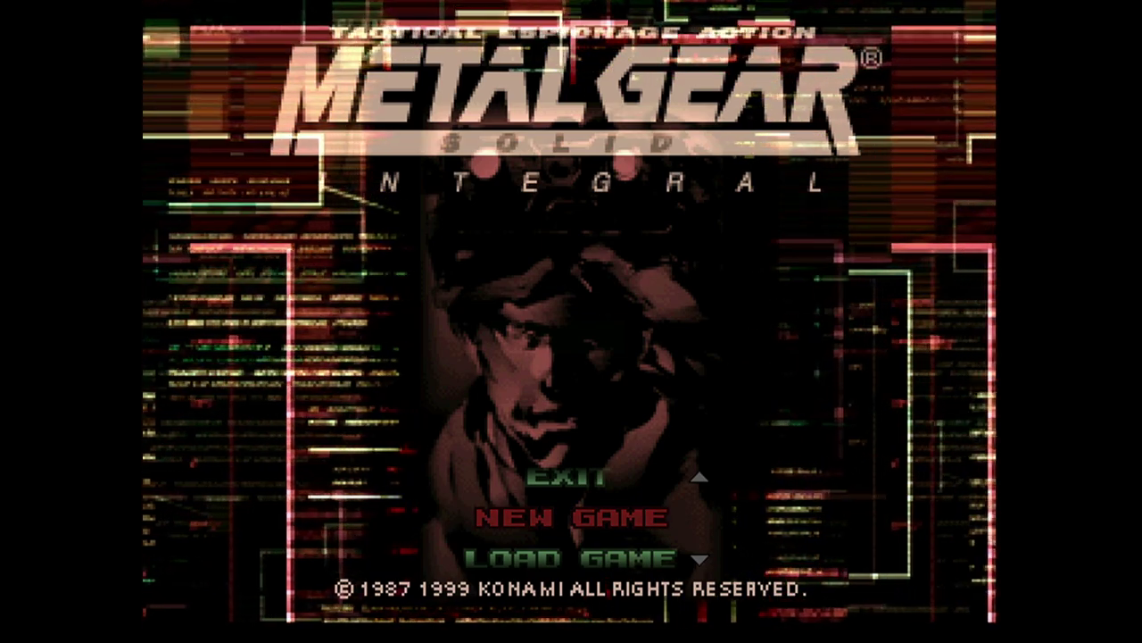
Open the game's options menu, go through the graphics/sound options and enter the advanced display options.
key(Down)
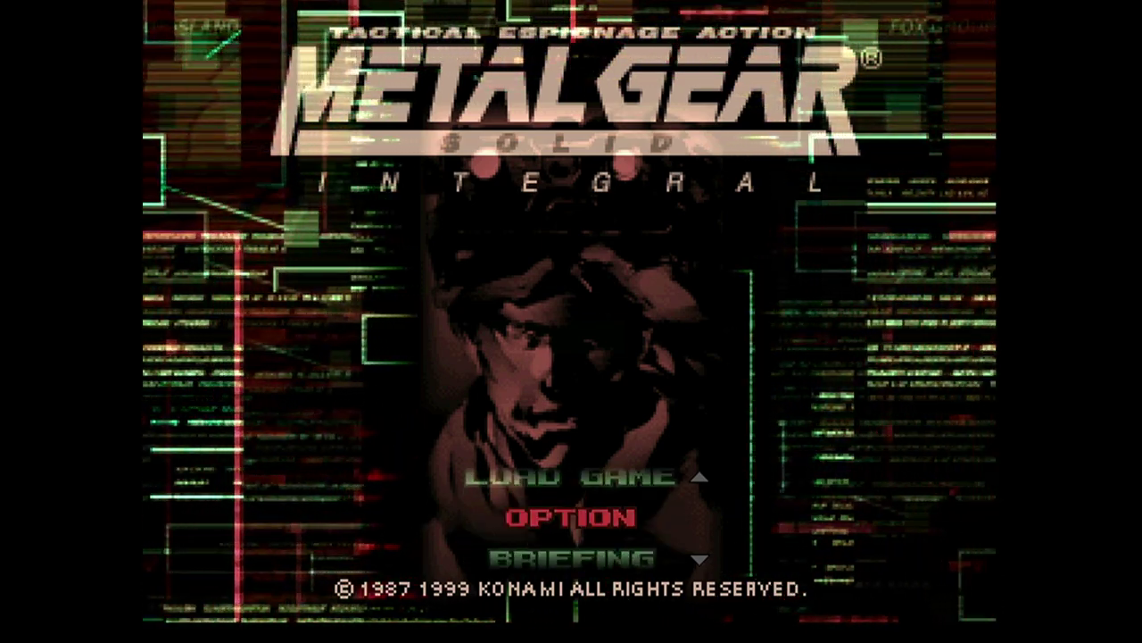
key(Escape)
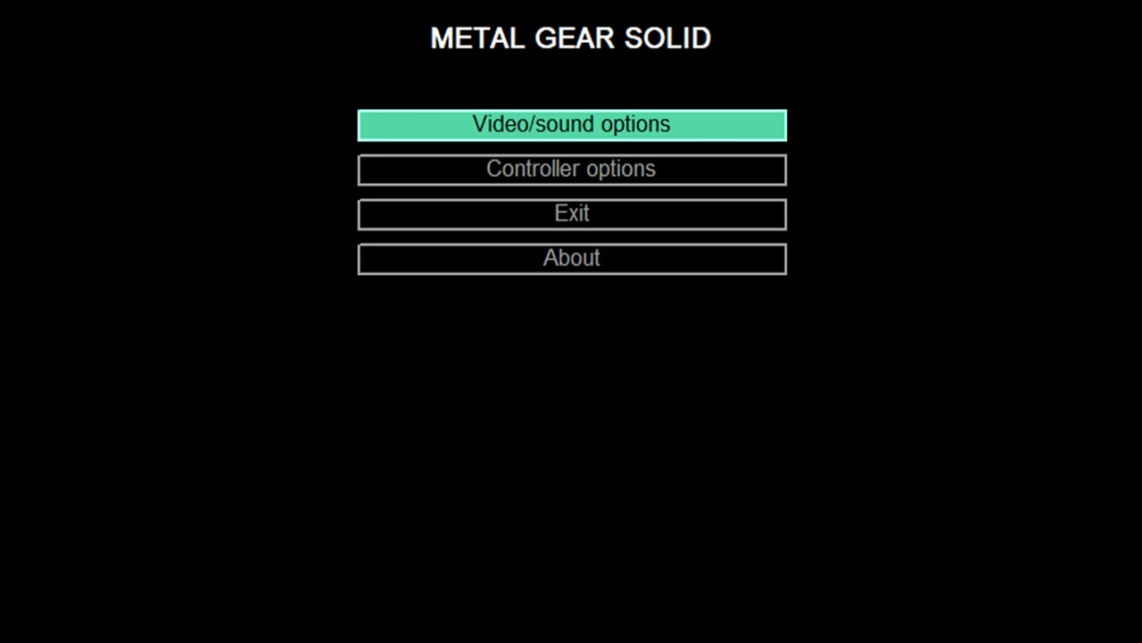
key(Return)
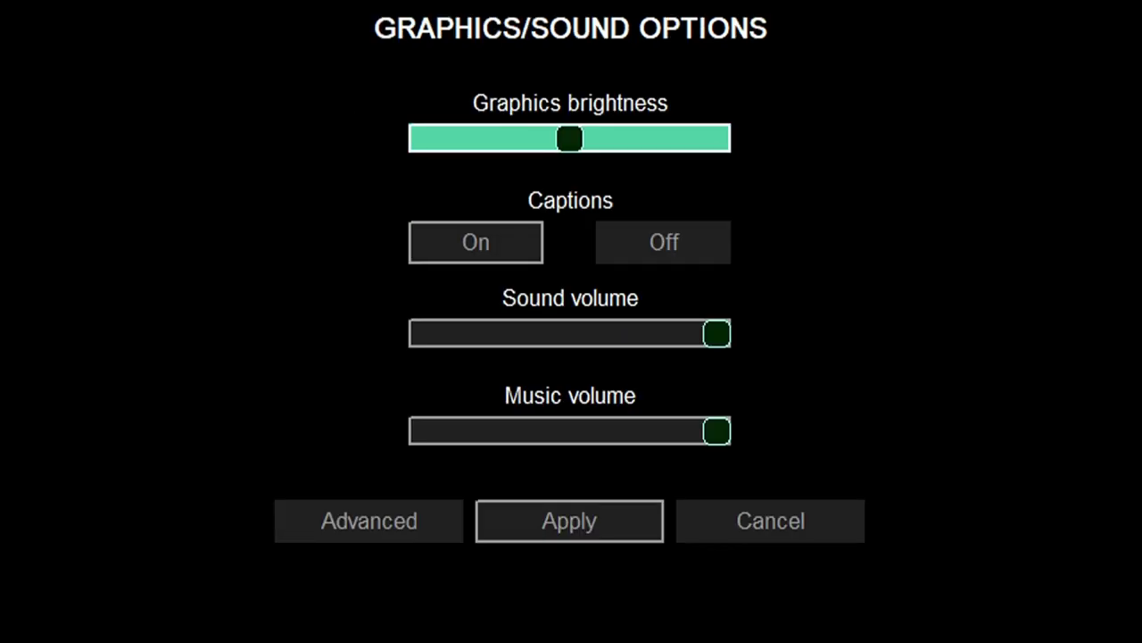
key(Down)
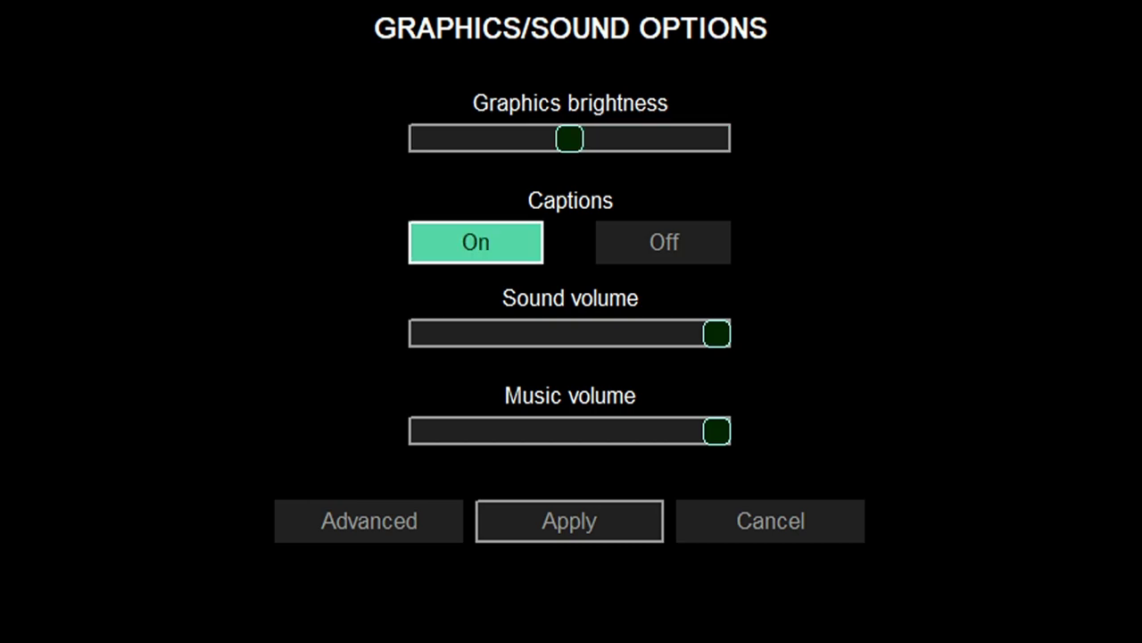
key(Down)
key(Down)
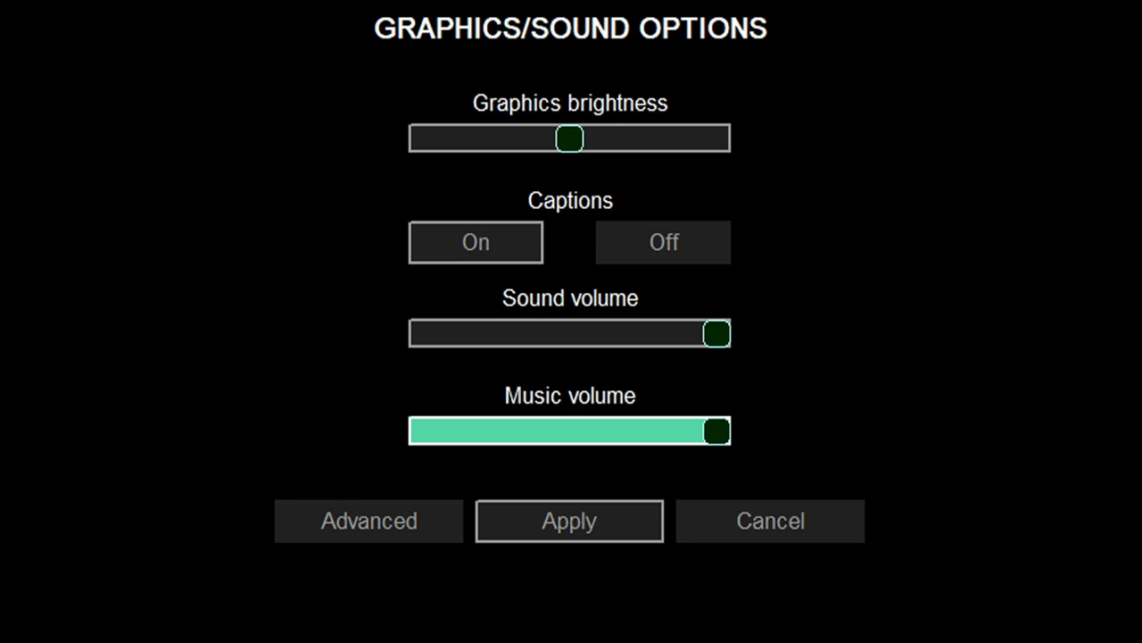
key(Left)
key(Down)
key(Left)
key(Return)
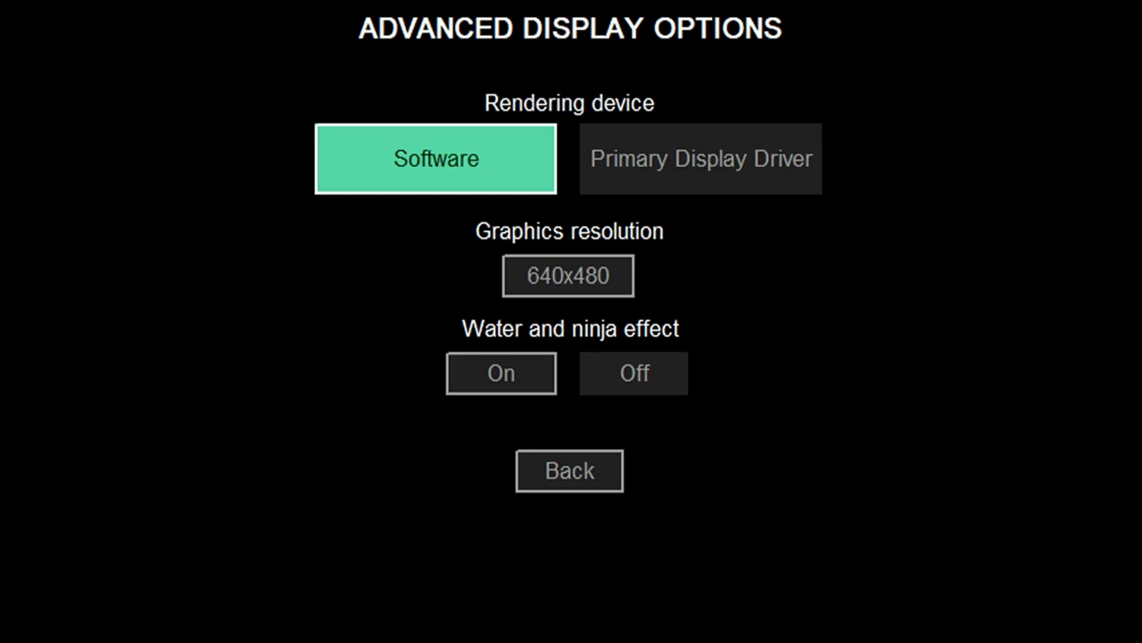
Go back from the advanced display options and cancel the graphics/sound options without applying changes.
key(Down)
key(Down)
key(Down)
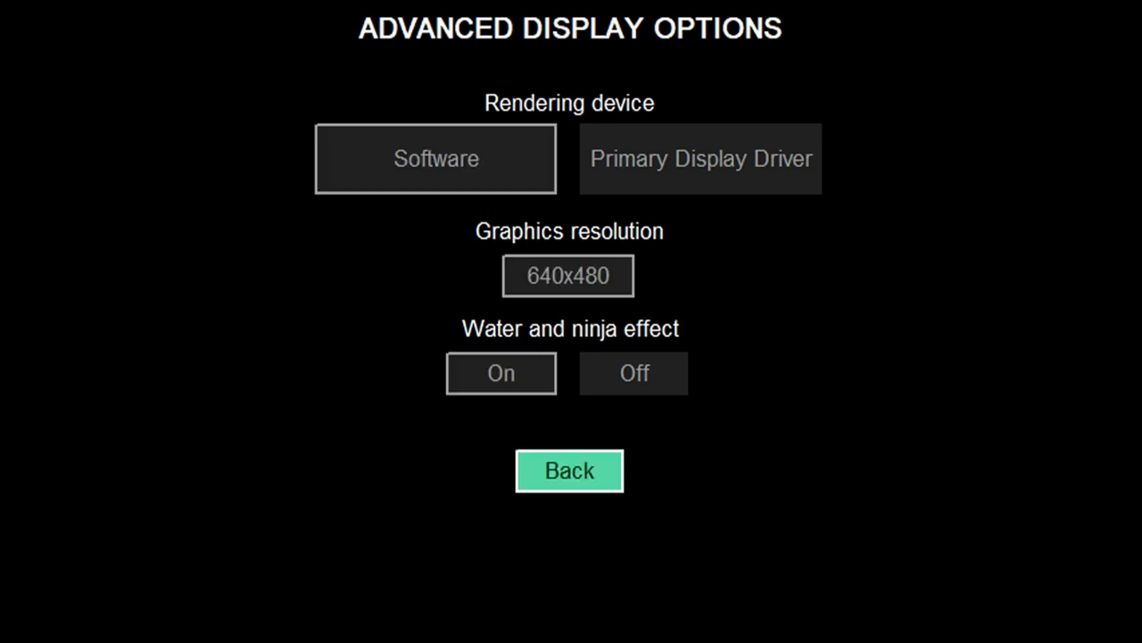
key(Return)
key(Right)
key(Right)
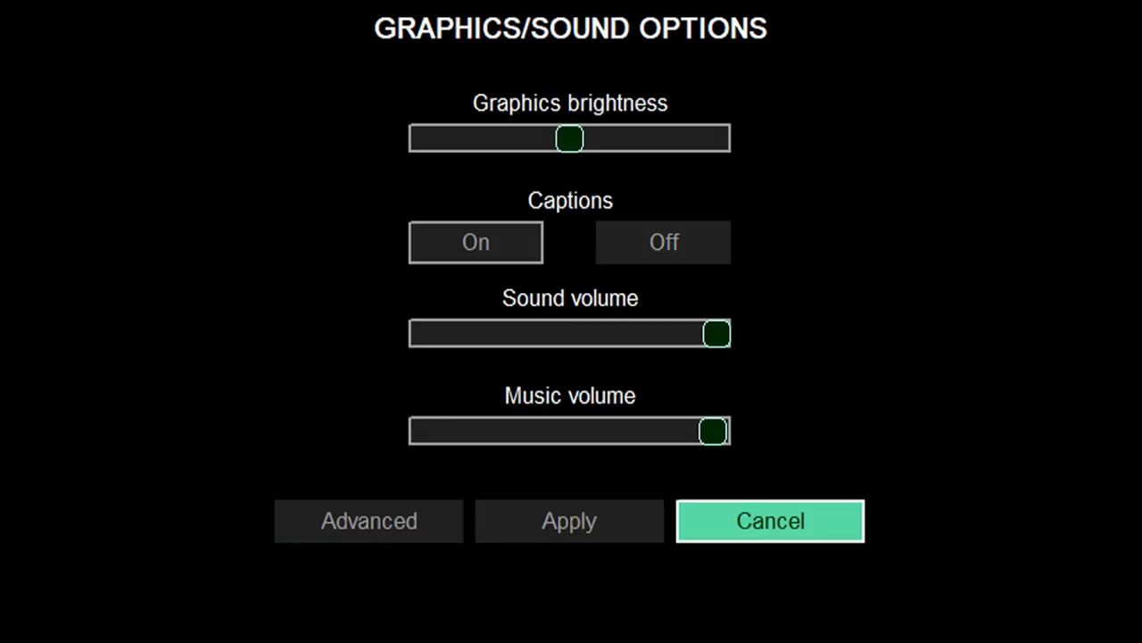
key(Return)
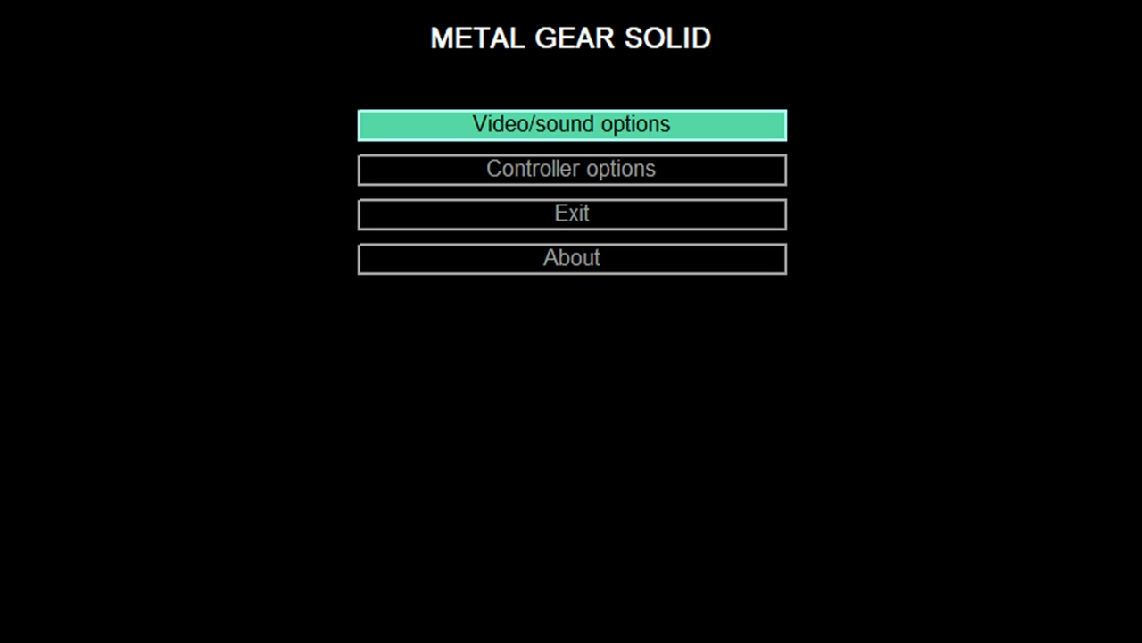
Leave the options menu and exit the game from the title screen to return to the launcher.
key(Down)
key(Down)
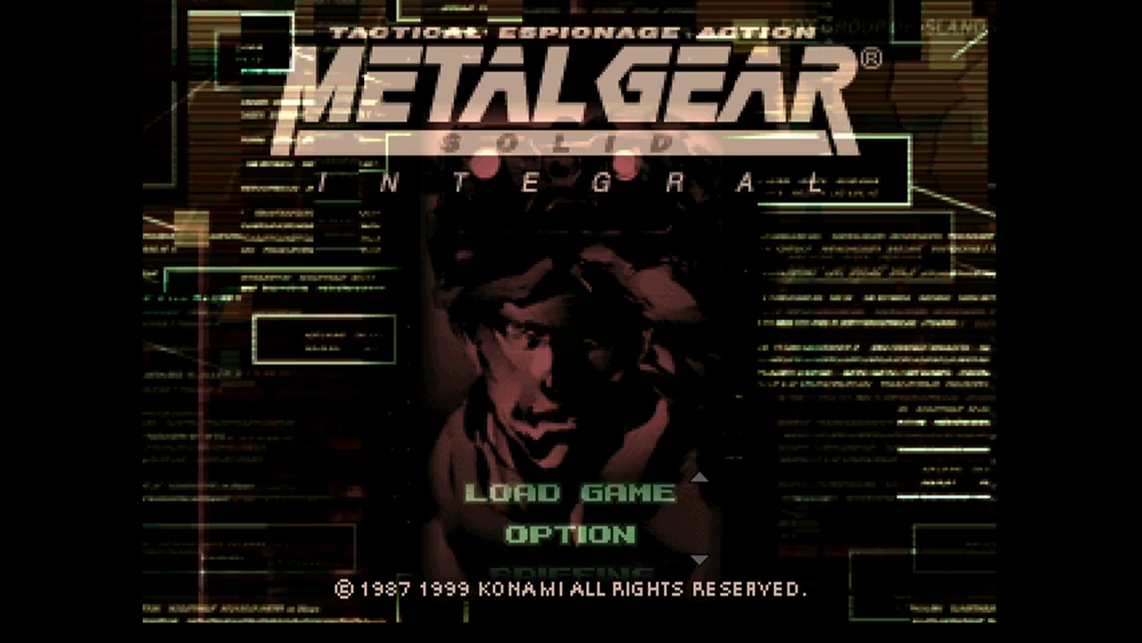
key(Up)
key(Up)
key(Up)
key(Return)
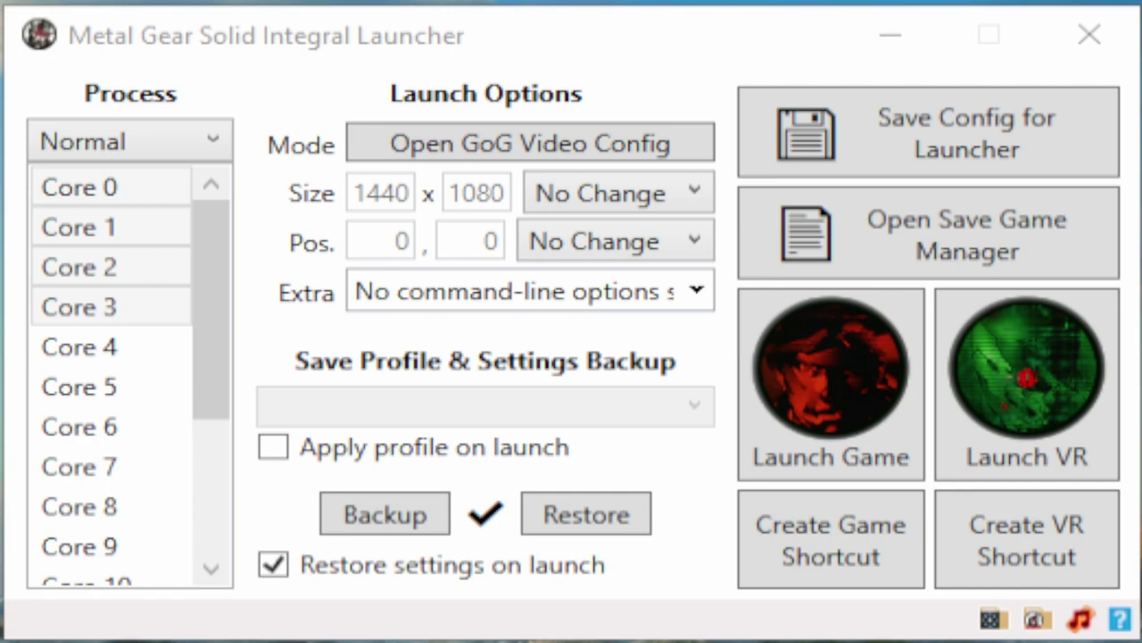
Open the GoG video configuration and look through the available display modes, keeping Same as desktop.
click(625, 145)
drag(687, 3, 683, 43)
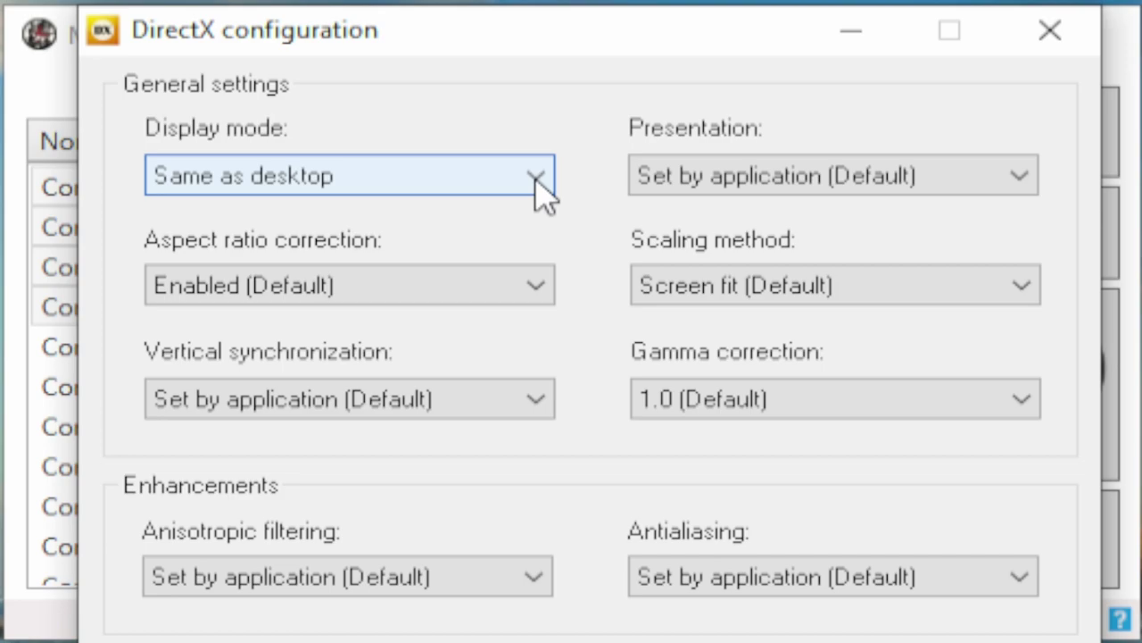
click(536, 181)
drag(532, 263, 508, 441)
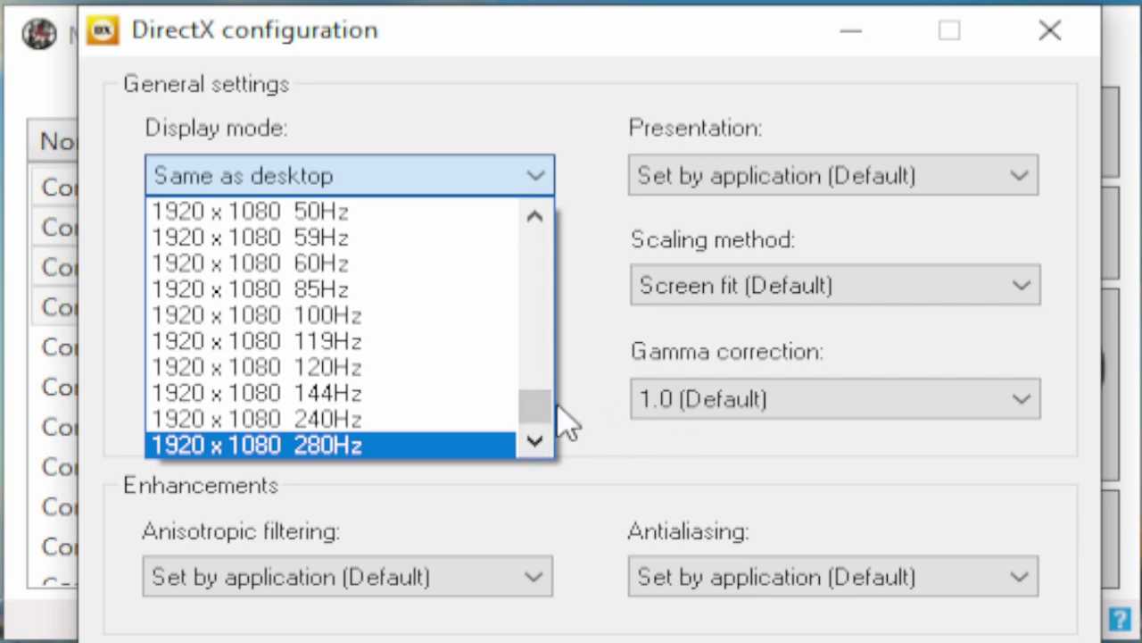
drag(549, 407, 556, 153)
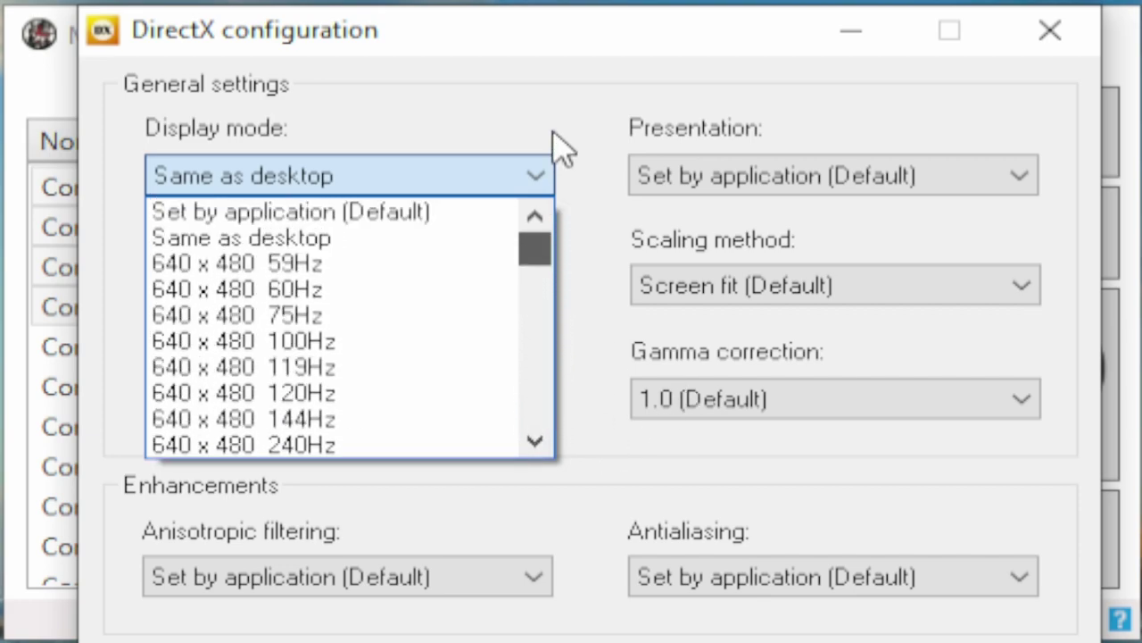
click(480, 102)
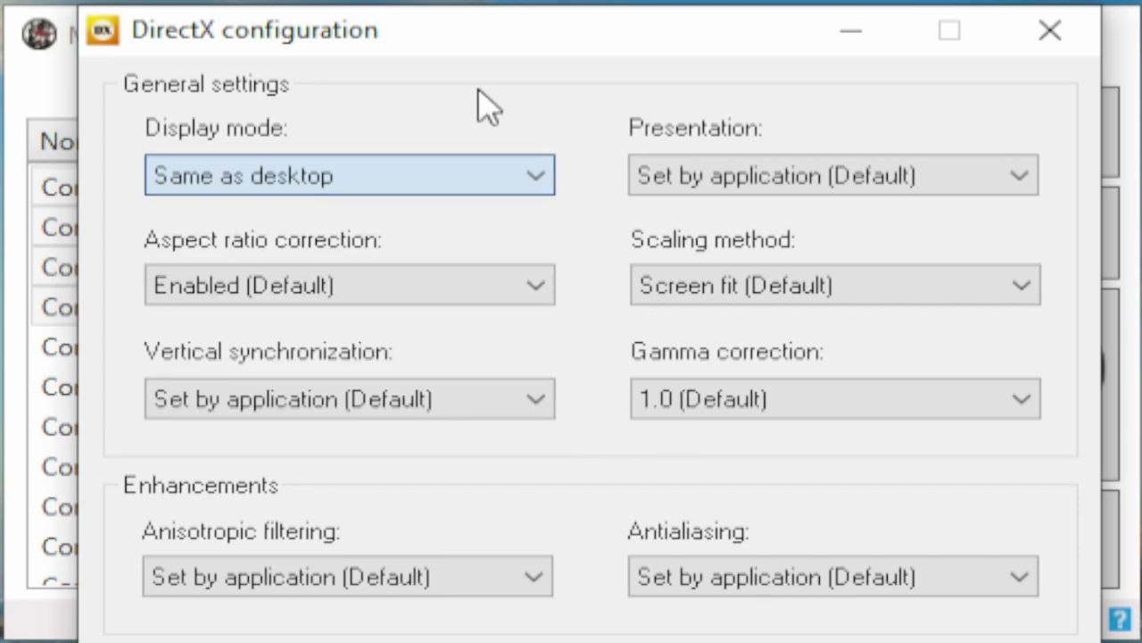
Set the presentation to Windowed, keeping aspect ratio correction Enabled and the scaling method at Screen fit.
click(1001, 180)
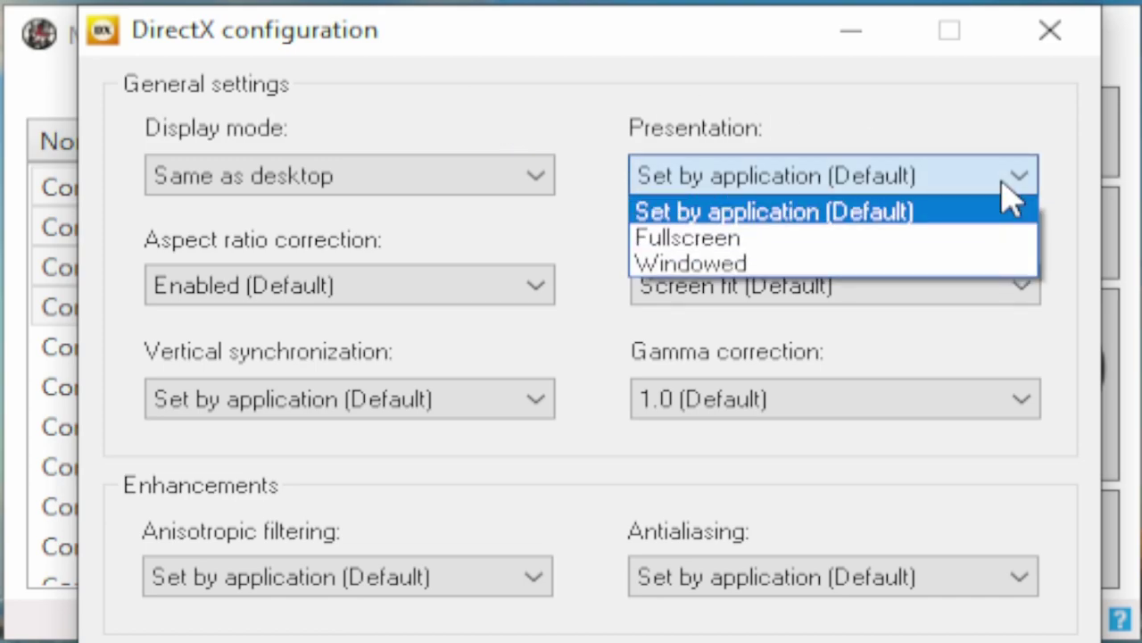
click(981, 266)
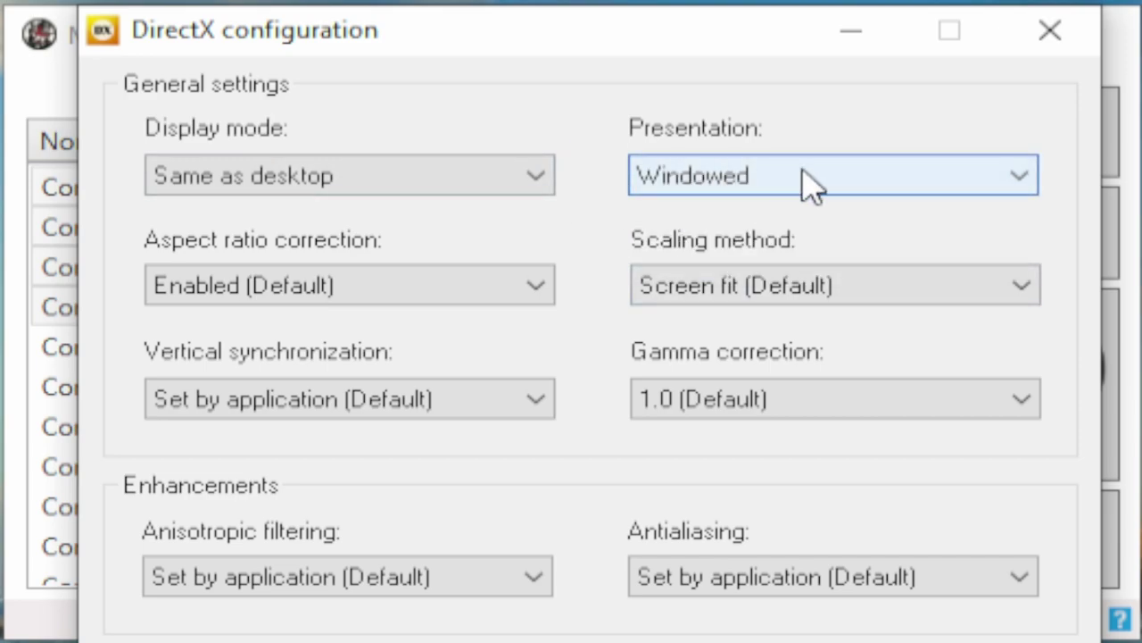
click(537, 292)
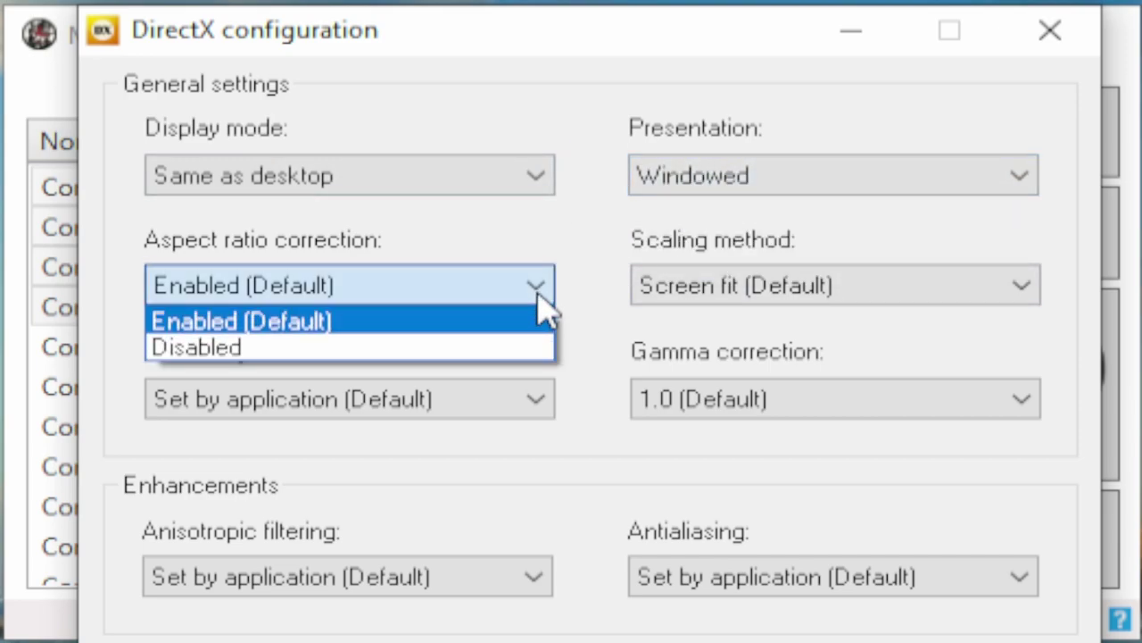
click(545, 314)
click(1022, 290)
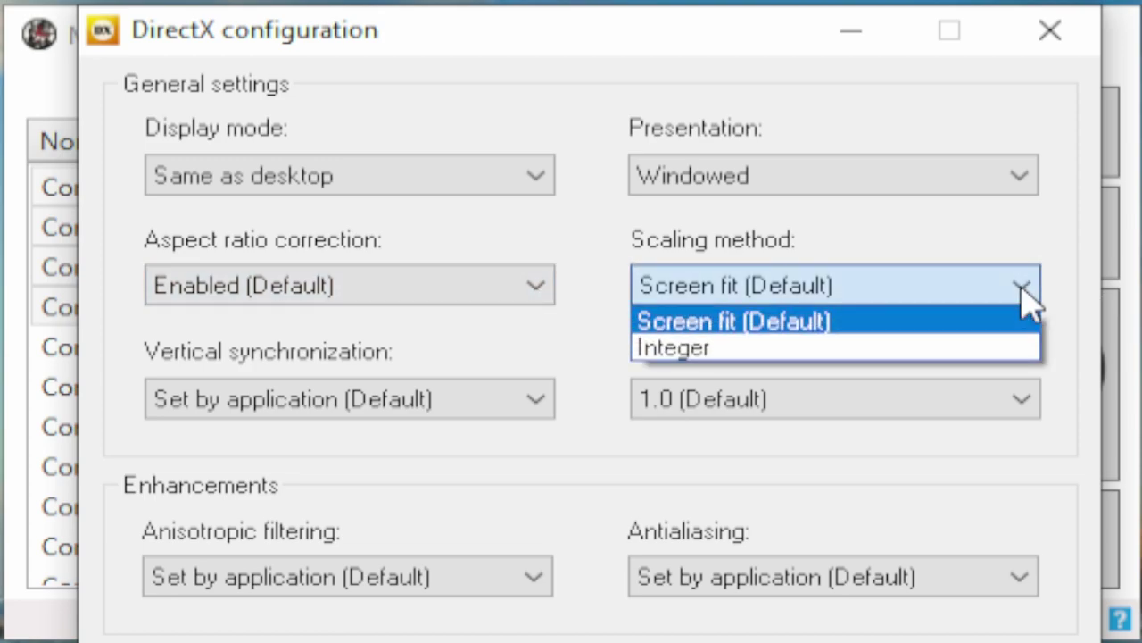
click(1025, 301)
Review the vertical synchronization and gamma correction choices, leaving both at their defaults.
click(528, 407)
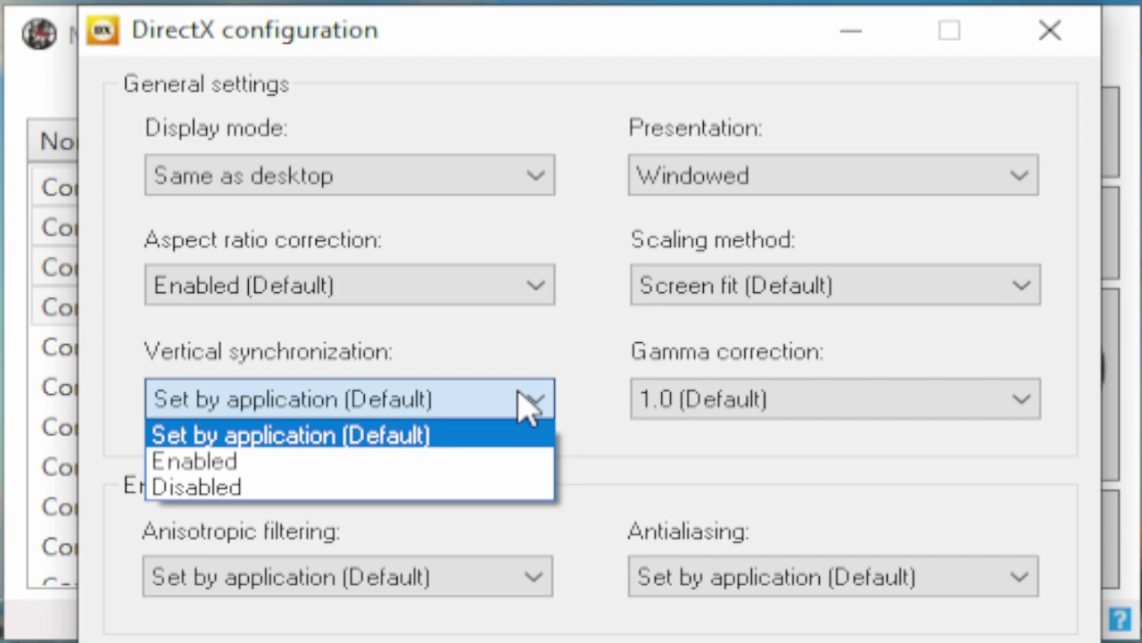
click(528, 406)
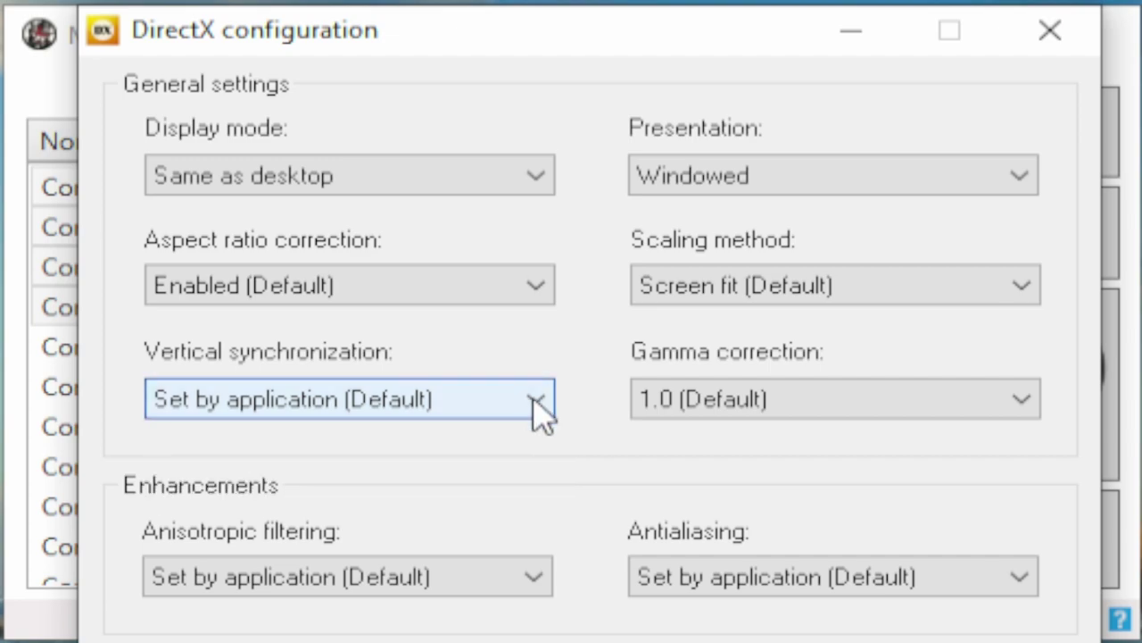
click(1035, 407)
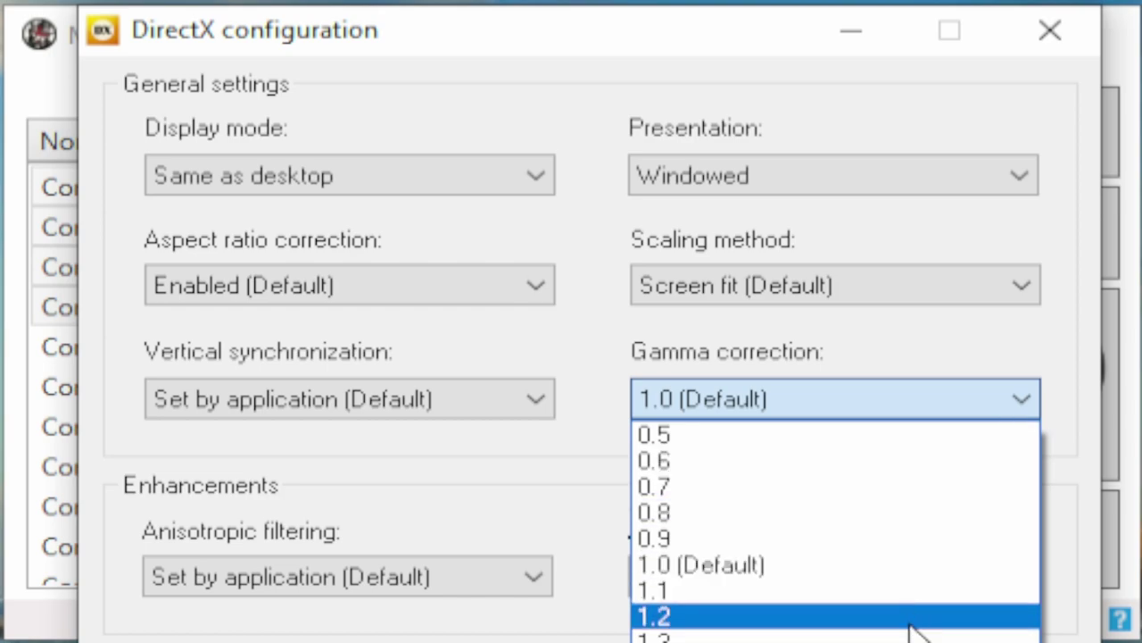
click(992, 409)
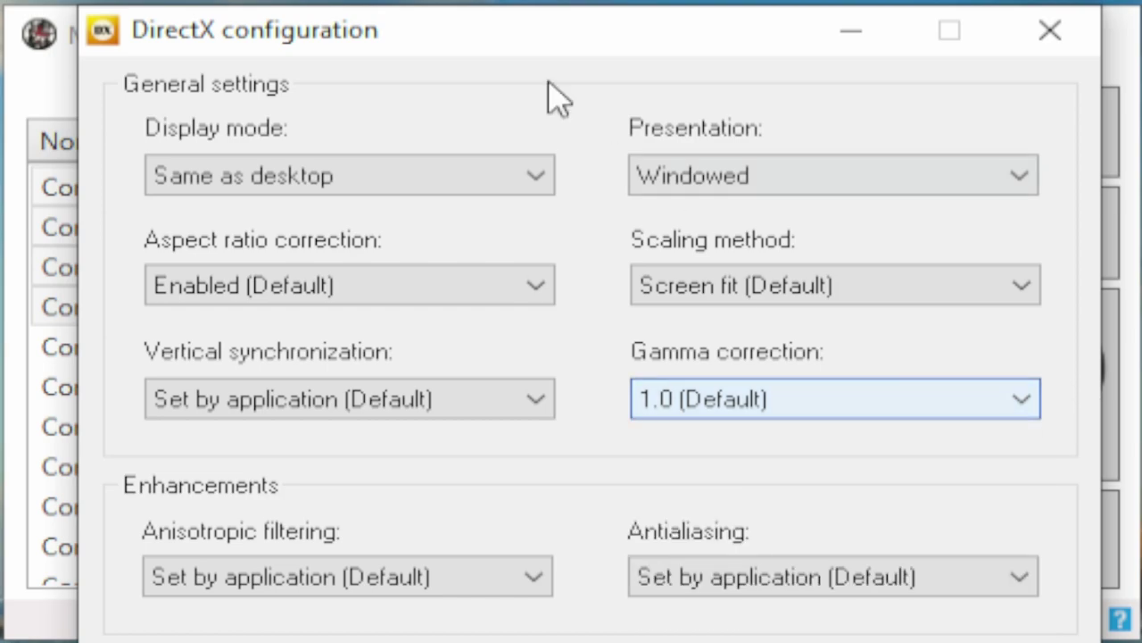
Keep anisotropic filtering and antialiasing at Set by application, then save and exit the DirectX configuration.
drag(533, 46, 529, 14)
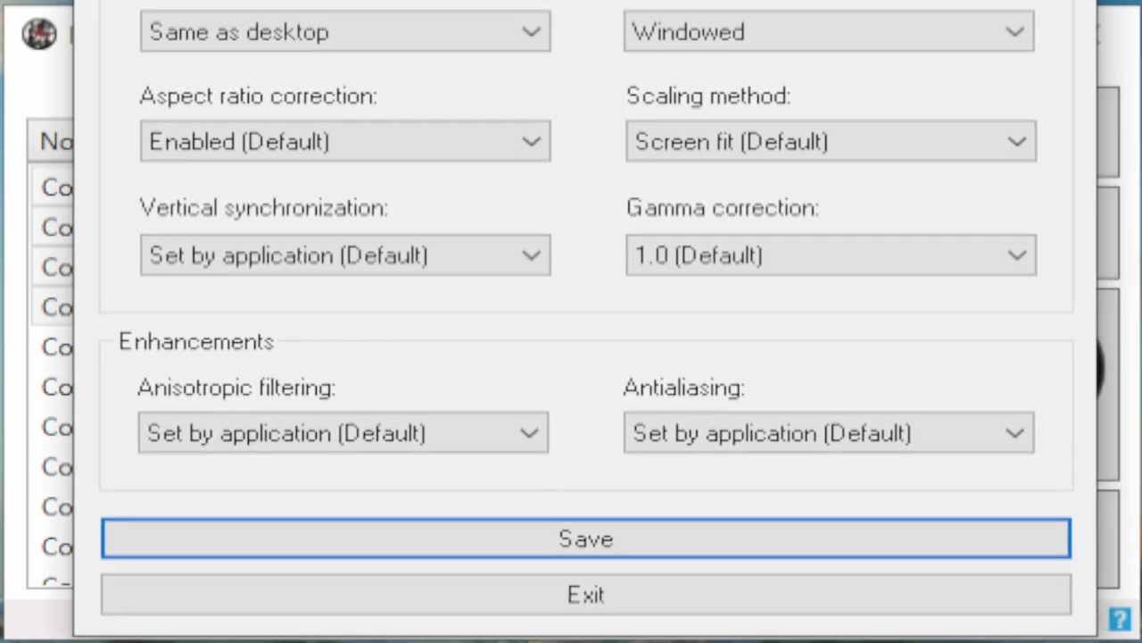
click(524, 433)
click(527, 436)
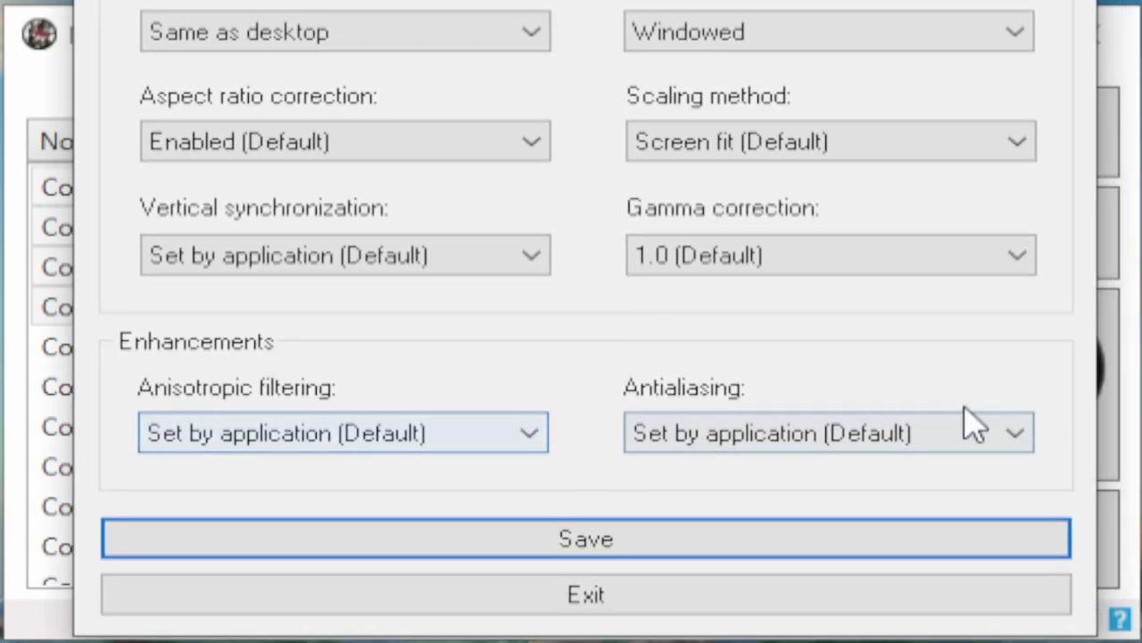
click(1003, 430)
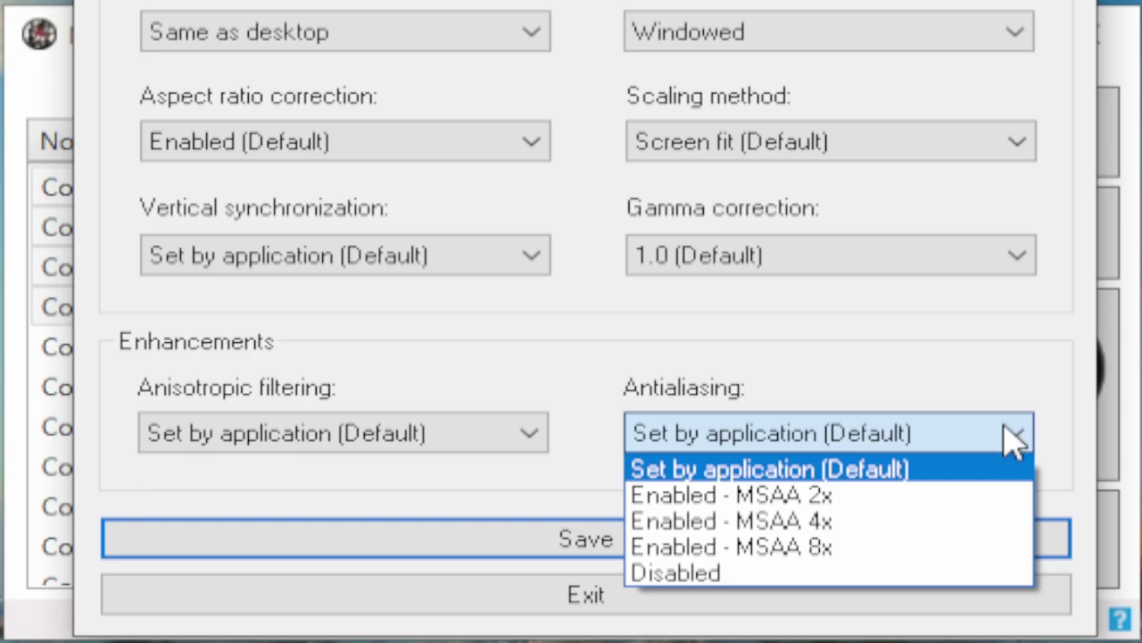
click(1013, 438)
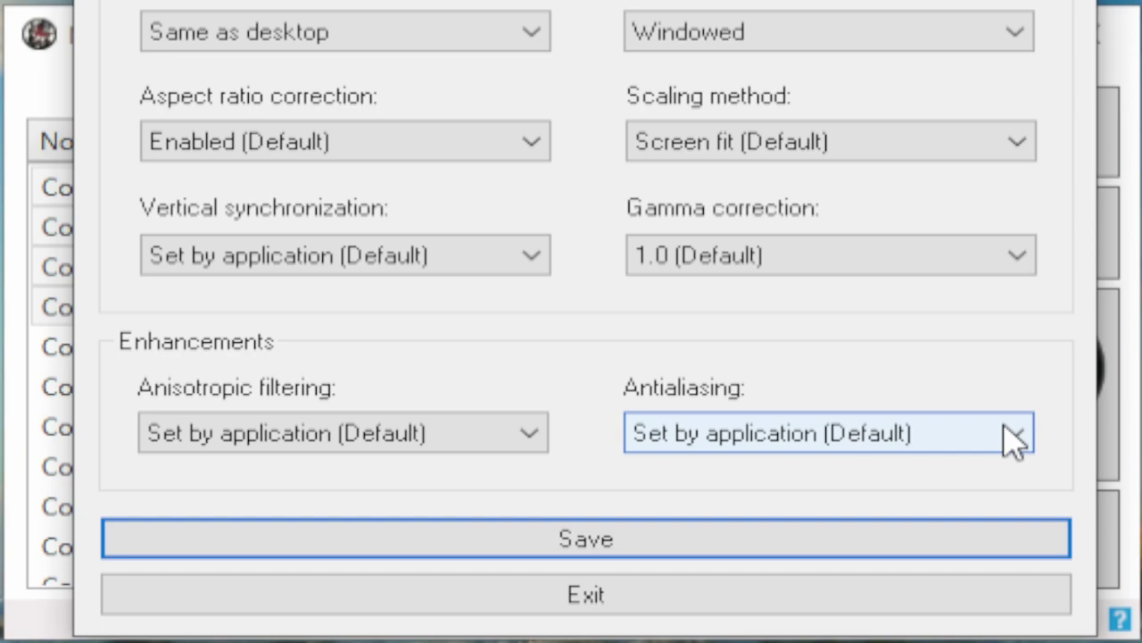
click(614, 546)
click(589, 598)
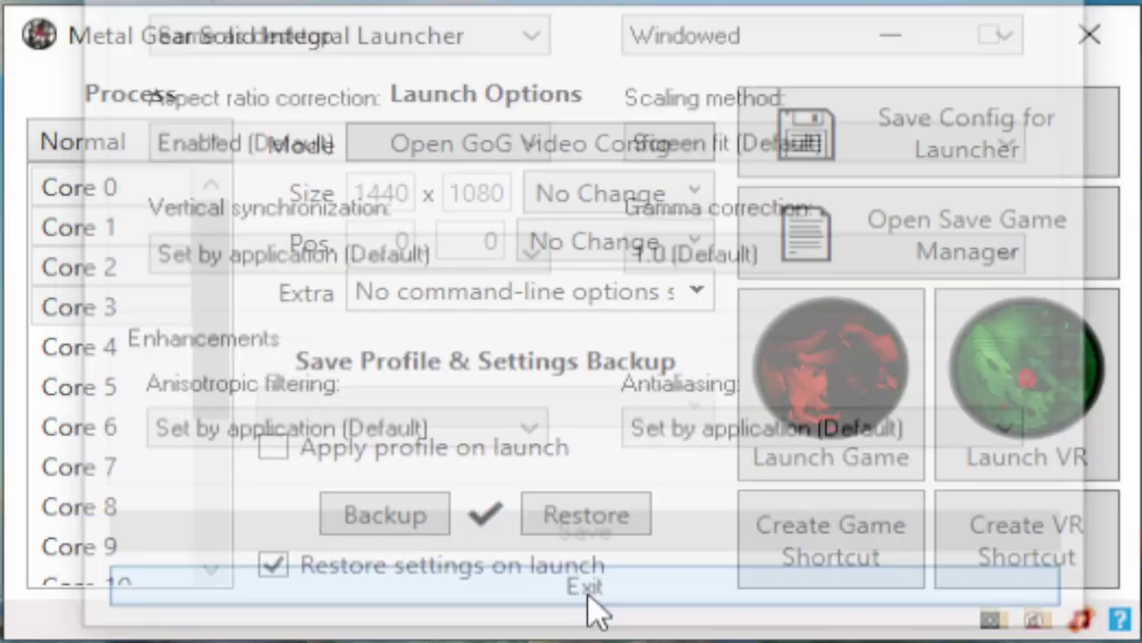
Set the window size option to Inside at 1440 x 1080 and save the launcher configuration.
click(638, 198)
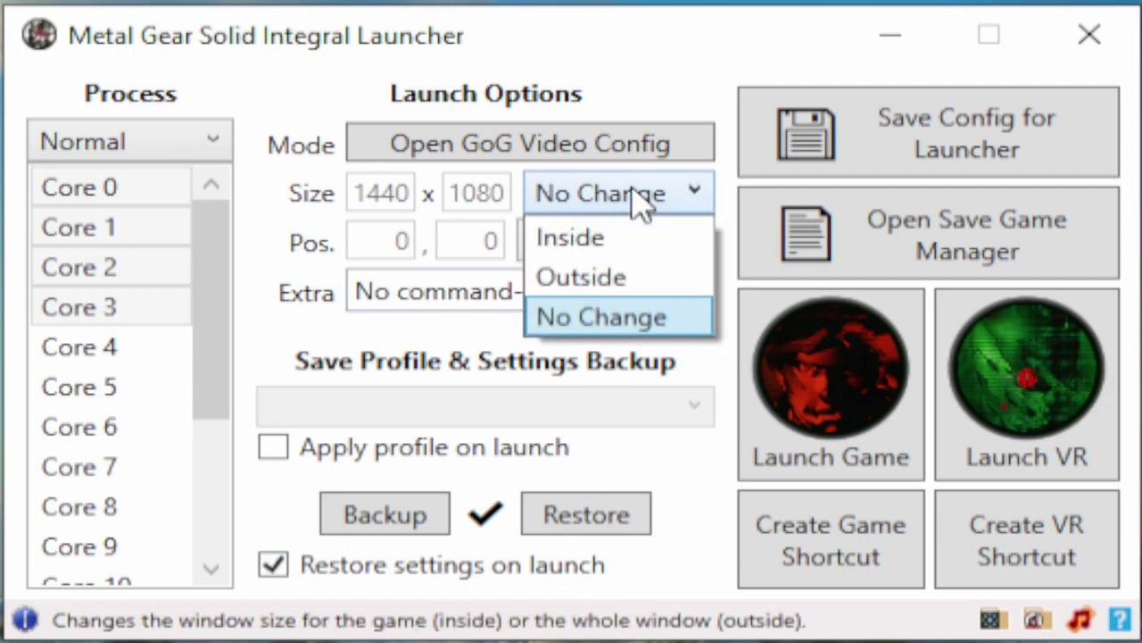
click(651, 237)
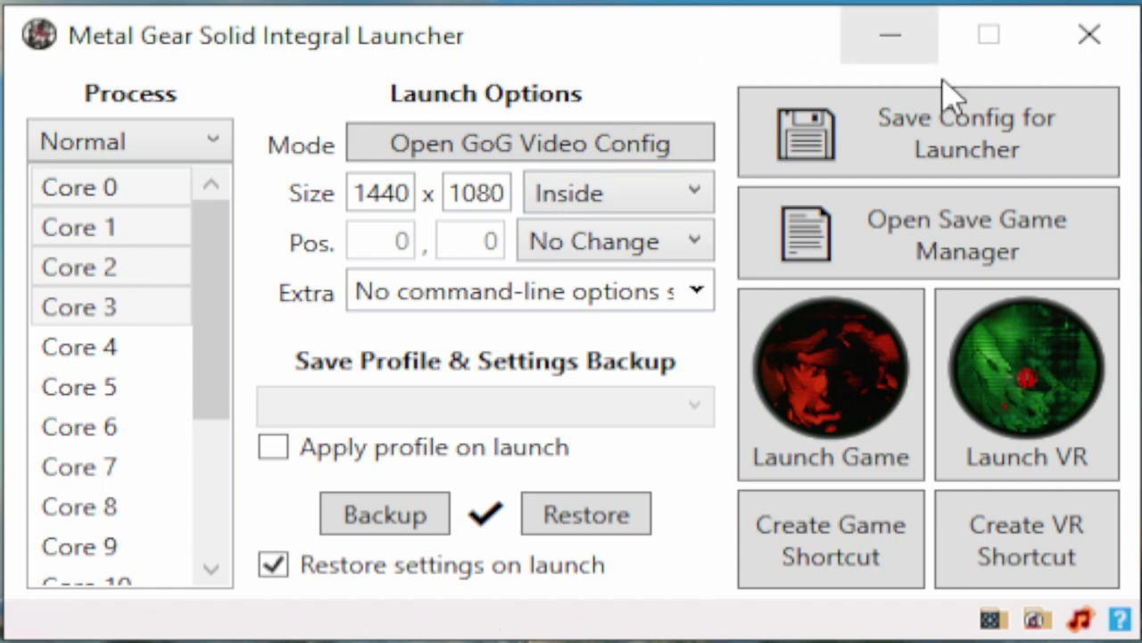
click(1012, 158)
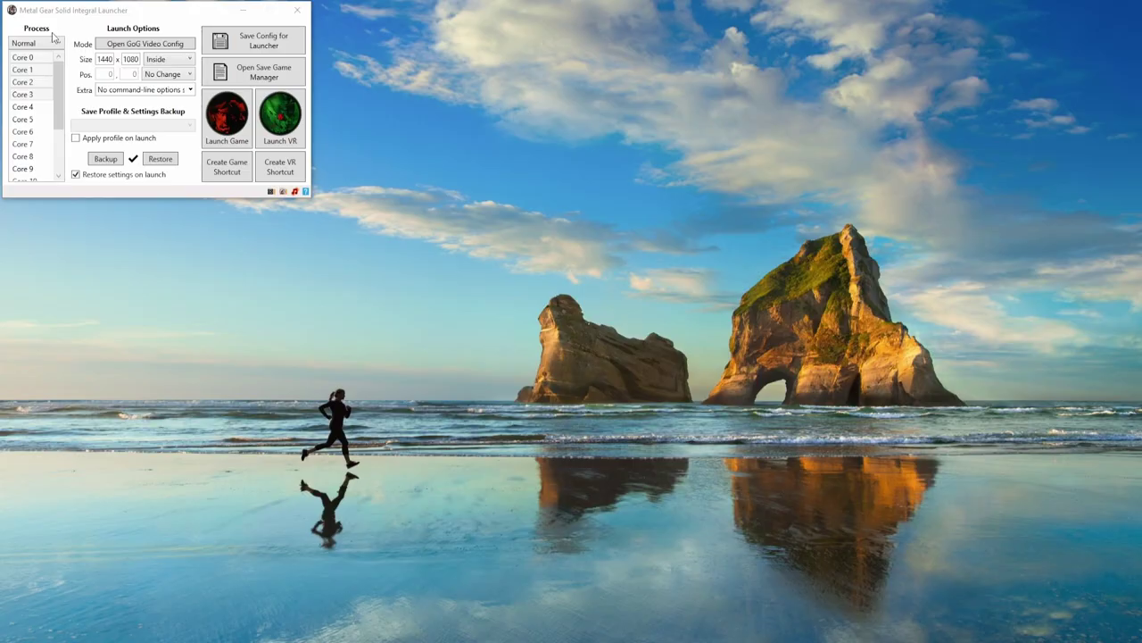
Launch the main game in its window and open the video/sound options.
click(244, 126)
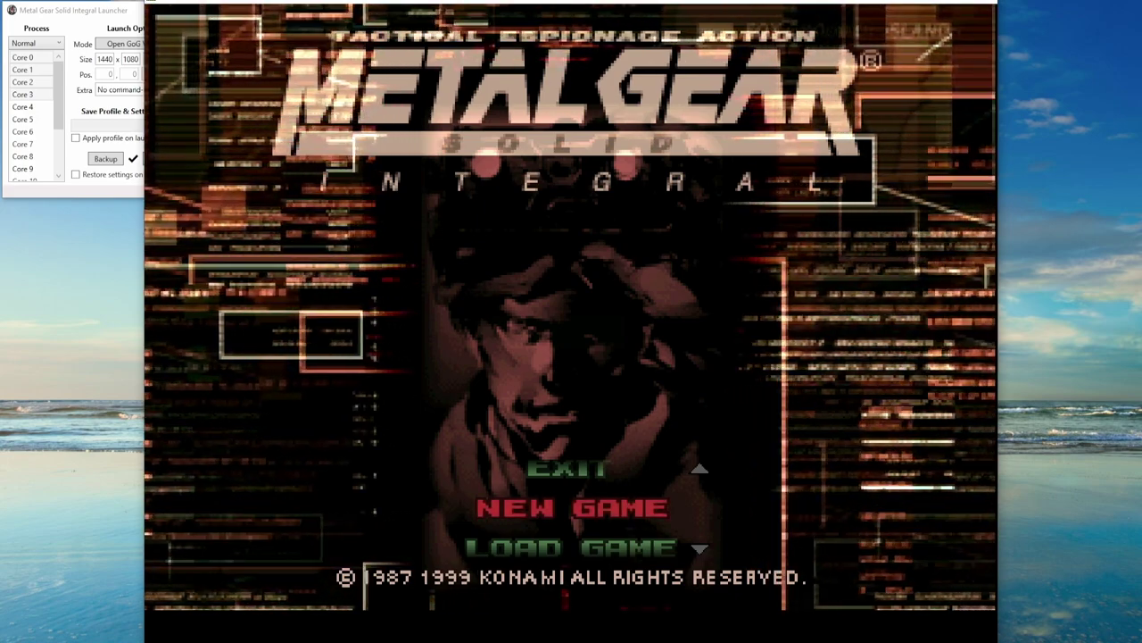
key(Down)
key(Down)
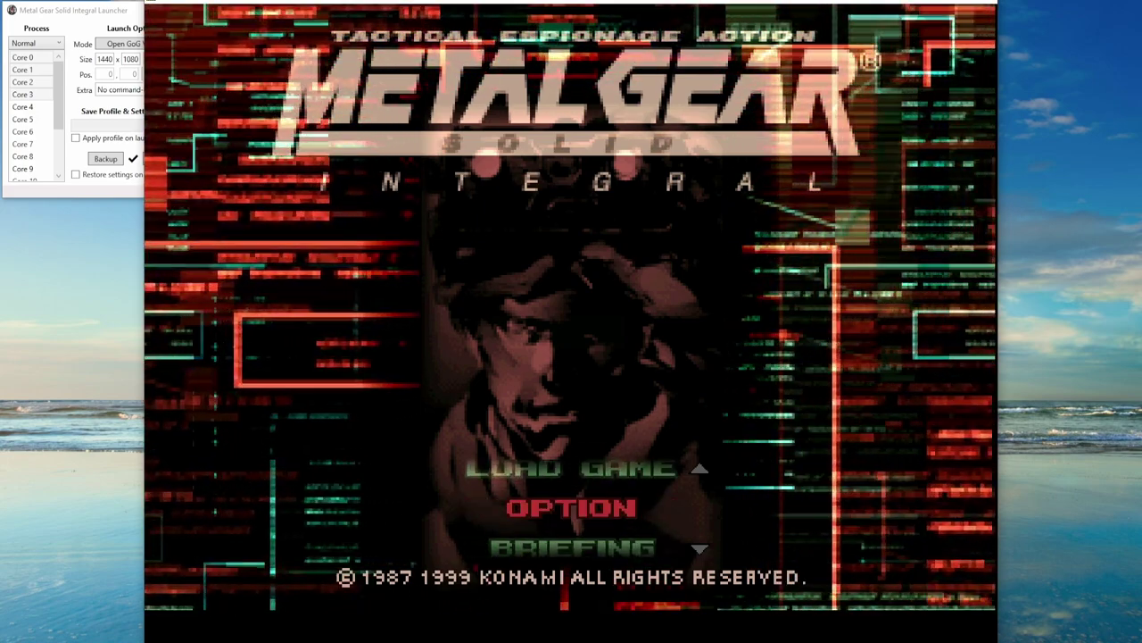
key(Return)
key(Return)
Enter the advanced display options from the graphics/sound options in the windowed game.
key(Down)
key(Down)
key(Down)
key(Down)
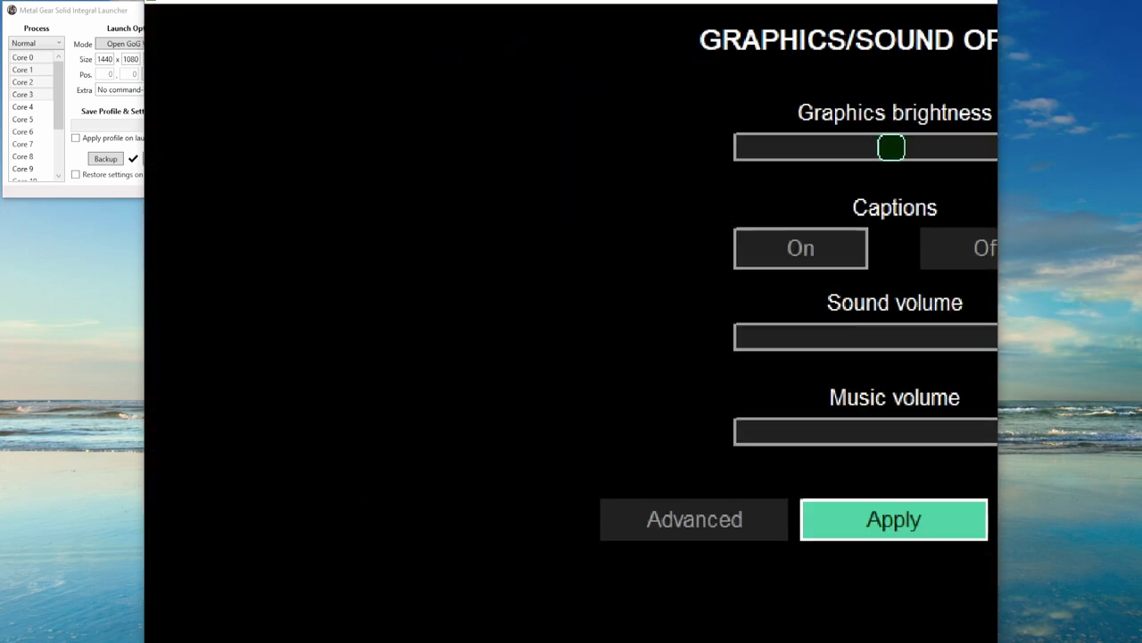
key(Left)
key(Return)
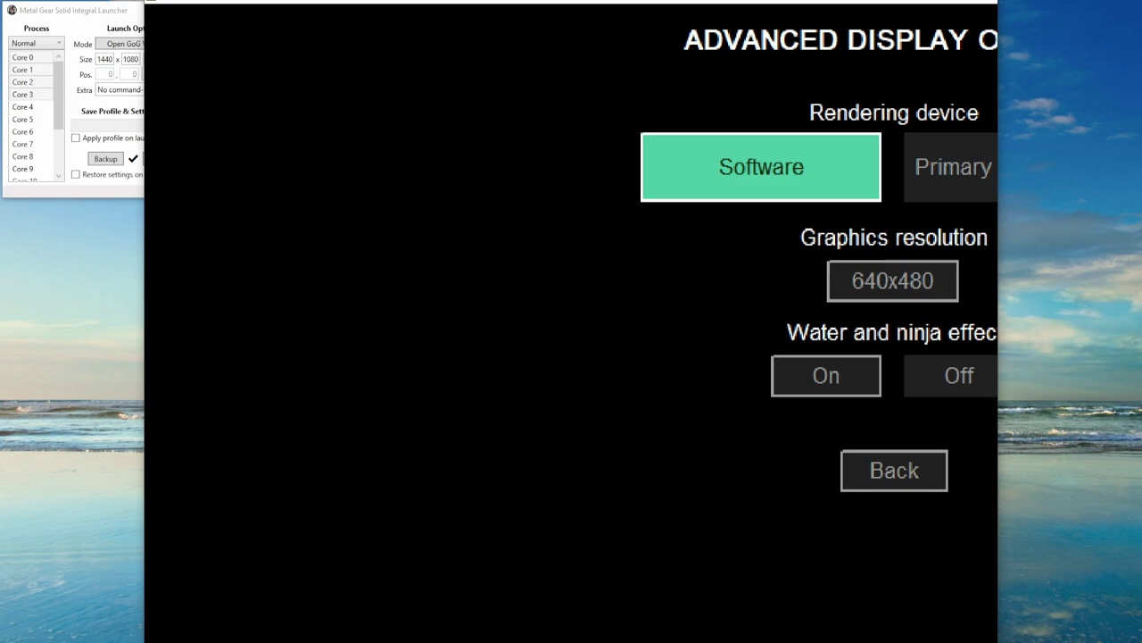
Return from the advanced display options to the graphics/sound options.
key(Down)
key(Down)
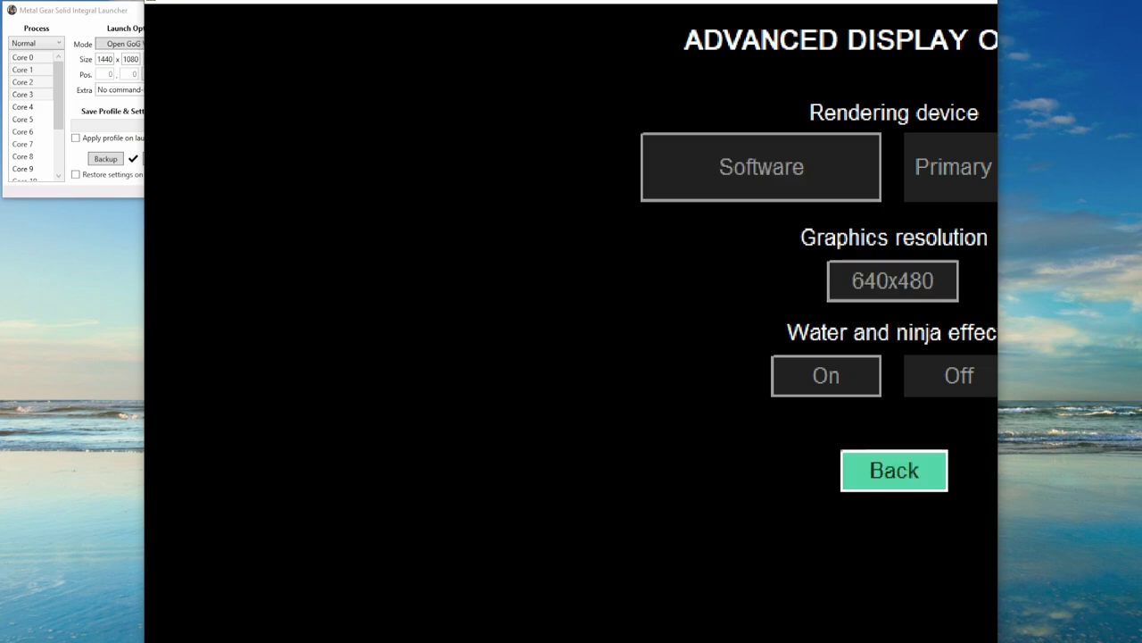
key(Return)
Lower the music volume and apply the graphics/sound options.
key(Up)
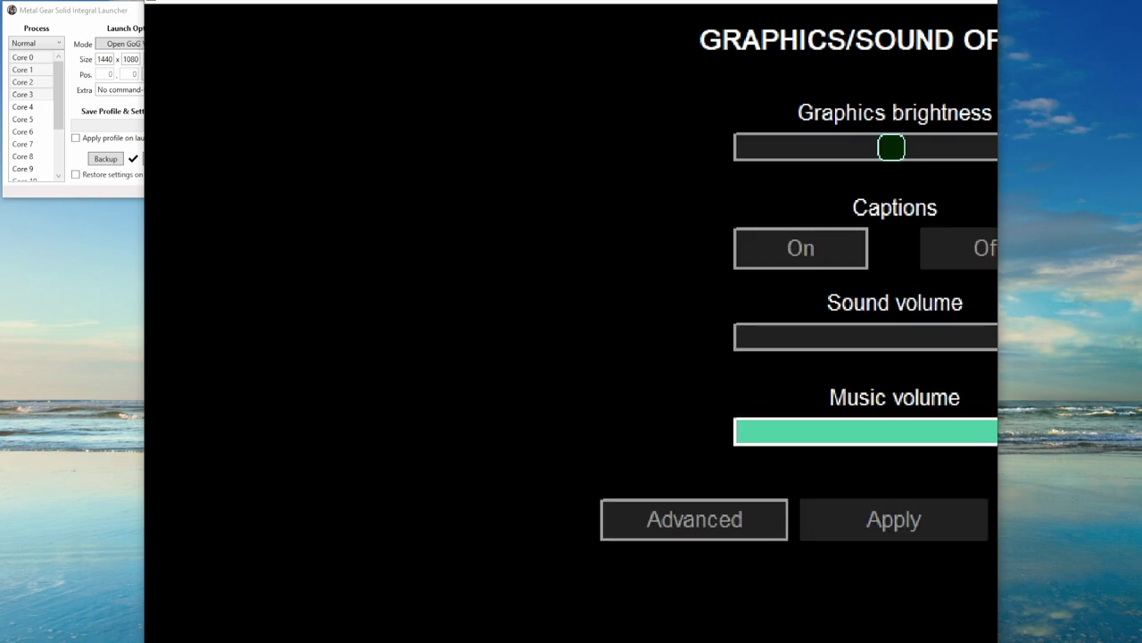
key(Left)
key(Left)
key(Left)
key(Left)
key(Left)
key(Down)
key(Right)
key(Return)
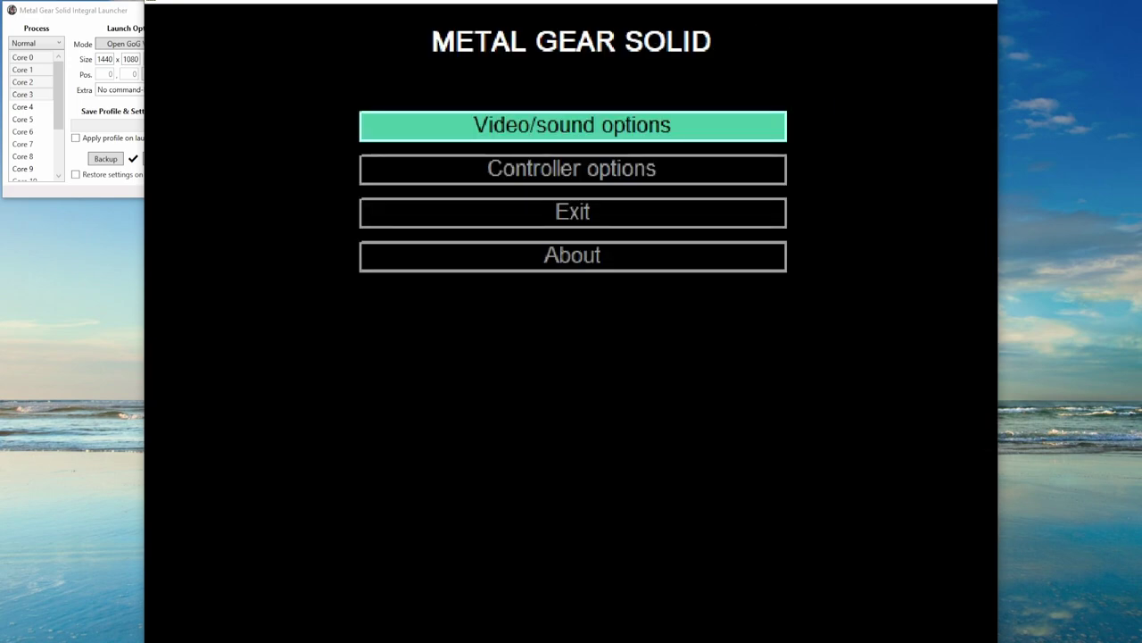
Exit the game from its main options screen.
key(Down)
key(Down)
key(Return)
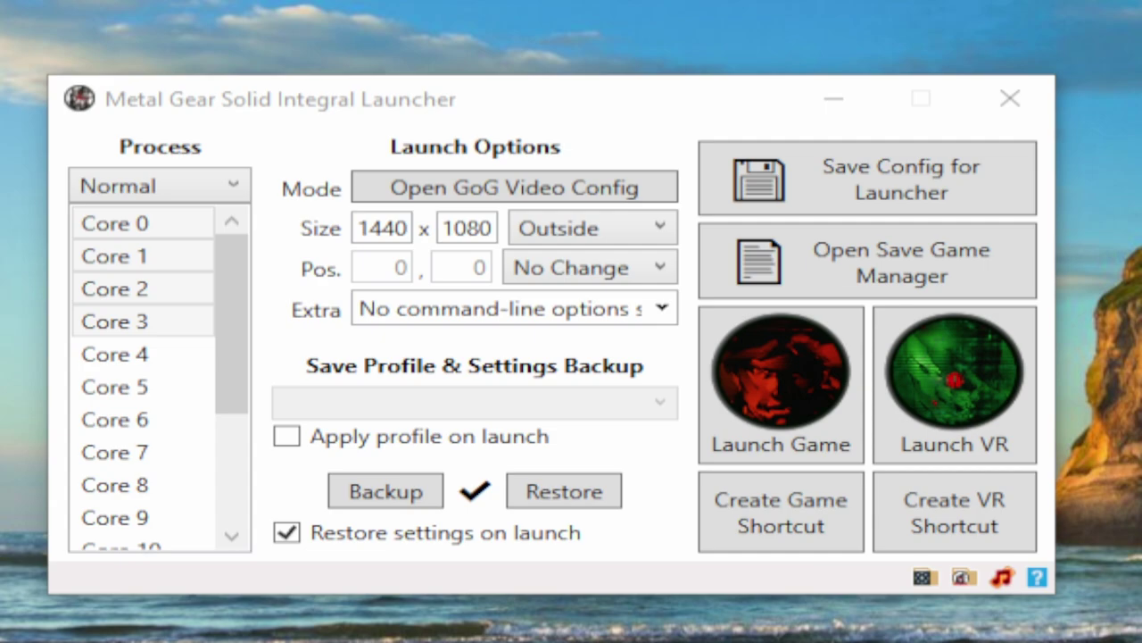
Open the save game manager and look through the list of existing profiles, keeping the current one.
click(883, 278)
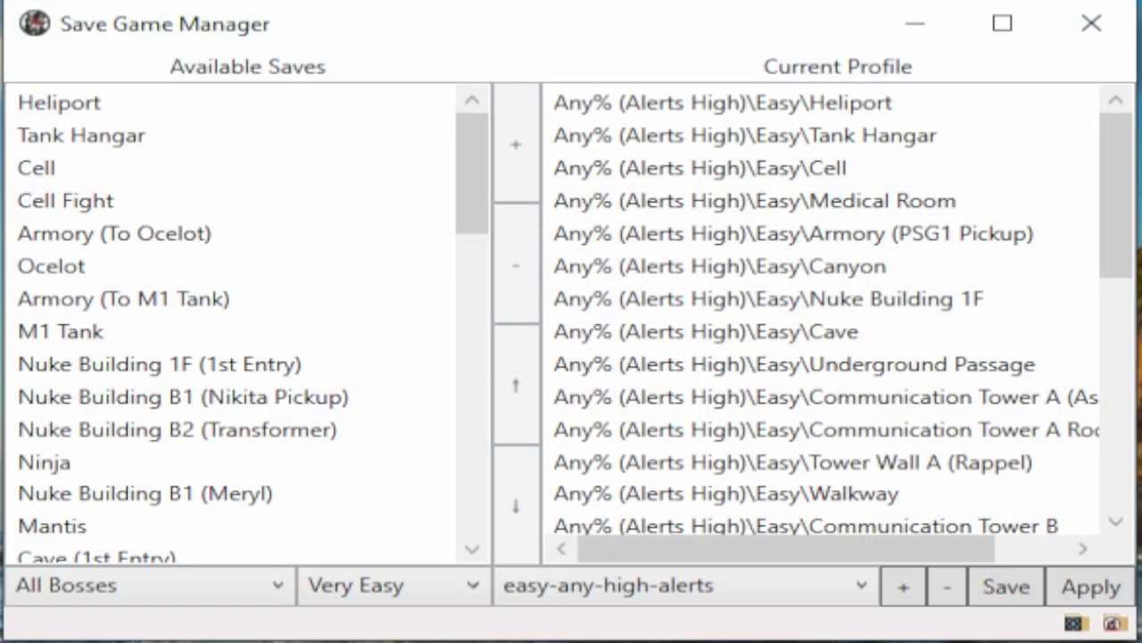
click(848, 591)
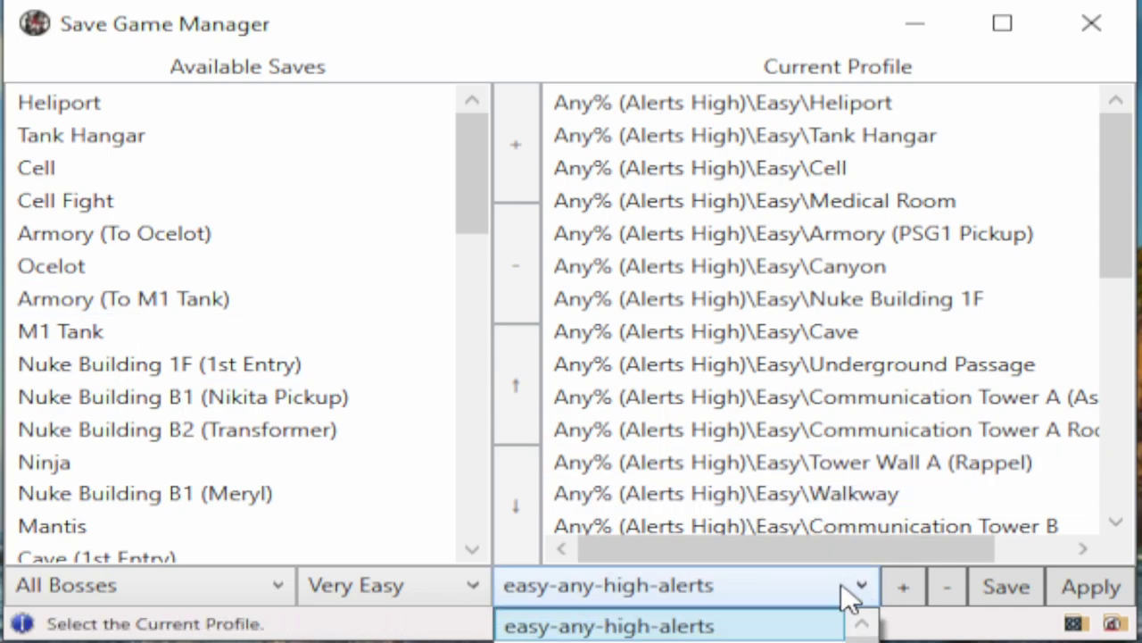
click(676, 12)
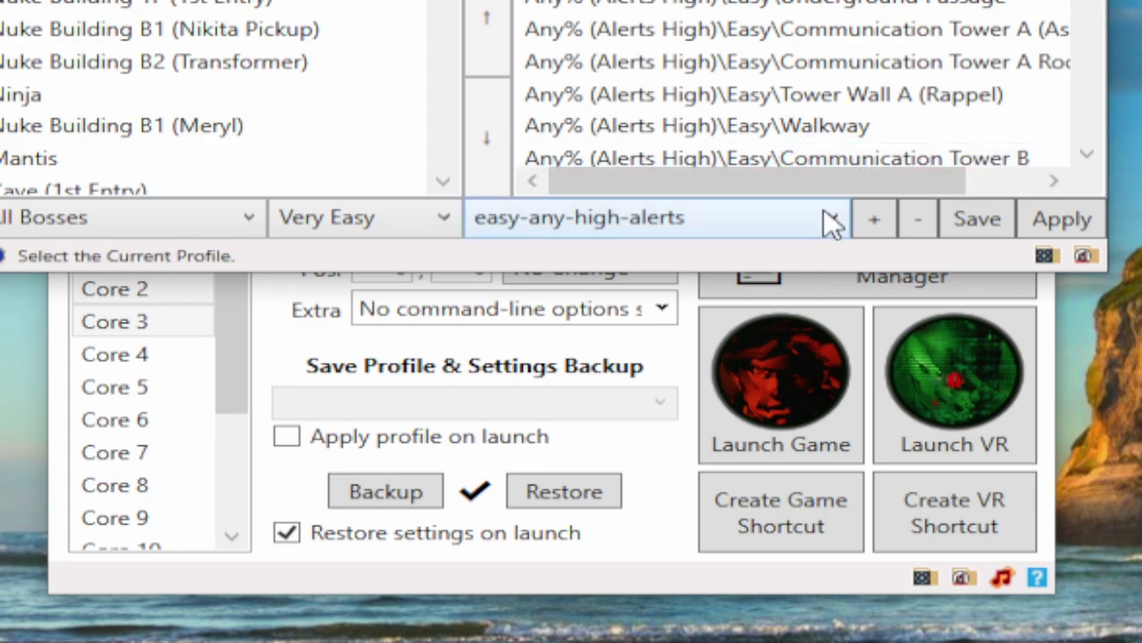
click(859, 589)
drag(842, 420, 805, 288)
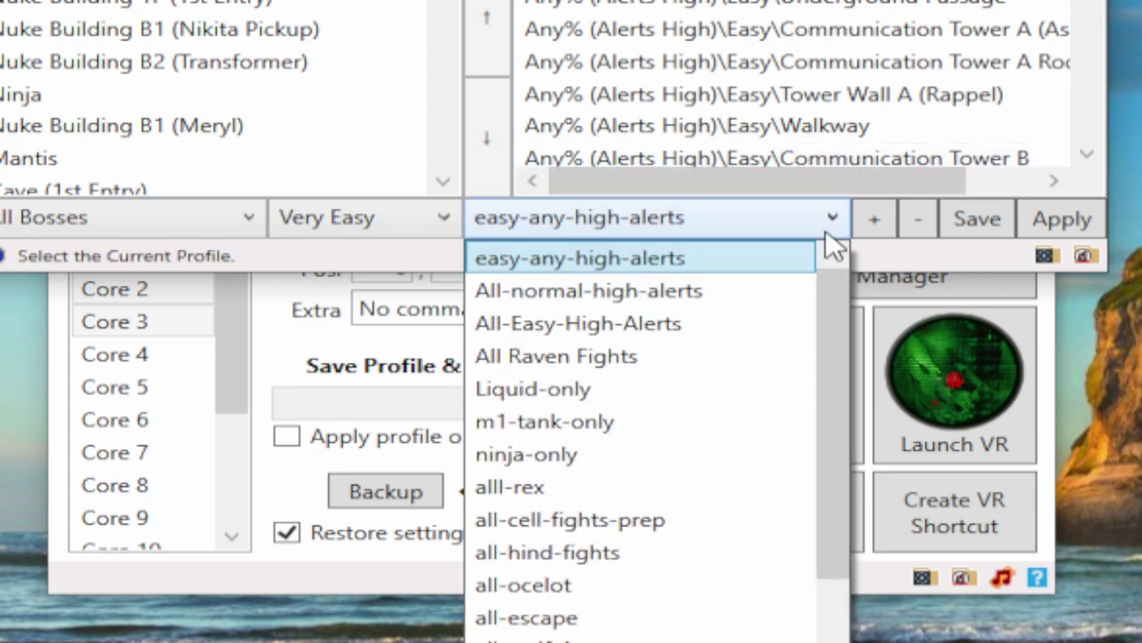
key(Escape)
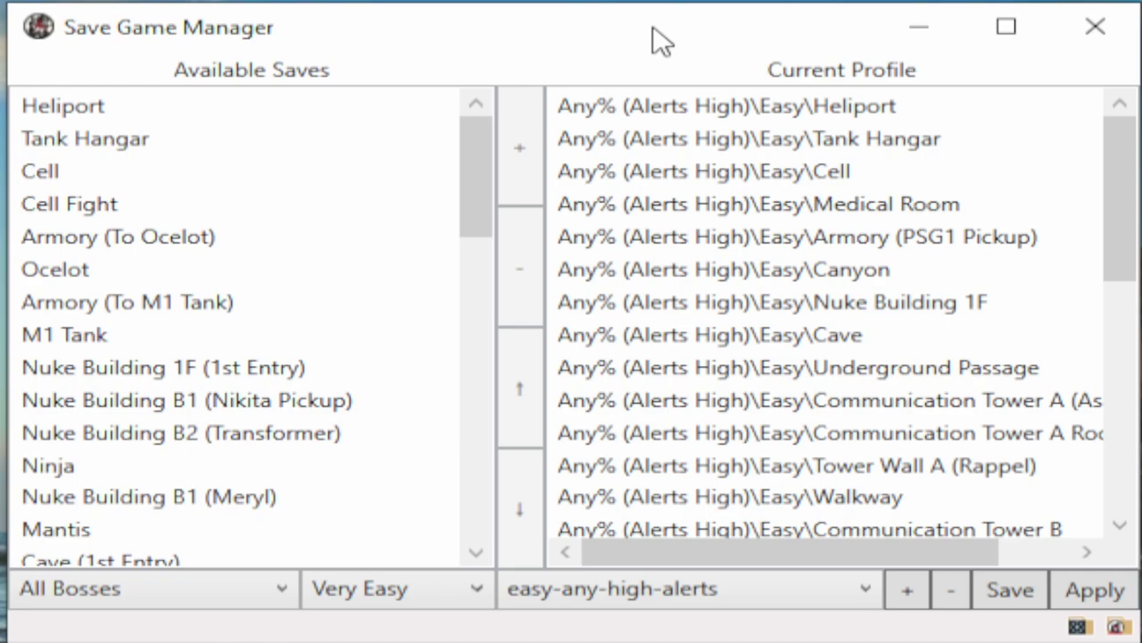
Create a new save profile named any-percent-easy.
click(915, 596)
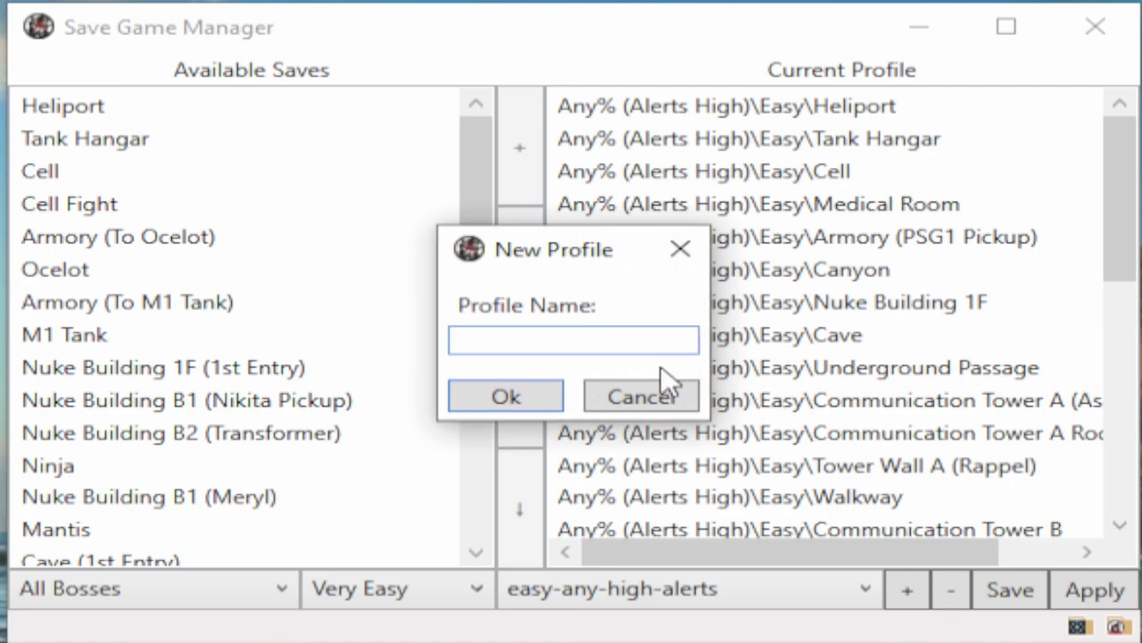
text(any-percent-easy)
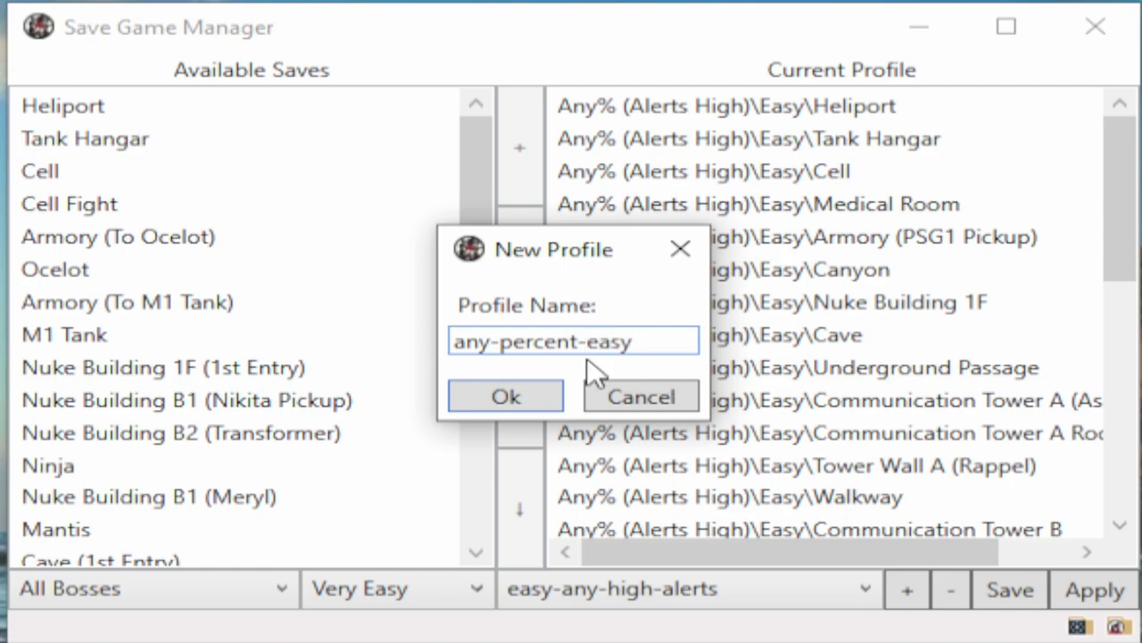
click(510, 395)
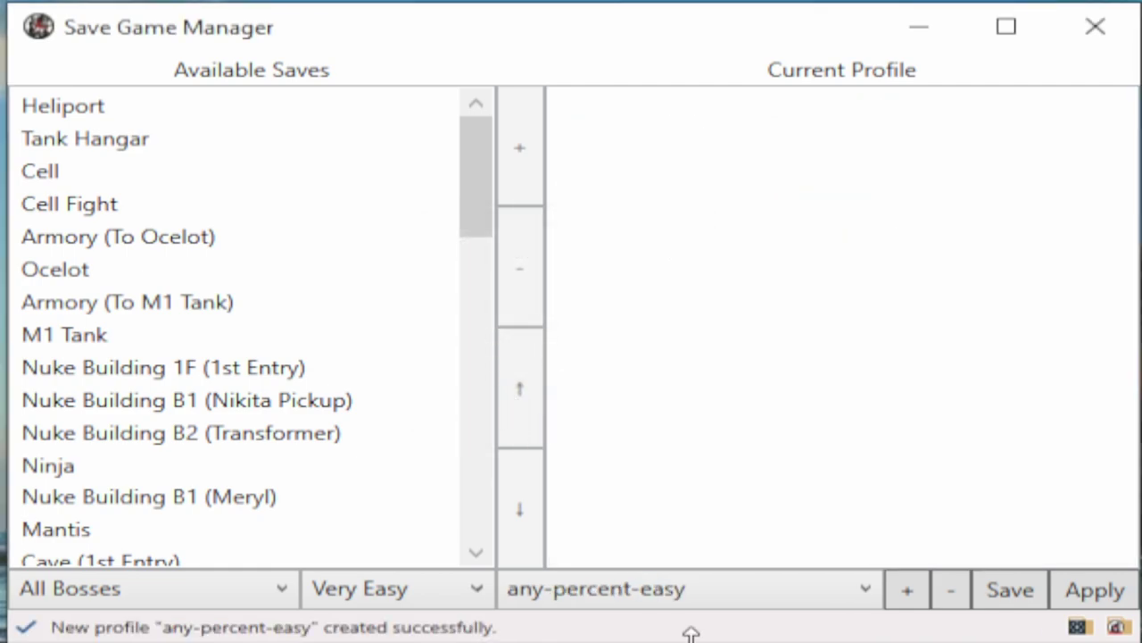
click(577, 600)
click(577, 601)
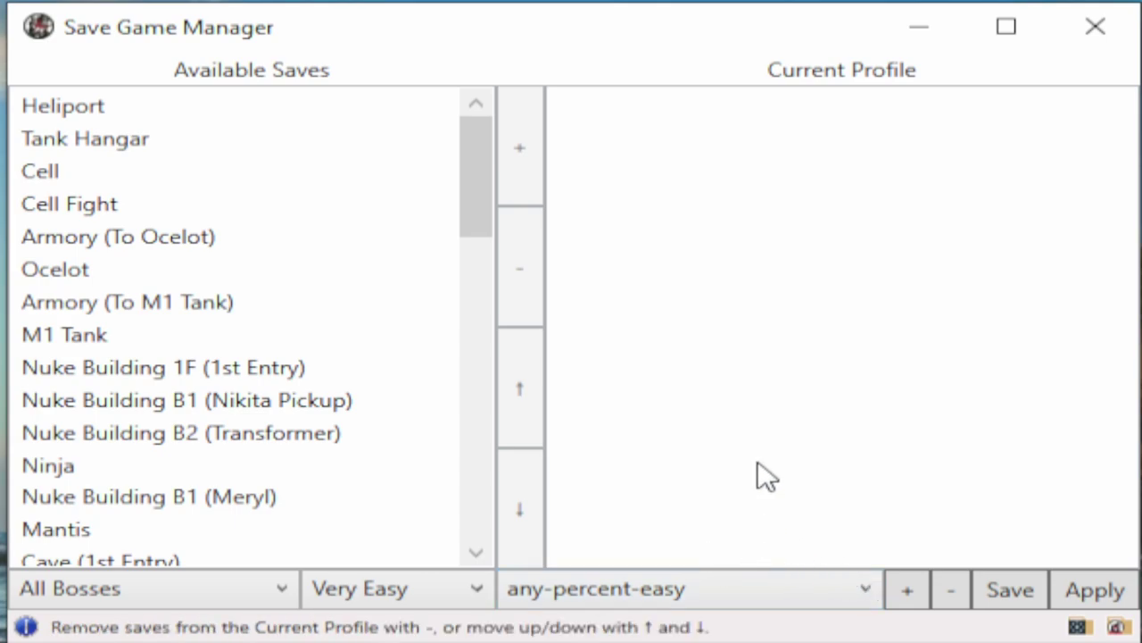
Set the available saves to the Any% (Alerts High) category at Easy difficulty.
click(234, 589)
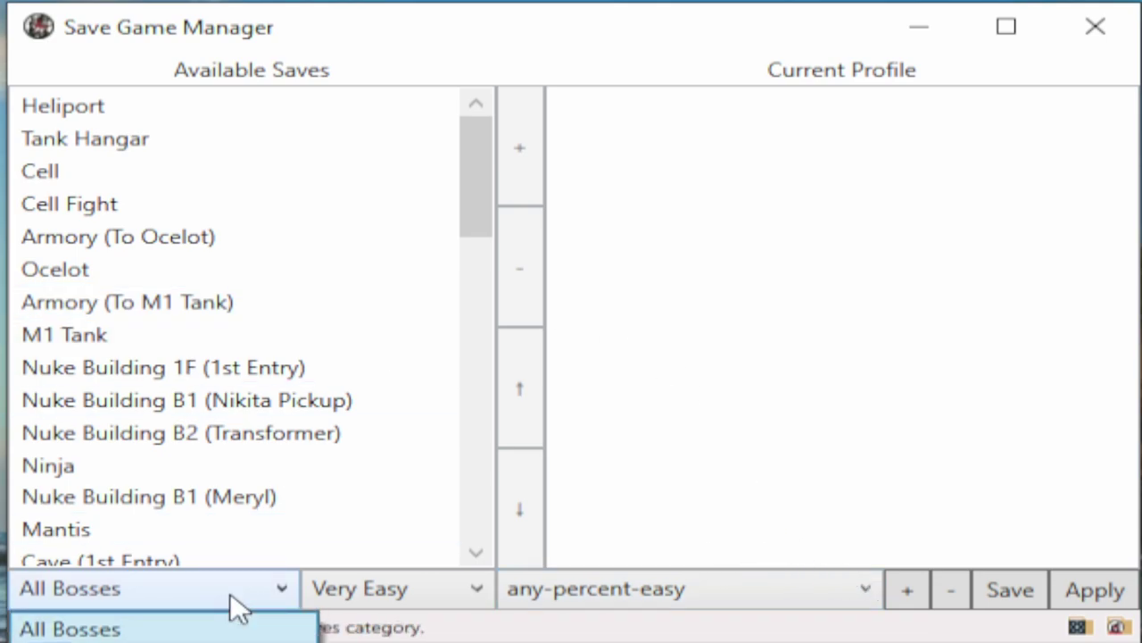
click(420, 56)
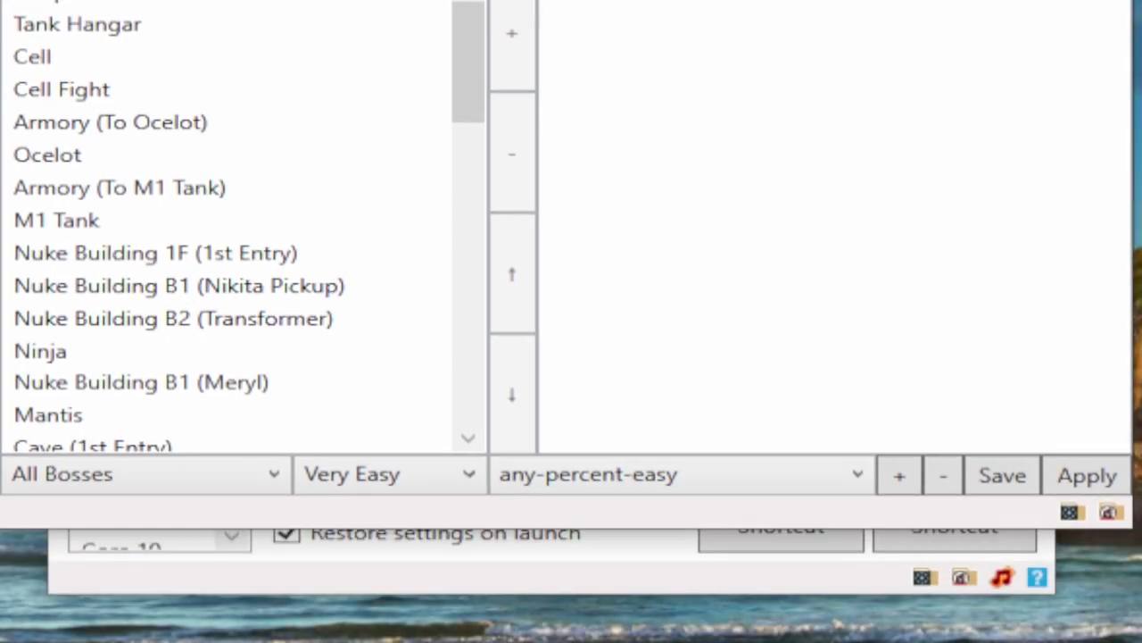
click(271, 487)
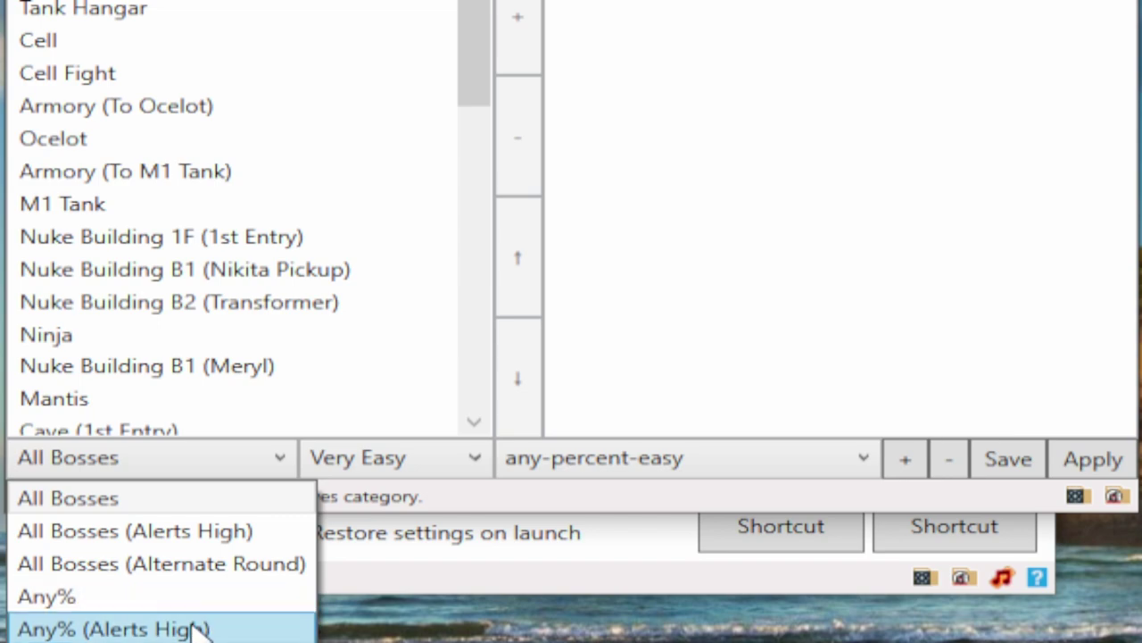
click(239, 629)
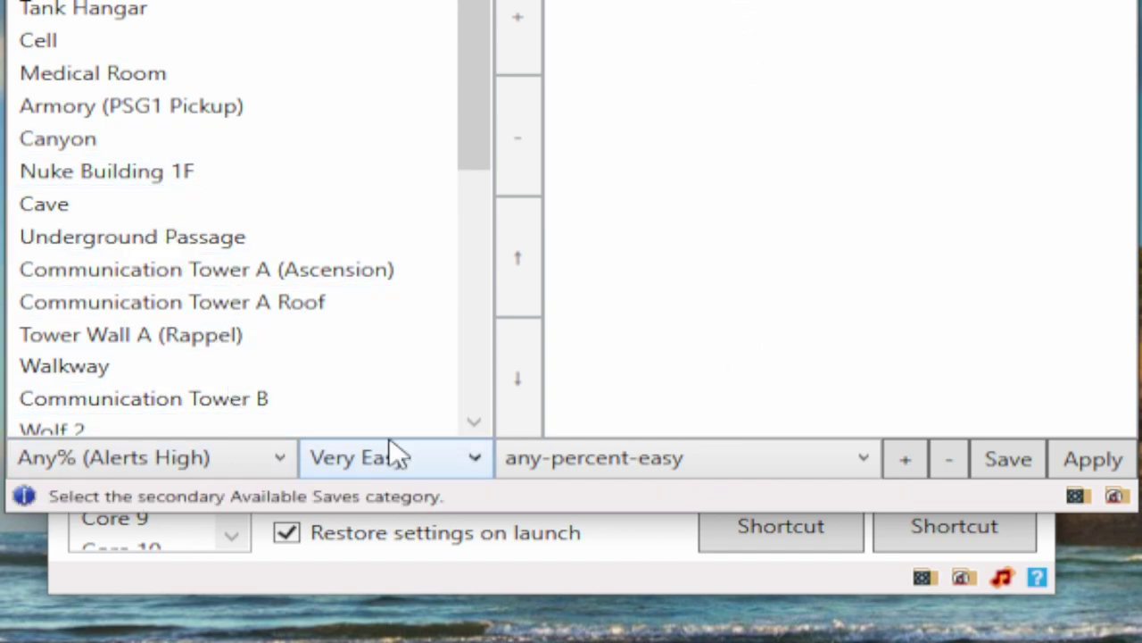
click(434, 466)
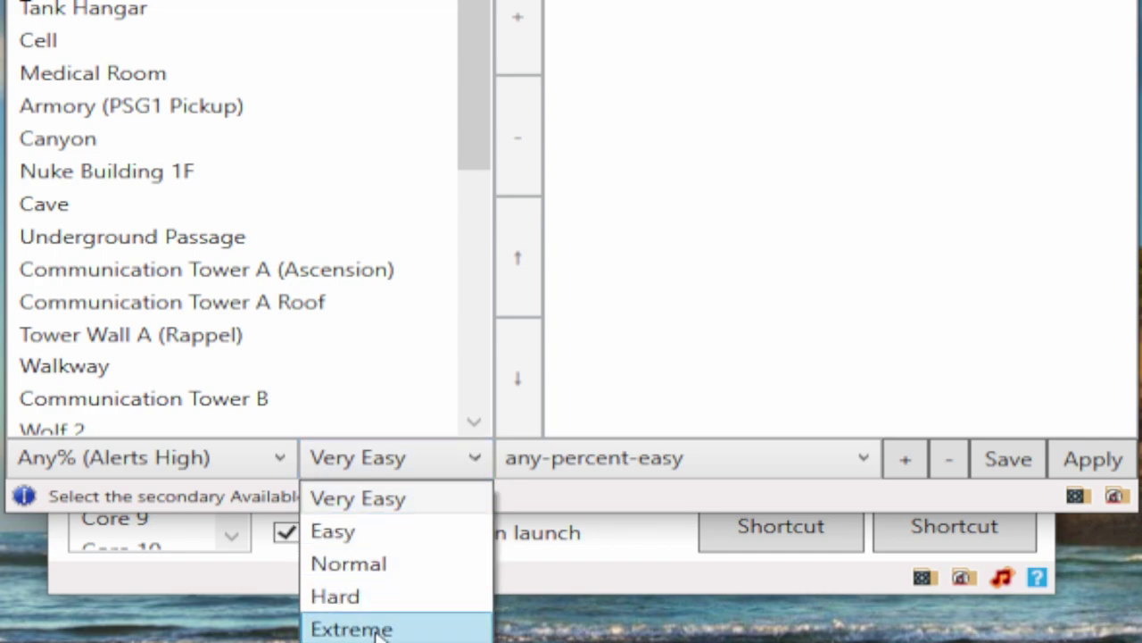
click(420, 628)
click(451, 469)
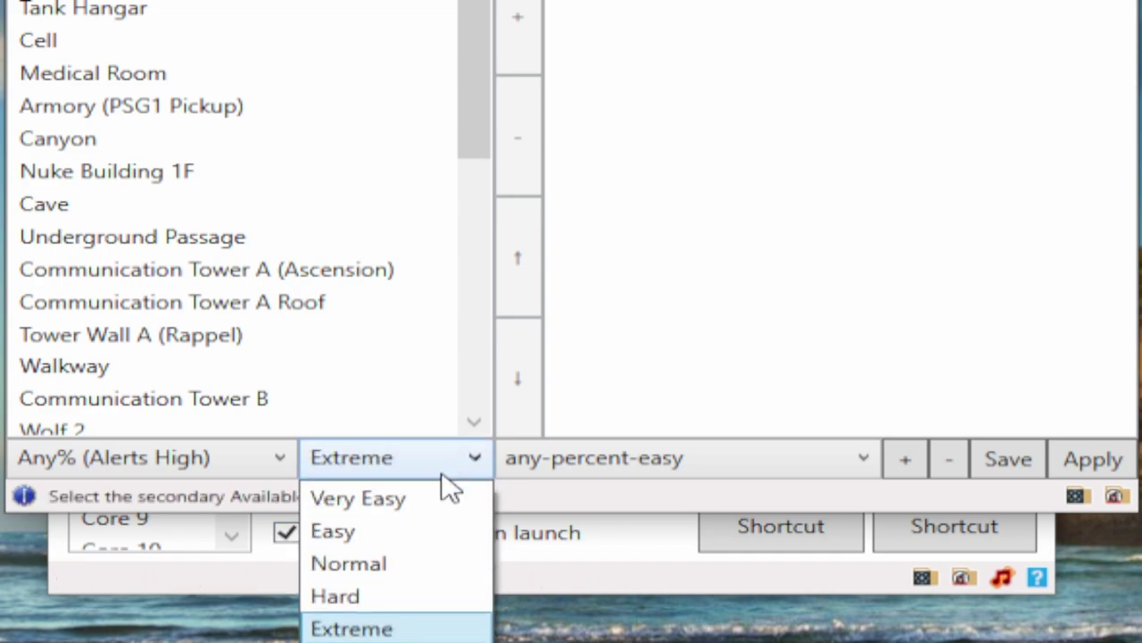
click(435, 542)
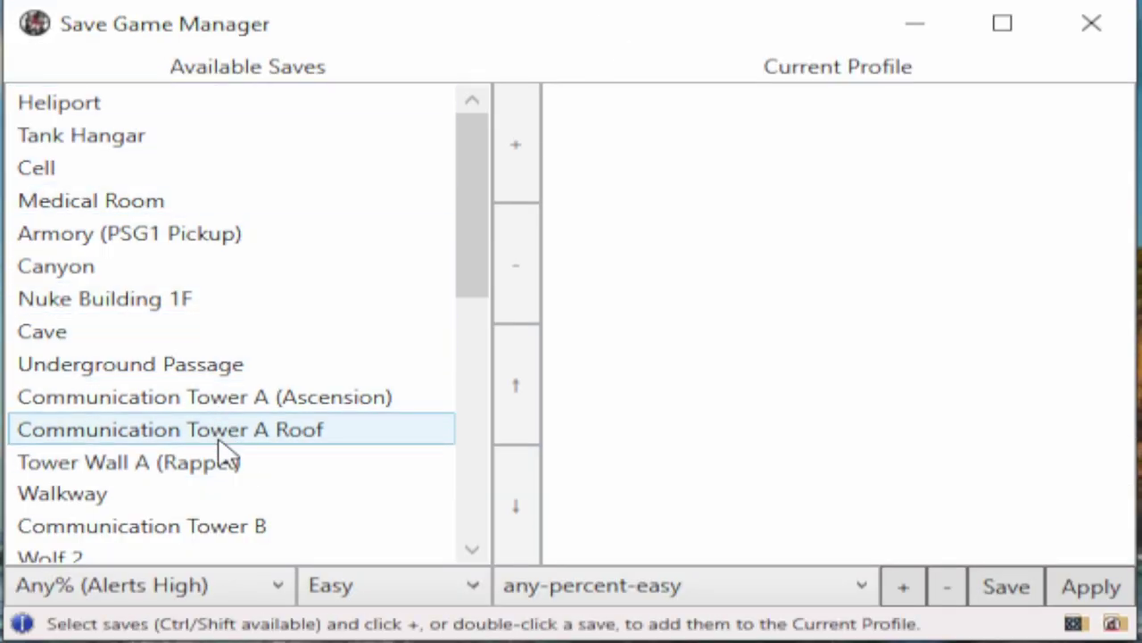
Add all available saves, from Heliport through Underground Base 1F (Rat), to the any-percent-easy profile.
scroll(232, 491, down, 6)
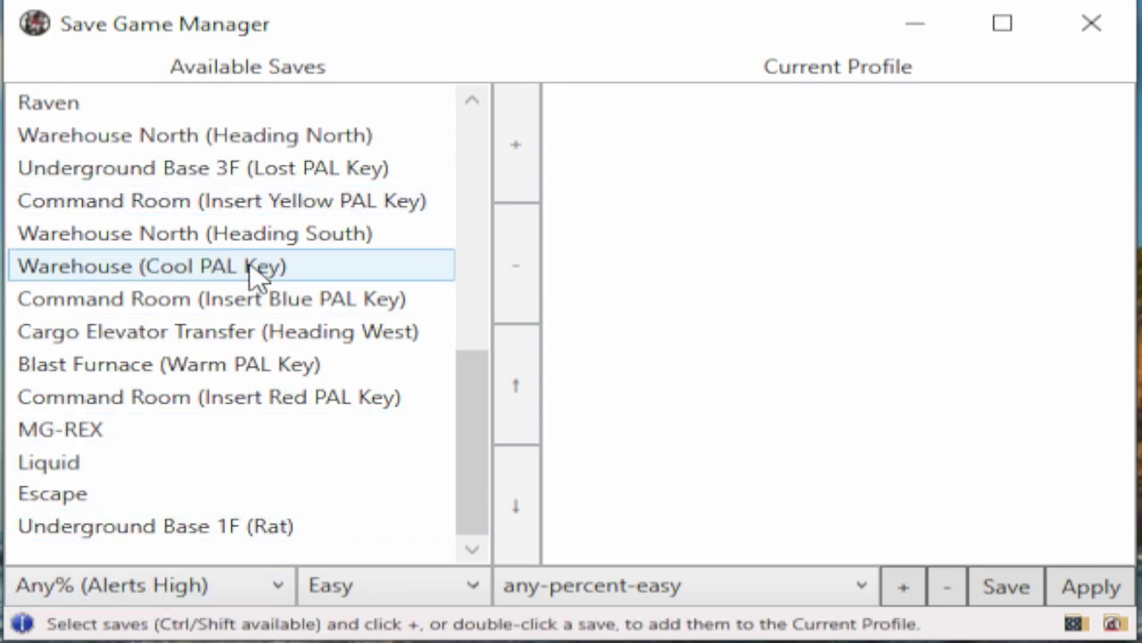
drag(471, 516, 474, 273)
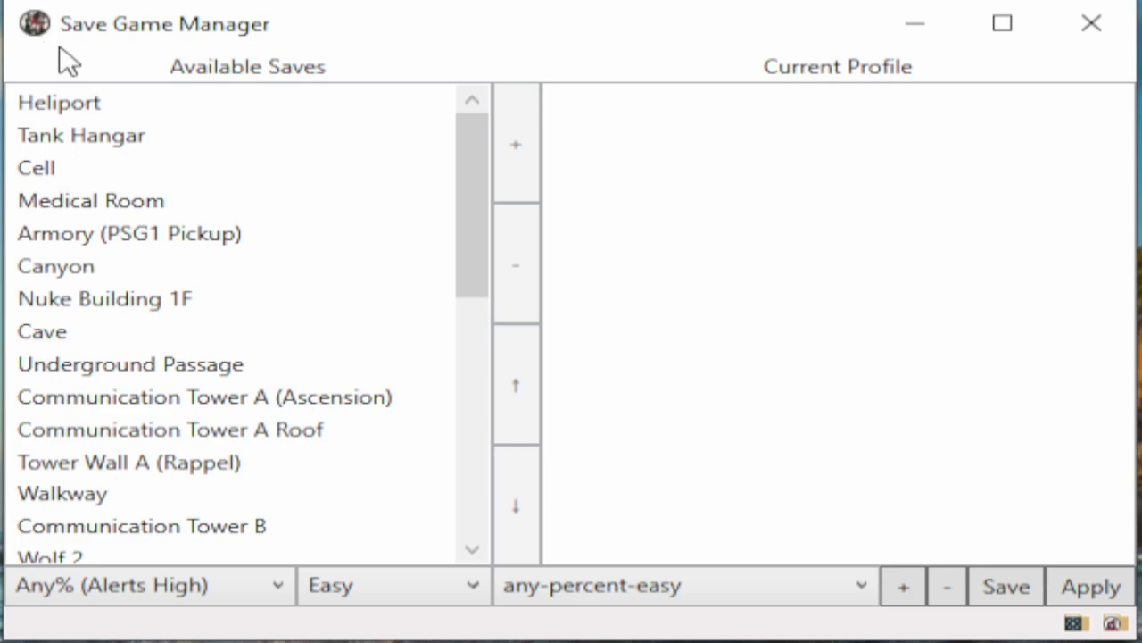
click(152, 106)
drag(476, 198, 516, 536)
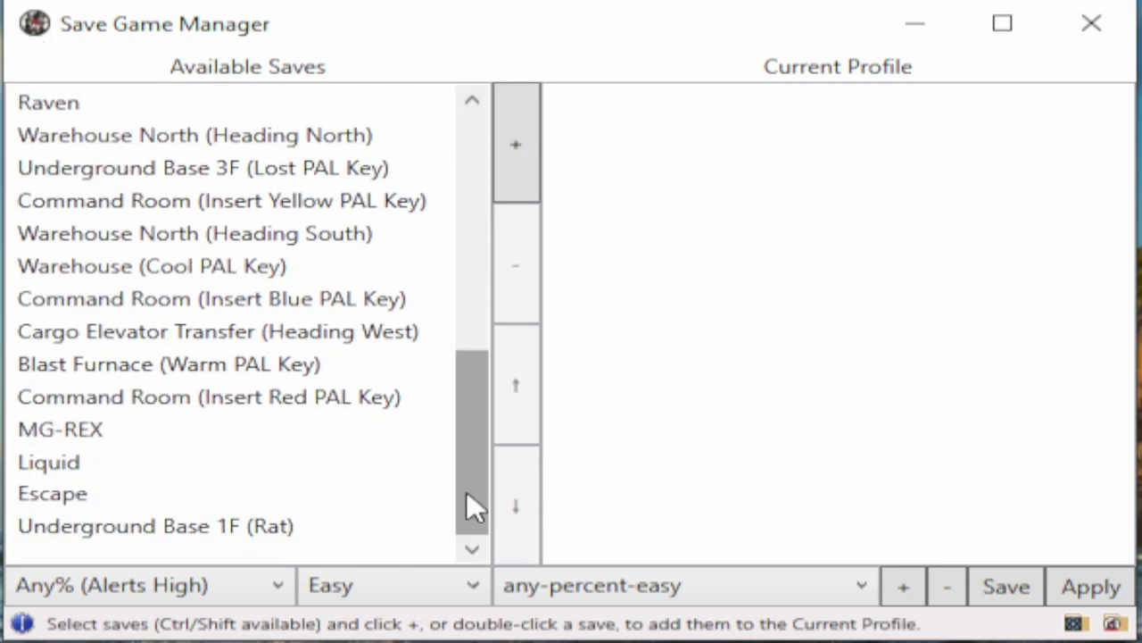
shift+click(238, 535)
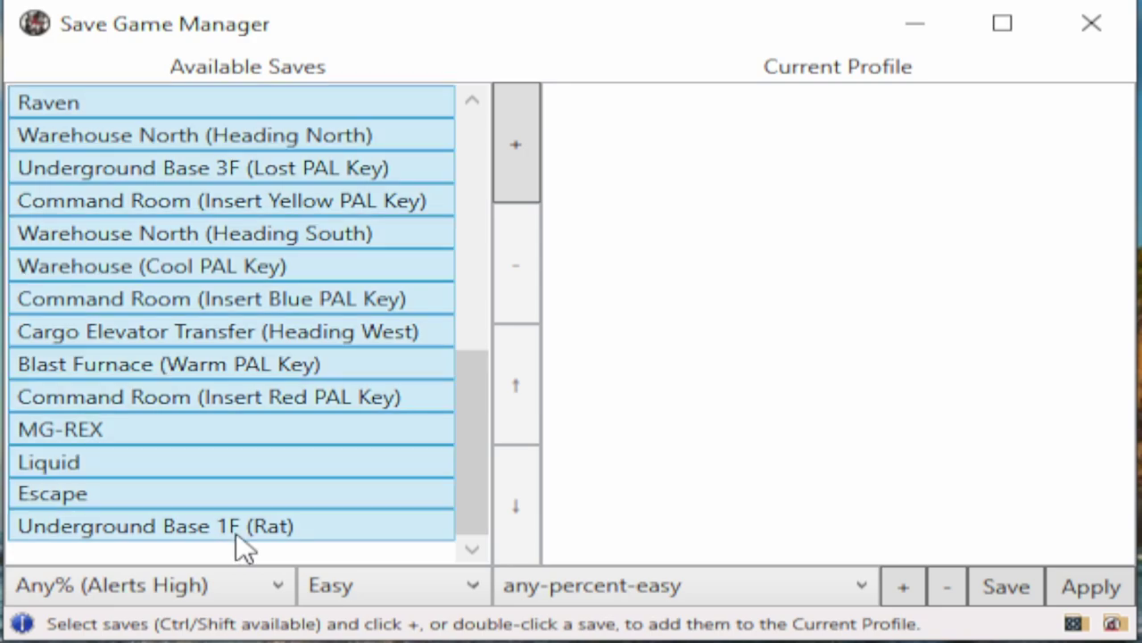
drag(472, 428, 461, 125)
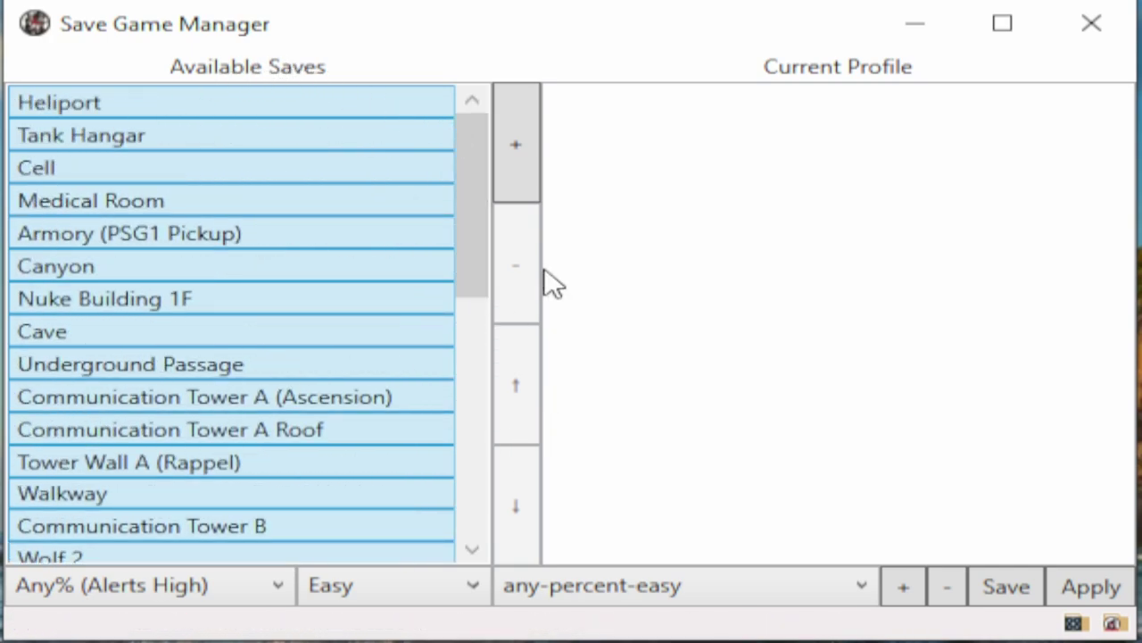
mouse_move(474, 211)
mouse_down()
mouse_move(485, 413)
mouse_move(456, 460)
mouse_move(464, 205)
mouse_up()
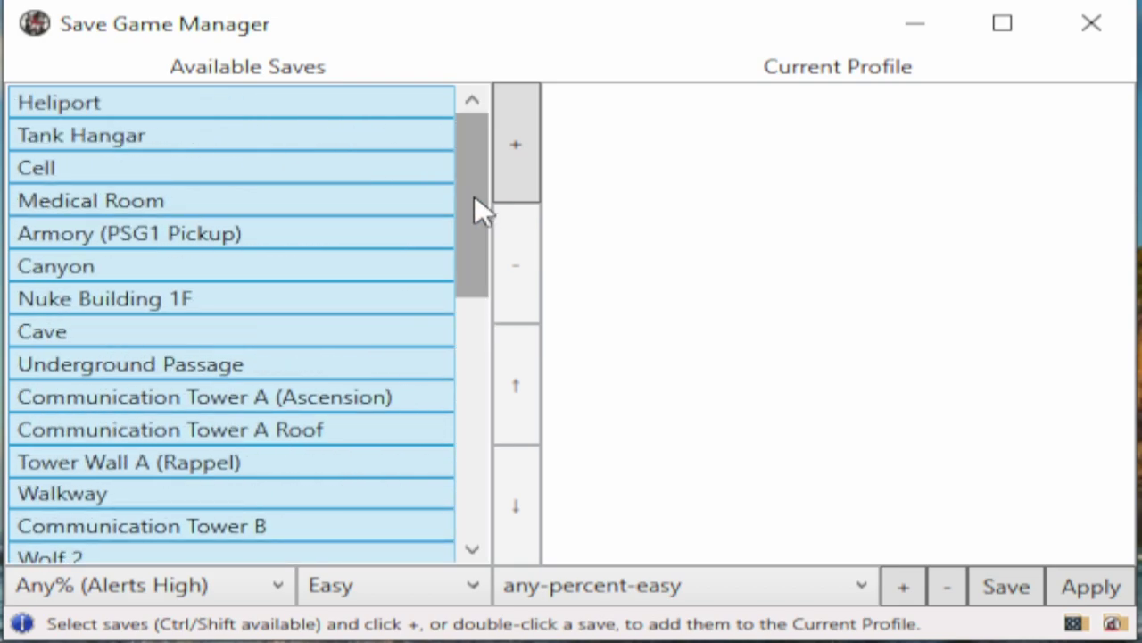
click(529, 154)
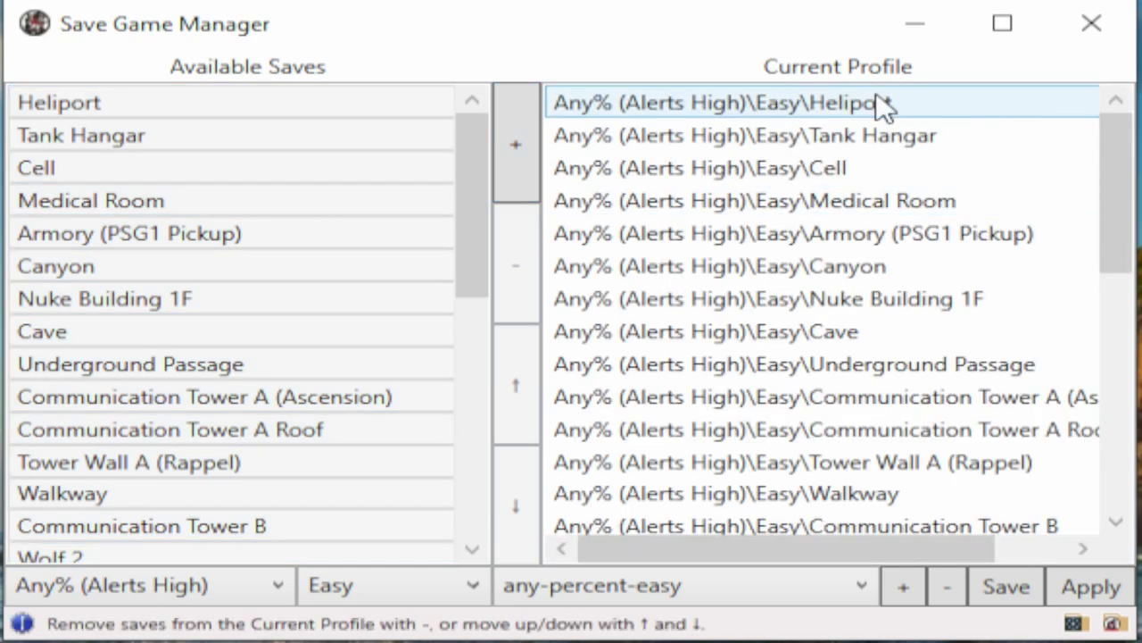
mouse_move(1115, 173)
mouse_down()
mouse_move(1137, 286)
mouse_move(1114, 178)
mouse_up()
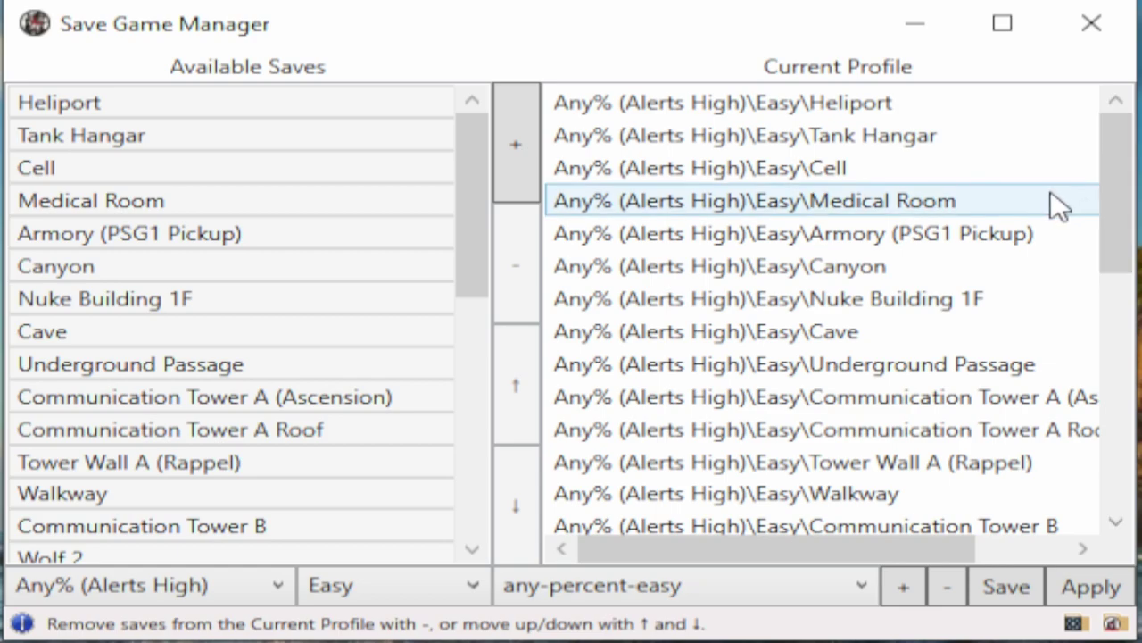
View the saves in the all-wolf-2 profile and switch back to the any-percent-easy profile.
click(834, 593)
click(769, 616)
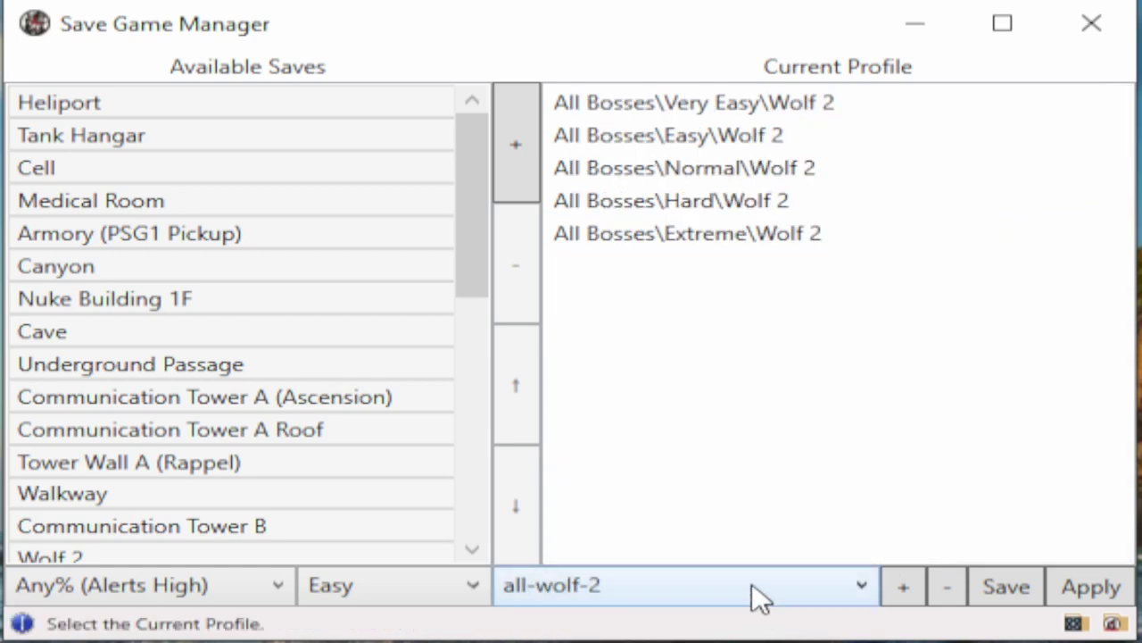
click(731, 584)
click(734, 584)
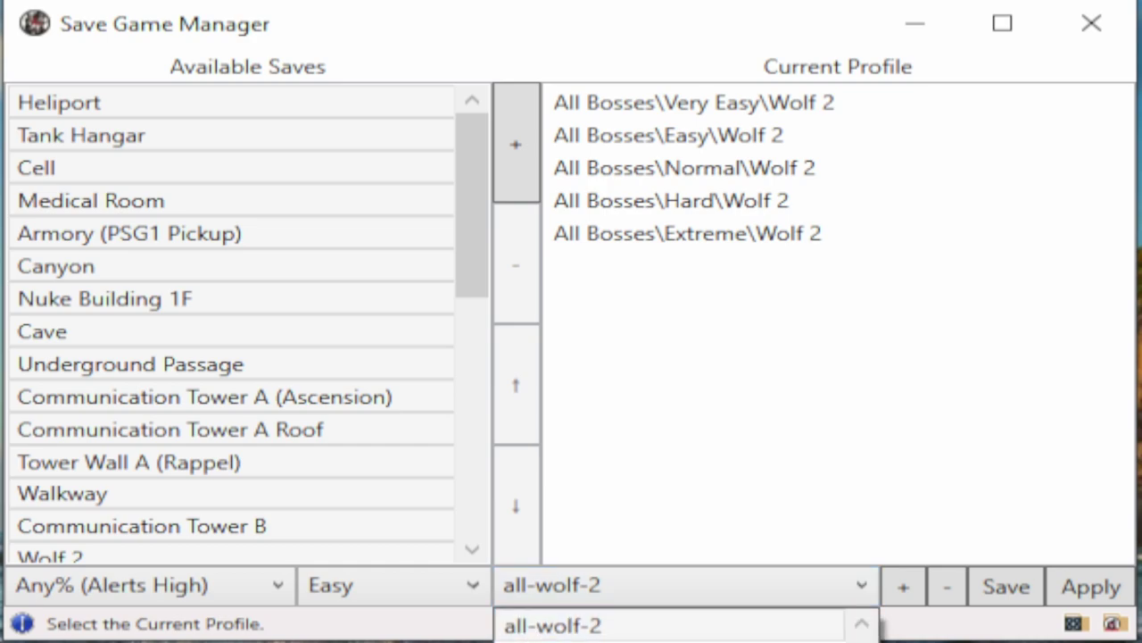
key(Down)
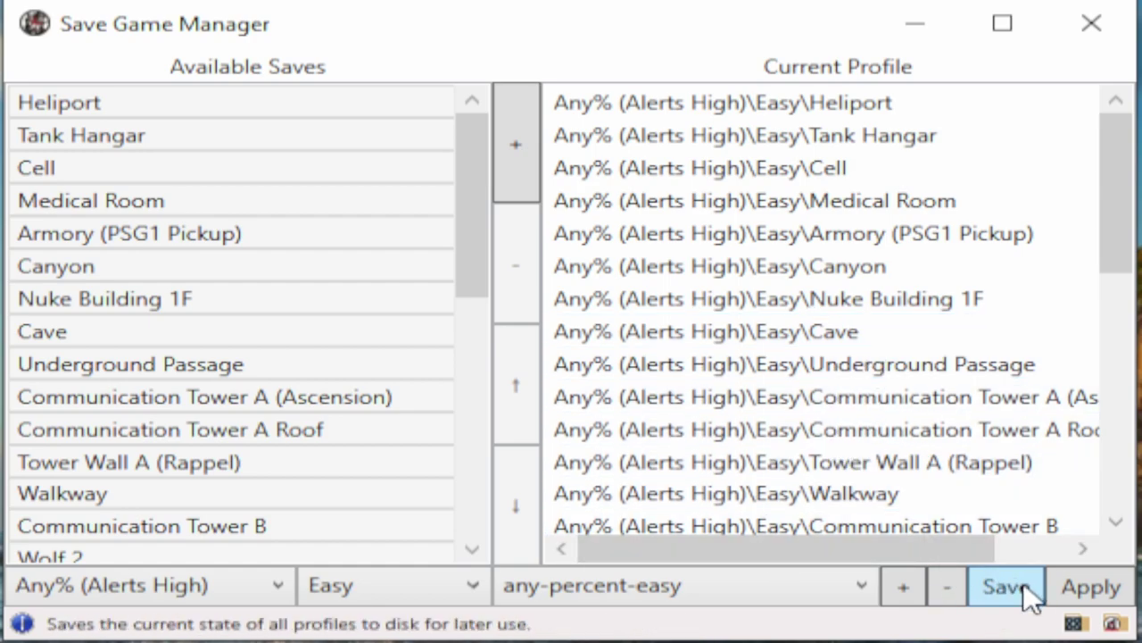
Apply the any-percent-easy profile to the game's saves and save all profiles to disk.
click(1096, 597)
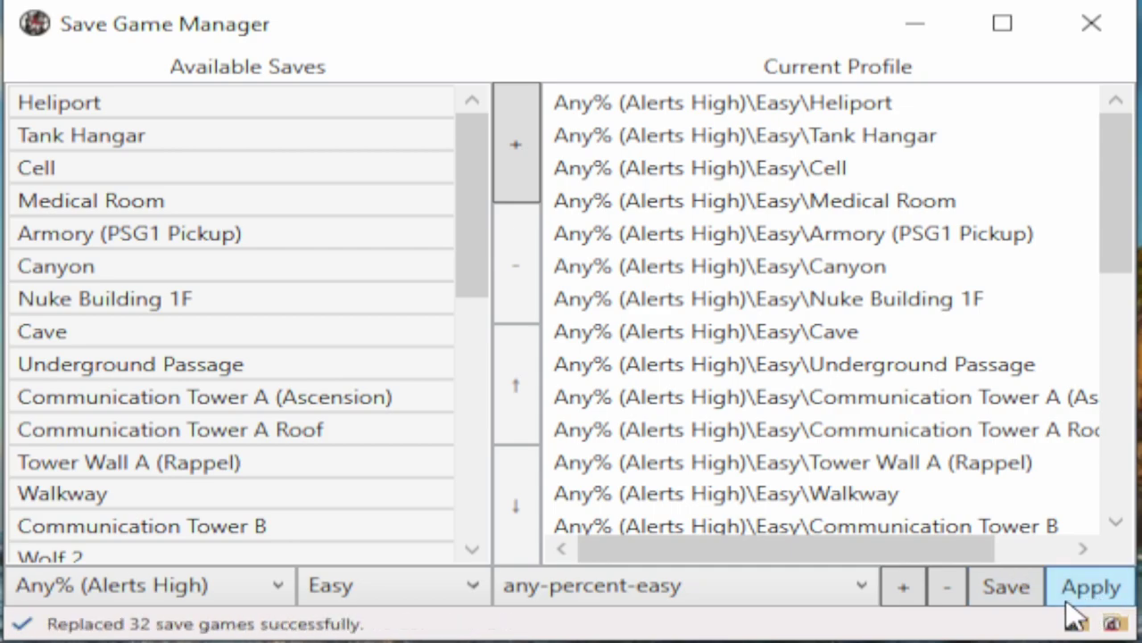
click(999, 589)
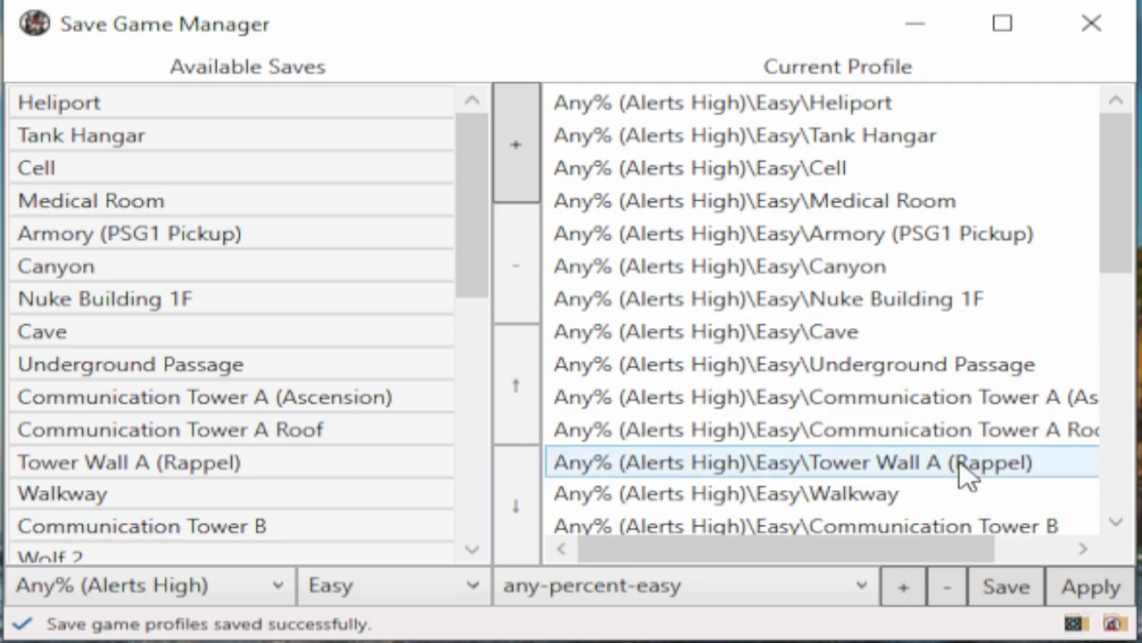
Open the SavedGames folder and examine the category and difficulty subfolders and the Any% (Alerts) Easy save files, closing the folder when finished.
click(1074, 623)
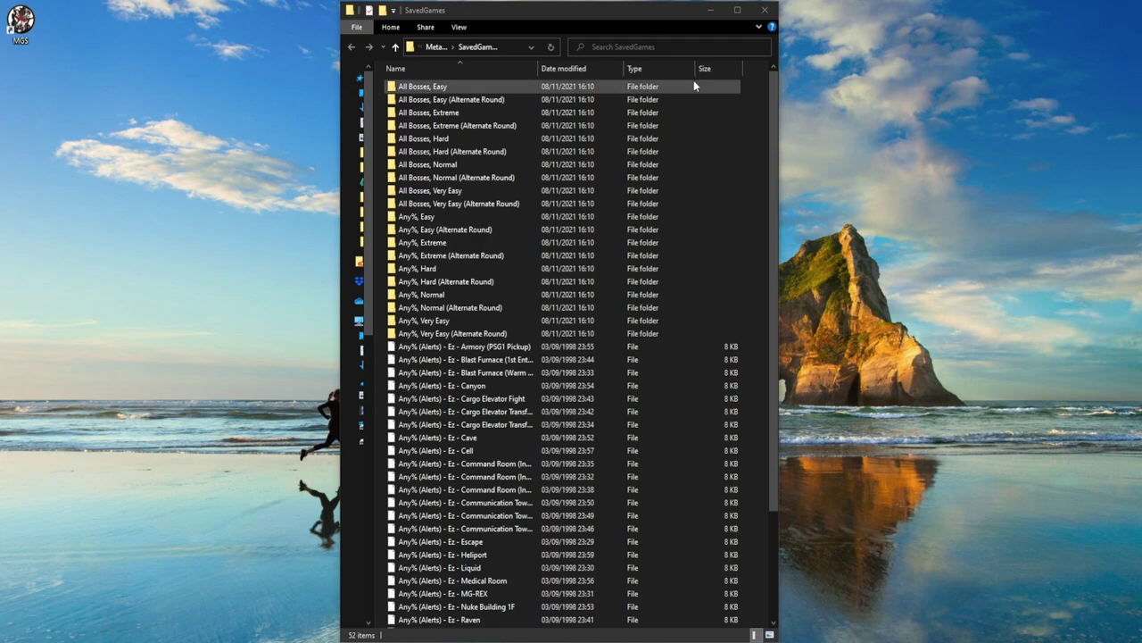
click(460, 340)
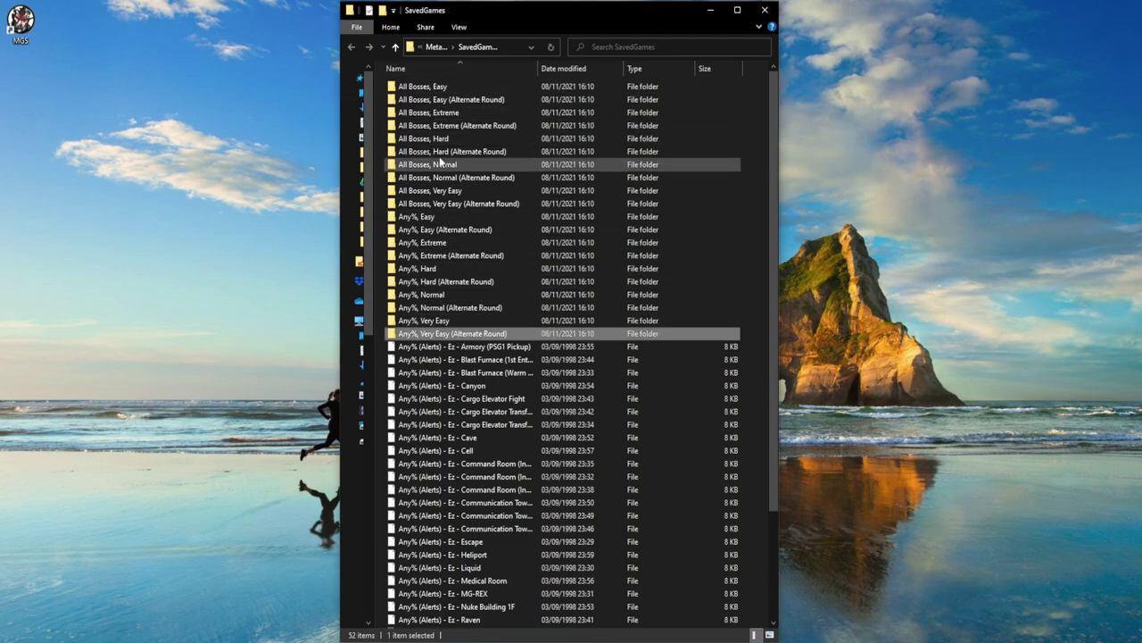
shift+click(438, 89)
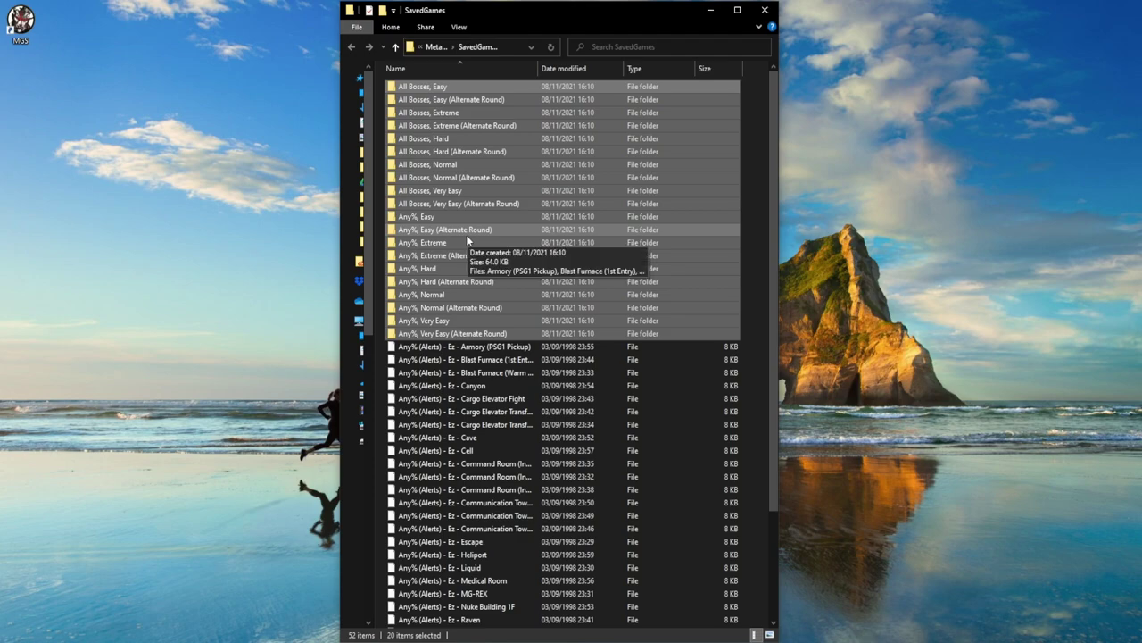
click(483, 309)
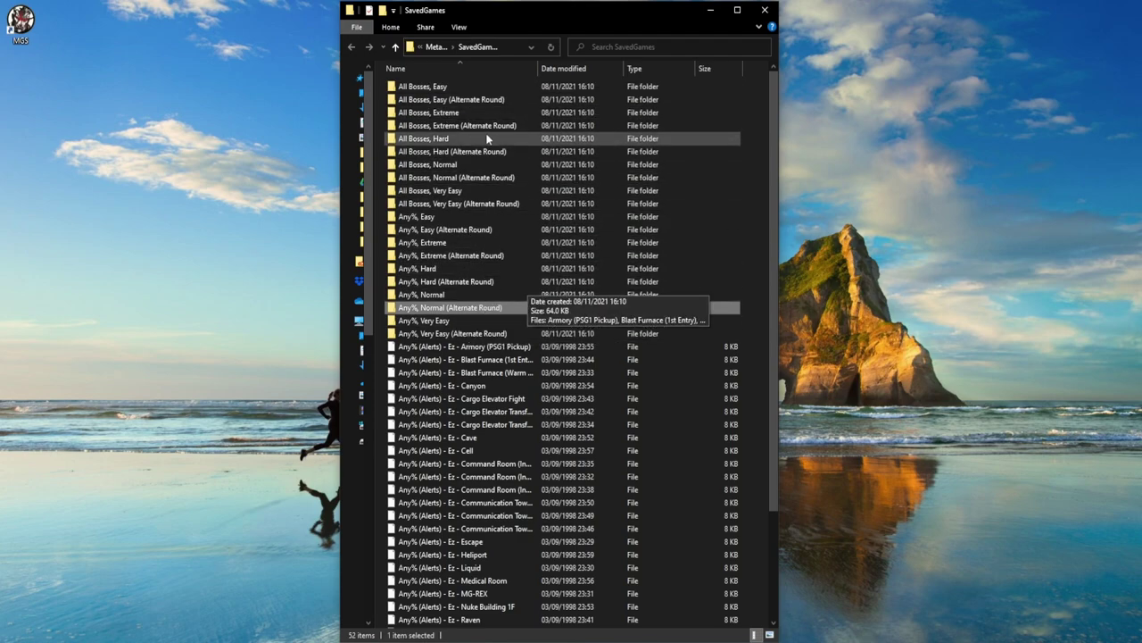
scroll(474, 330, down, 3)
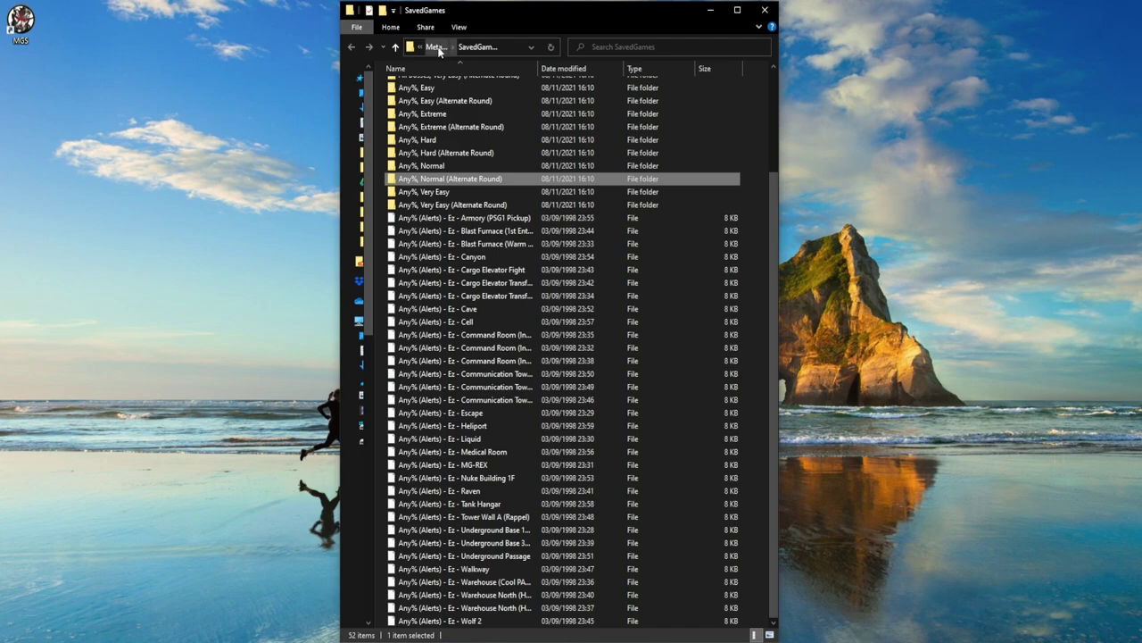
click(490, 220)
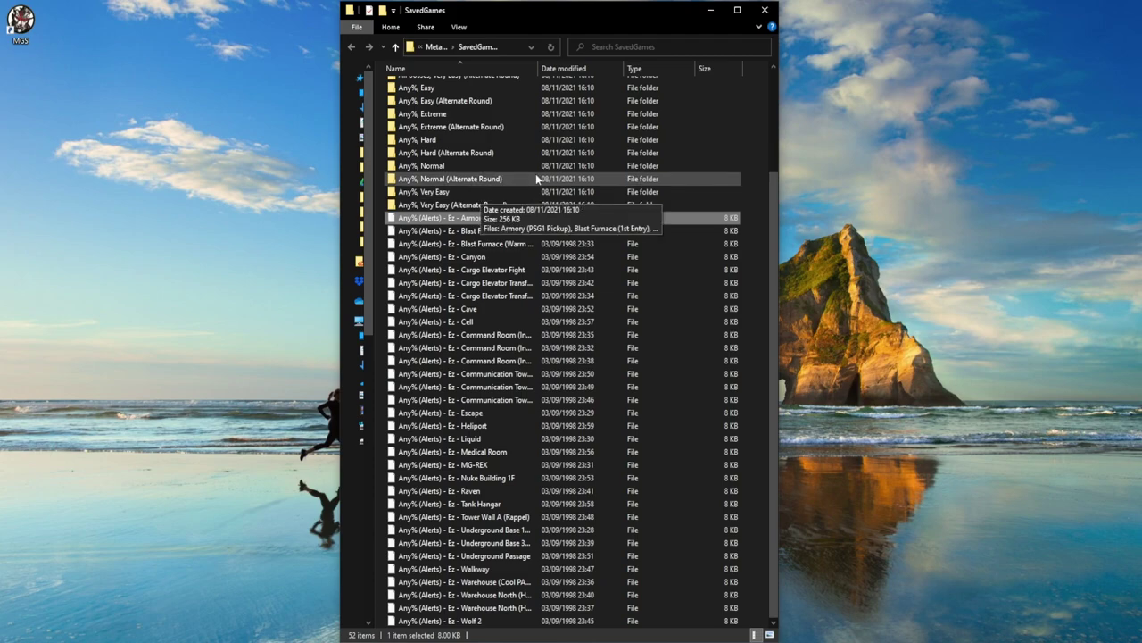
key(alt+F4)
Launch the game and open its list of saves to load from the title screen.
click(731, 207)
click(635, 340)
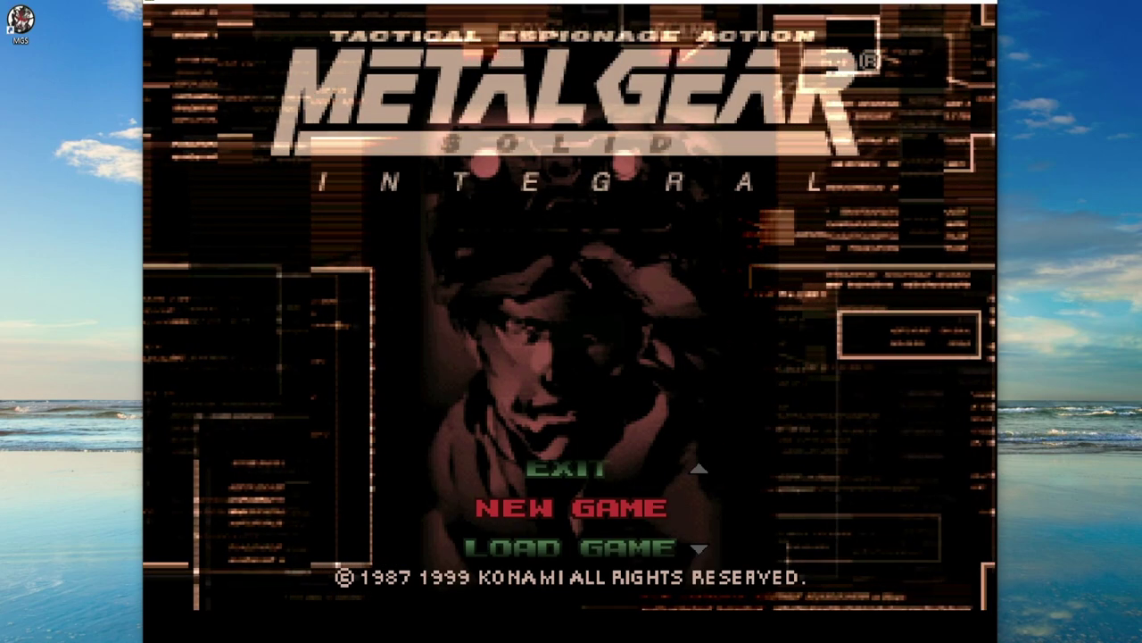
key(Down)
key(Return)
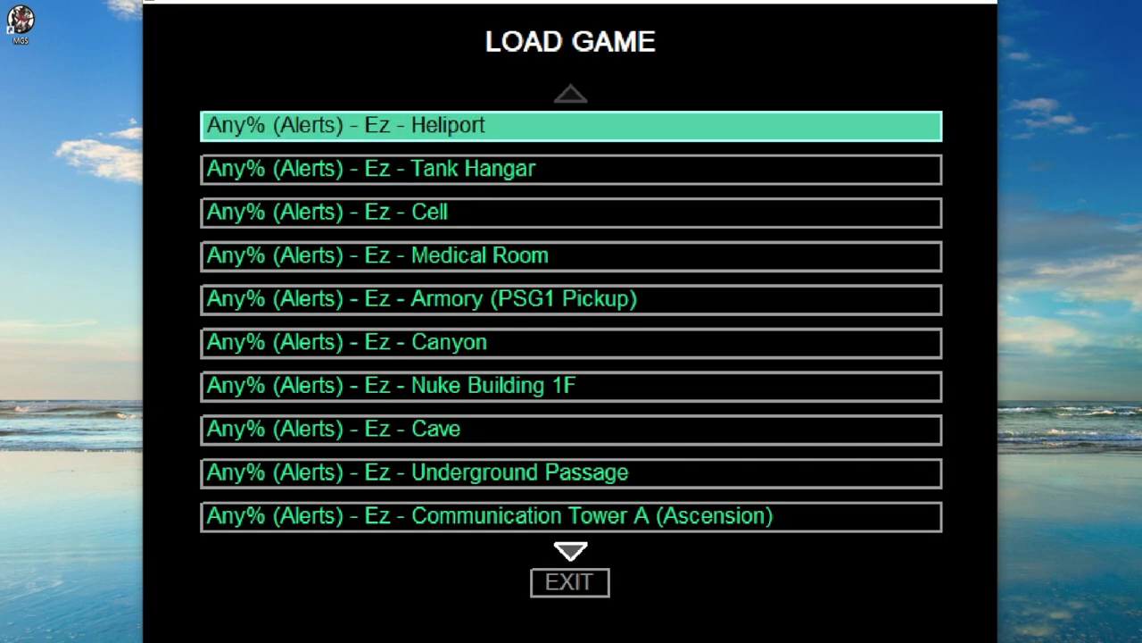
Look through the full list of Any% (Alerts) Easy saves in the Load Game screen and exit to the title screen.
key(Down)
key(Down)
key(Down)
key(Down)
key(Down)
key(Down)
key(Down)
key(Down)
key(Down)
key(Down)
key(Down)
key(Down)
key(Down)
key(Down)
key(Down)
key(Down)
key(Down)
key(Down)
key(Down)
key(Down)
key(Down)
key(Down)
key(Down)
key(Down)
key(Down)
key(Down)
key(Down)
key(Down)
key(Down)
key(Up)
key(Up)
key(Page_Up)
key(Page_Up)
key(Page_Up)
key(Return)
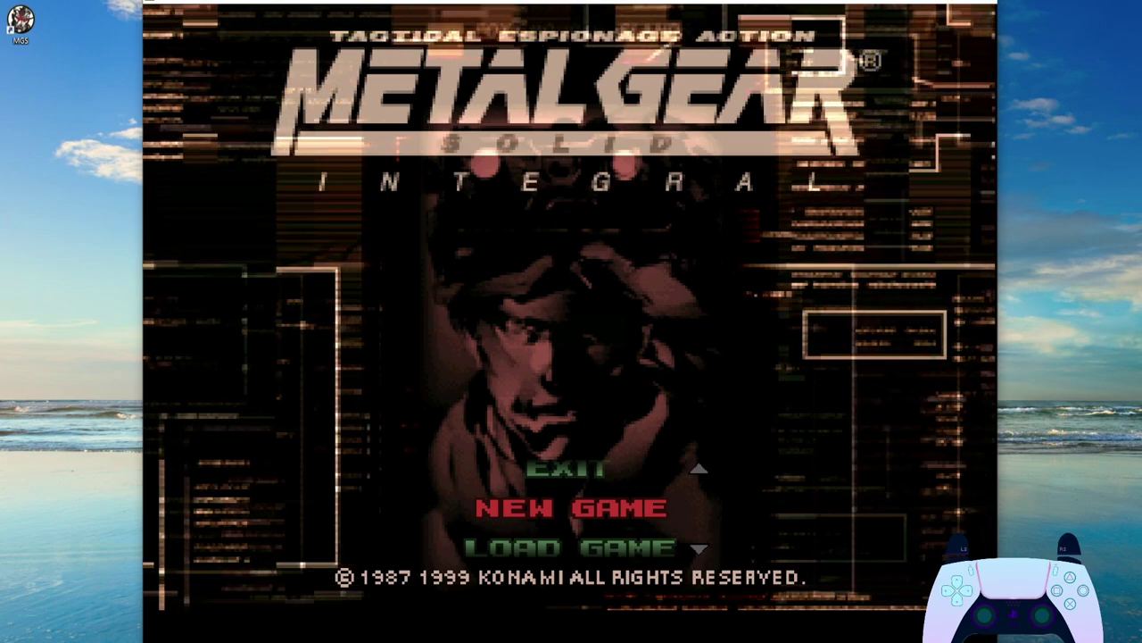
Open the game's controller options from the title screen.
key(Down)
key(Escape)
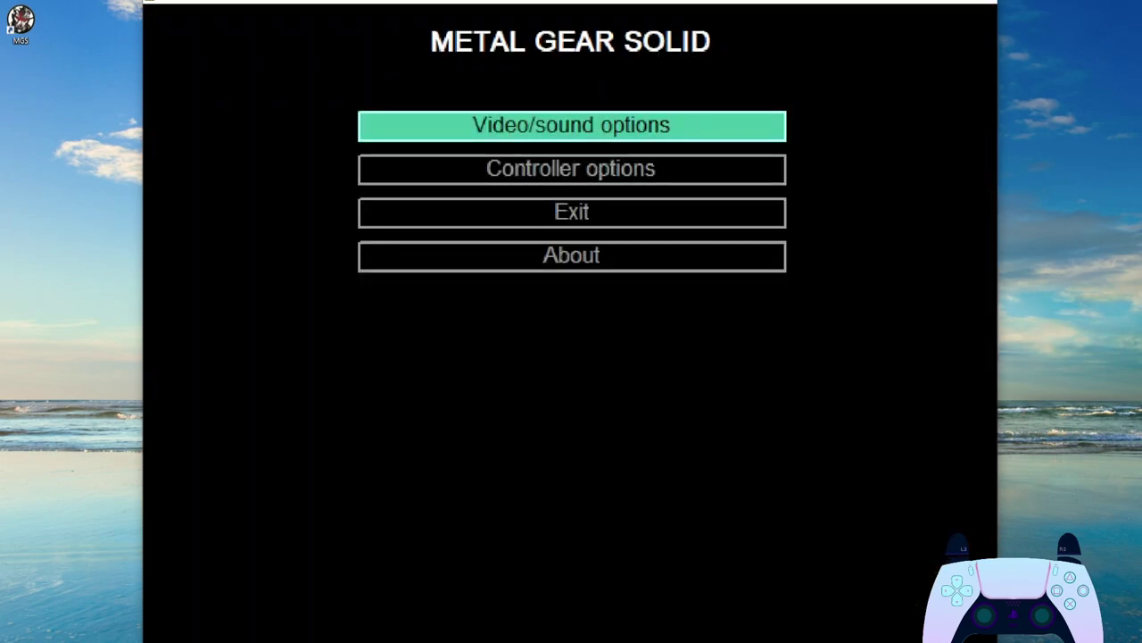
key(Down)
key(Return)
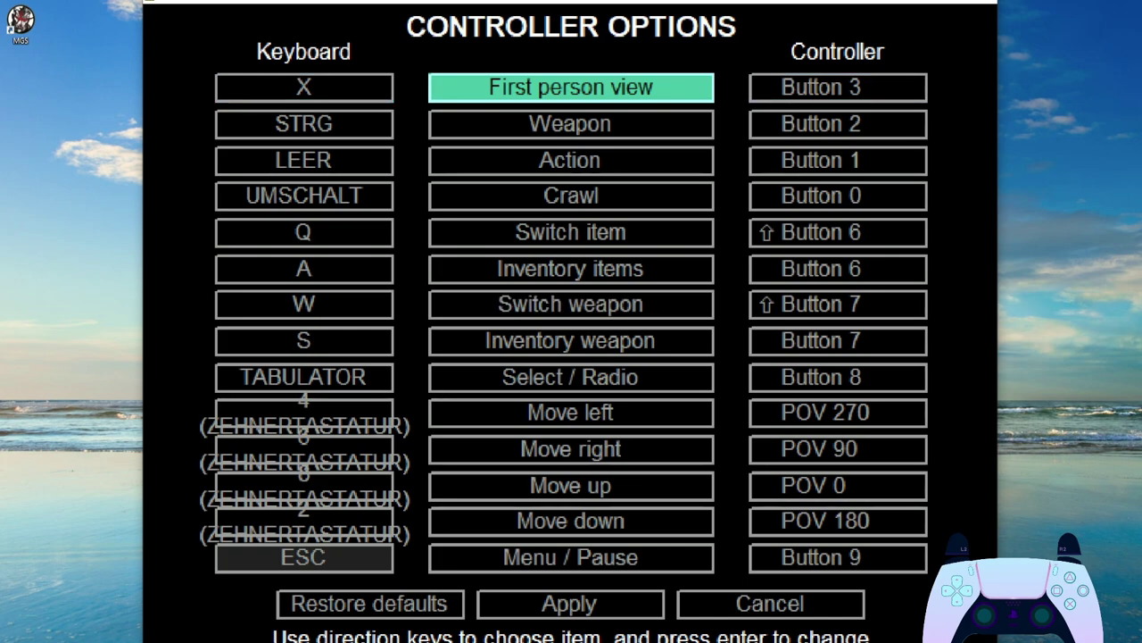
Bind Inventory items to controller Button 4 and Inventory weapon to controller Button 5.
key(Down)
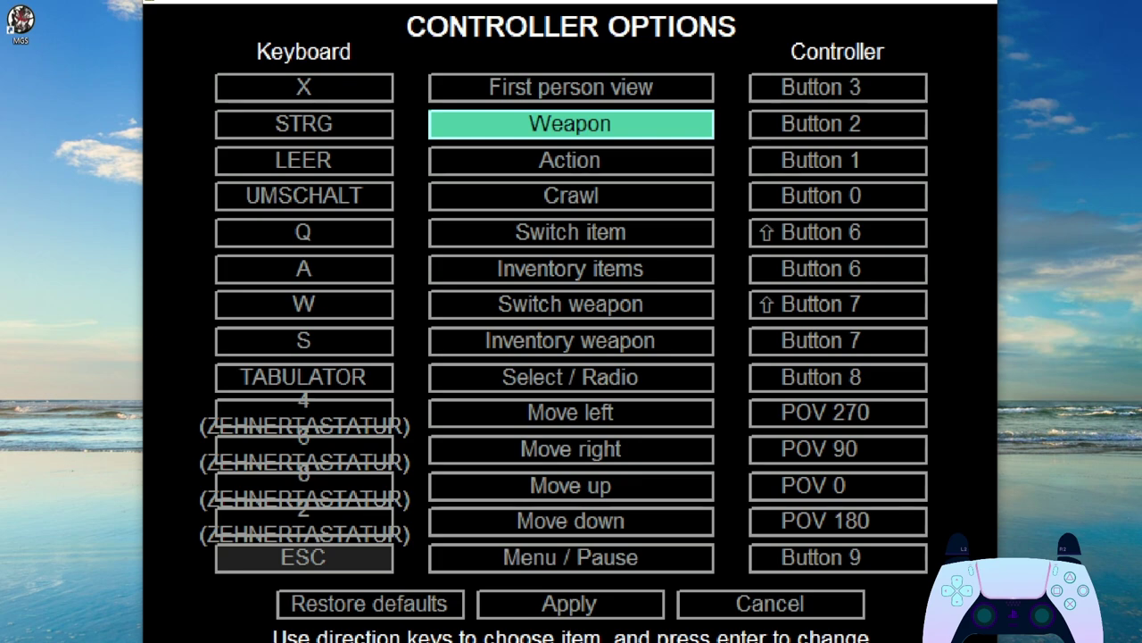
key(Return)
key(Down)
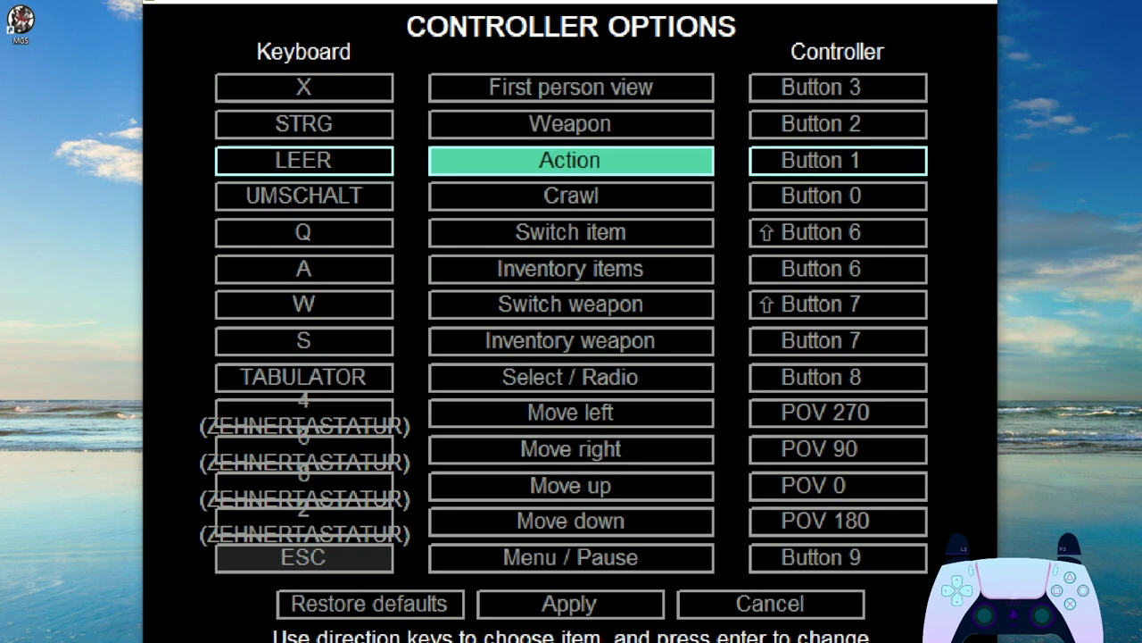
key(space)
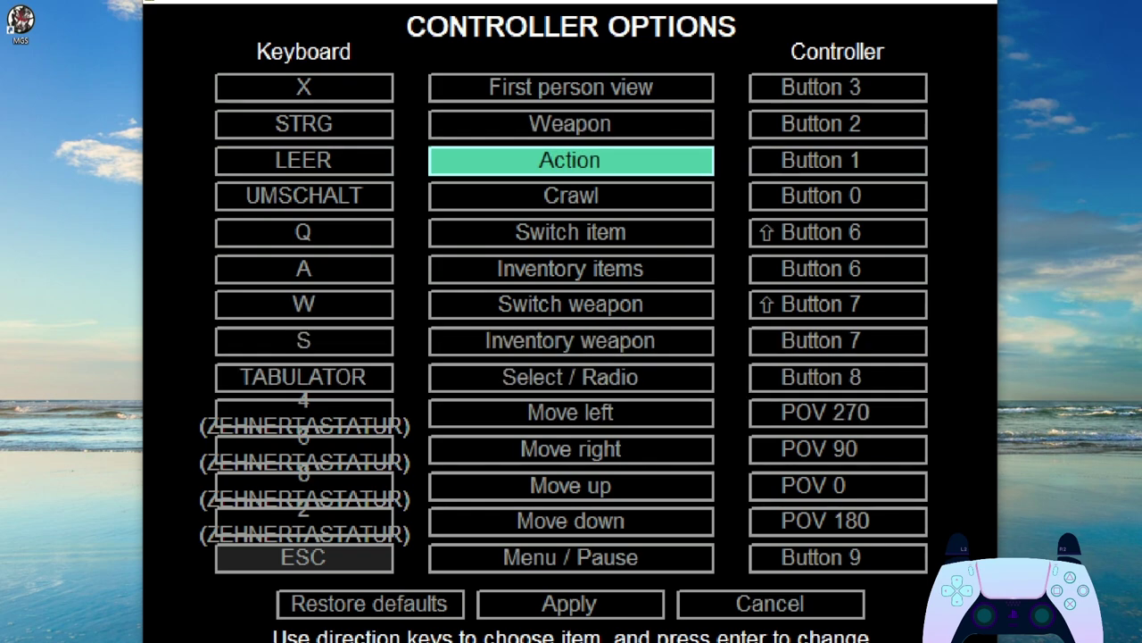
key(Down)
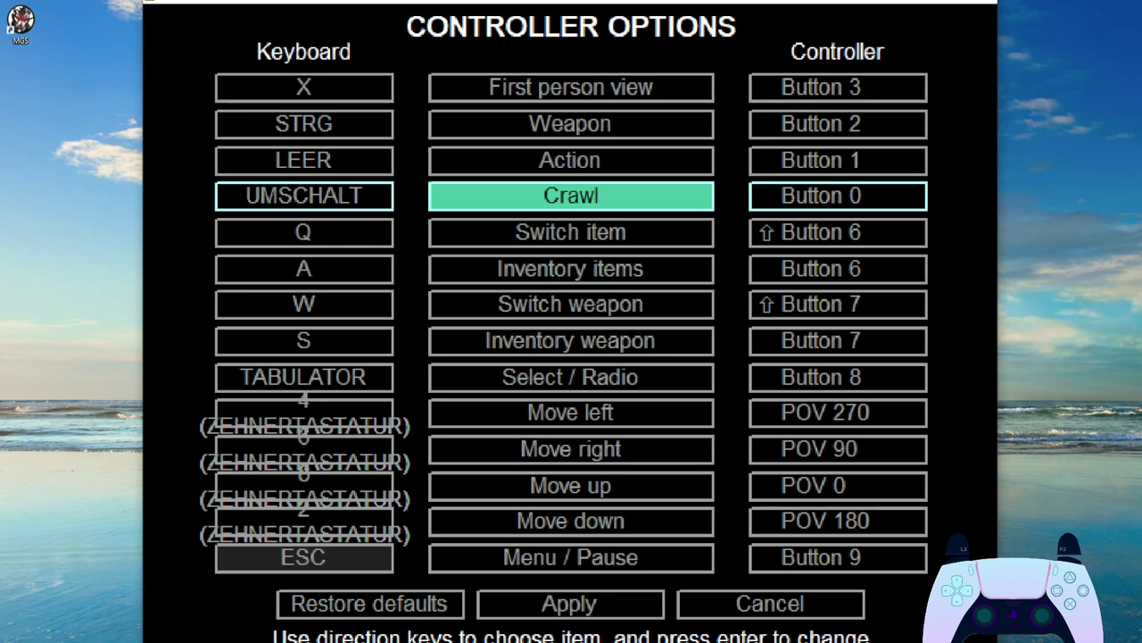
key(Down)
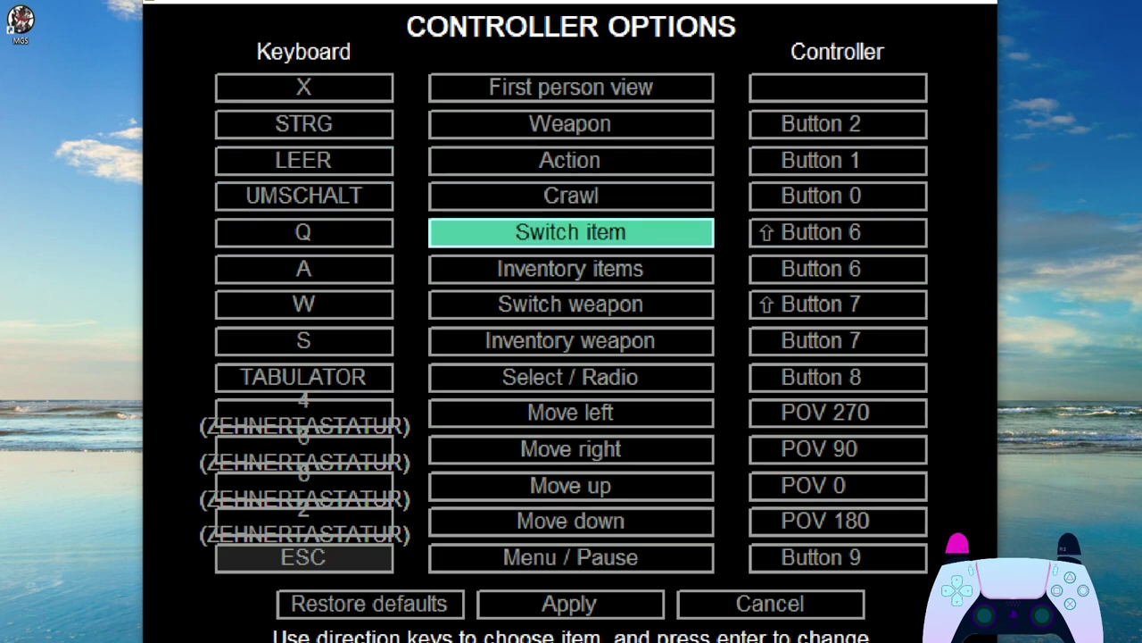
key(Down)
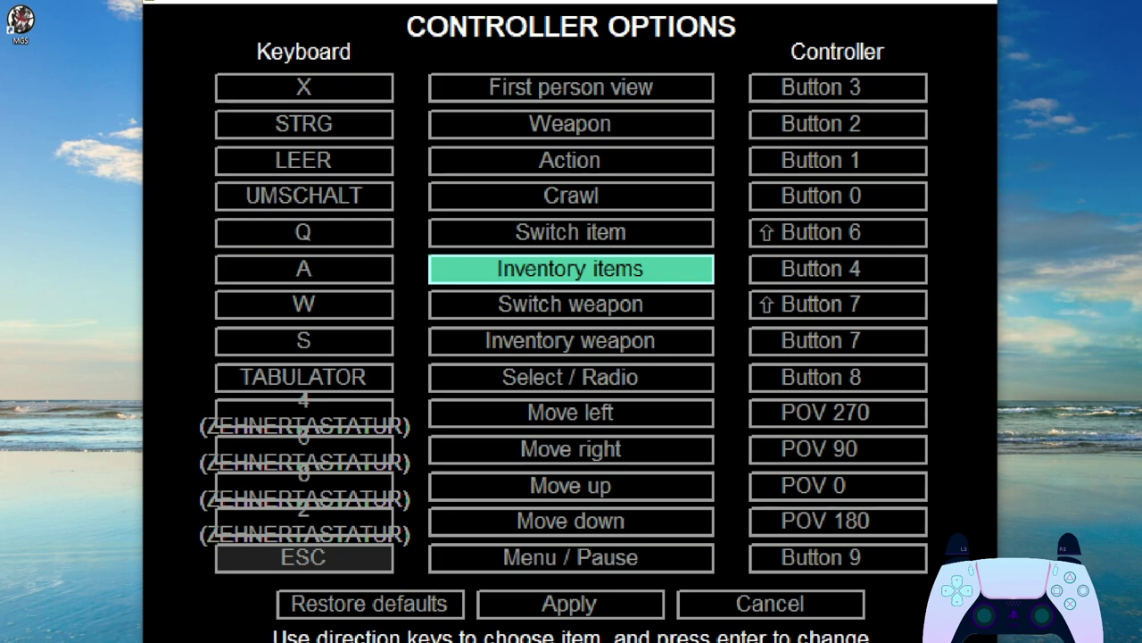
key(Down)
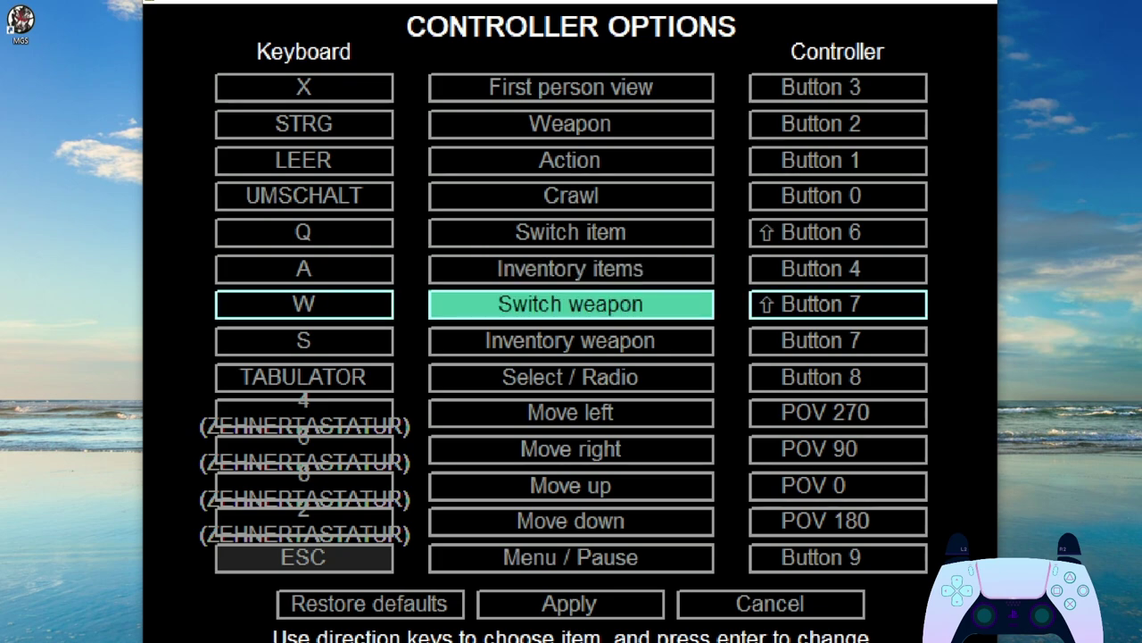
key(Down)
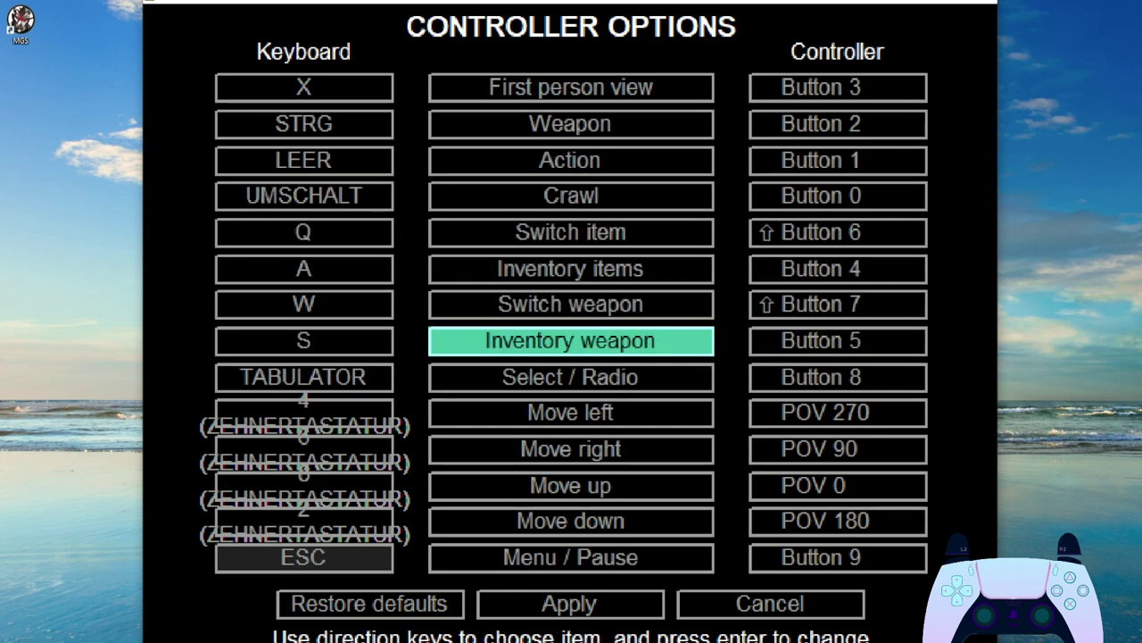
Check the bindings from Select / Radio through the four movement directions to Menu / Pause.
key(Down)
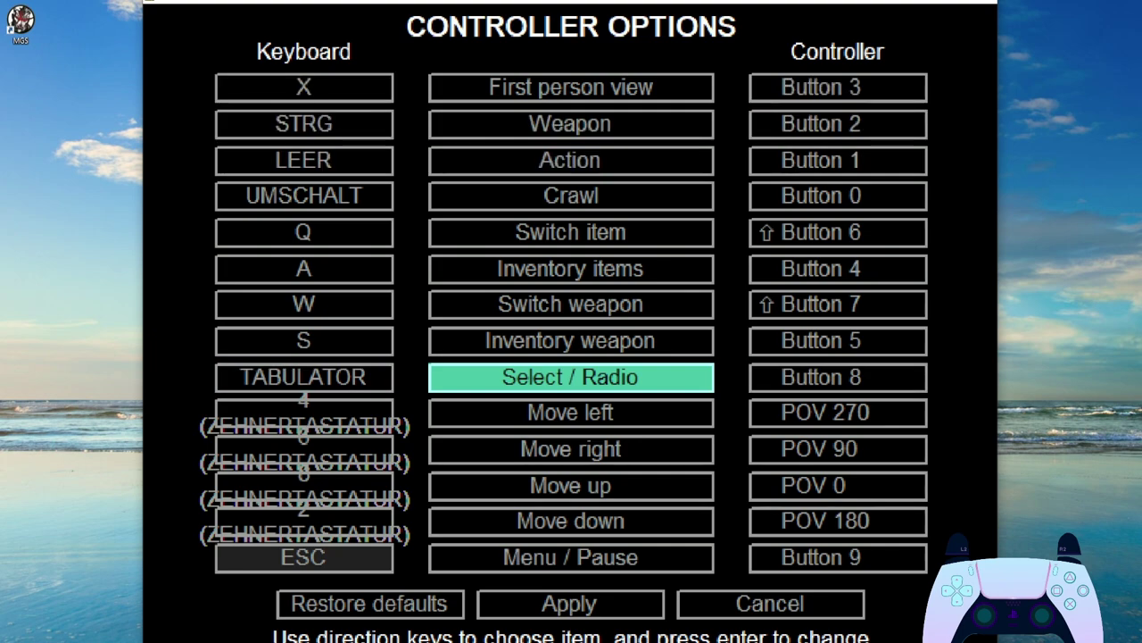
key(Down)
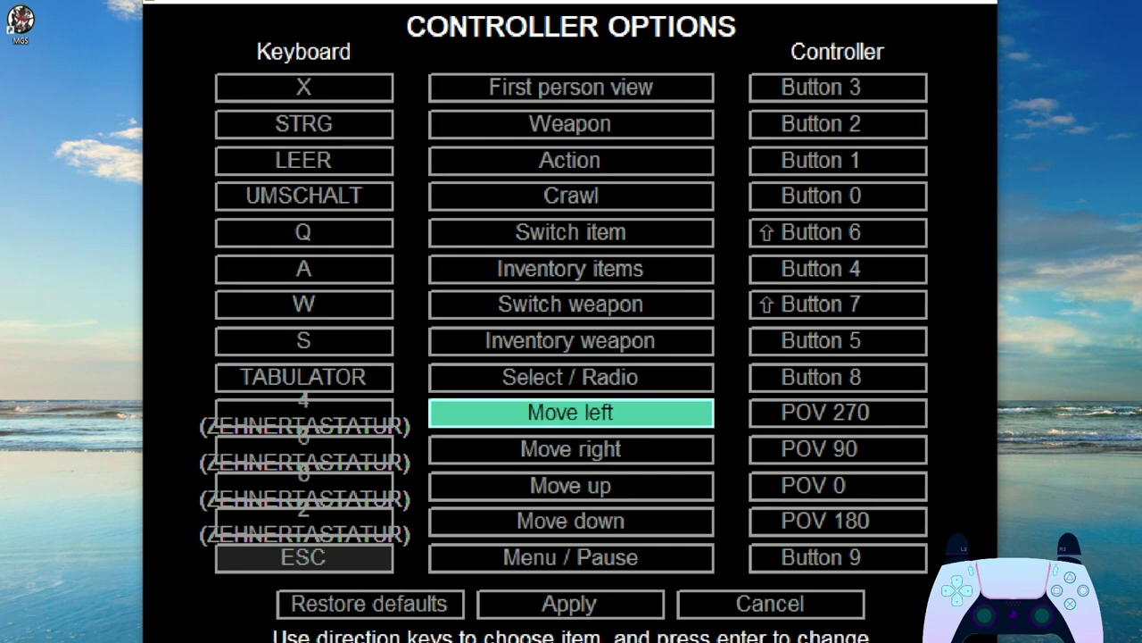
key(Down)
key(Down)
key(Down)
key(Down)
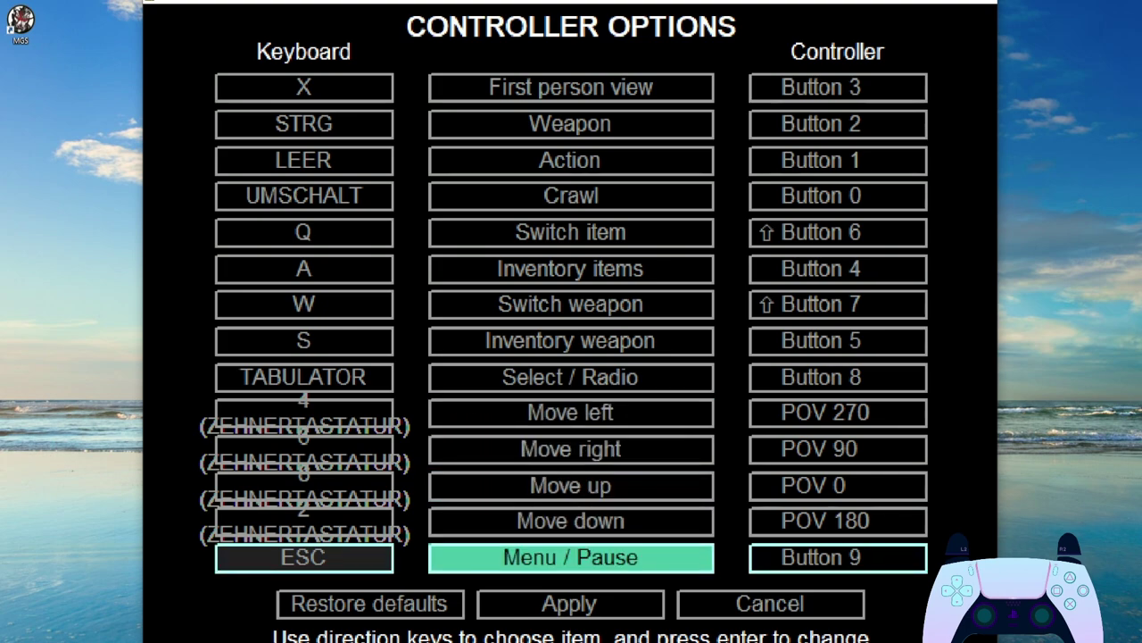
key(Up)
key(Up)
key(Up)
key(Up)
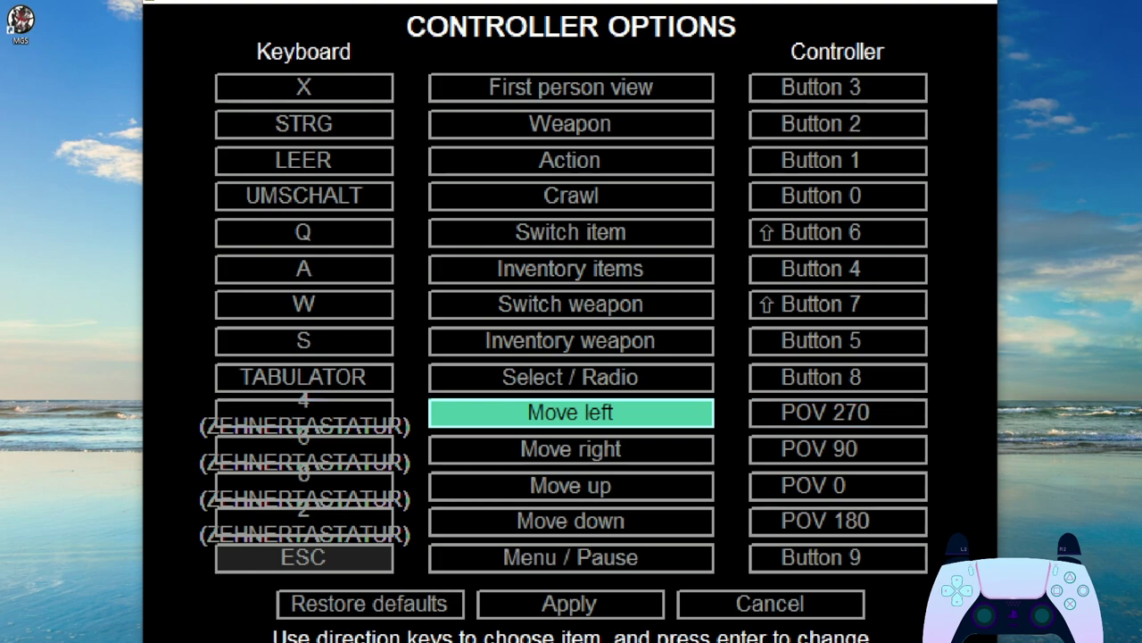
key(Down)
key(Down)
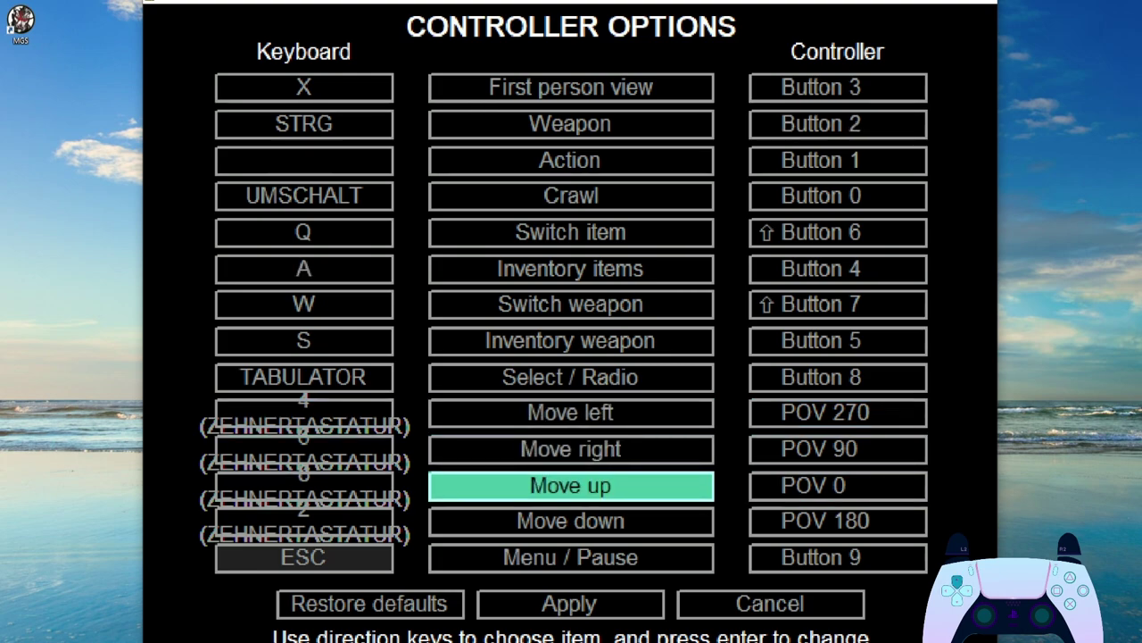
key(Down)
key(Down)
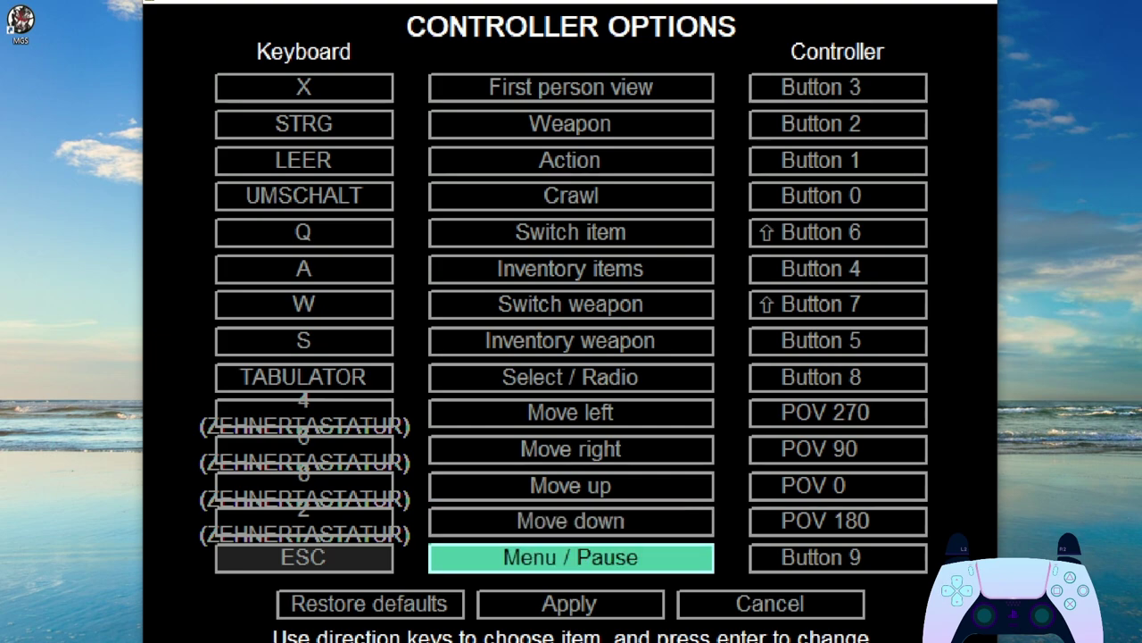
Apply the controller bindings and exit the options to the title screen.
key(Down)
key(Right)
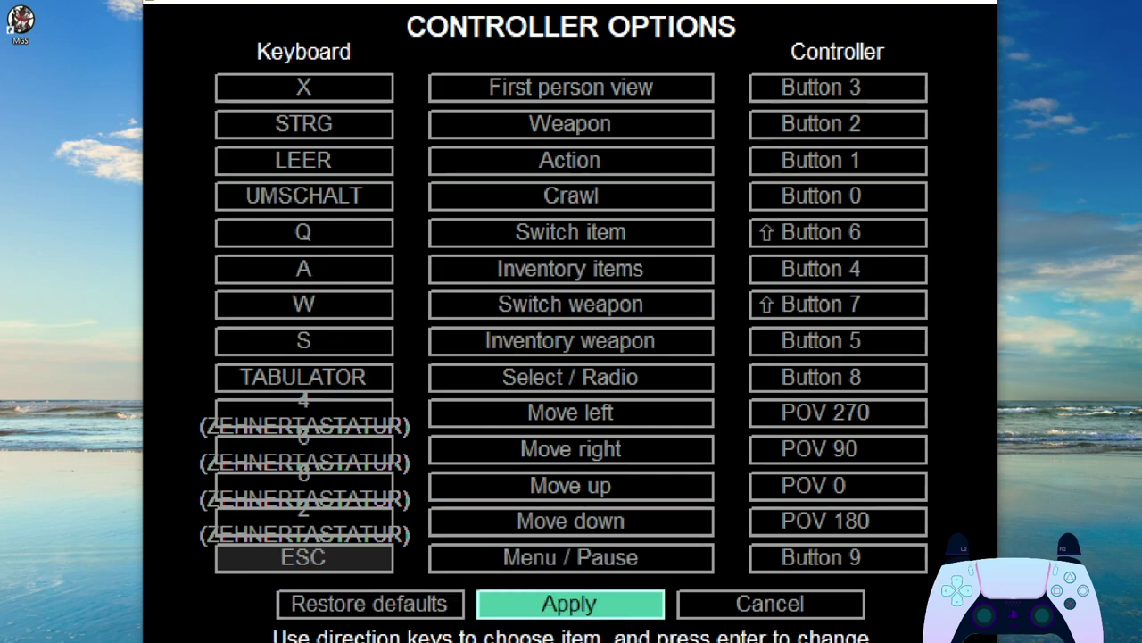
key(Right)
key(Left)
key(Return)
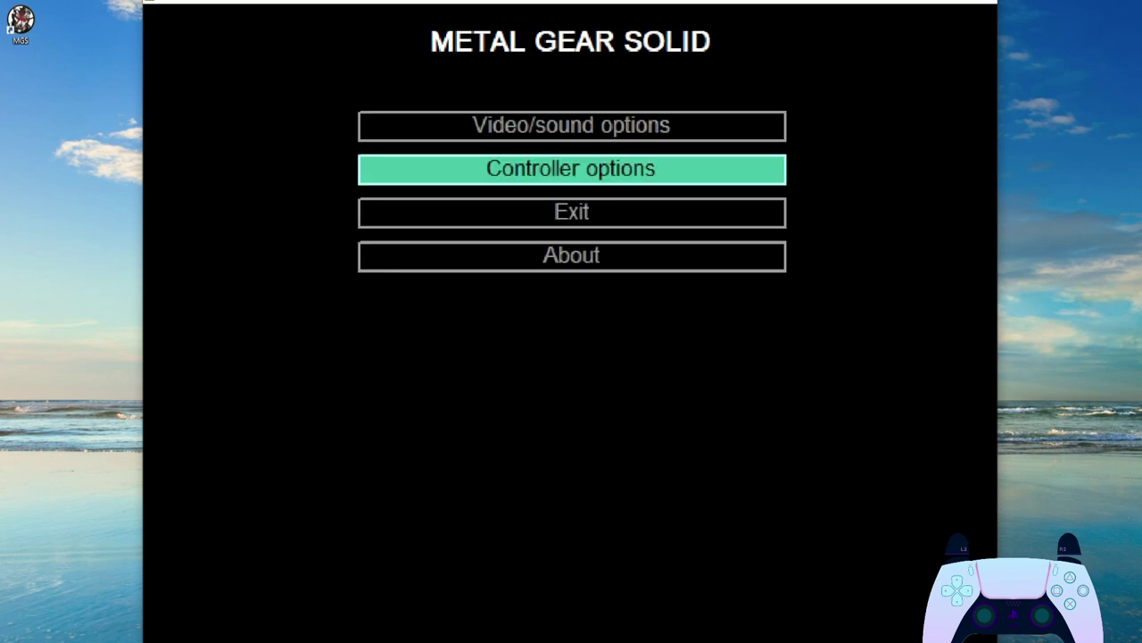
key(Down)
key(Return)
Test the directional controls by moving up and down through the title screen's entries, ending on New Game.
key(Down)
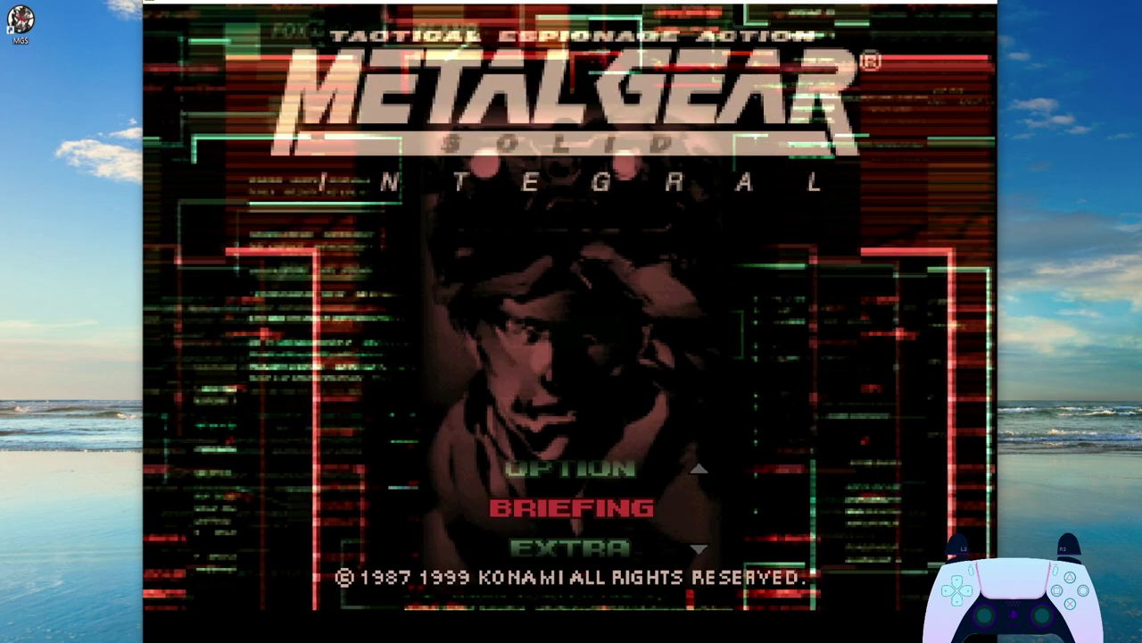
key(Up)
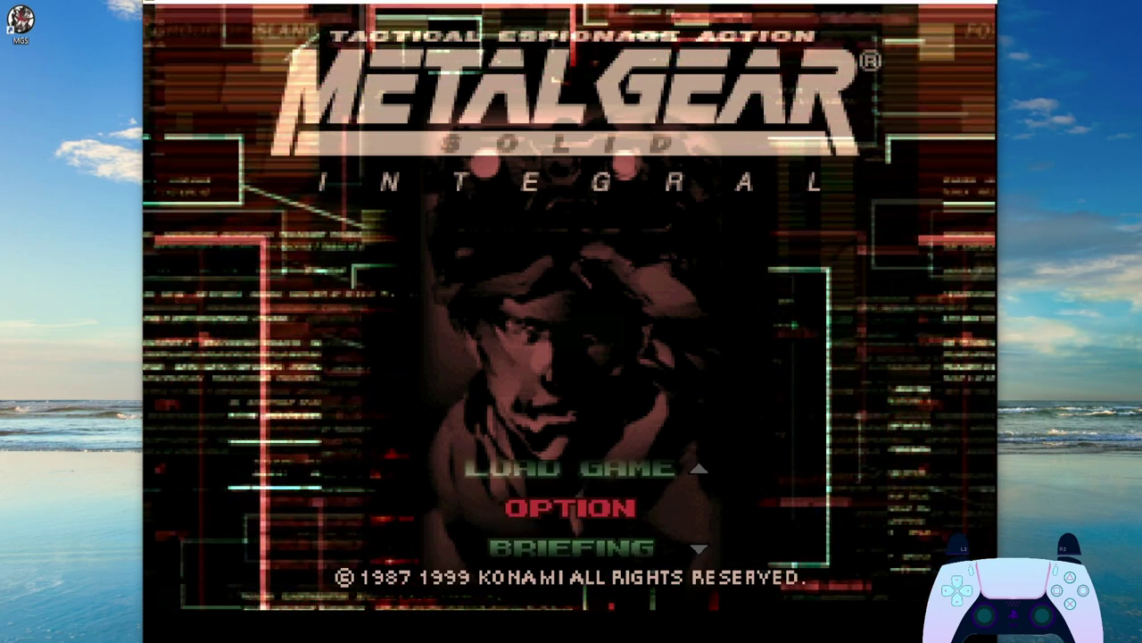
key(Down)
key(Up)
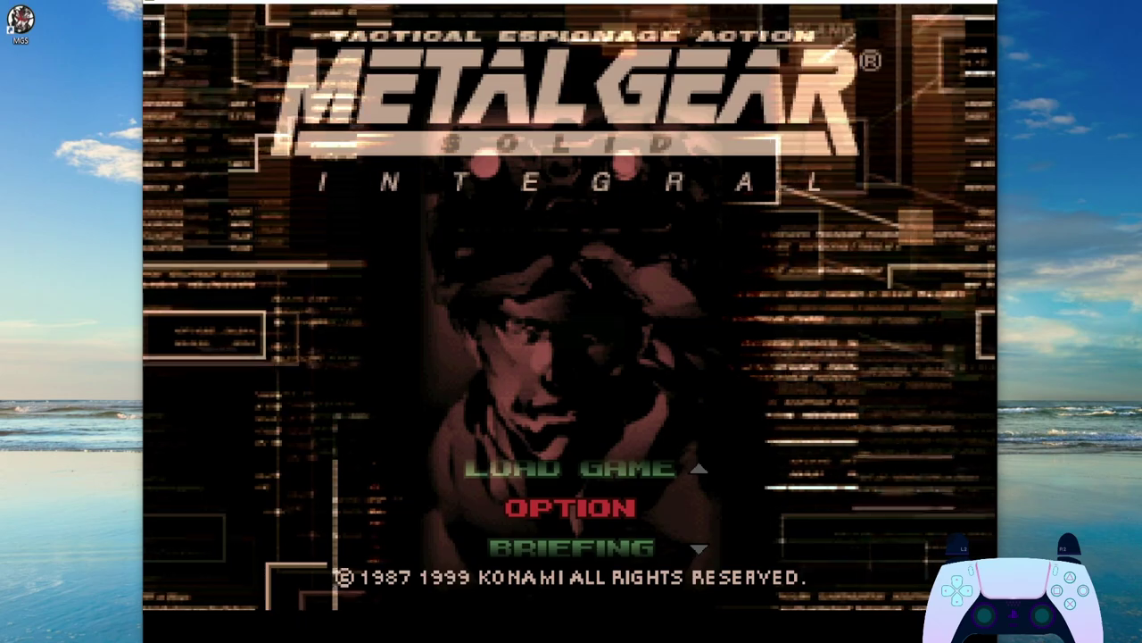
key(Up)
key(Up)
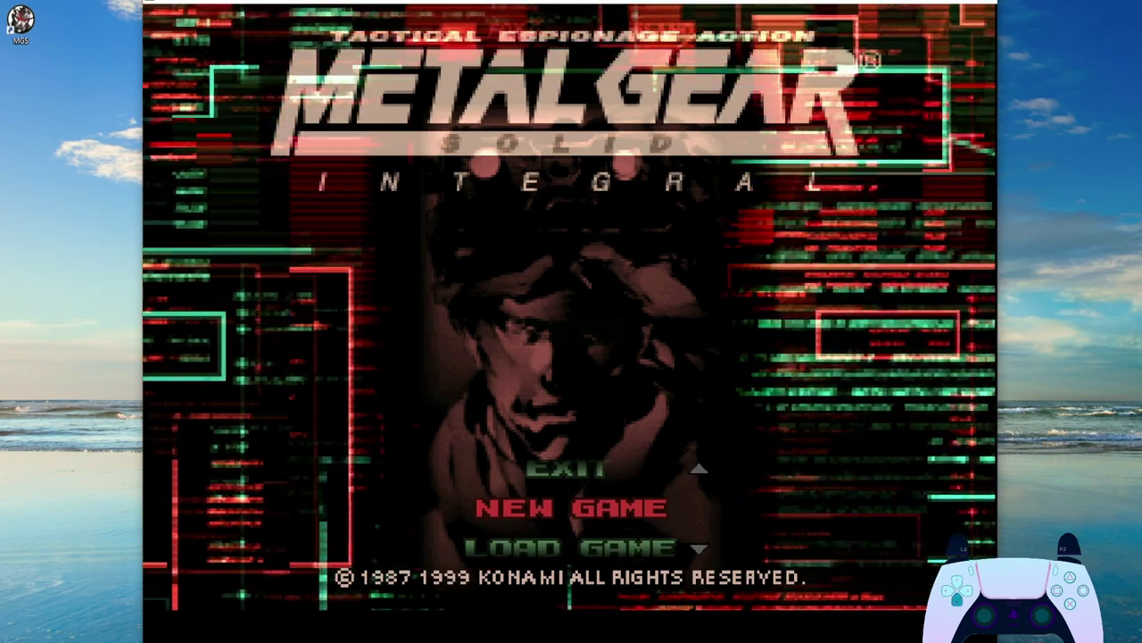
Load one of the Any% (Alerts) Easy practice saves into gameplay.
key(Down)
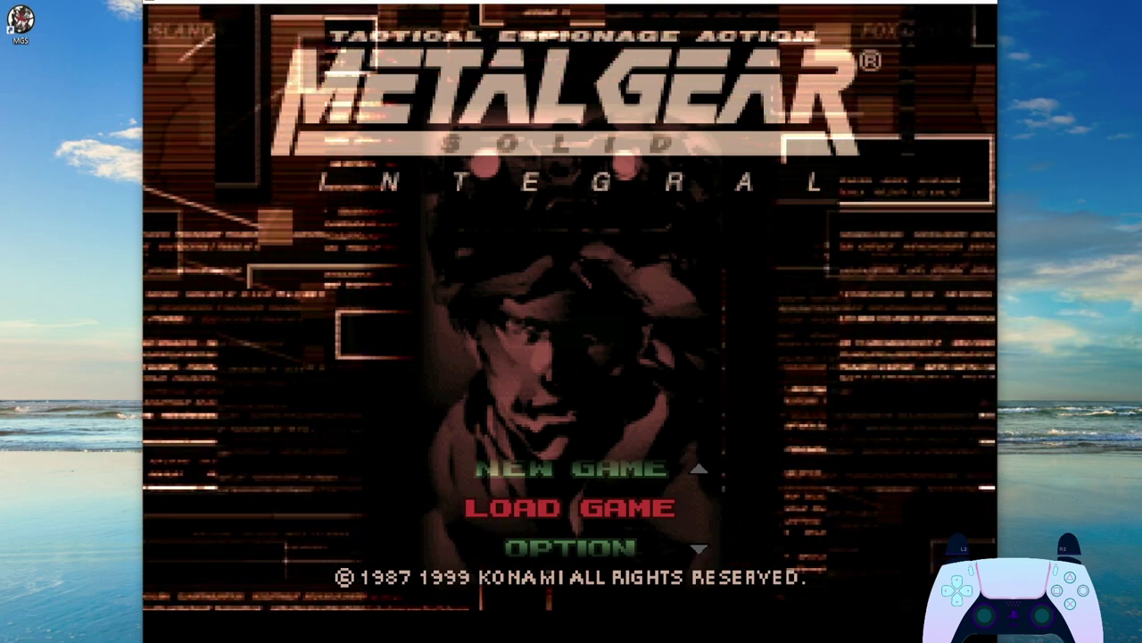
key(Return)
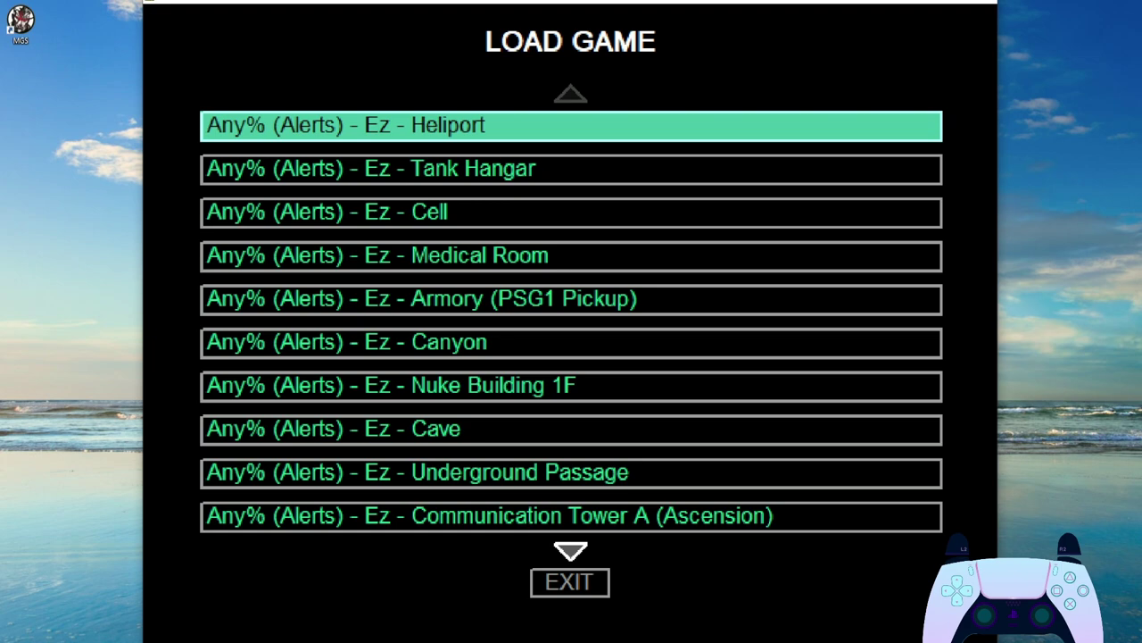
key(Down)
key(Down)
key(Down)
key(Down)
key(Down)
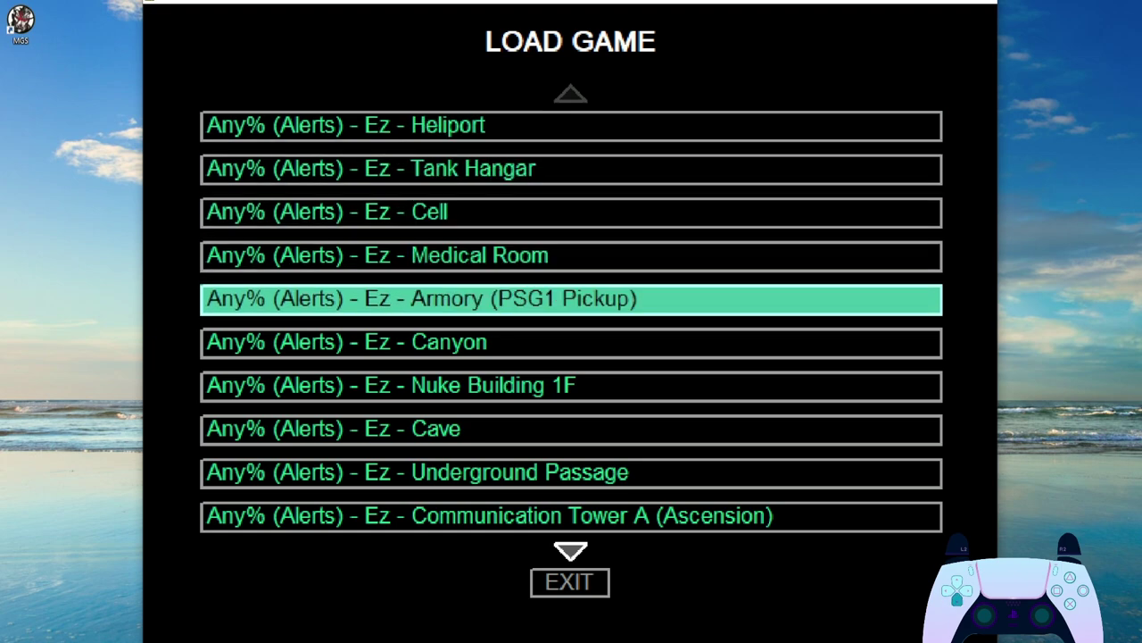
key(Return)
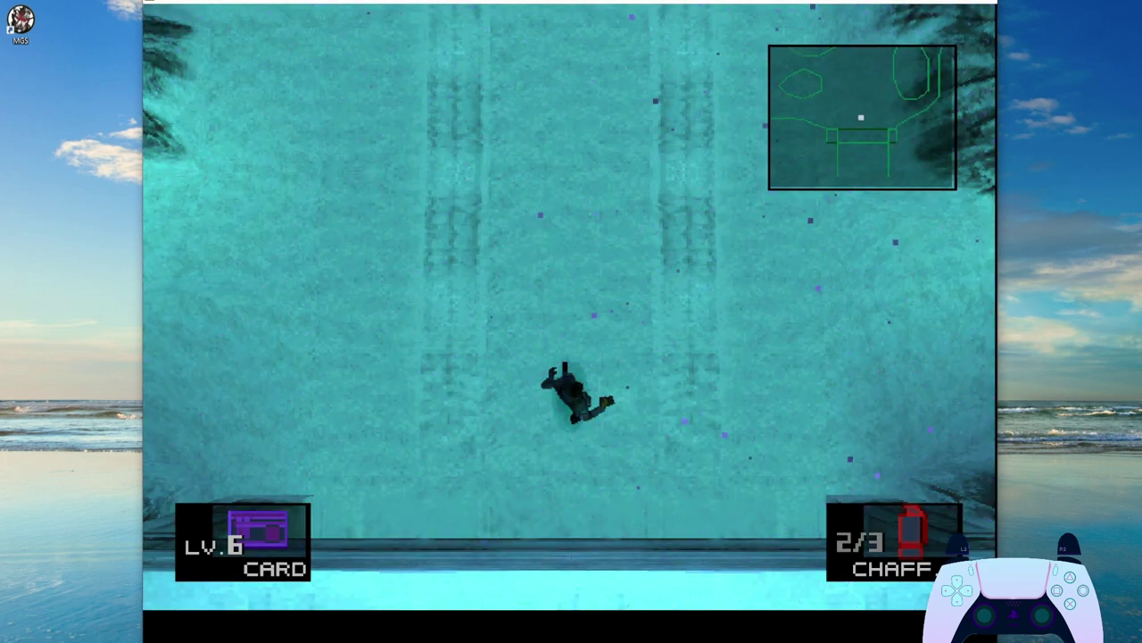
Test the movement bindings by running Snake right, left, up and down across the canyon's tracks.
key(Right)
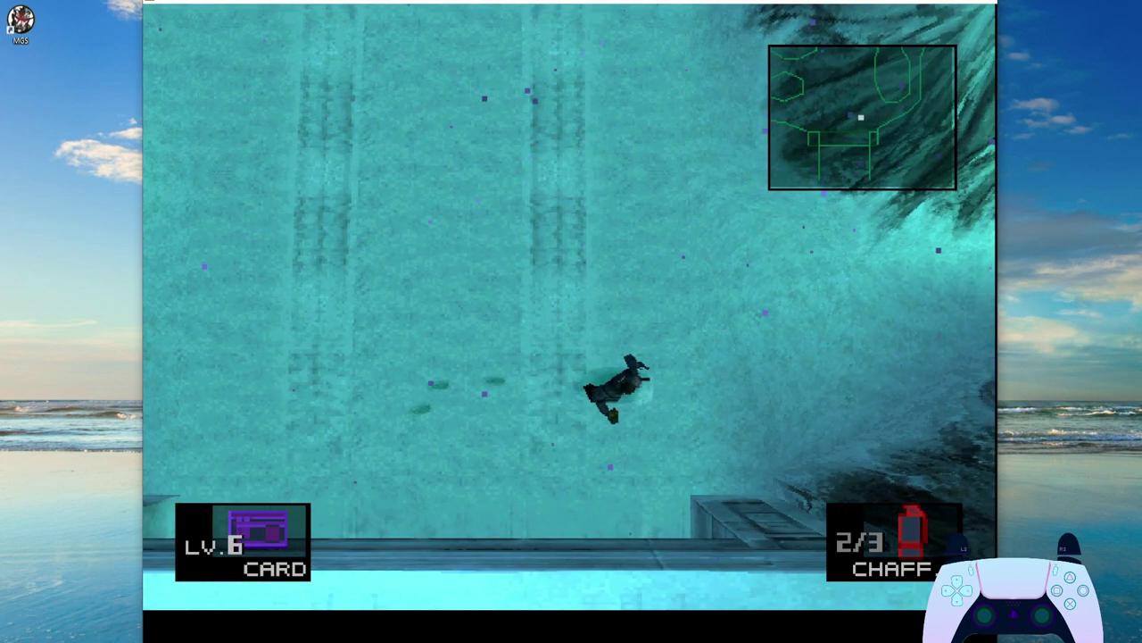
key(Left)
key(Up)
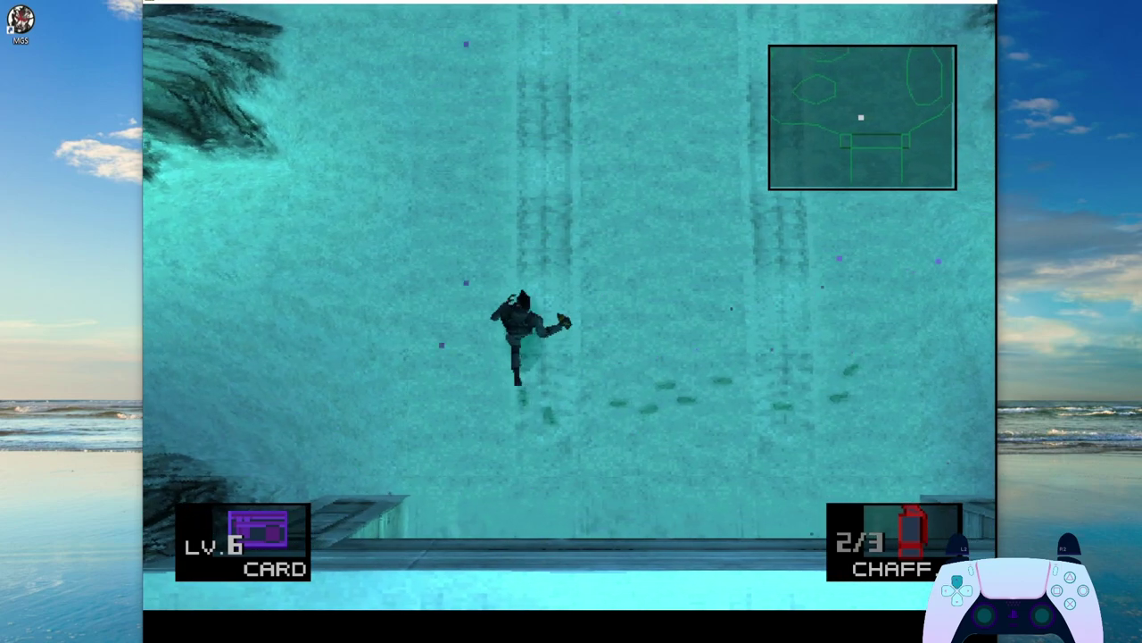
key(Right)
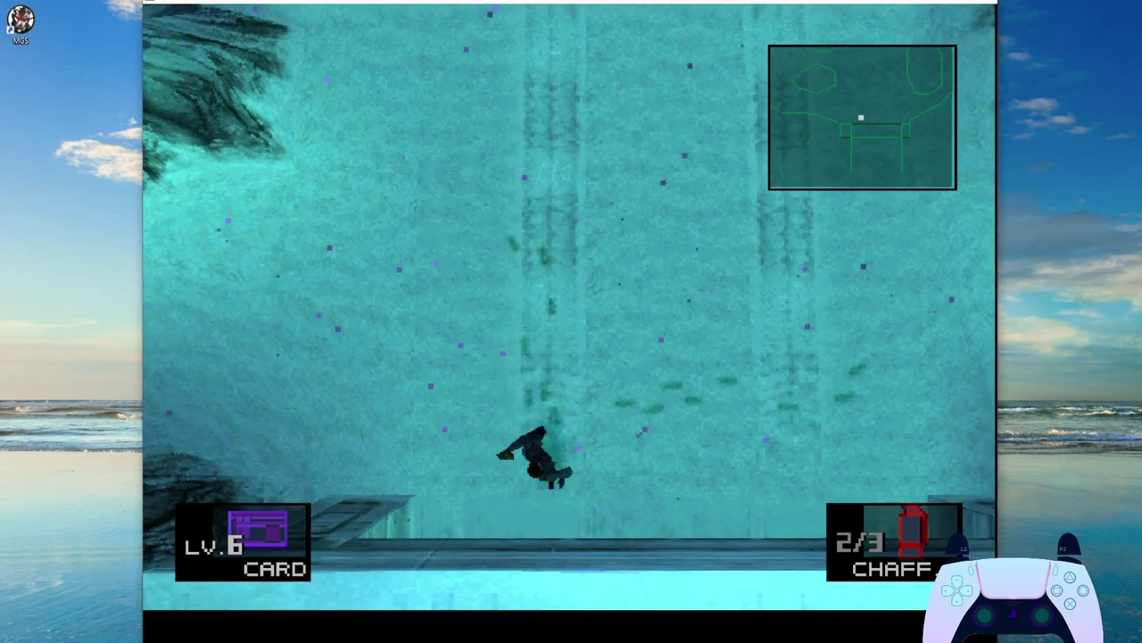
key(Up)
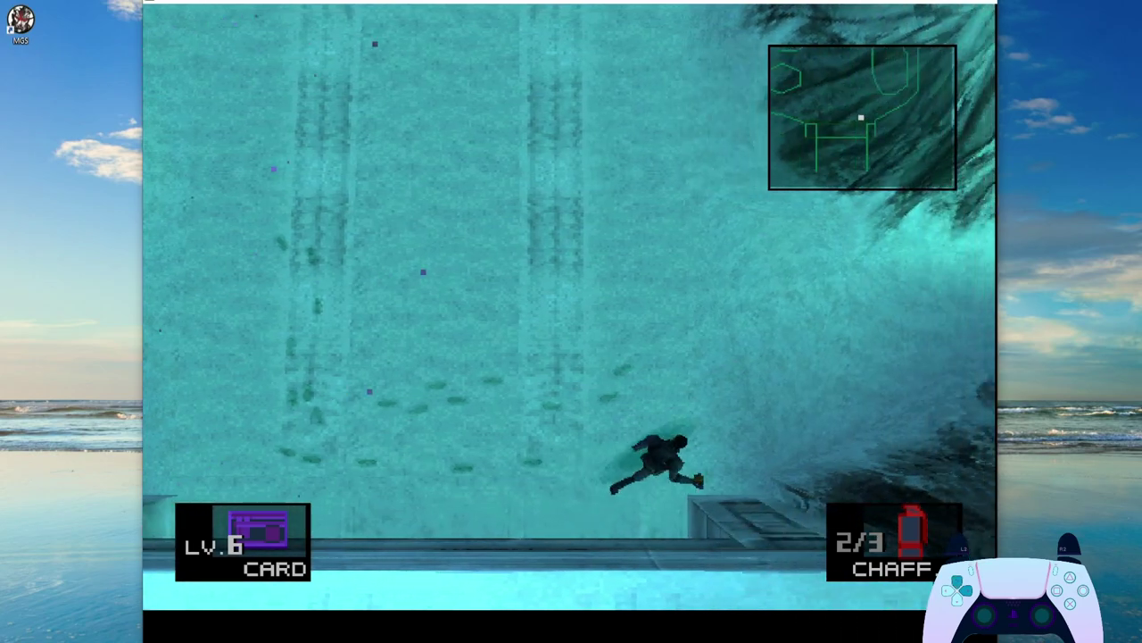
key(Up)
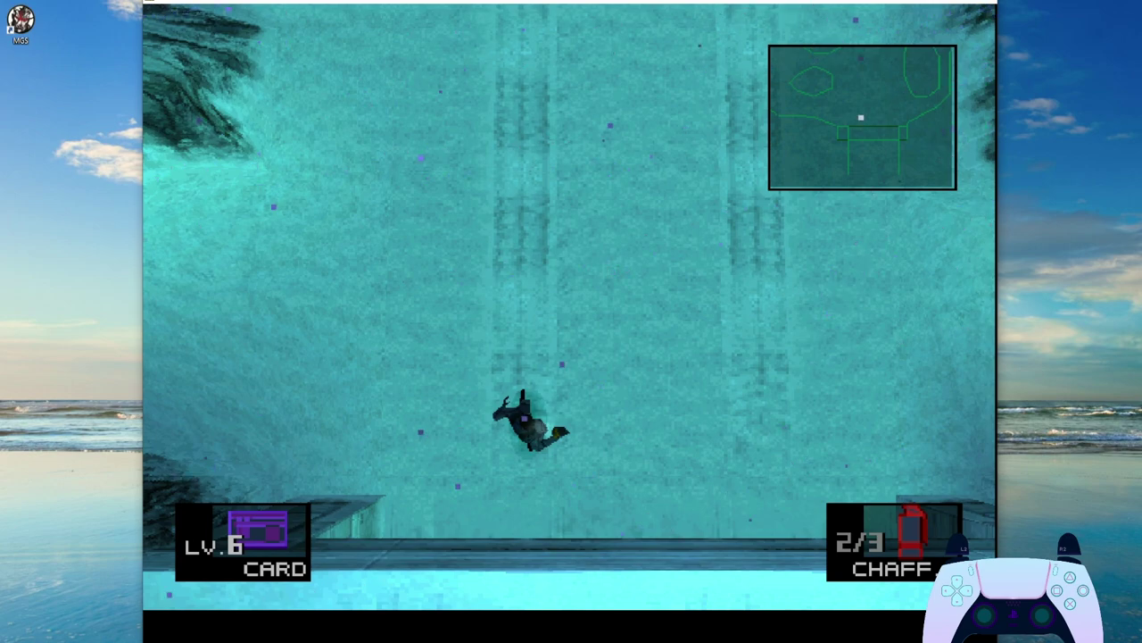
Test quick direction changes by running Snake back and forth beside the canyon's lower wall.
key(Right)
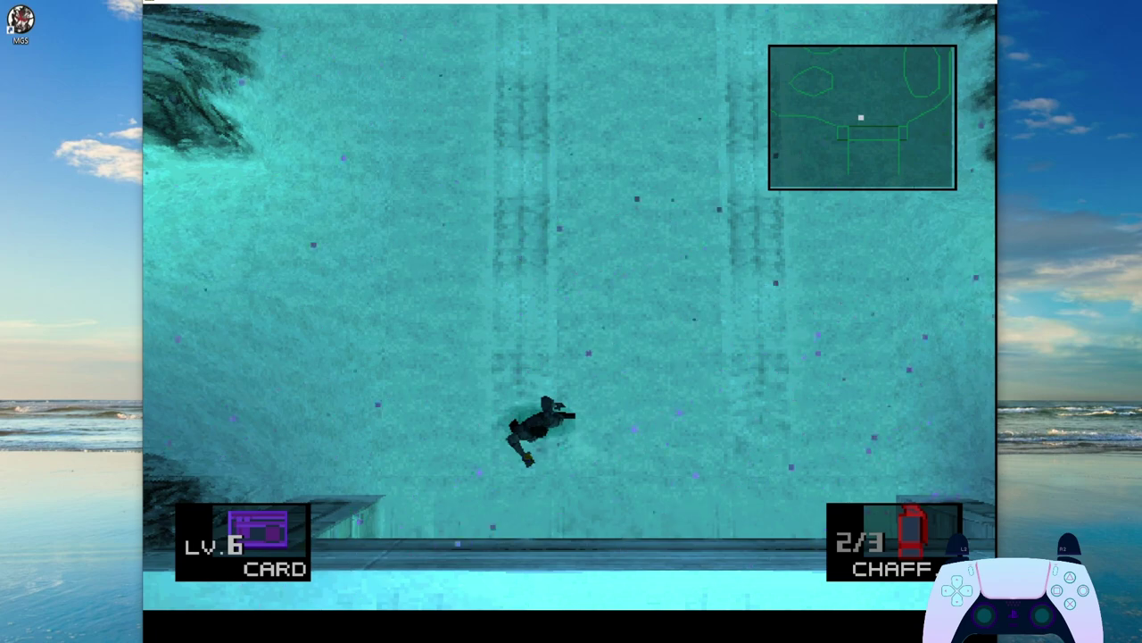
key(Left)
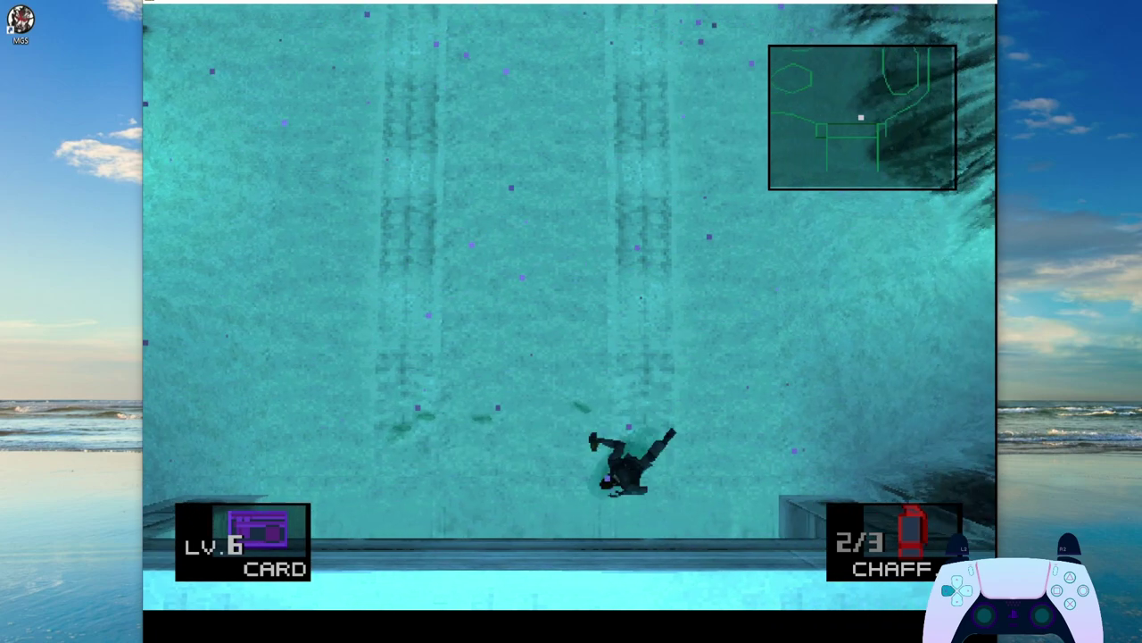
key(Left)
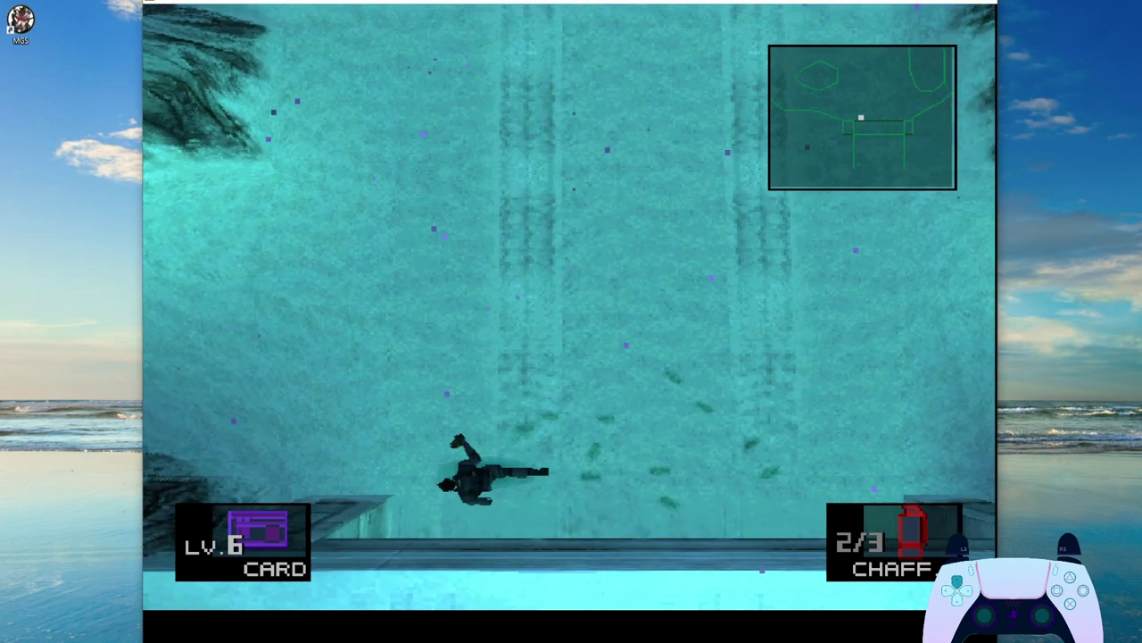
key(Left)
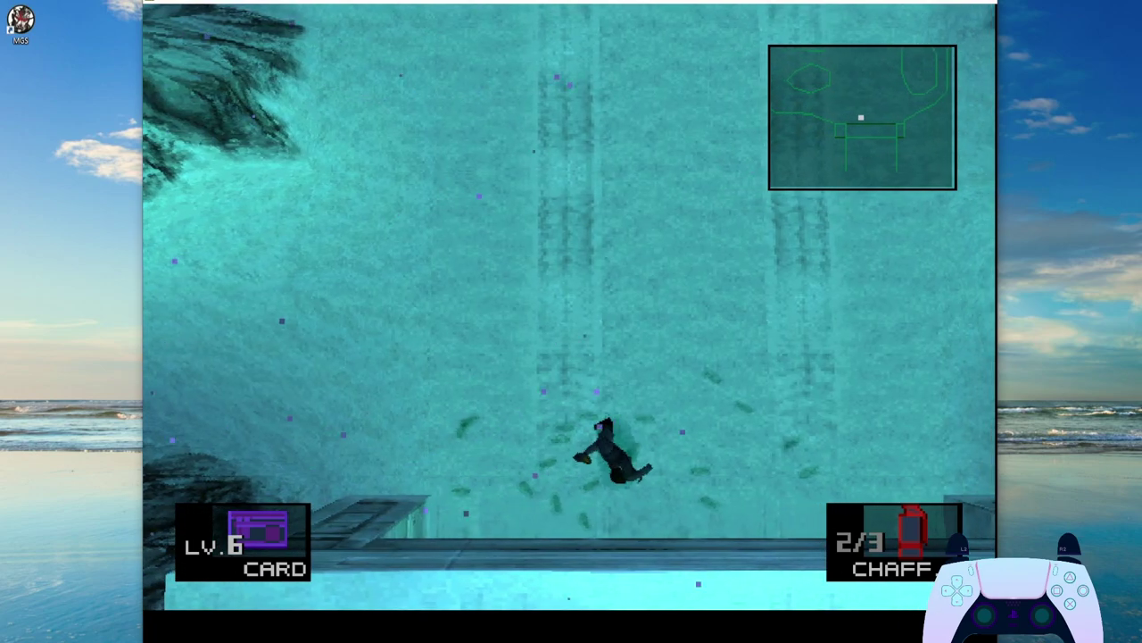
key(Right)
key(Right)
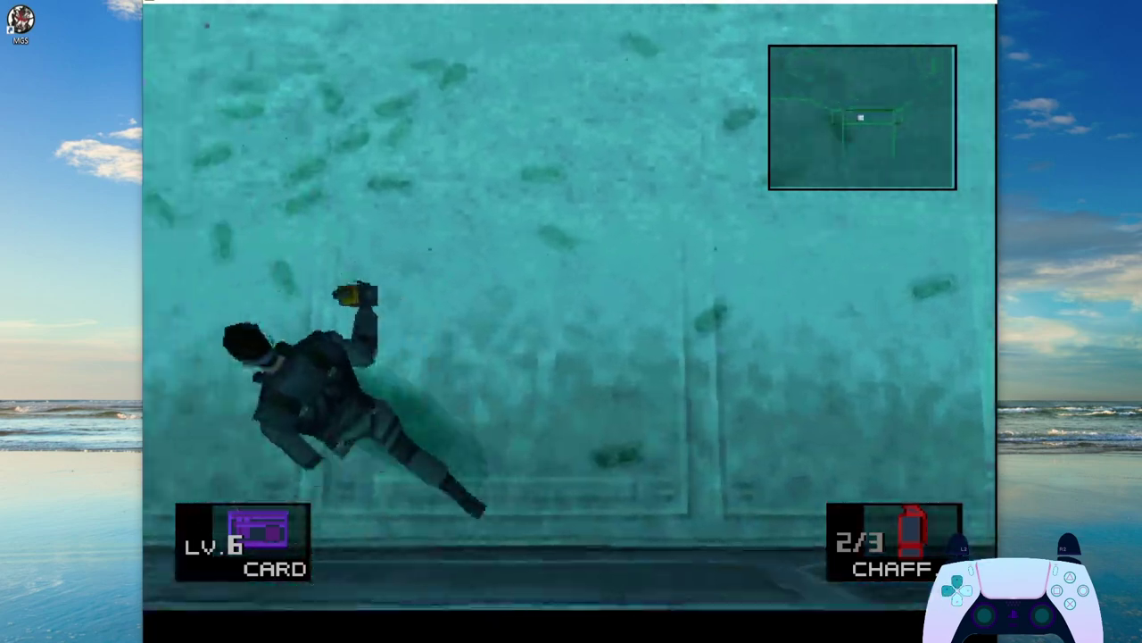
key(Left)
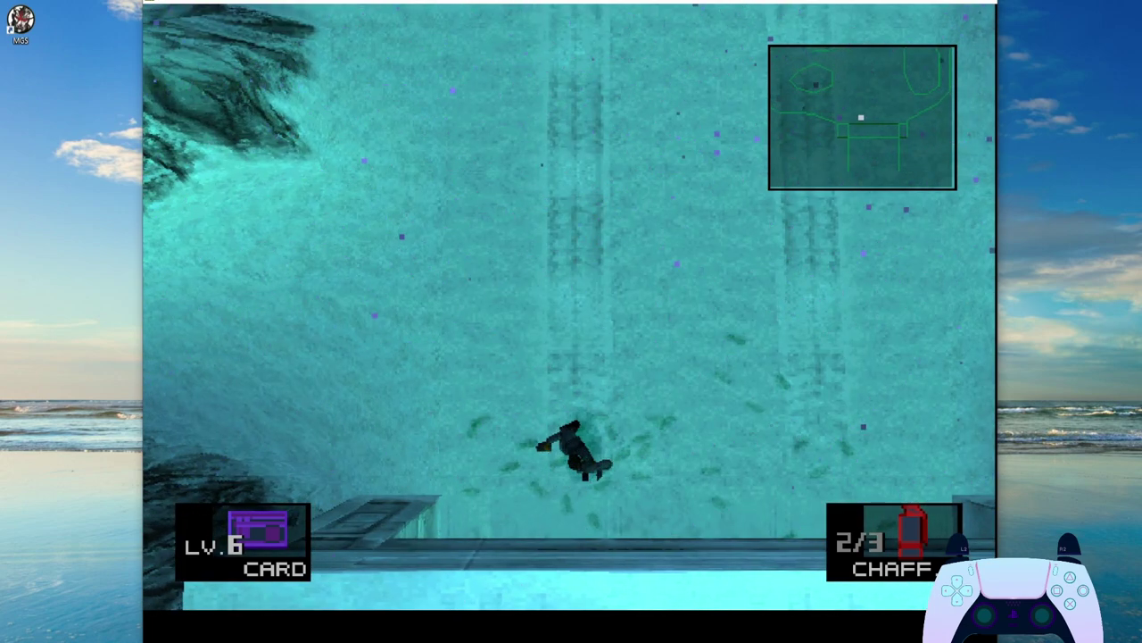
Test the Crawl binding by making Snake crouch and stand up again.
key(Down)
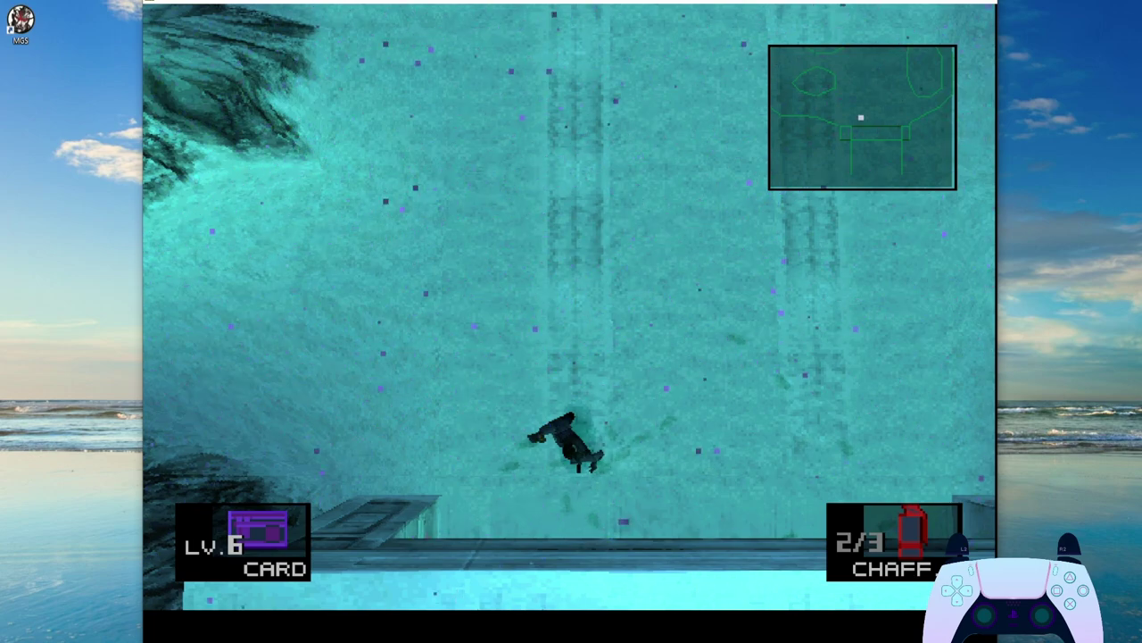
key(Up)
key(Left)
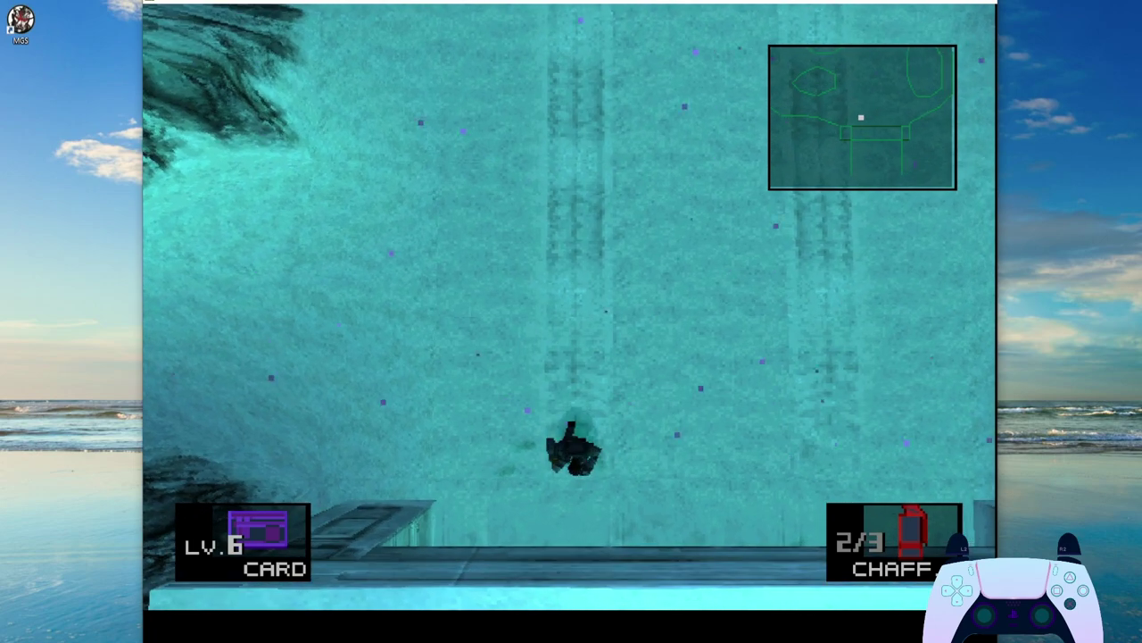
key(Down)
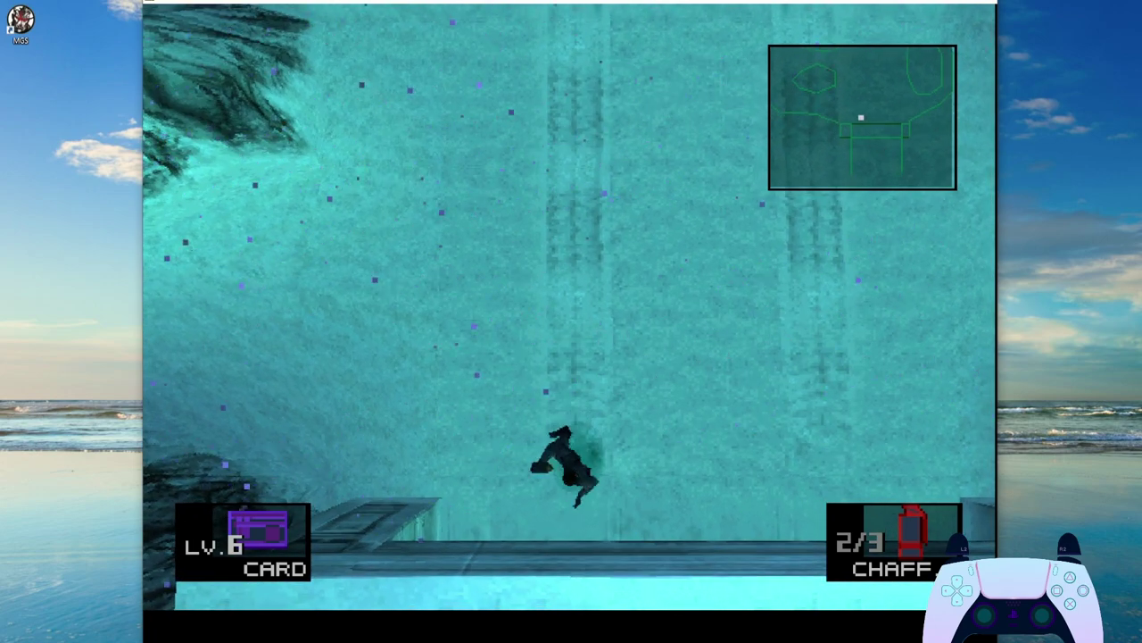
Test the Weapon and First person view bindings by throwing a chaff grenade and looking ahead in first person.
key(x)
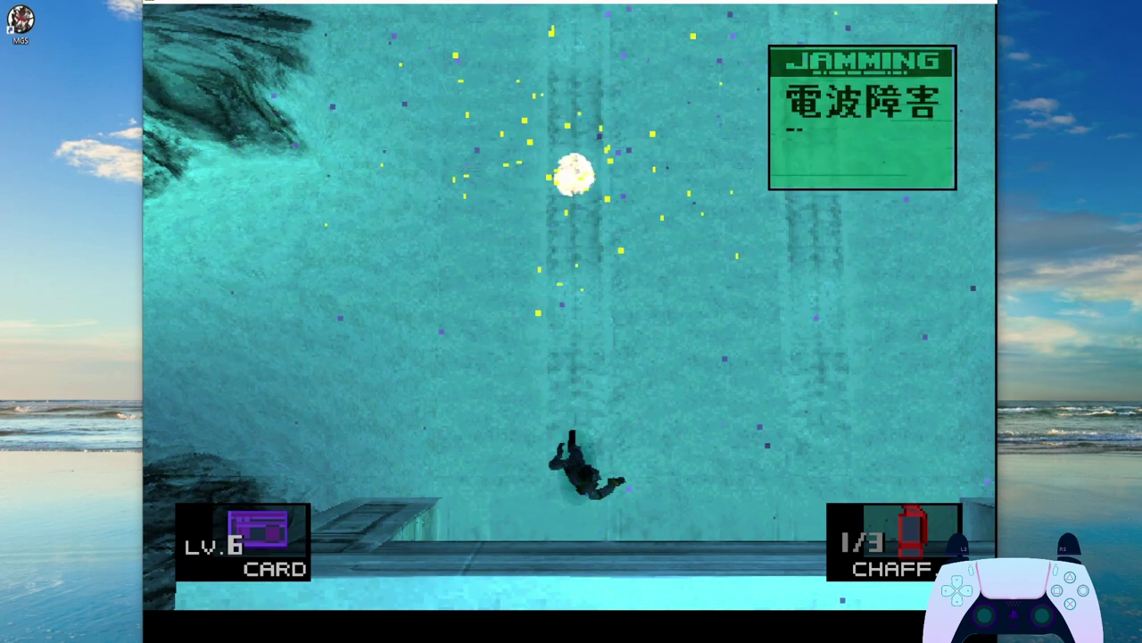
key(d)
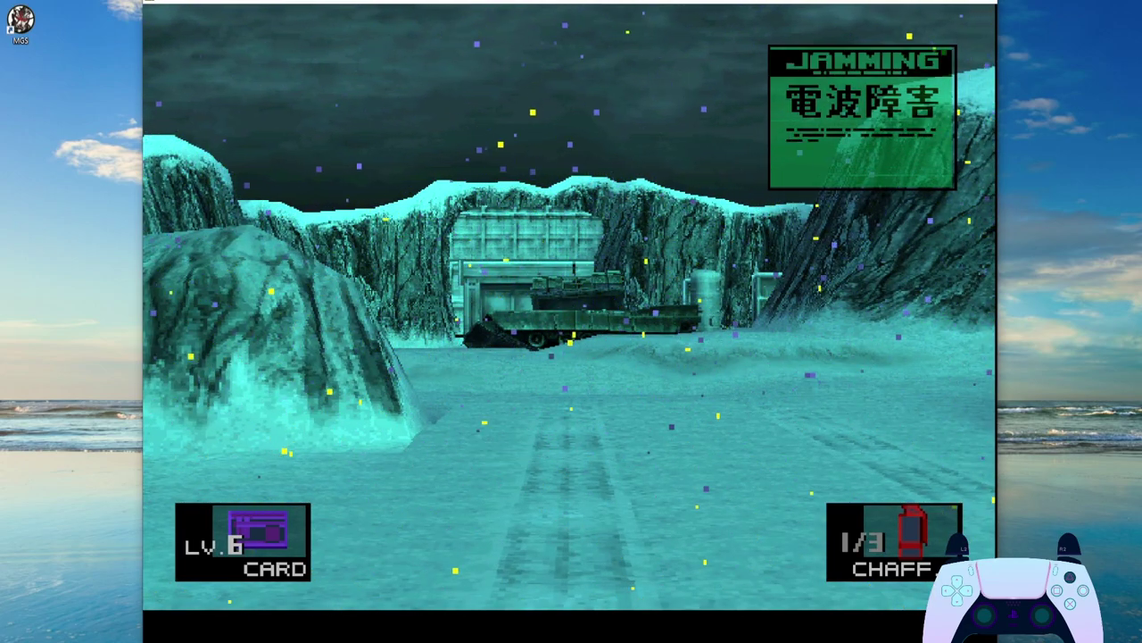
key(d)
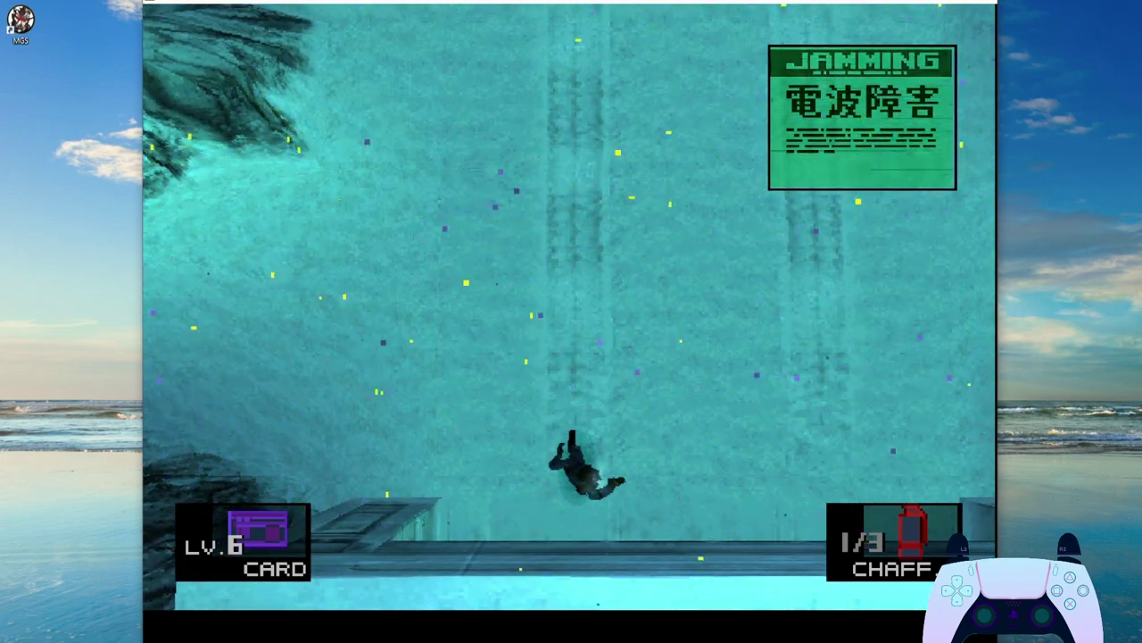
Test the item and weapon bindings by opening both inventories, then unequipping and re-equipping the chaff grenades.
key(e)
key(e)
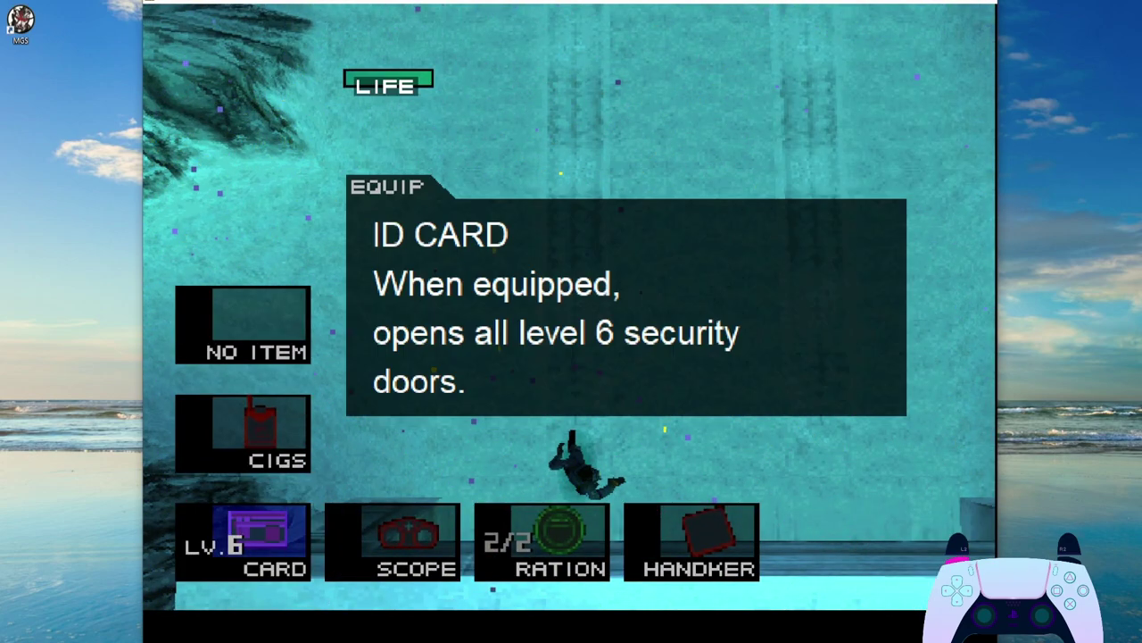
key(r)
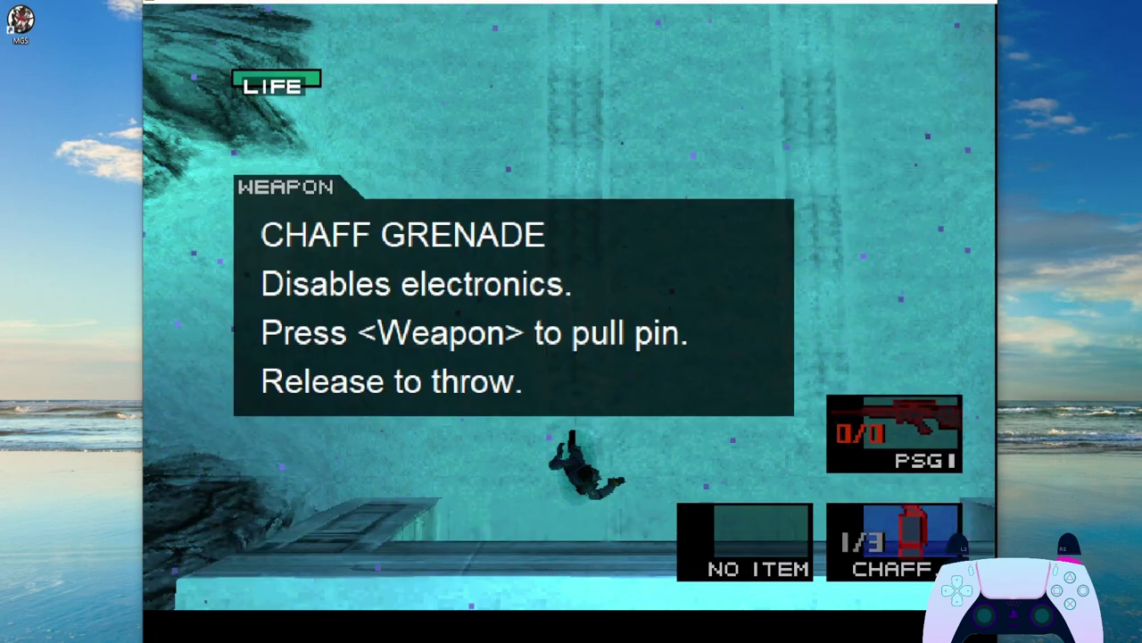
key(r)
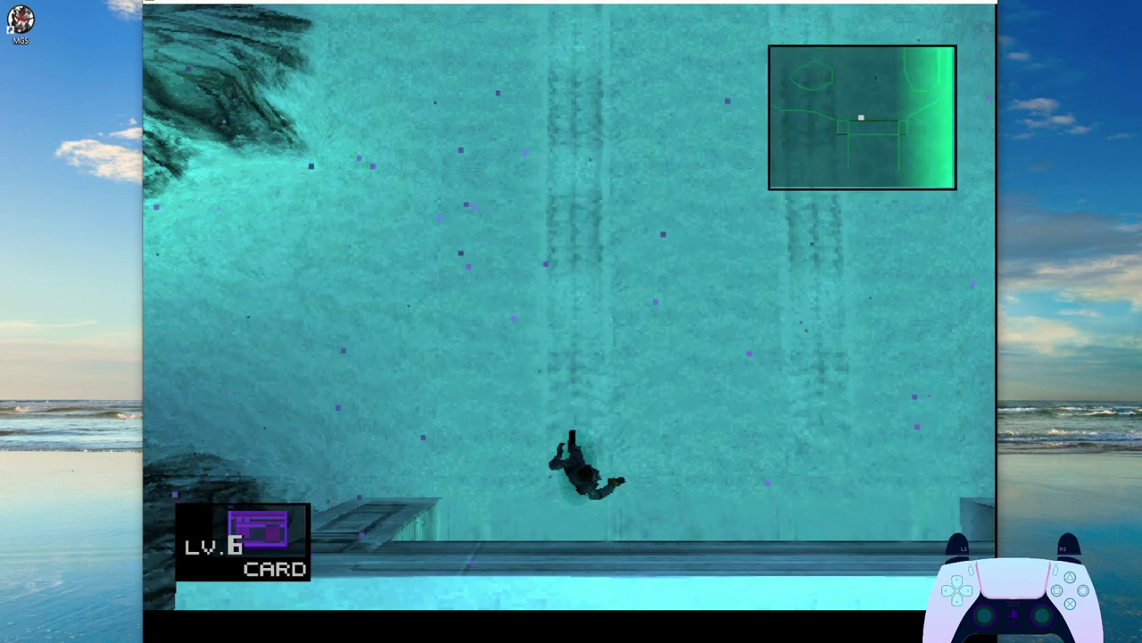
key(r)
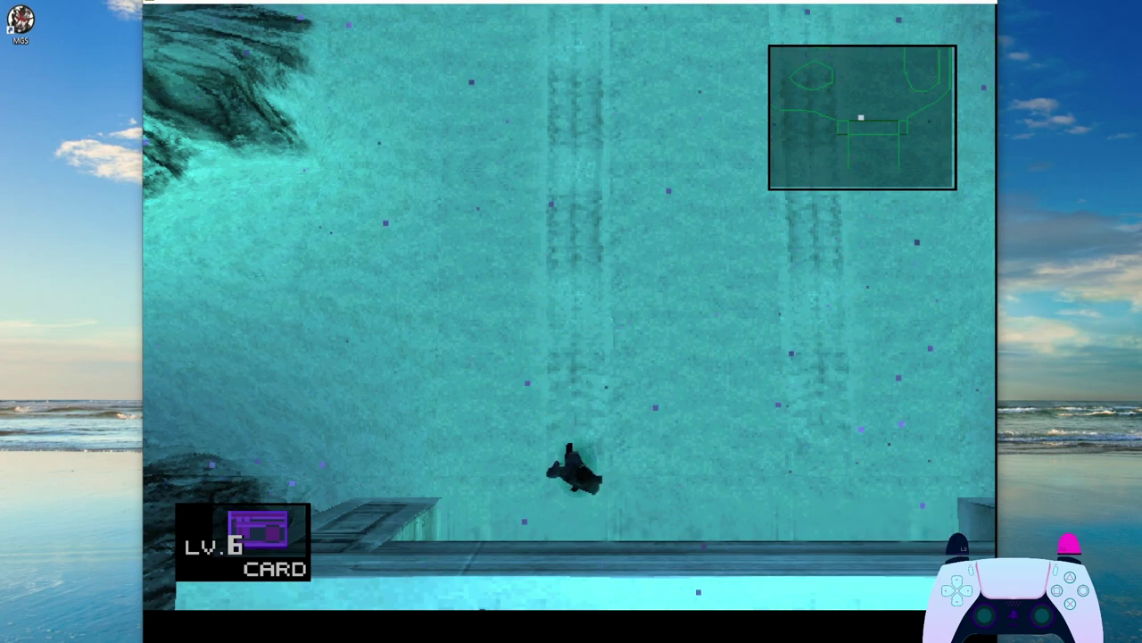
key(r)
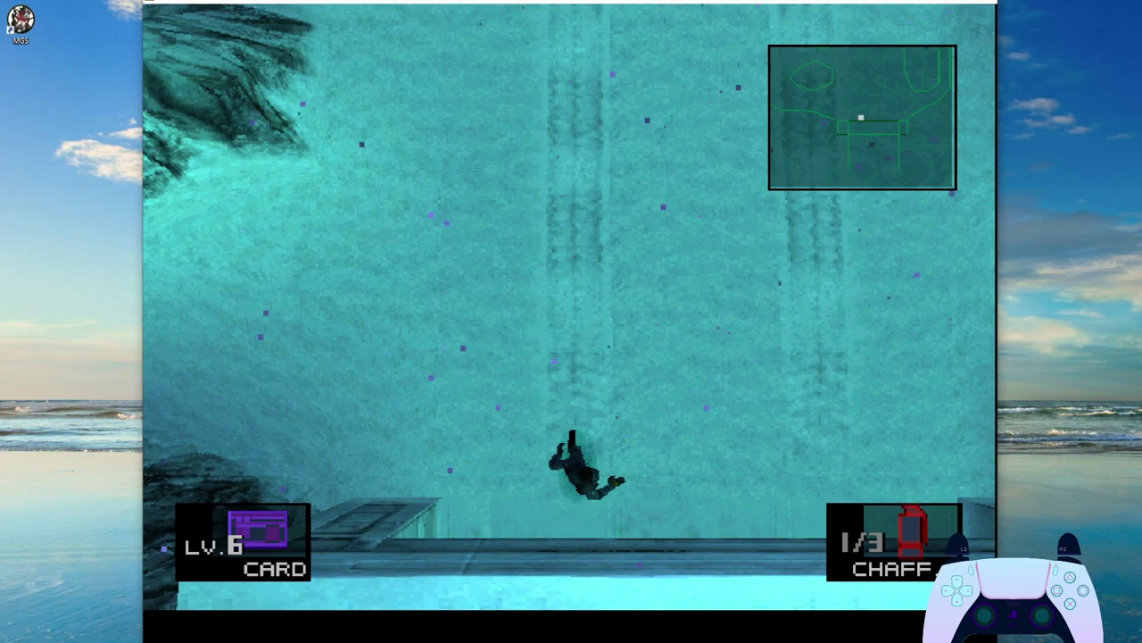
Swap the two item bindings in the controller options, assigning Button 4 to Switch item and Button 6 to Inventory items.
key(Escape)
key(Down)
key(Down)
key(Down)
key(Down)
key(Return)
key(Down)
key(Down)
key(Down)
key(Down)
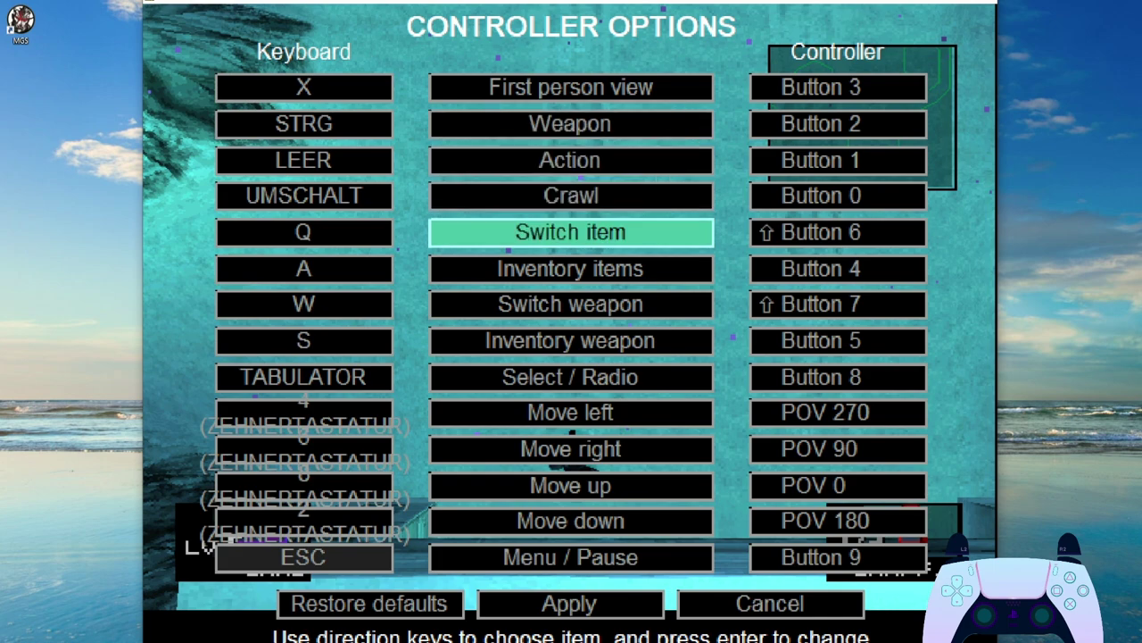
key(Return)
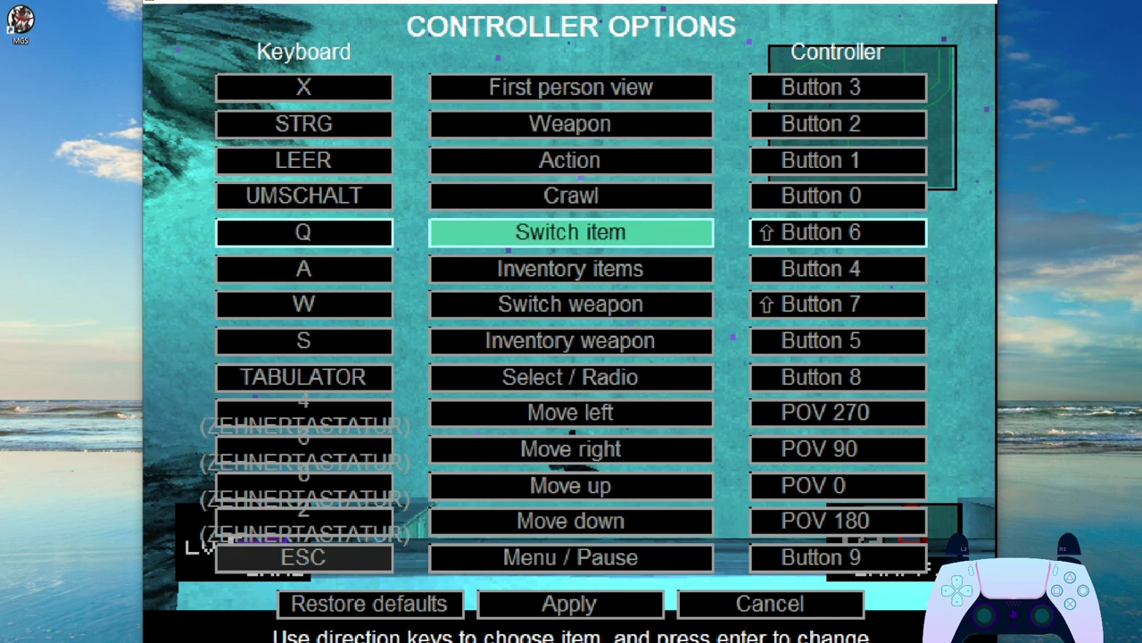
key(Down)
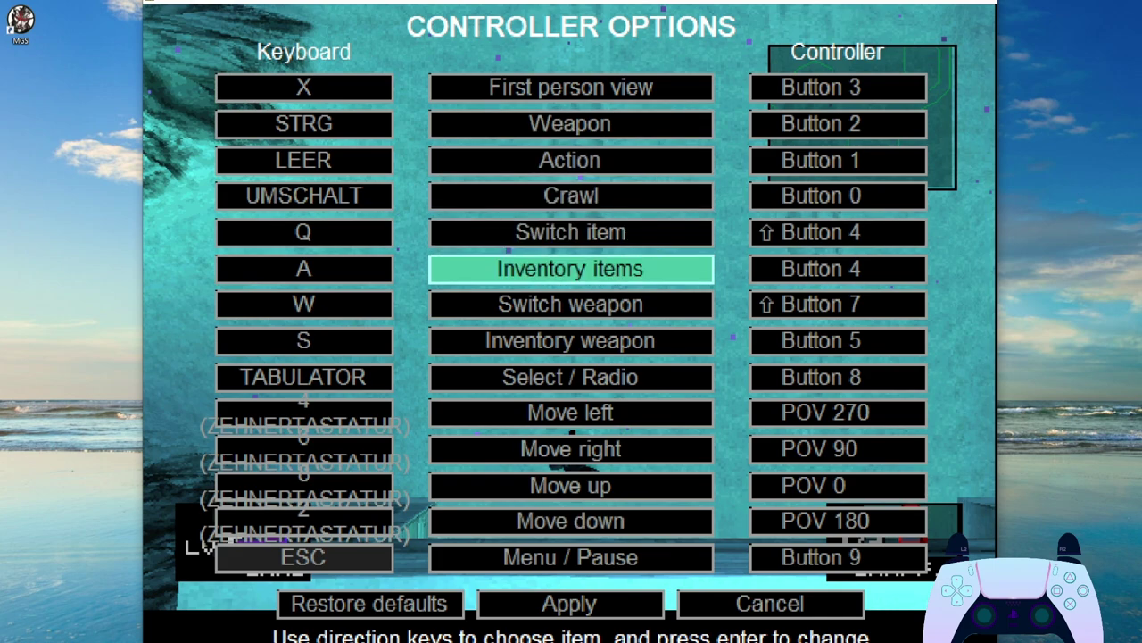
key(Return)
Swap the two weapon bindings, assigning Button 5 to Switch weapon and Button 7 to Inventory weapon.
key(Down)
key(Return)
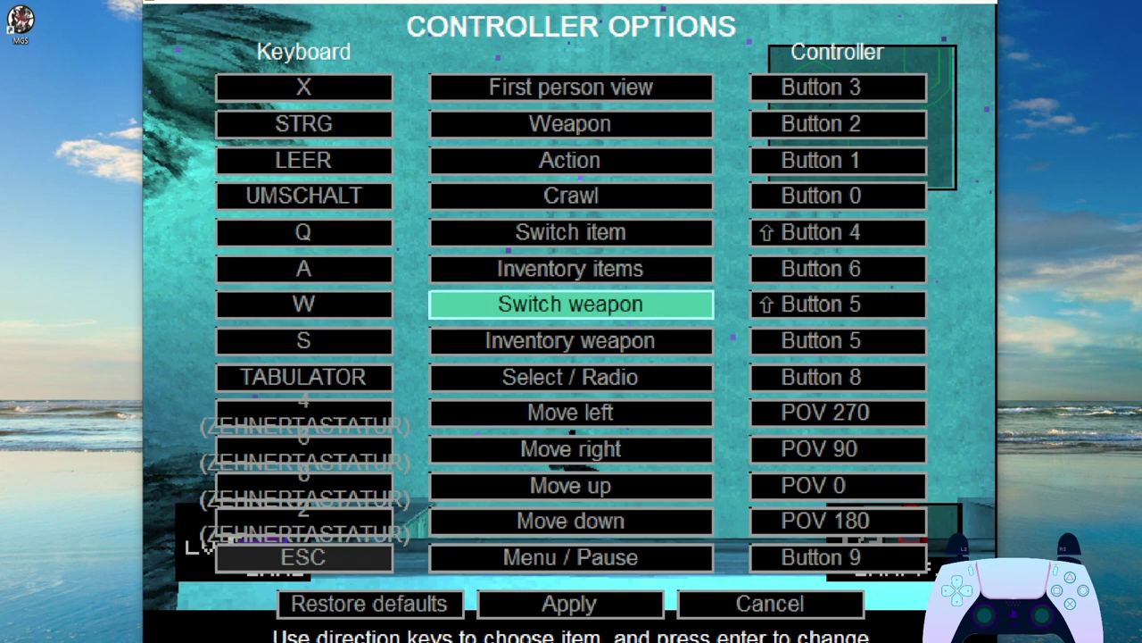
key(Down)
key(Return)
Apply the changed controller bindings and return to the in-game pause menu.
key(Down)
key(Down)
key(Down)
key(Down)
key(Down)
key(Down)
key(Return)
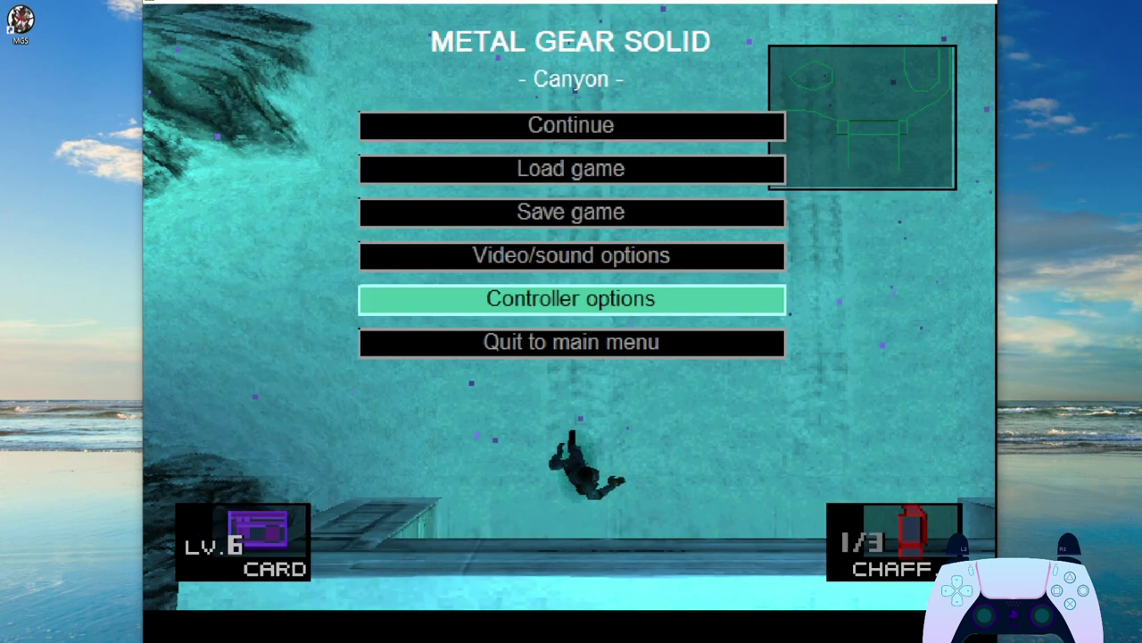
Continue the game and test the swapped bindings by opening the weapon inventory.
key(Up)
key(Up)
key(Up)
key(Return)
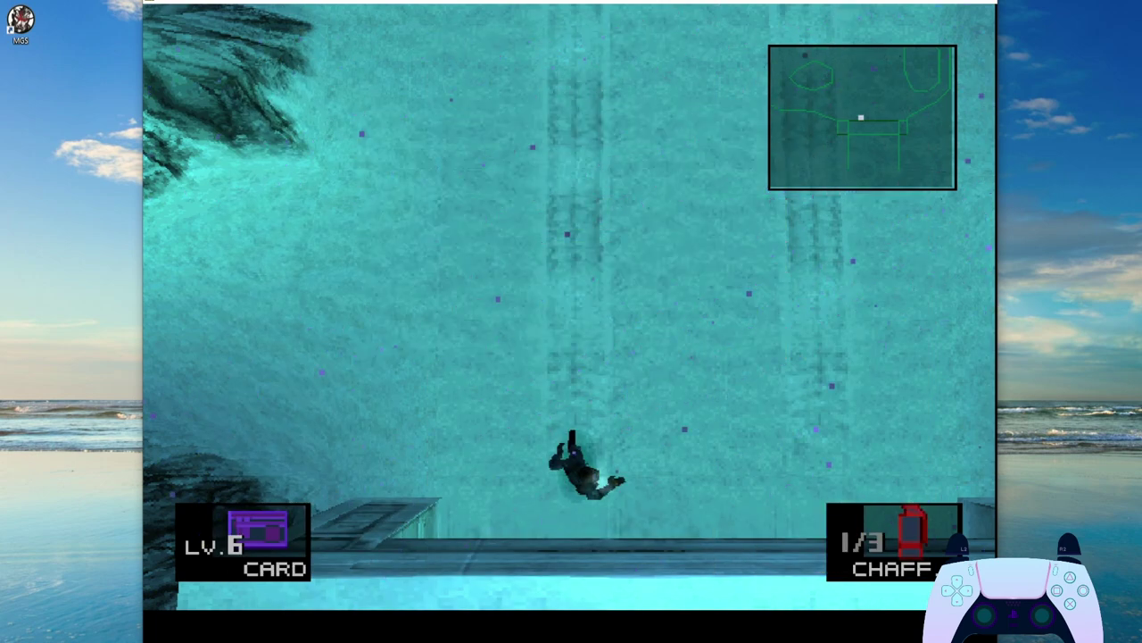
key(t)
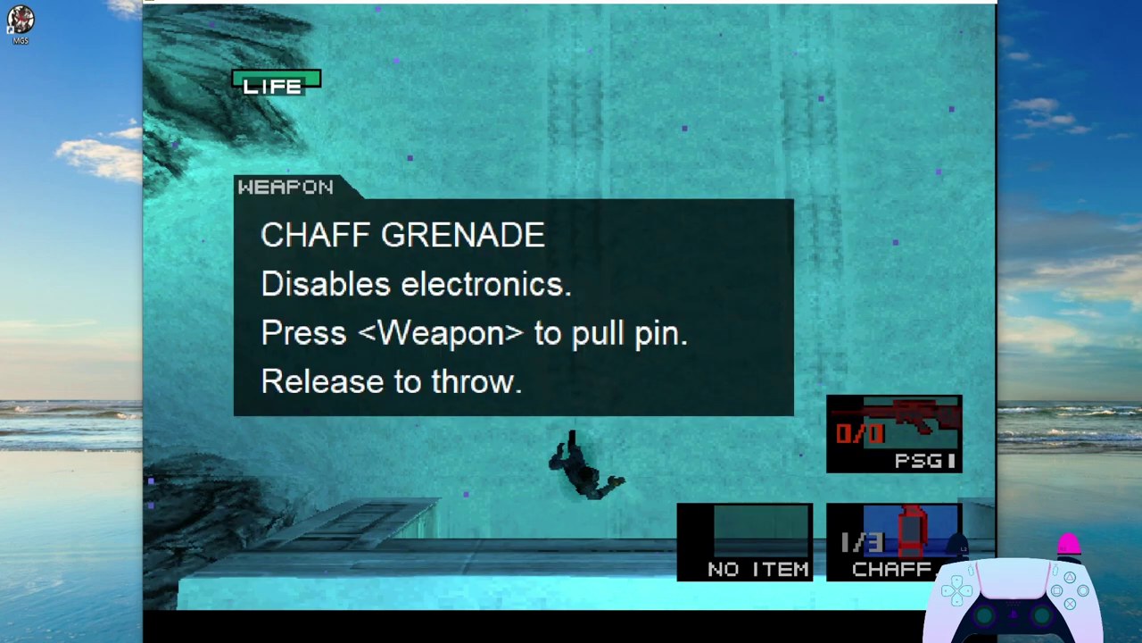
key(q)
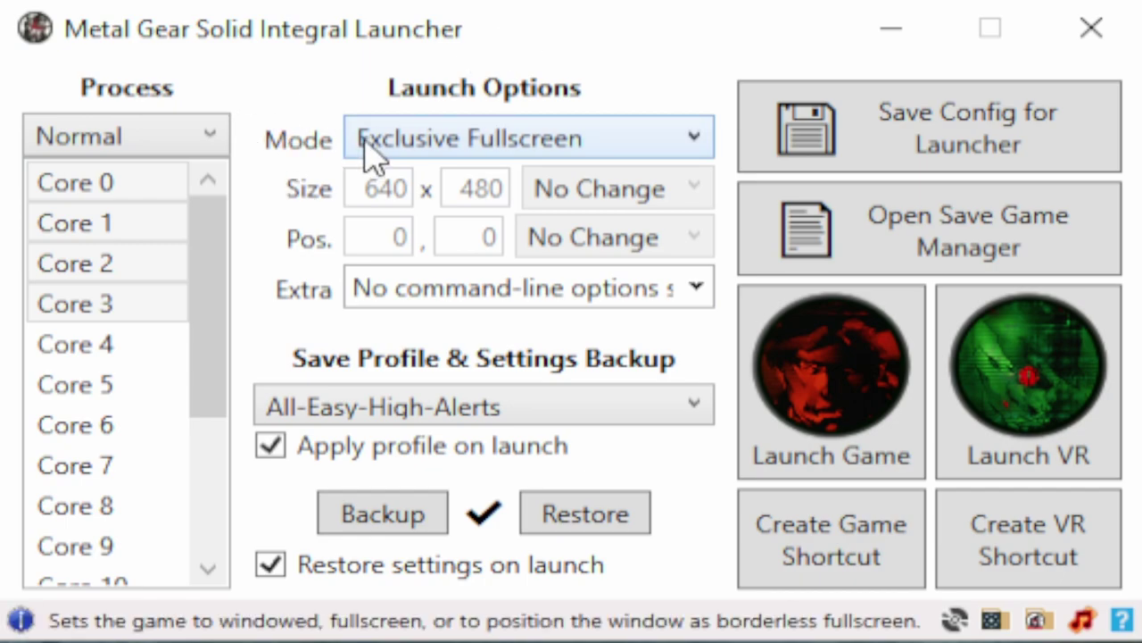
Choose Exclusive Fullscreen as the mode in the Metal Gear Solid Integral Launcher and launch the main game.
click(674, 143)
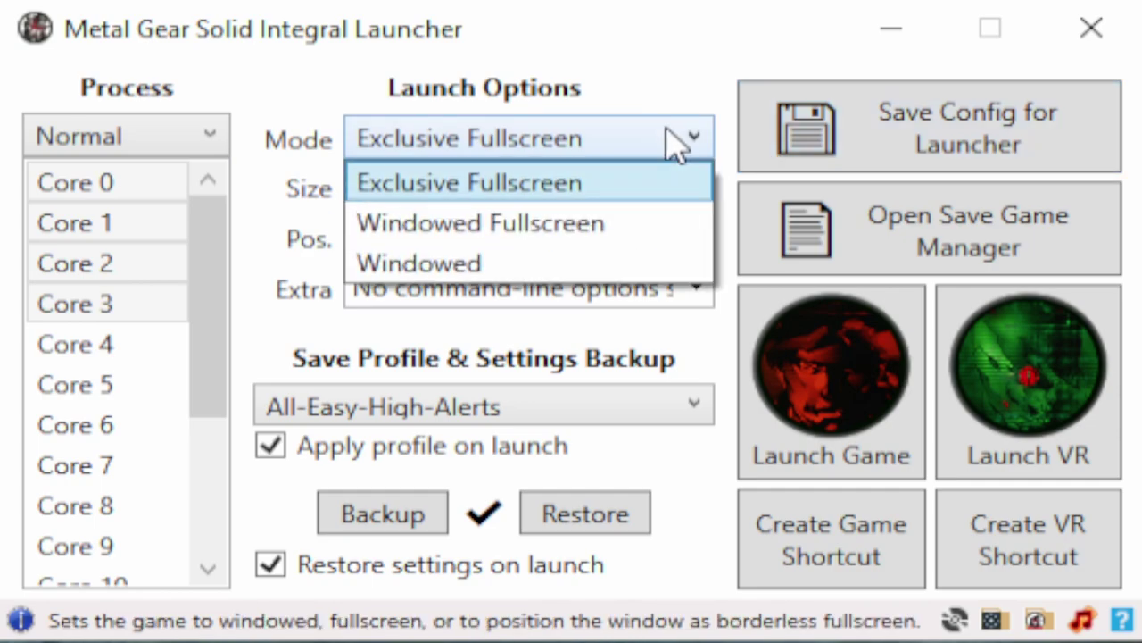
click(584, 191)
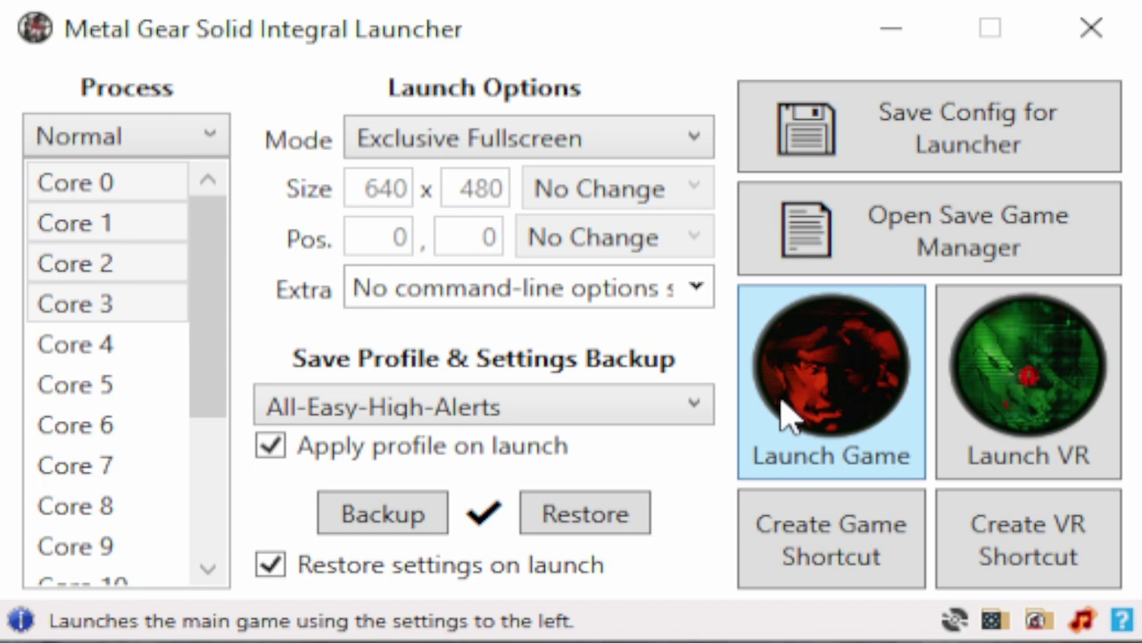
click(810, 413)
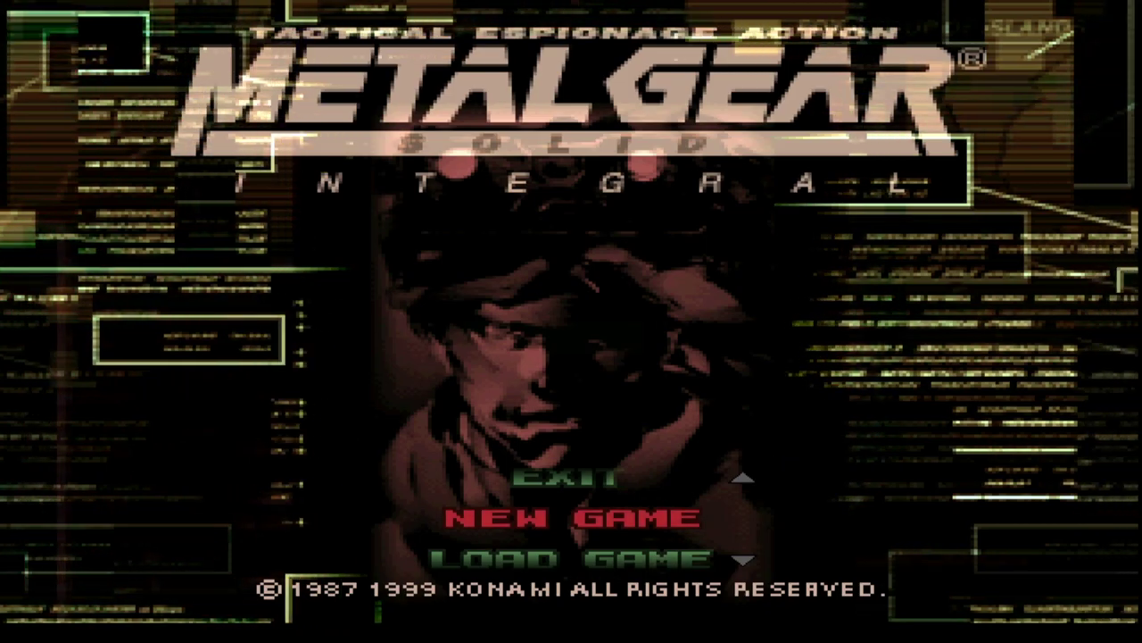
Open the advanced display options through the title screen's Option entry.
key(Down)
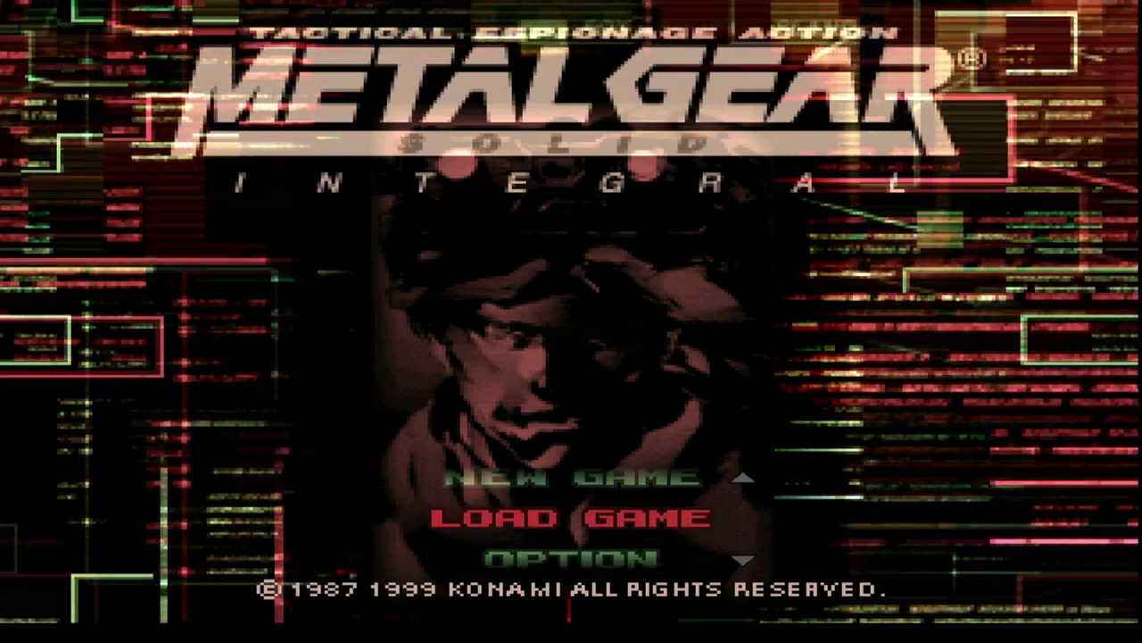
key(Down)
key(Return)
key(Down)
key(Up)
key(Return)
key(Down)
key(Down)
key(Down)
key(Return)
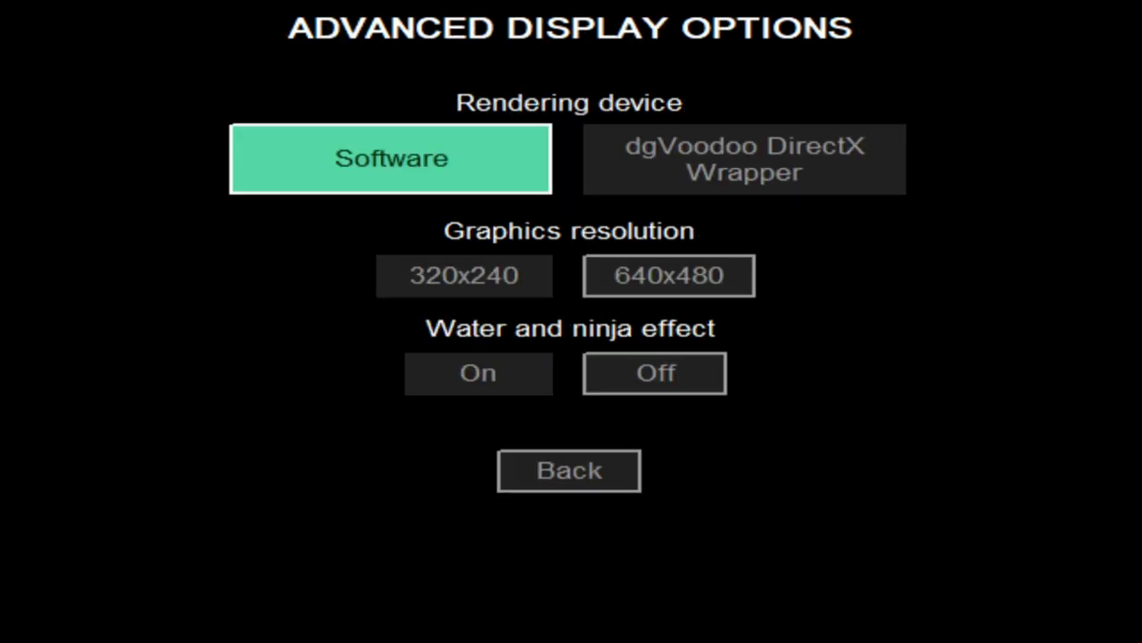
Keep Software rendering at 640x480, turn the water and ninja effect on, and leave the advanced display options.
key(Right)
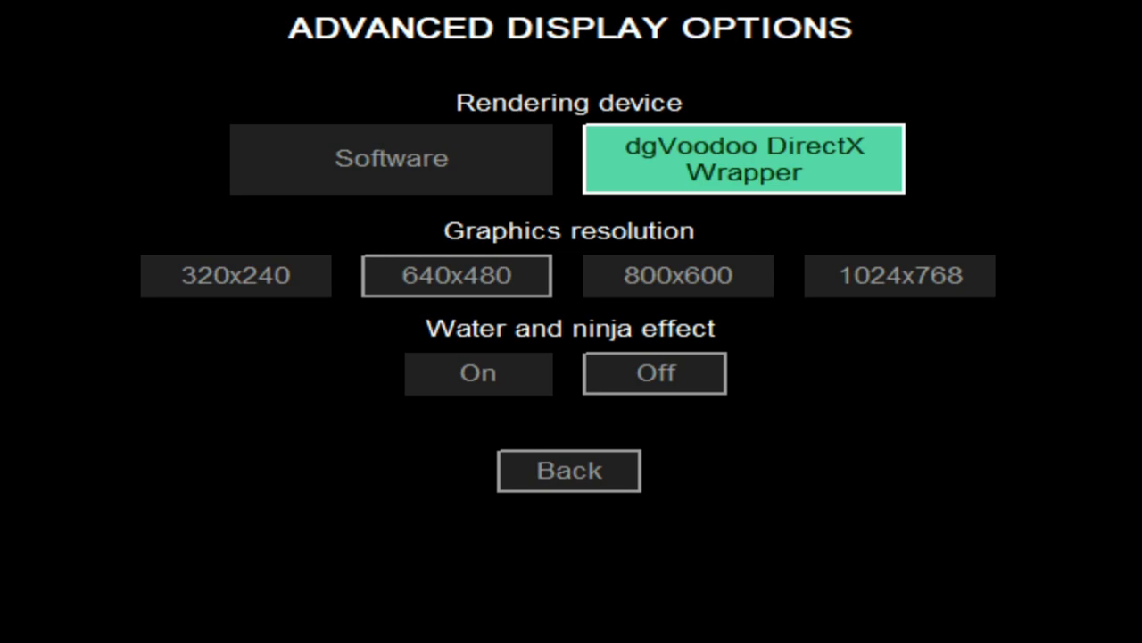
key(Left)
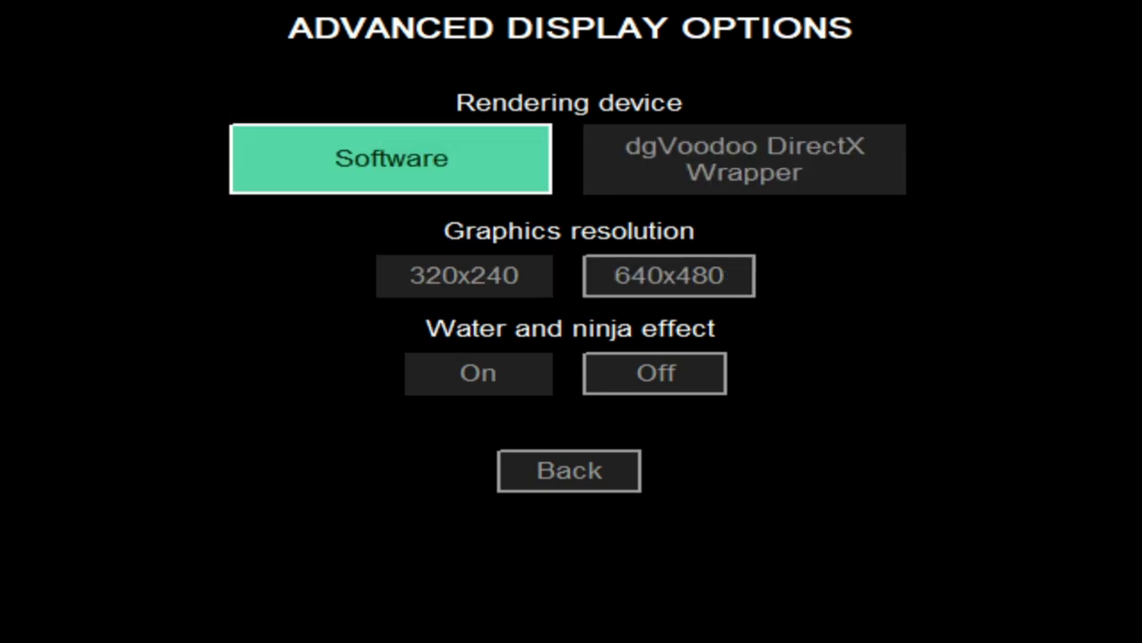
key(Down)
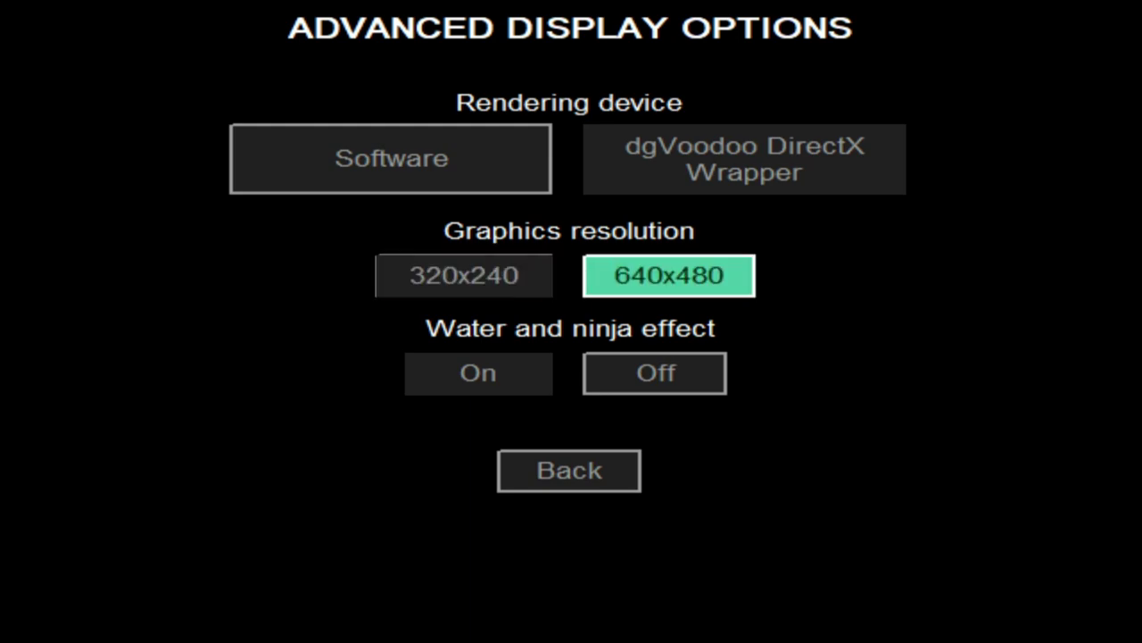
key(Down)
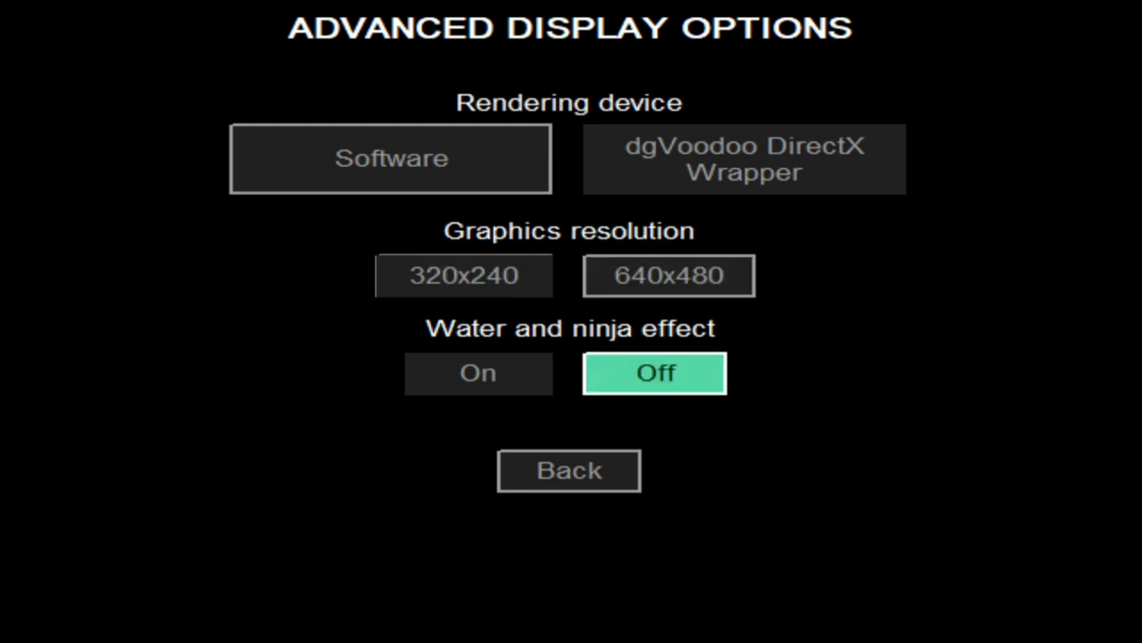
key(Left)
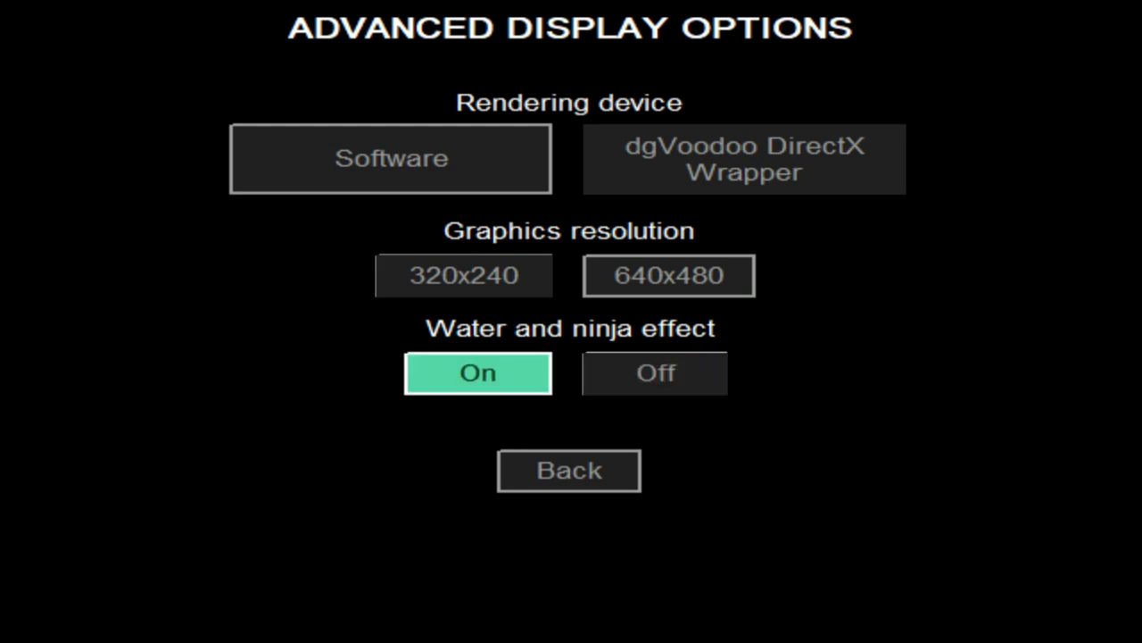
key(Down)
key(Return)
In the controller options, bind First person view to Button 3, Weapon to Button 2, Action to Button 1 and Crawl to Button 0.
key(Down)
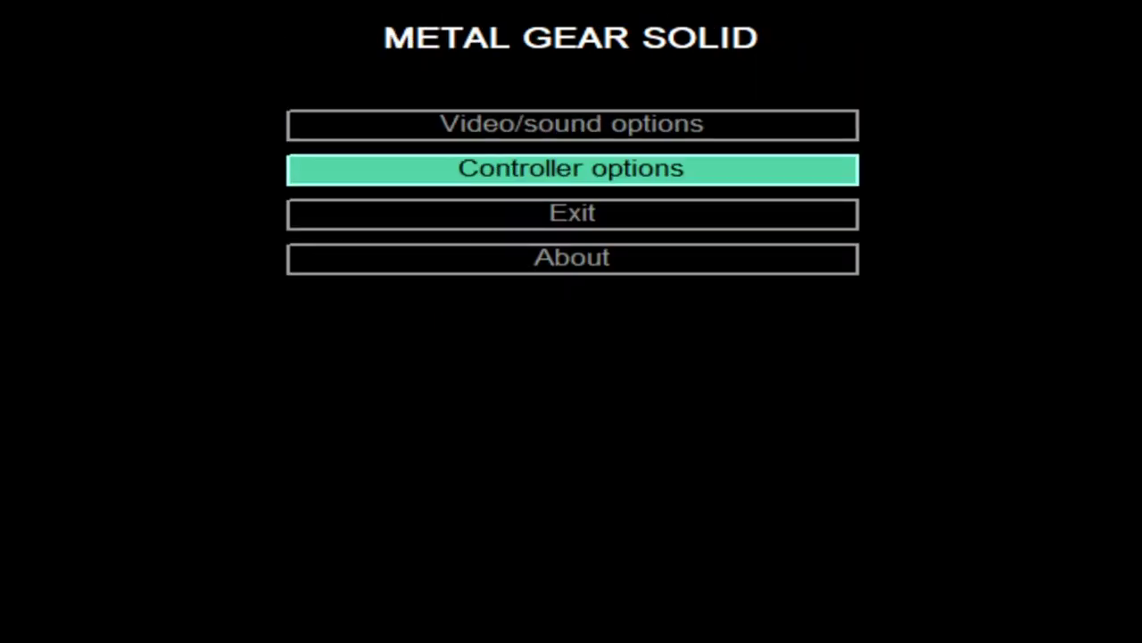
key(Return)
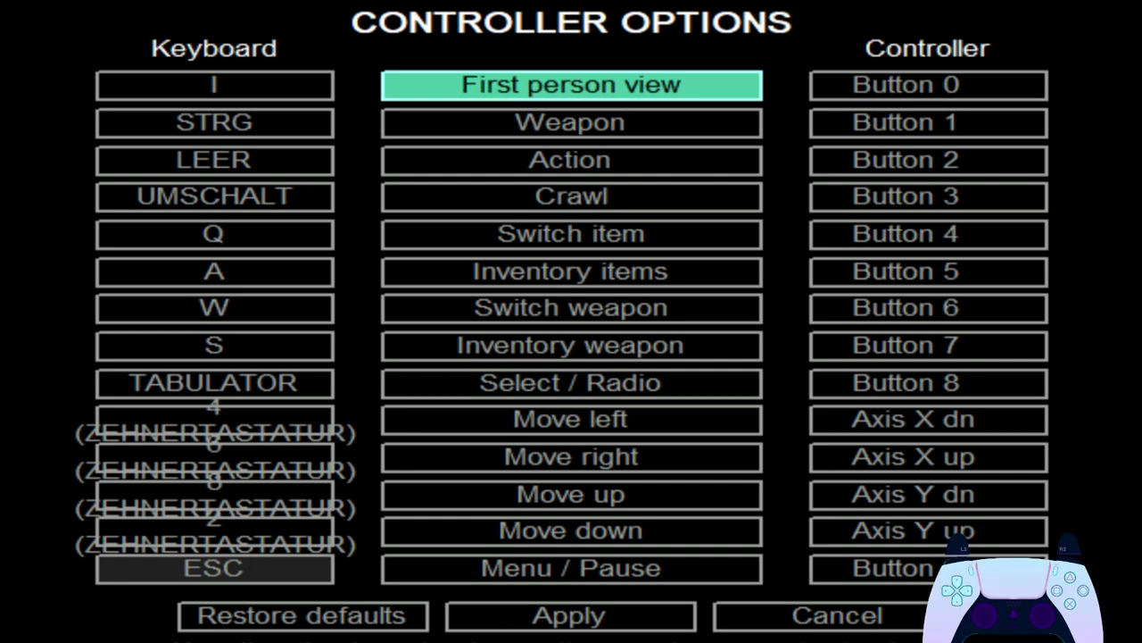
key(Up)
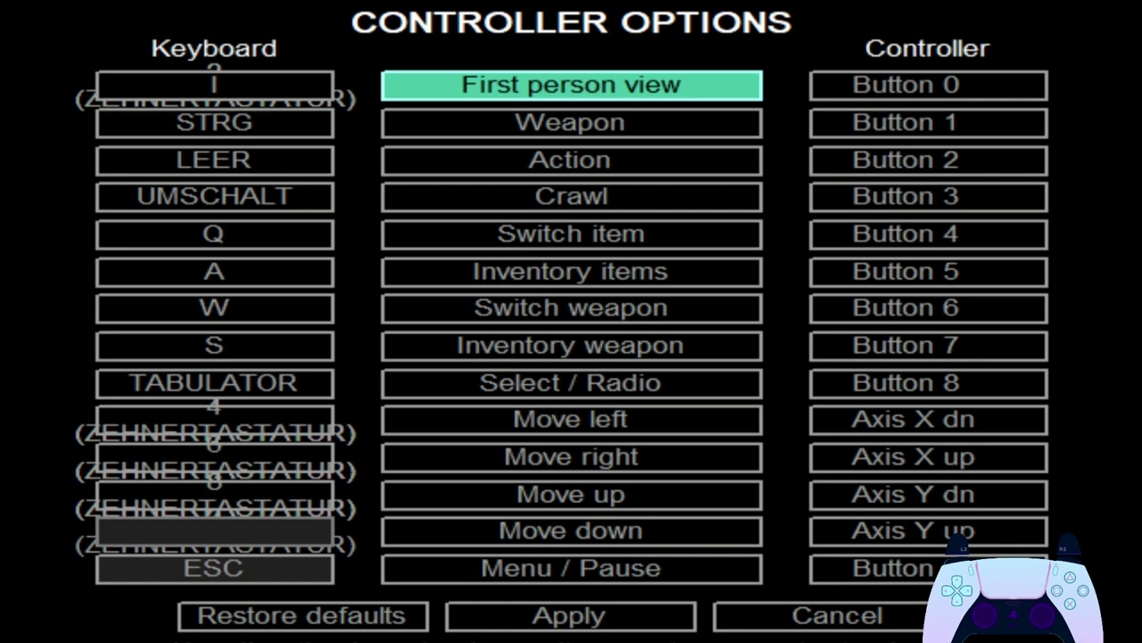
key(Return)
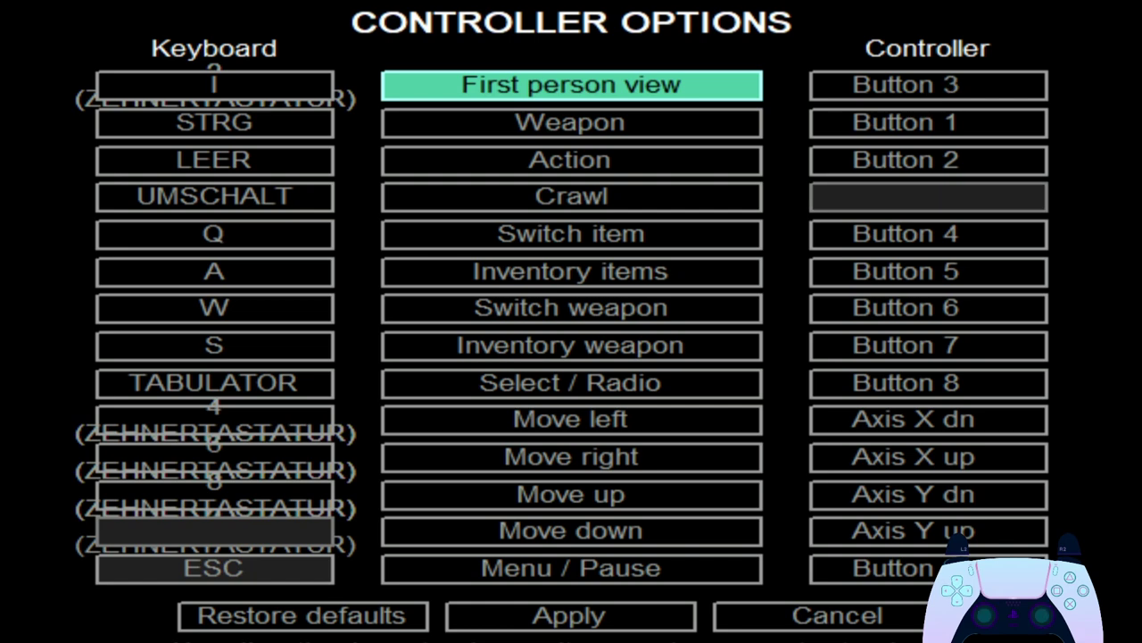
key(Down)
key(Return)
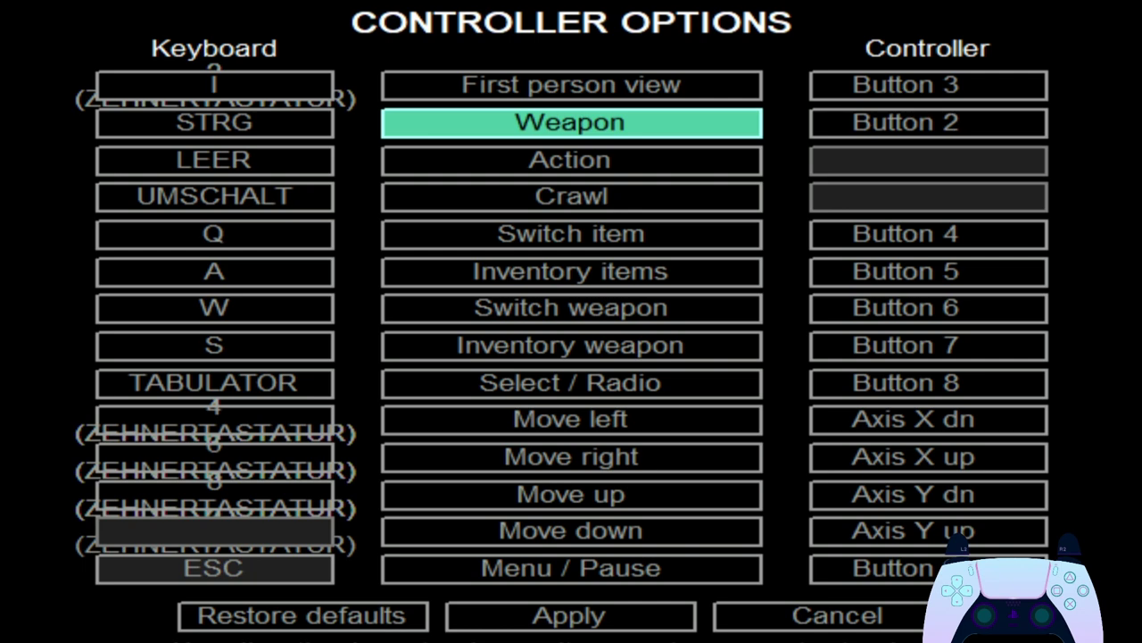
key(Down)
key(Return)
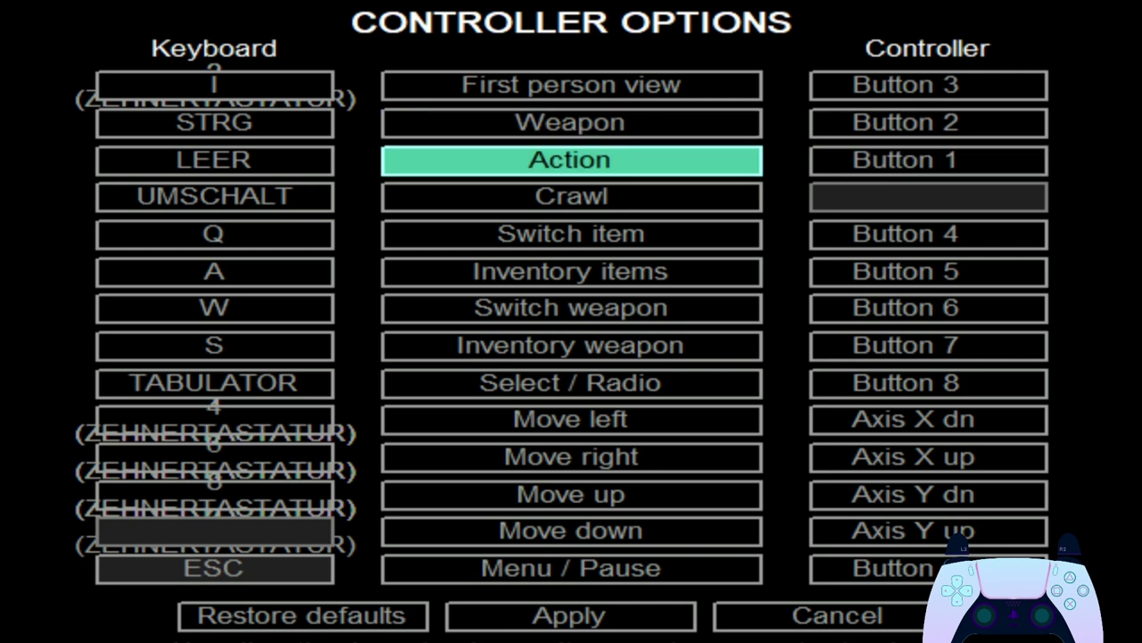
key(Down)
key(Return)
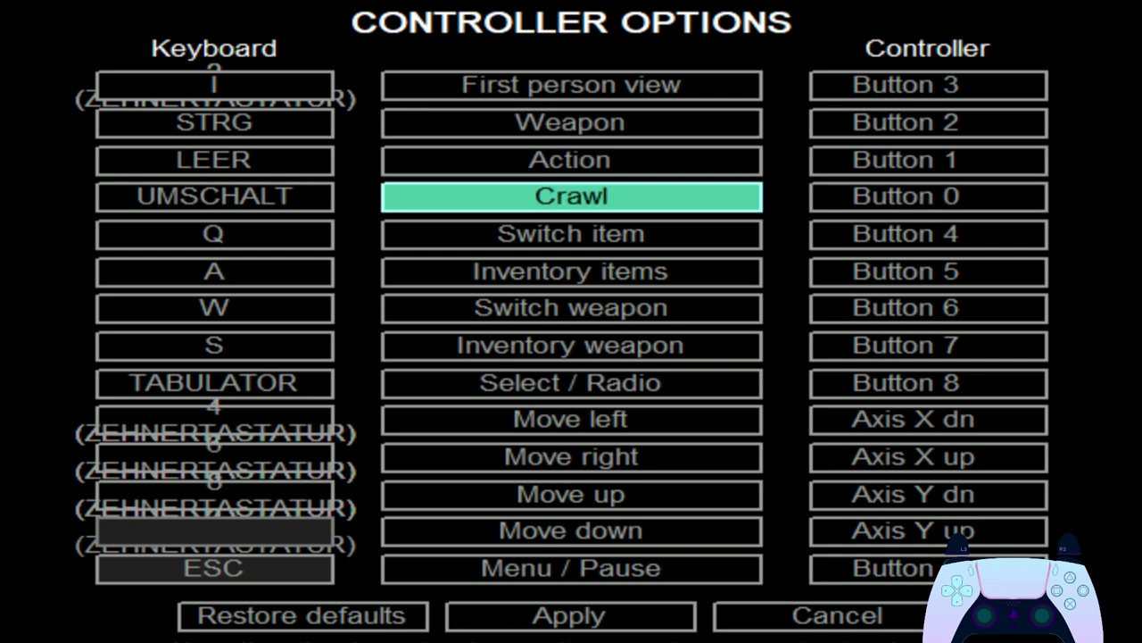
Bind Inventory items to Axis Z dn, Switch weapon to Button 5, Inventory weapon to Axis Z up and Select / Radio to Button 6.
key(Down)
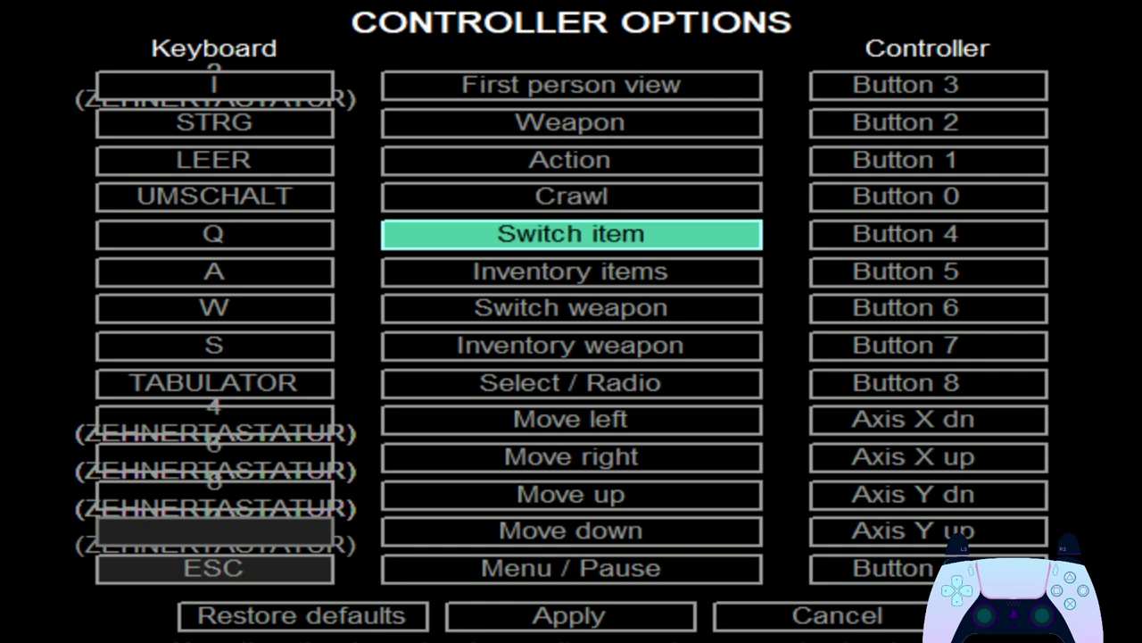
key(Down)
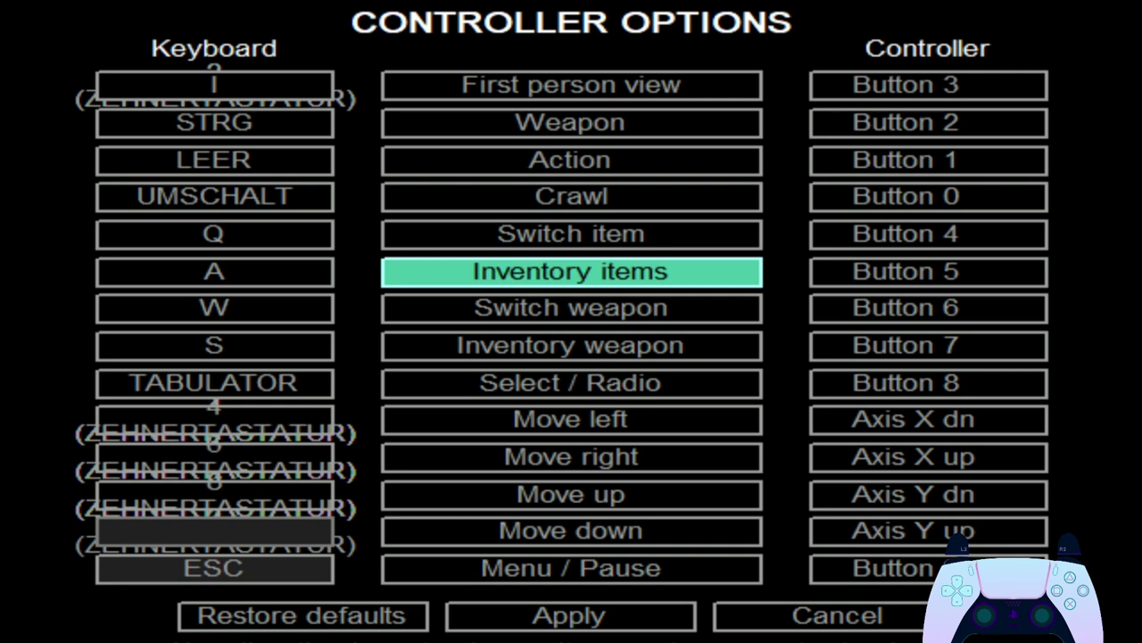
key(Return)
key(Down)
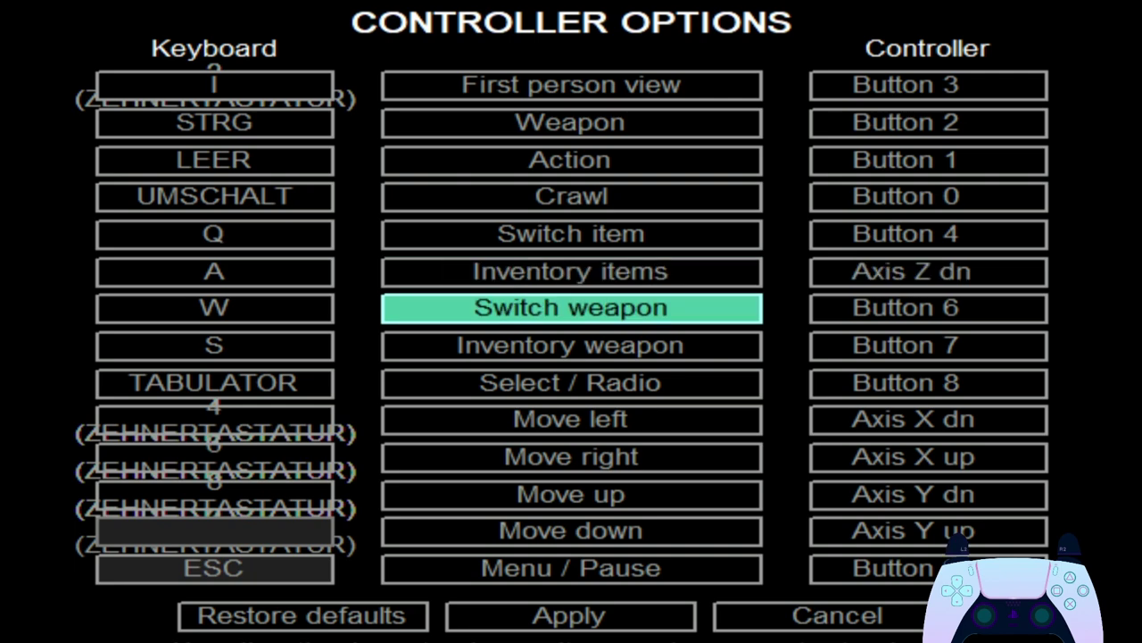
key(Return)
key(Down)
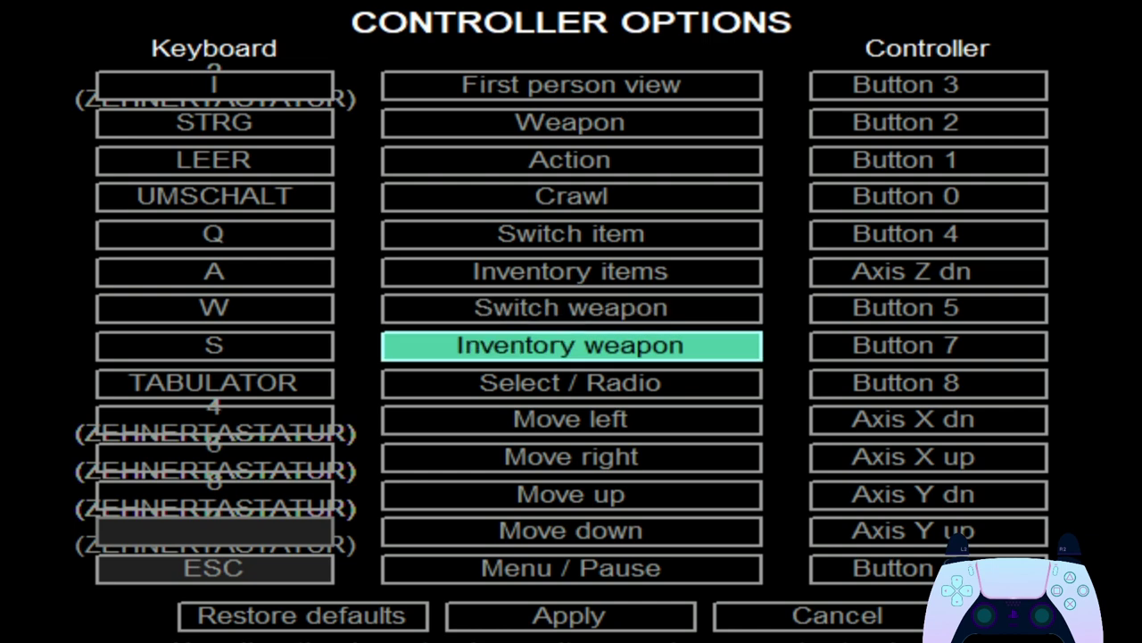
key(Return)
key(Down)
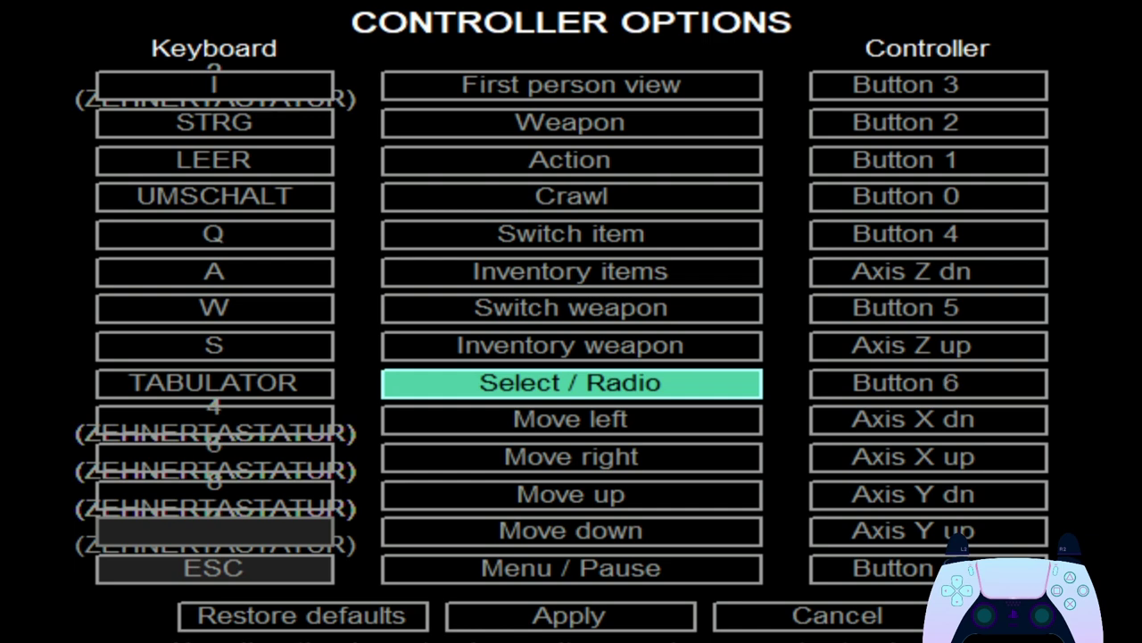
Bind the directional pad to movement: Move left to POV 270, right to POV 90, up to POV 0 and down to POV 180.
key(Down)
key(Return)
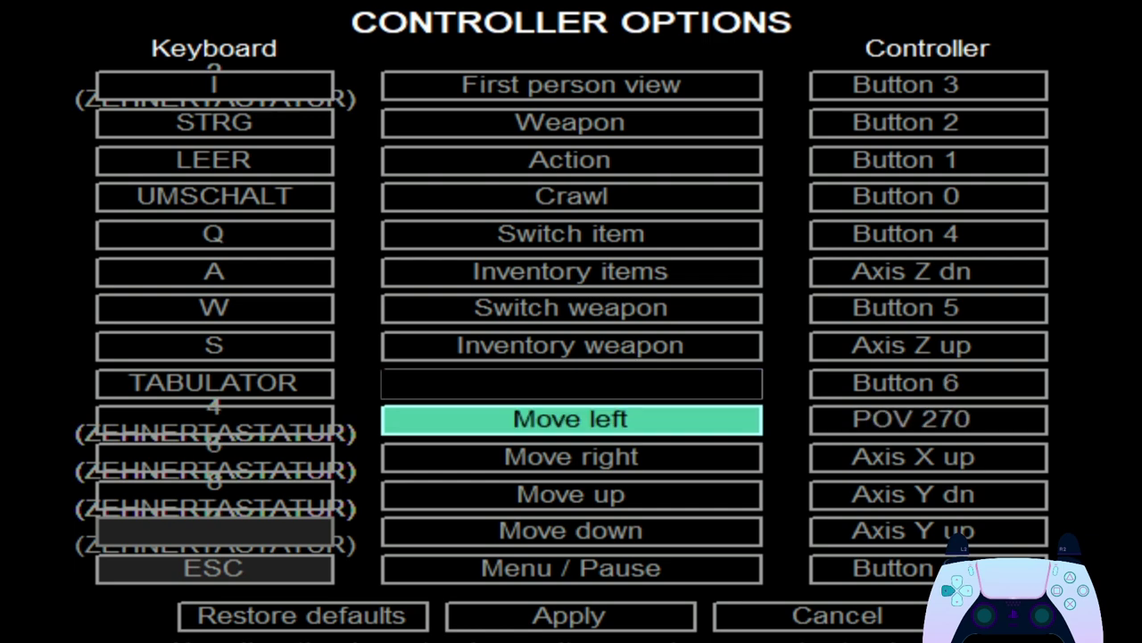
key(Down)
key(Return)
key(Down)
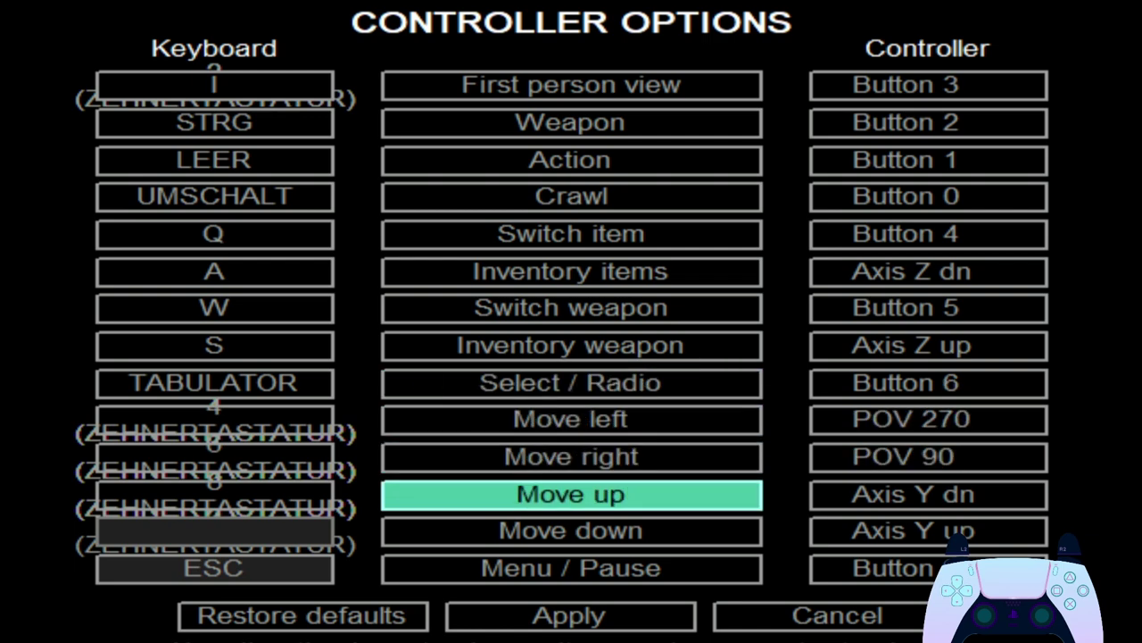
key(Return)
key(Up)
key(Down)
key(Down)
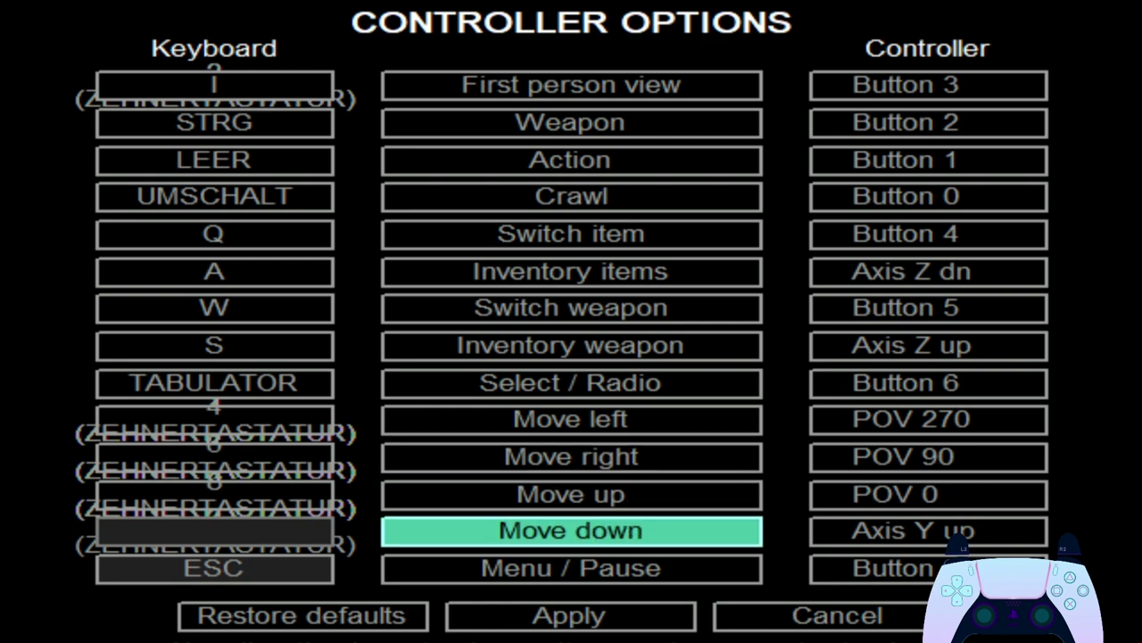
key(Return)
key(Down)
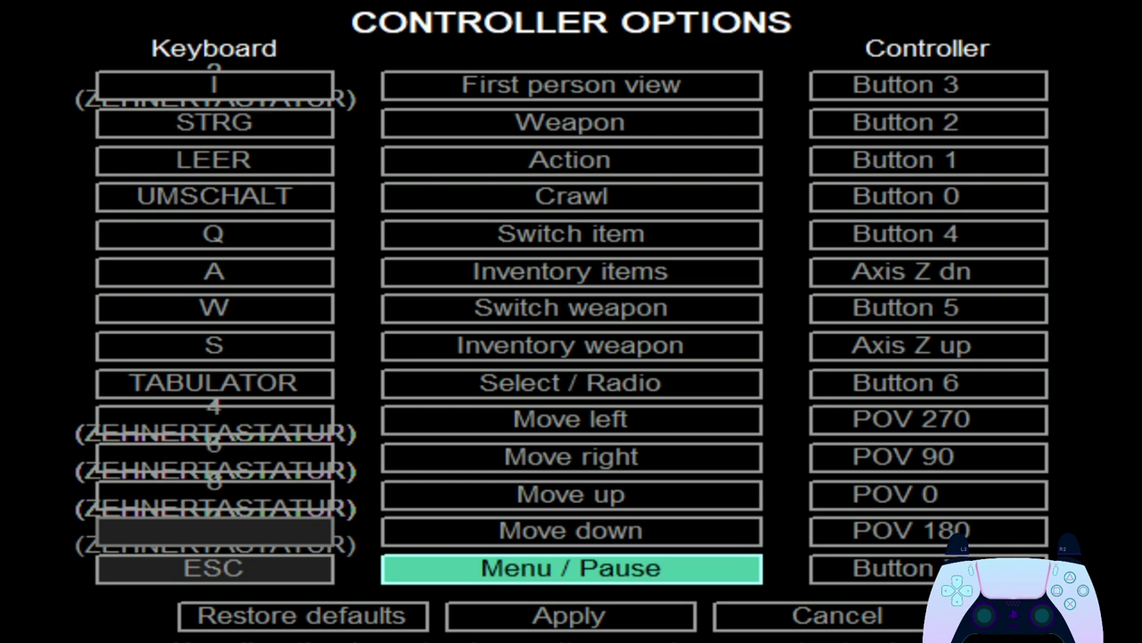
Apply the controller bindings and open the list of saved games.
key(Down)
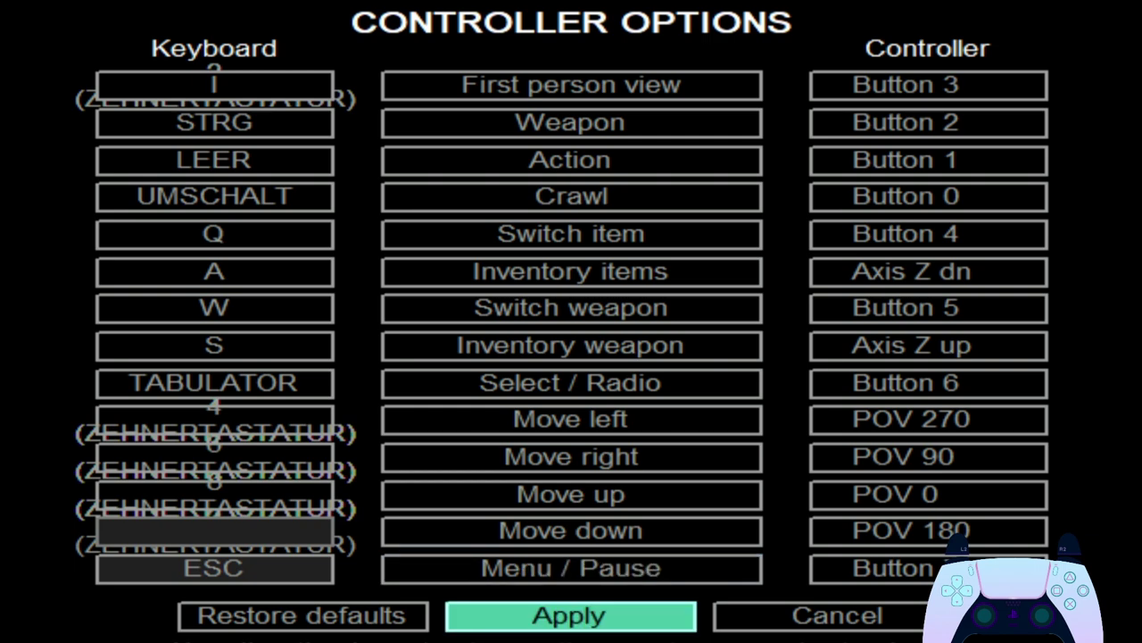
key(Return)
key(Down)
key(Down)
key(Up)
key(Return)
key(Up)
key(Return)
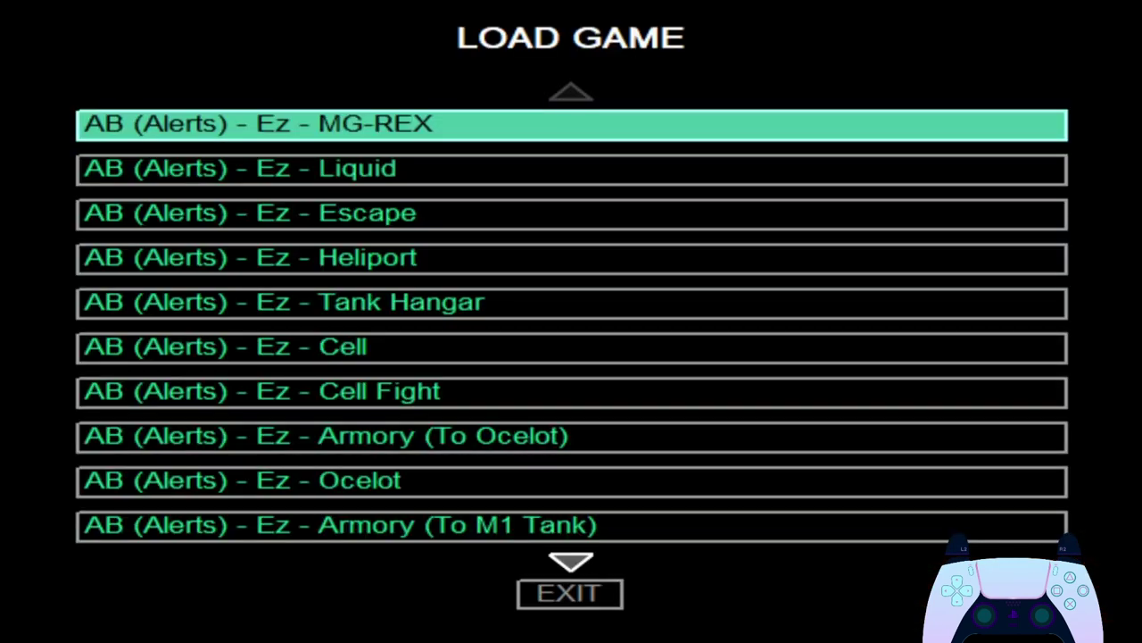
Load a Canyon practice save from the saved games list.
key(Down)
key(Down)
key(Down)
key(Down)
key(Down)
key(Down)
key(Down)
key(Down)
key(Down)
key(Down)
key(Down)
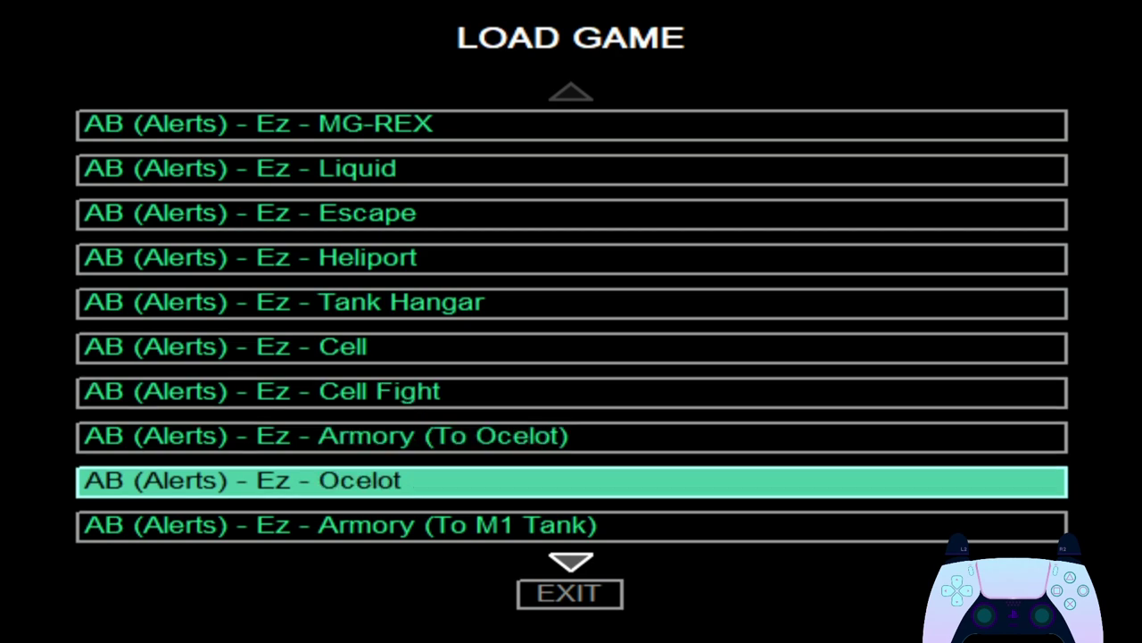
key(Down)
key(Up)
key(Up)
key(Up)
key(Return)
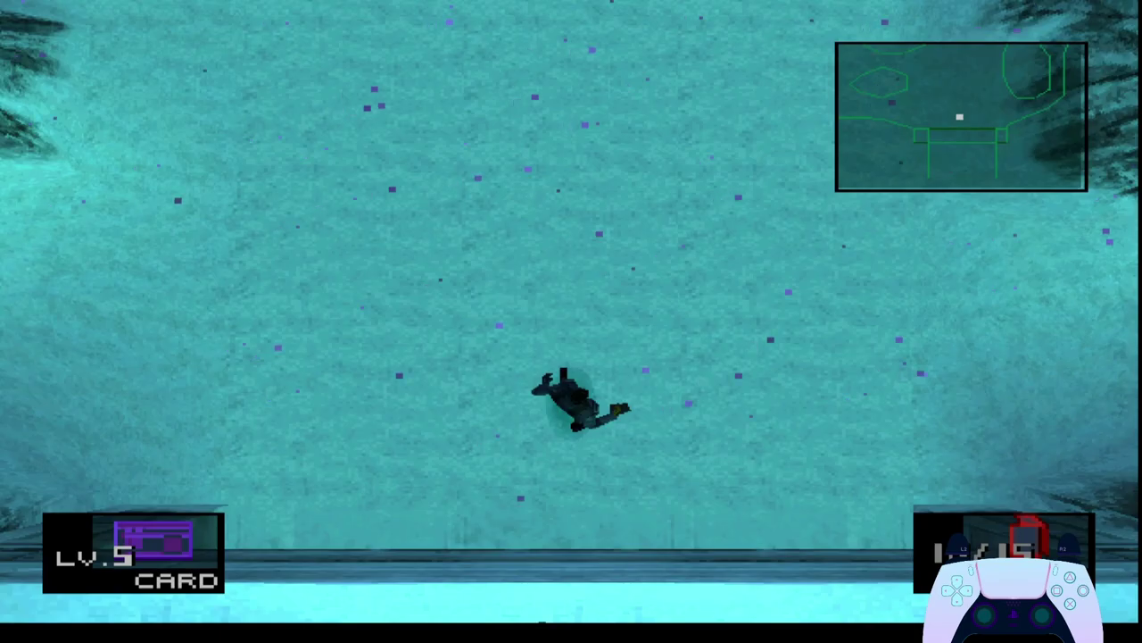
Test the movement bindings by running the character in all four directions across the snow.
key(Right)
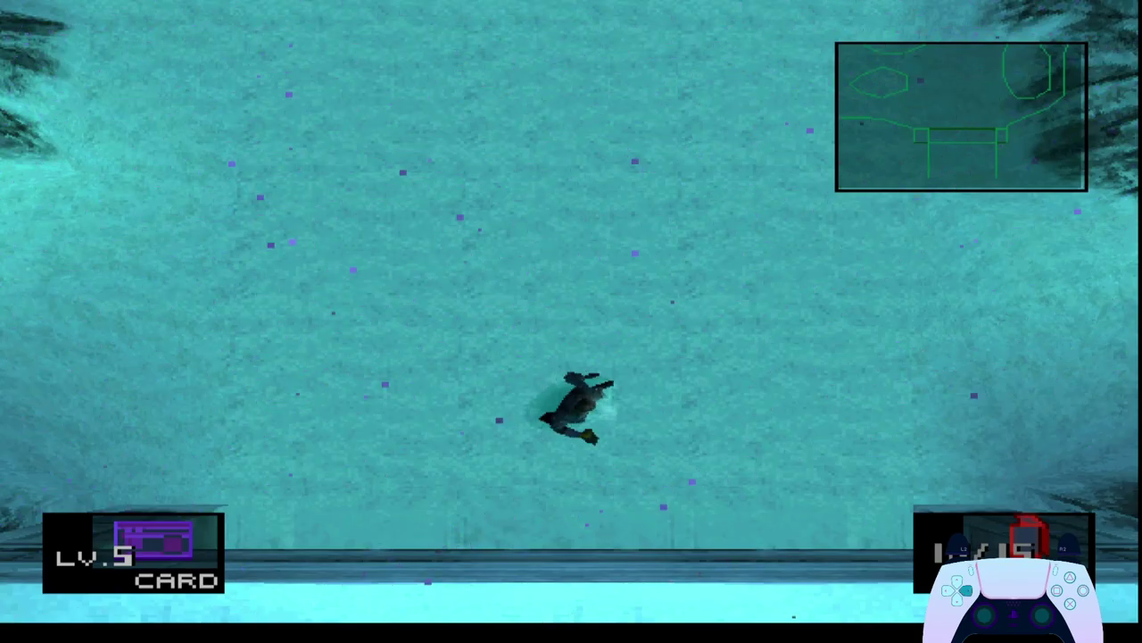
key(Left)
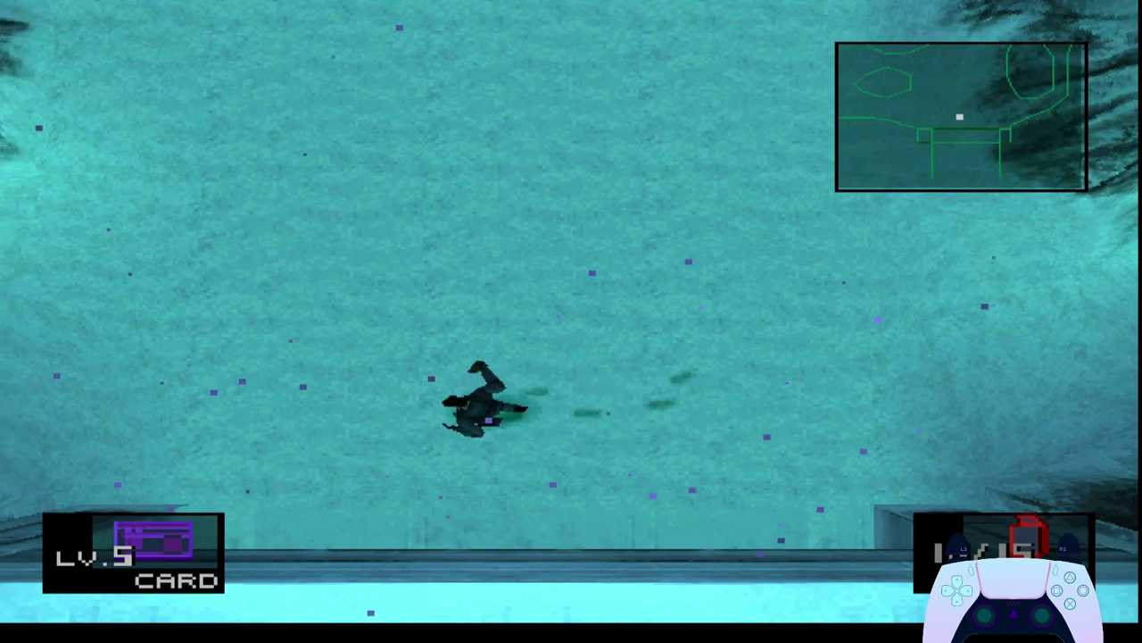
key(Up)
key(Down)
key(Down)
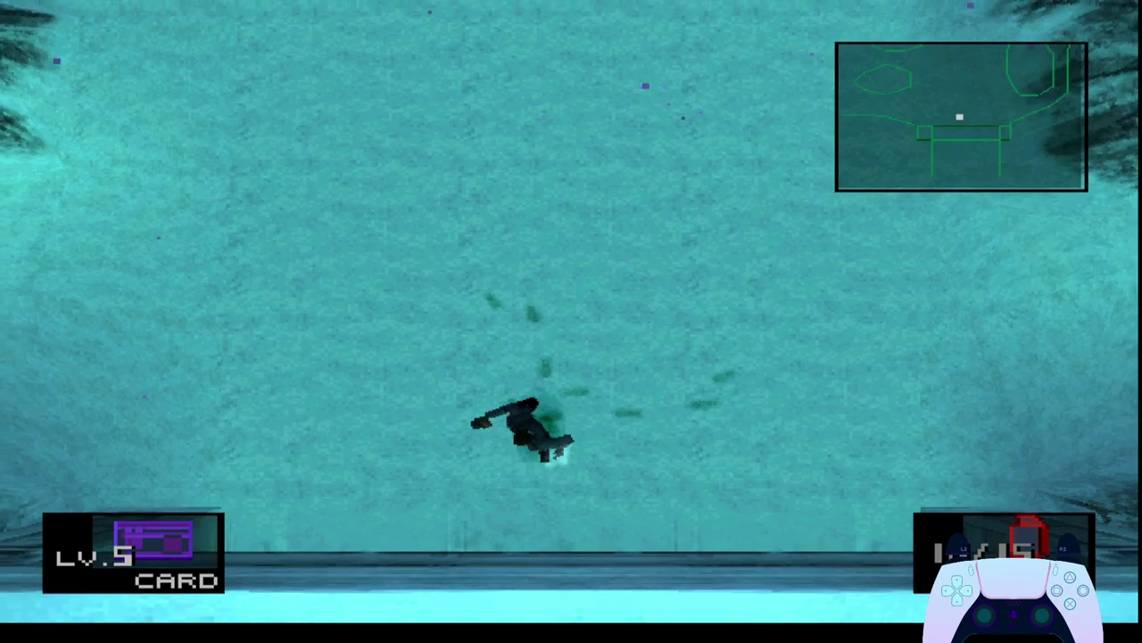
key(Left)
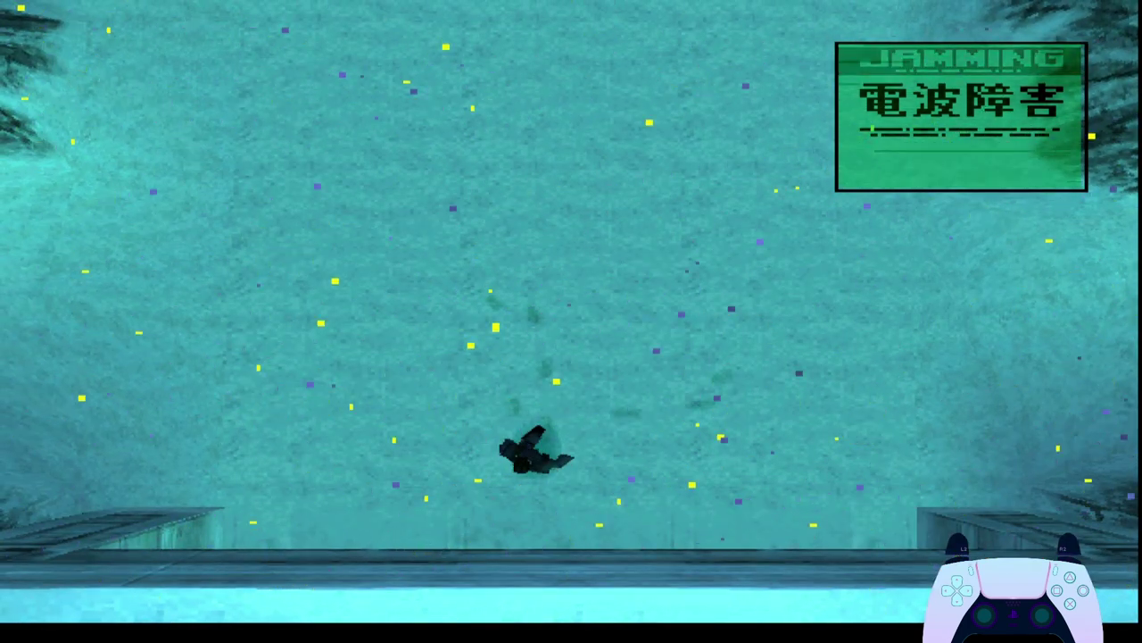
Test the item and weapon inventory bindings in the game.
key(1)
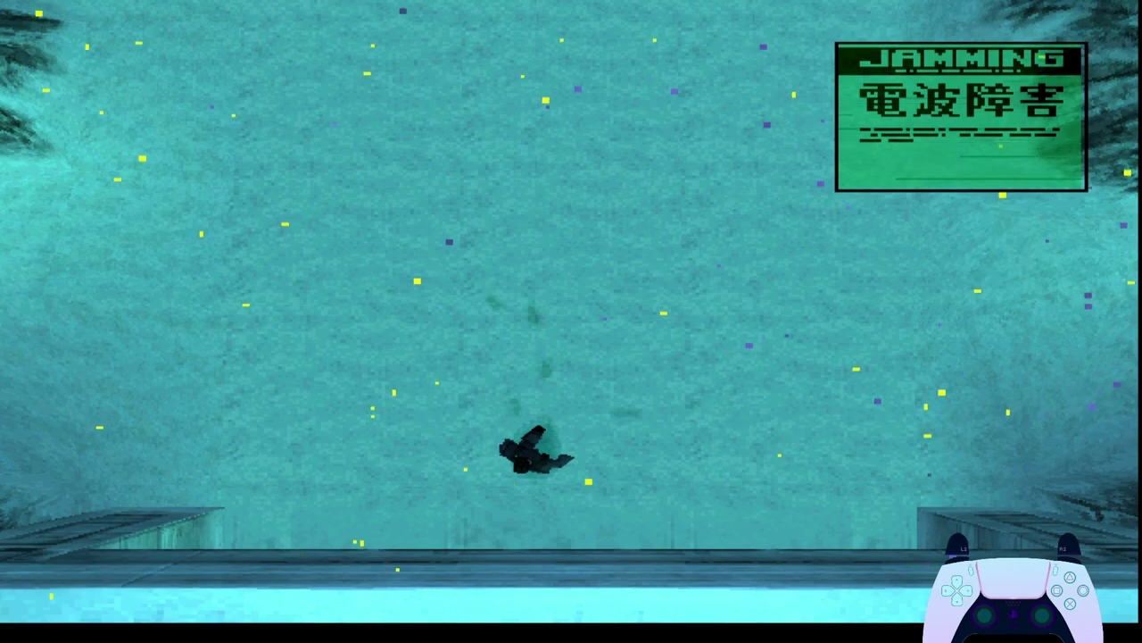
key(2)
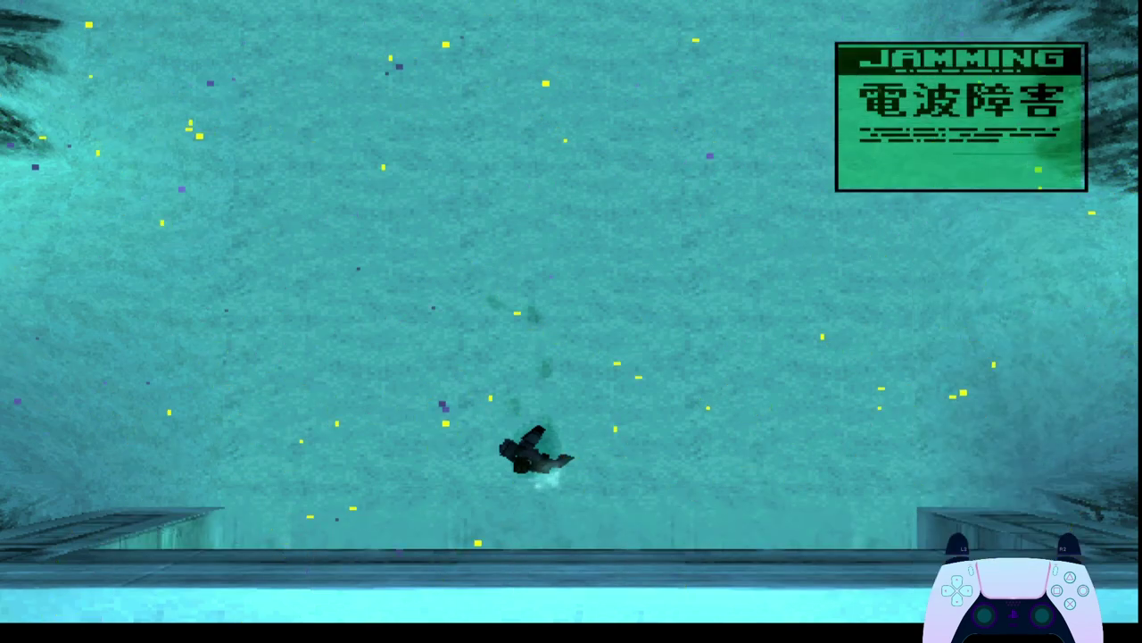
key(1)
key(2)
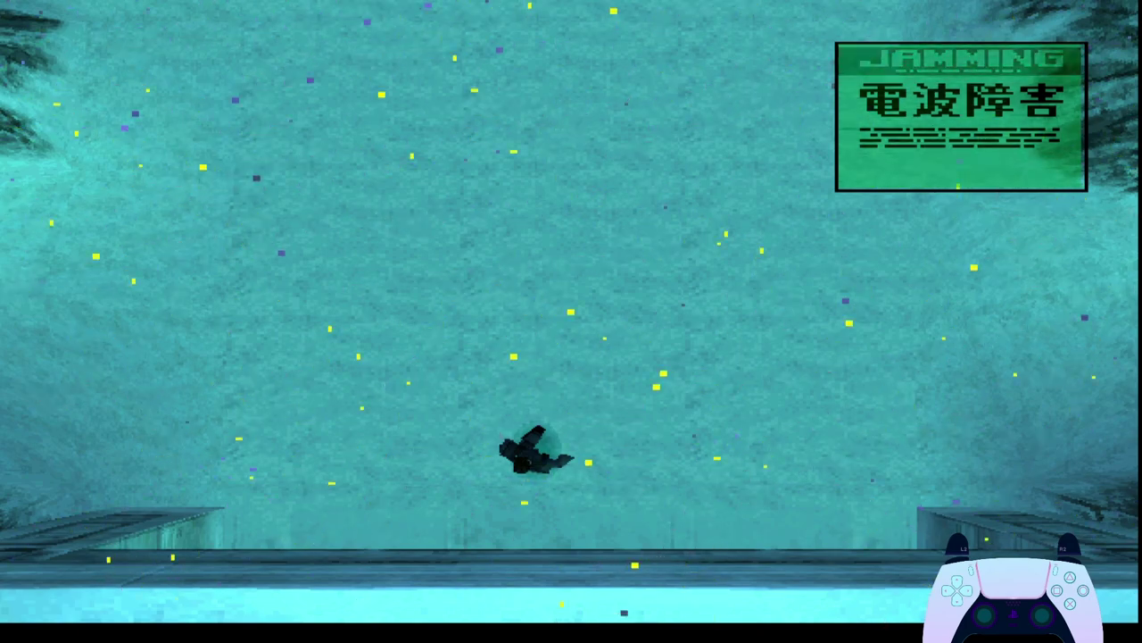
In the controller options, rebind Inventory items to Axis Z up and Inventory weapon to Axis Z dn.
key(Escape)
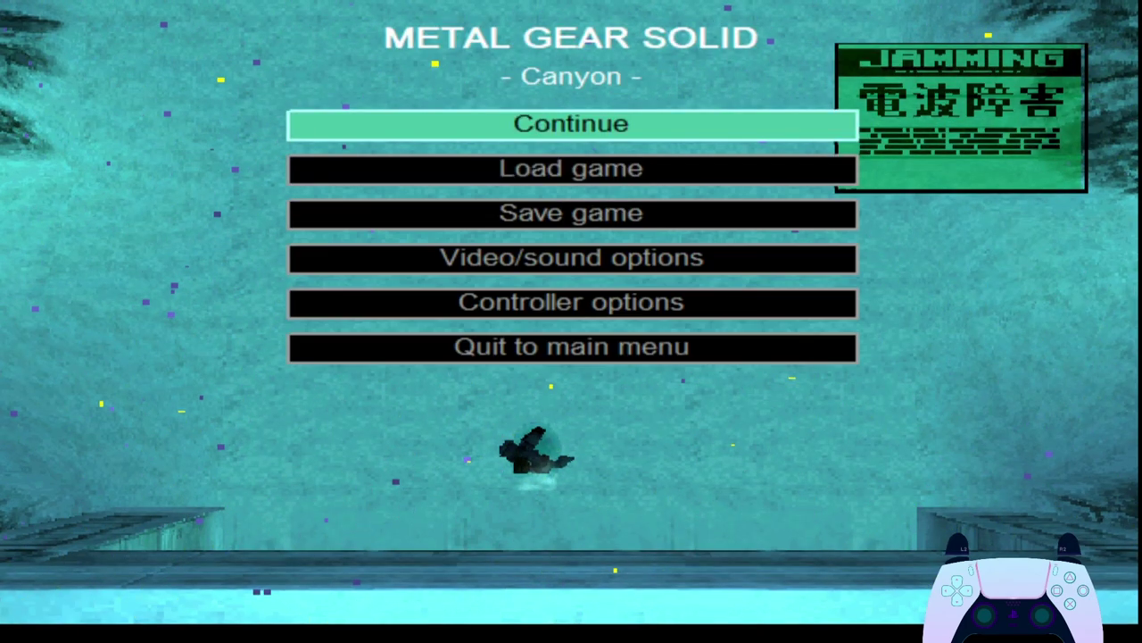
key(Down)
key(Down)
key(Down)
key(Down)
key(Return)
key(Down)
key(Down)
key(Down)
key(Down)
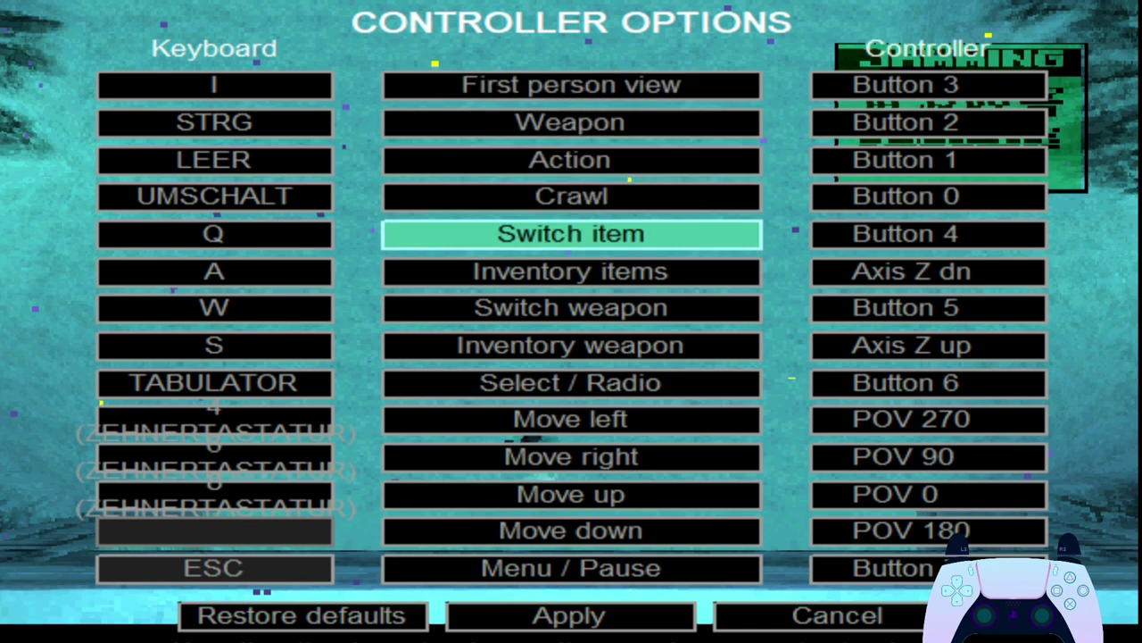
key(Down)
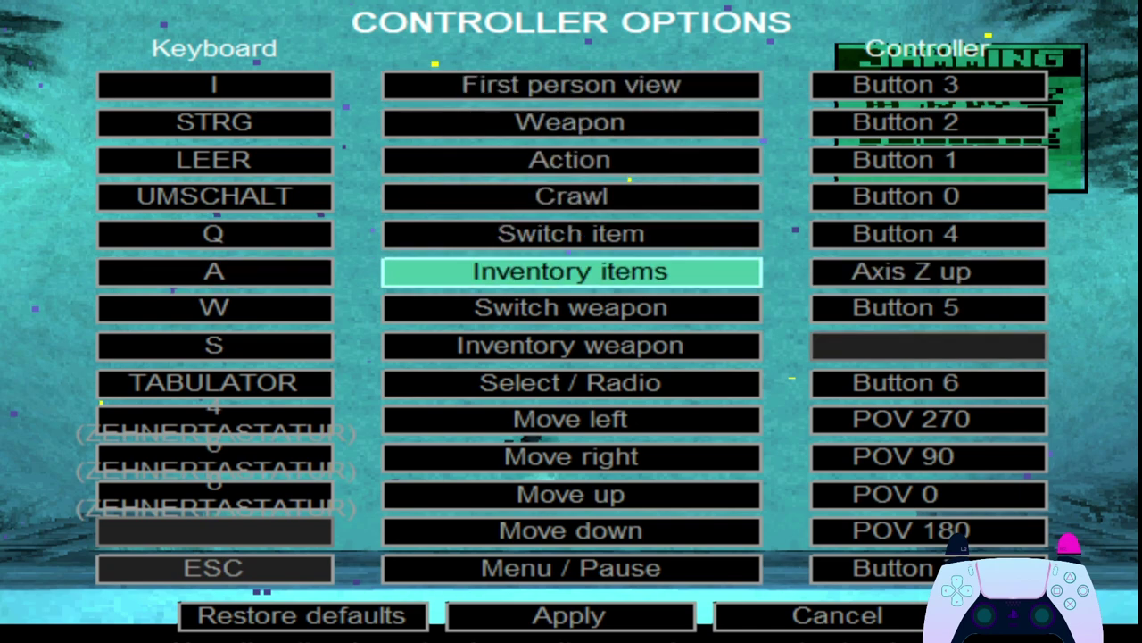
key(Down)
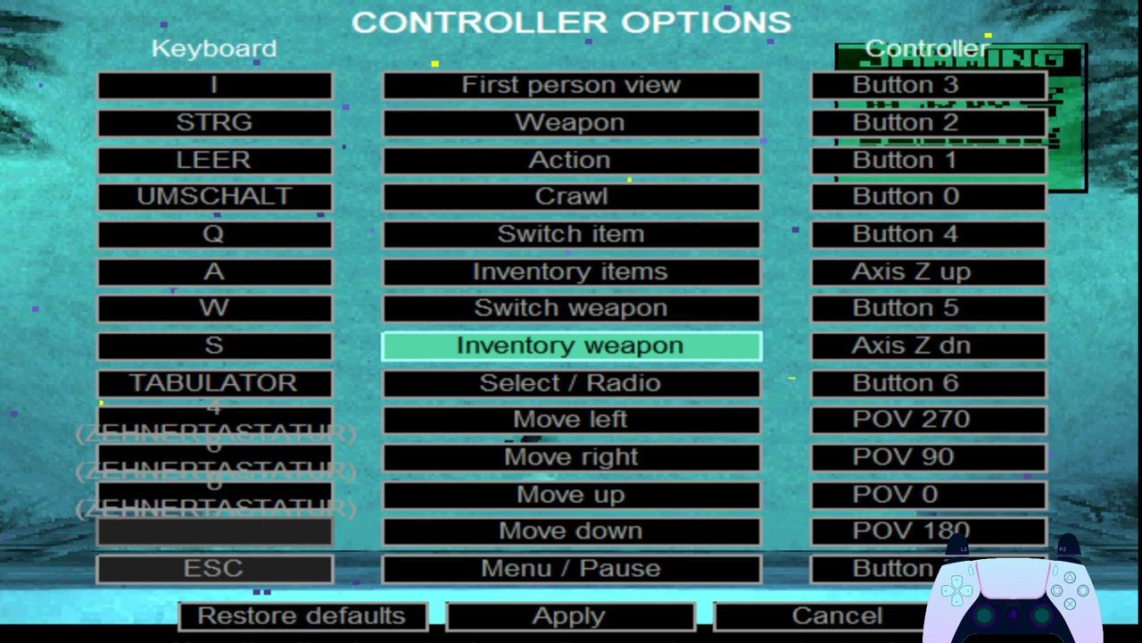
Apply the swapped inventory bindings and resume the Canyon game.
key(Down)
key(Down)
key(Down)
key(Down)
key(Down)
key(Down)
key(Down)
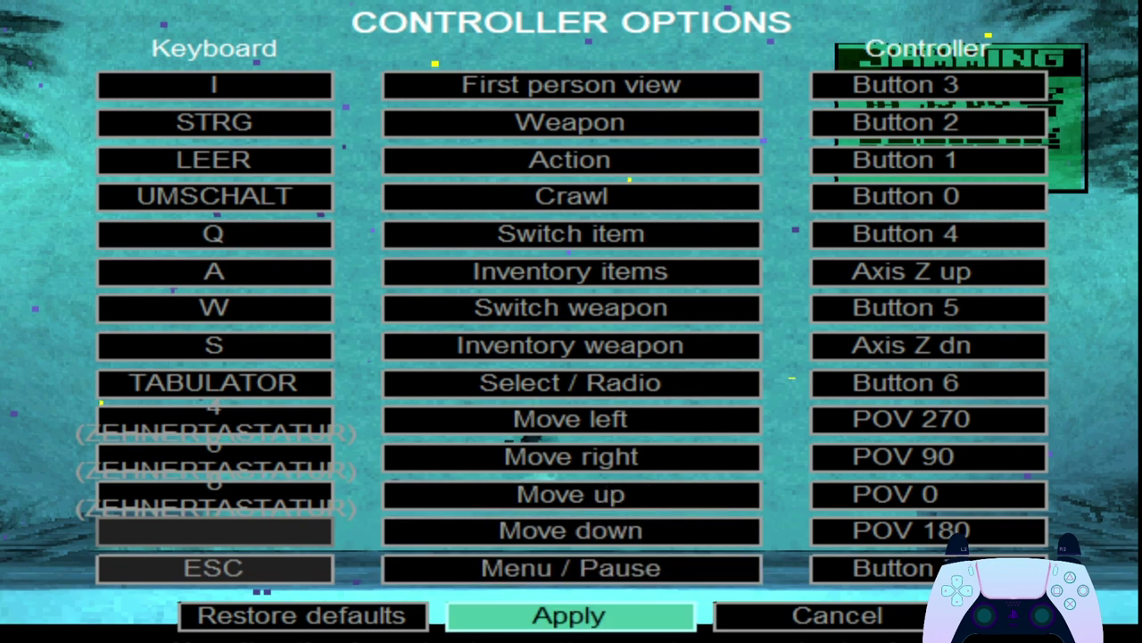
key(Return)
key(Up)
key(Up)
key(Up)
key(Return)
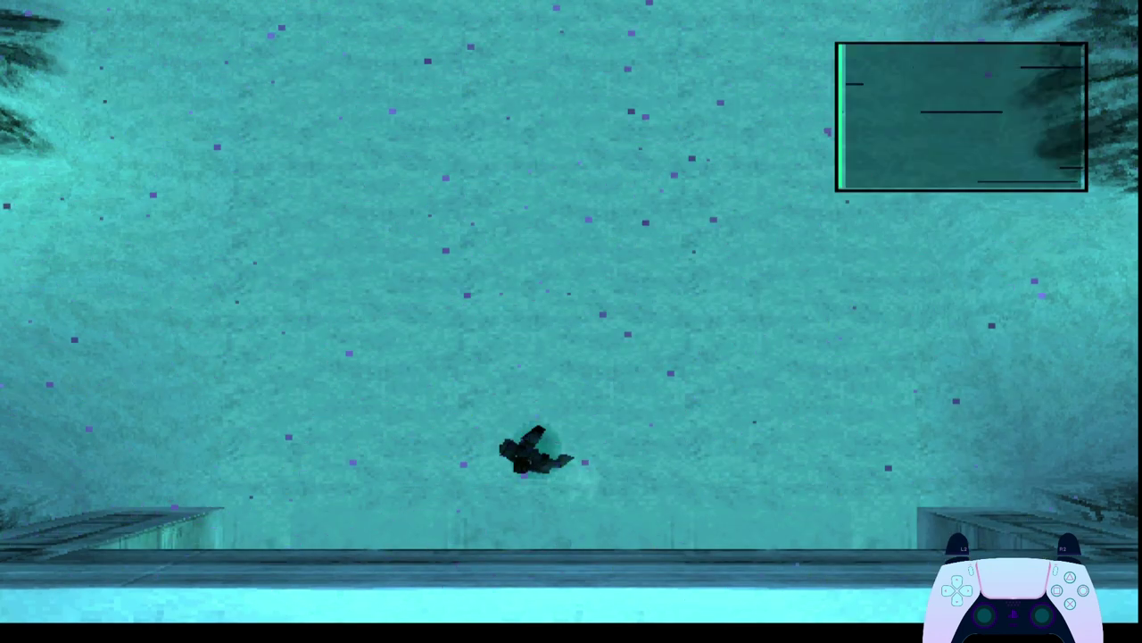
Test the directional pad movement by turning and running the character in straight and diagonal directions across the snow.
key(3)
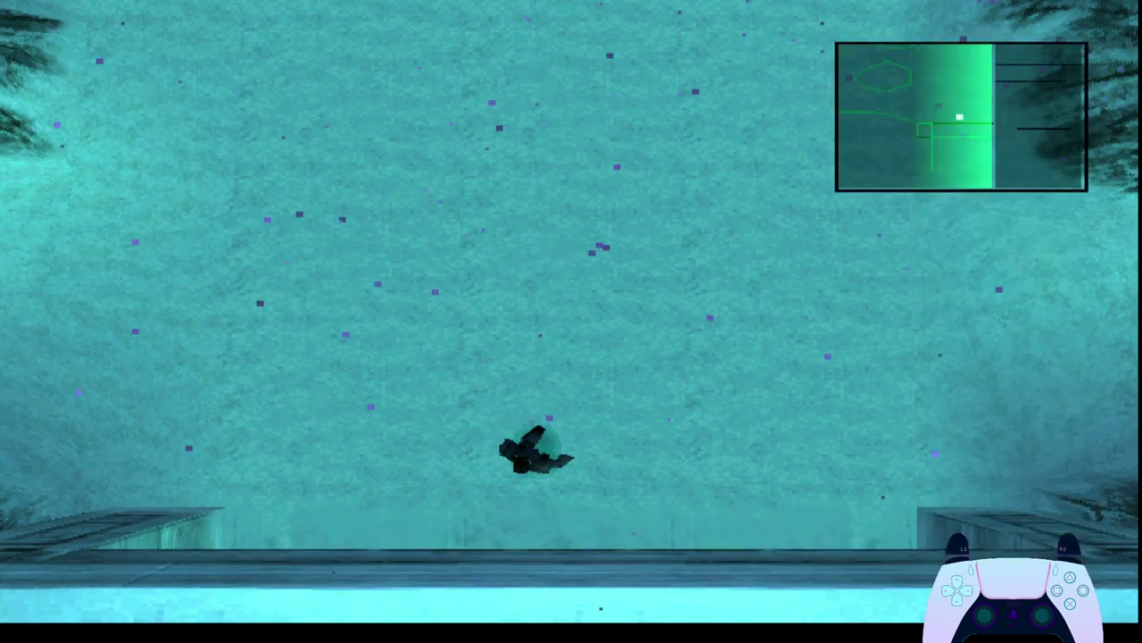
key(1)
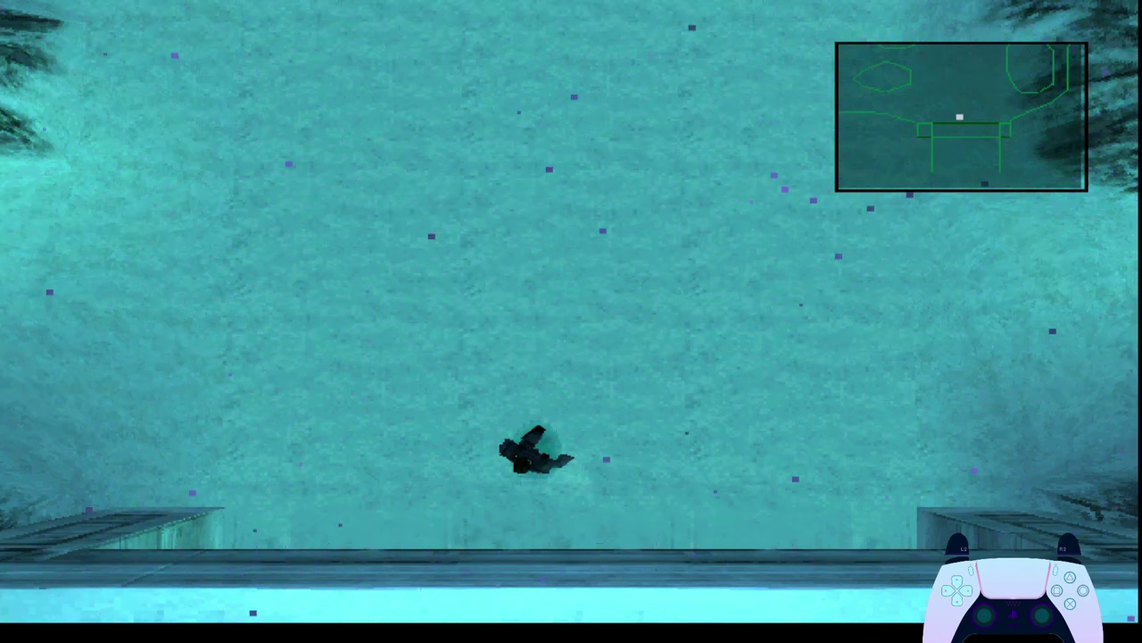
key(Right)
key(Down)
key(Down)
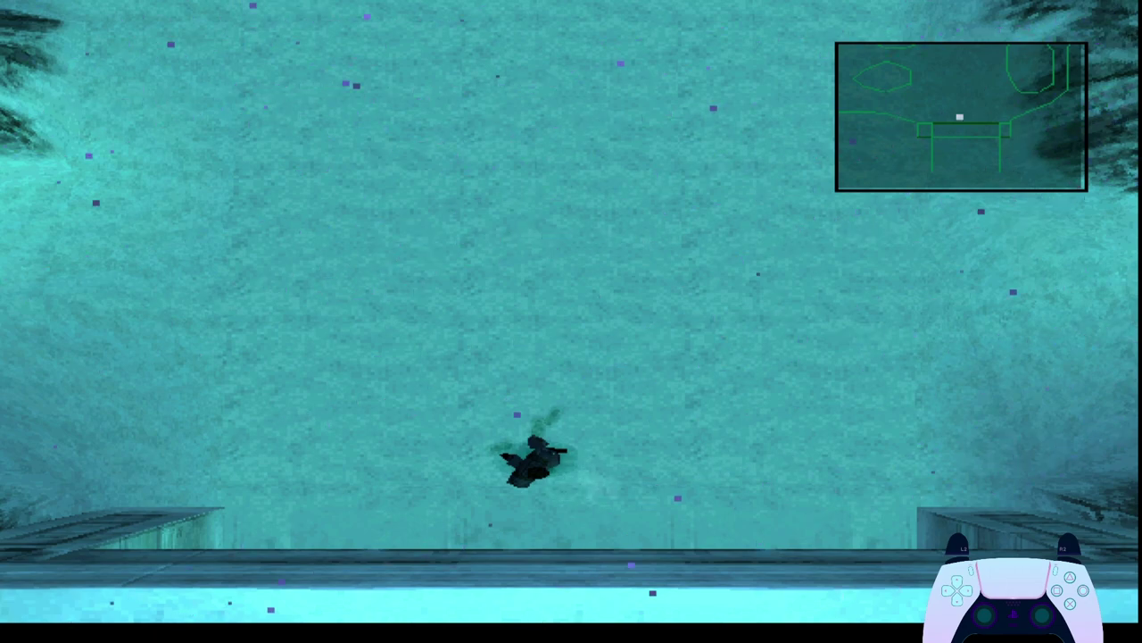
key(Down)
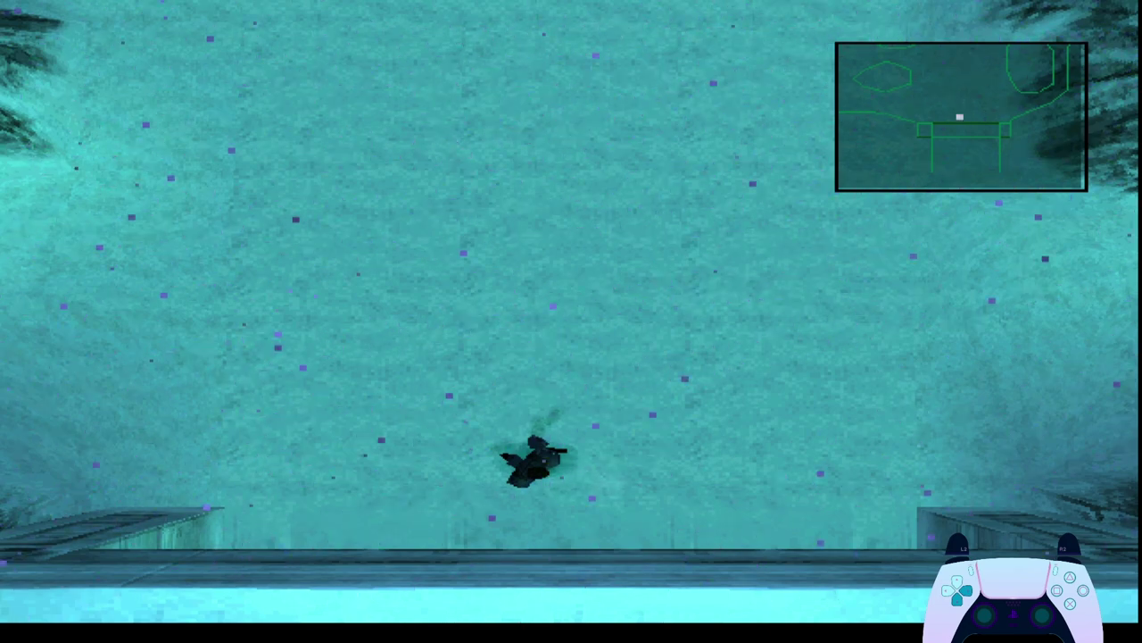
key(Left)
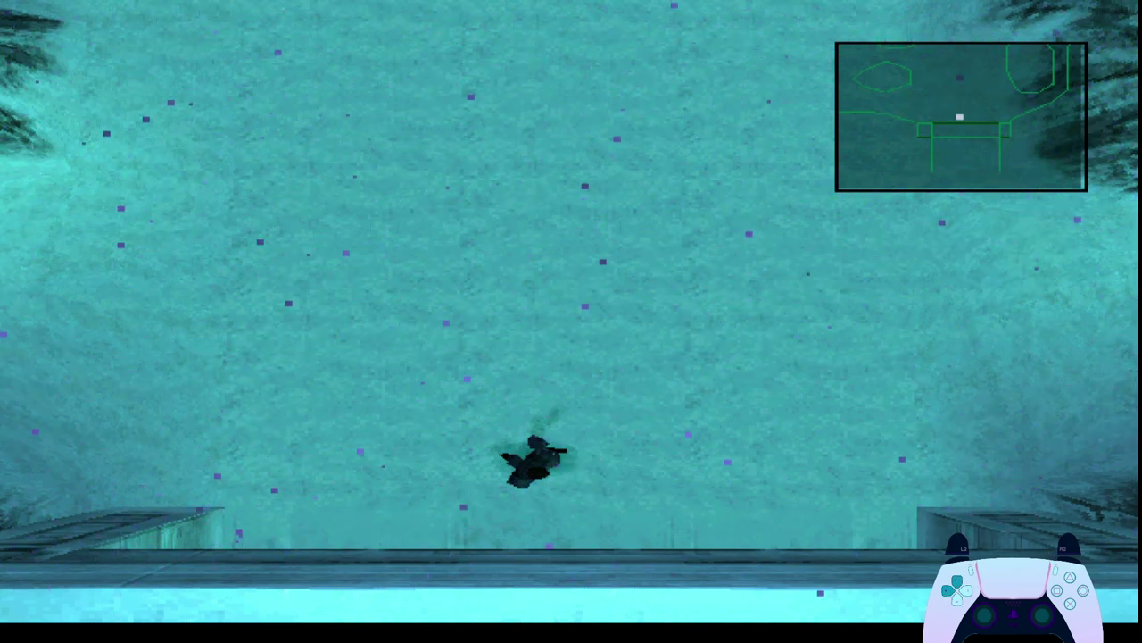
key(Left)
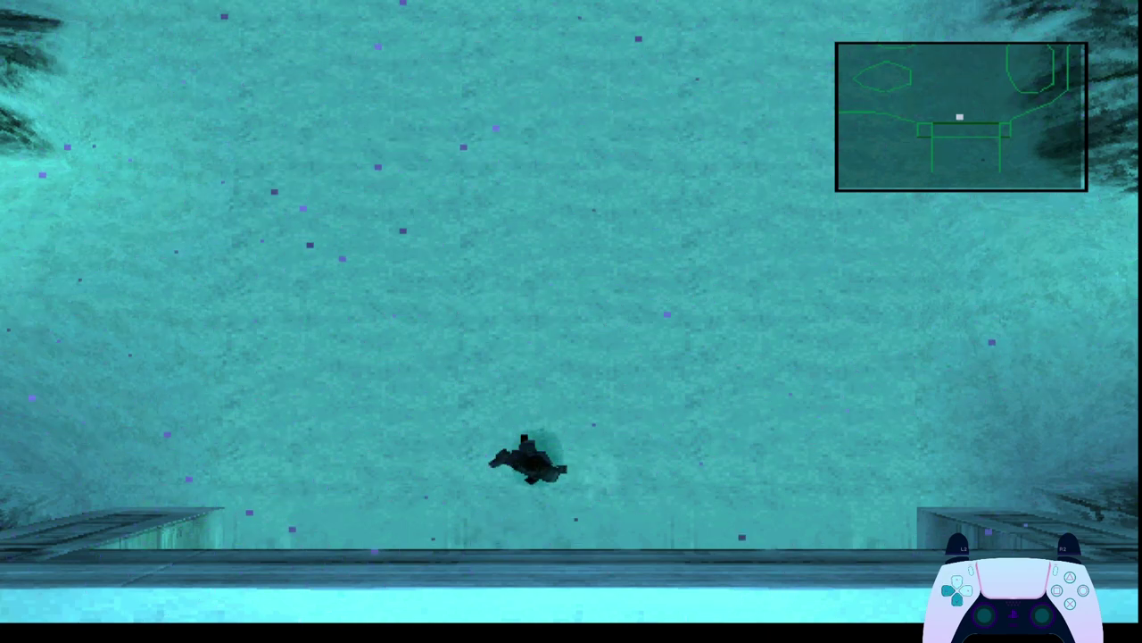
key(Down)
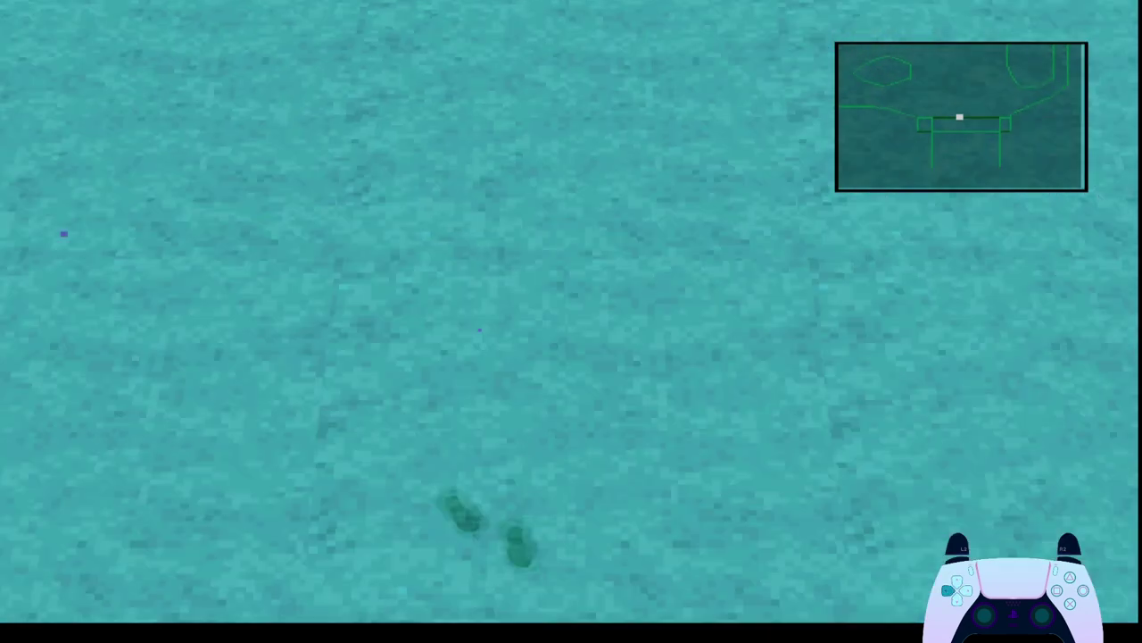
key(Down)
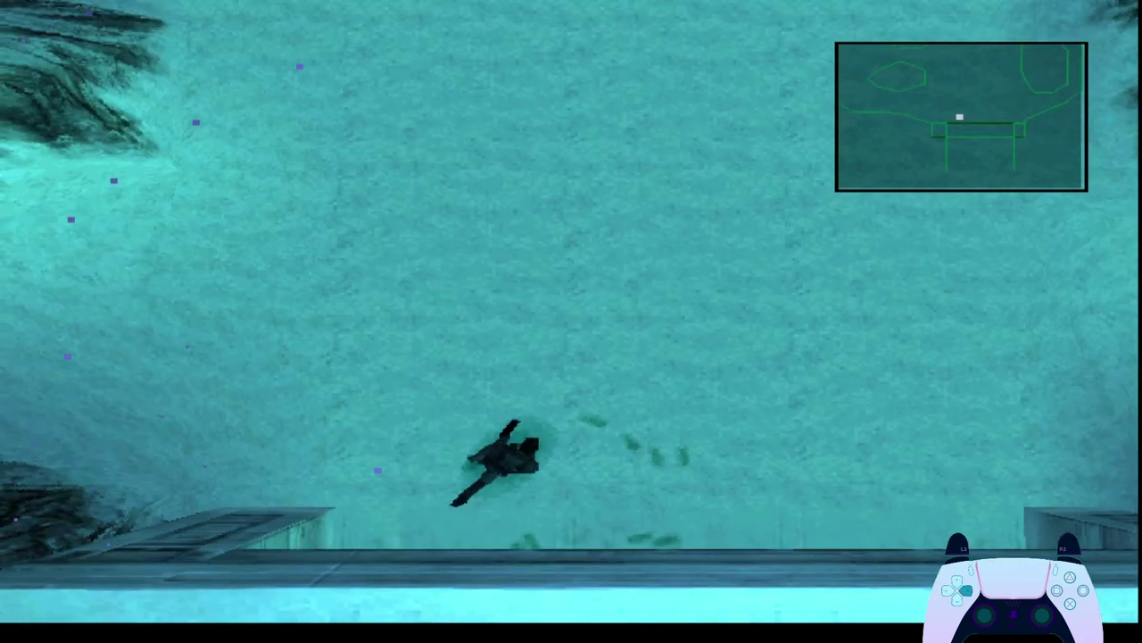
key(Down)
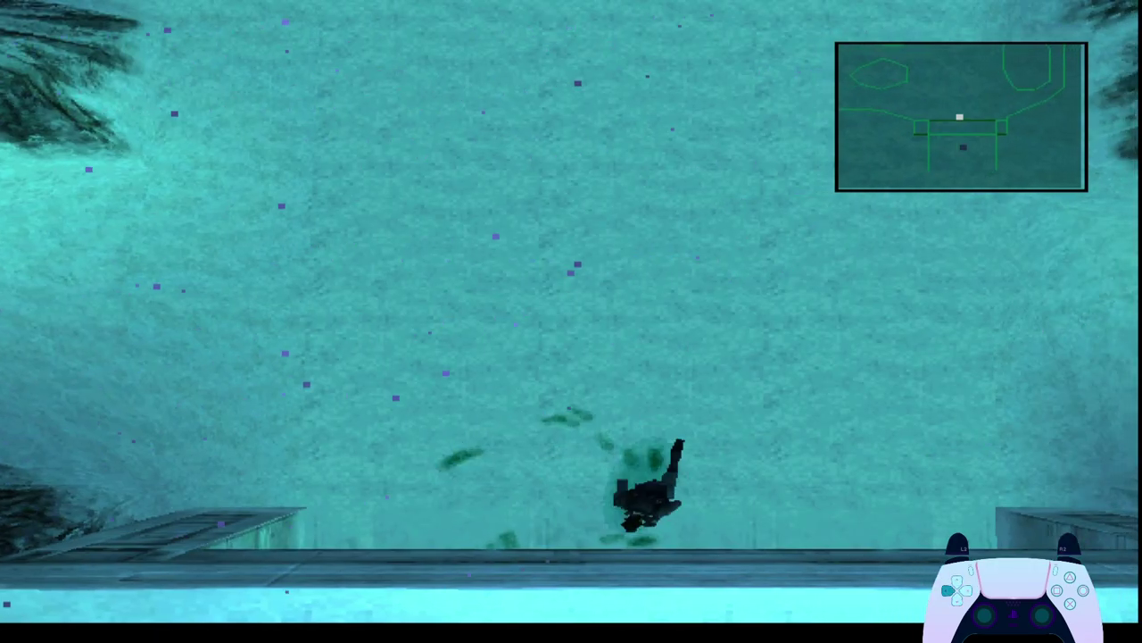
key(Down)
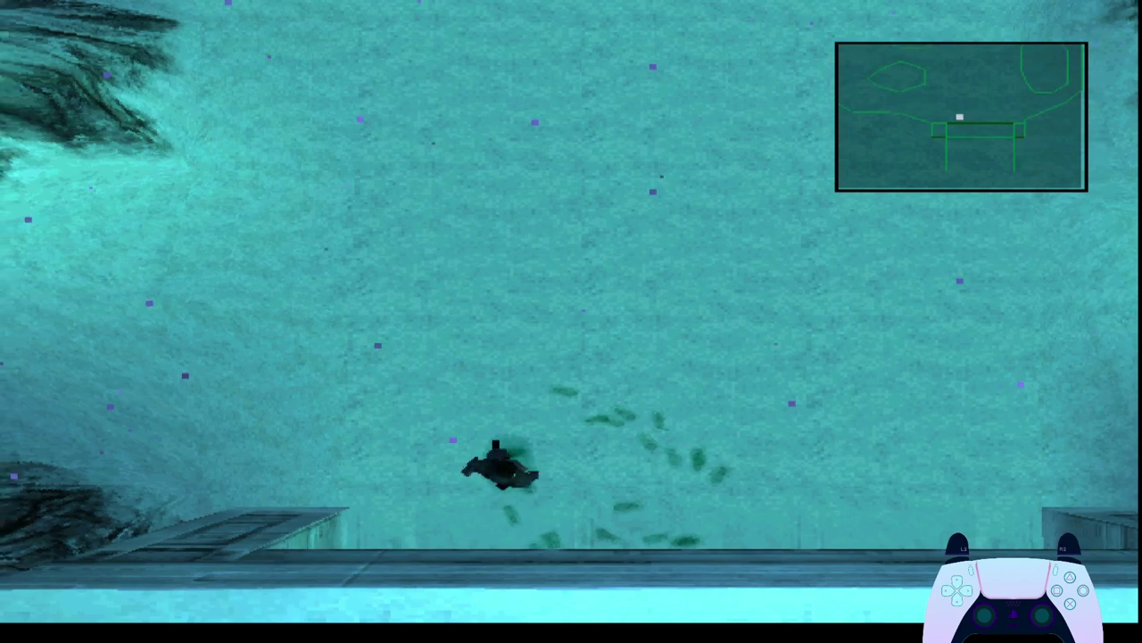
key(Left)
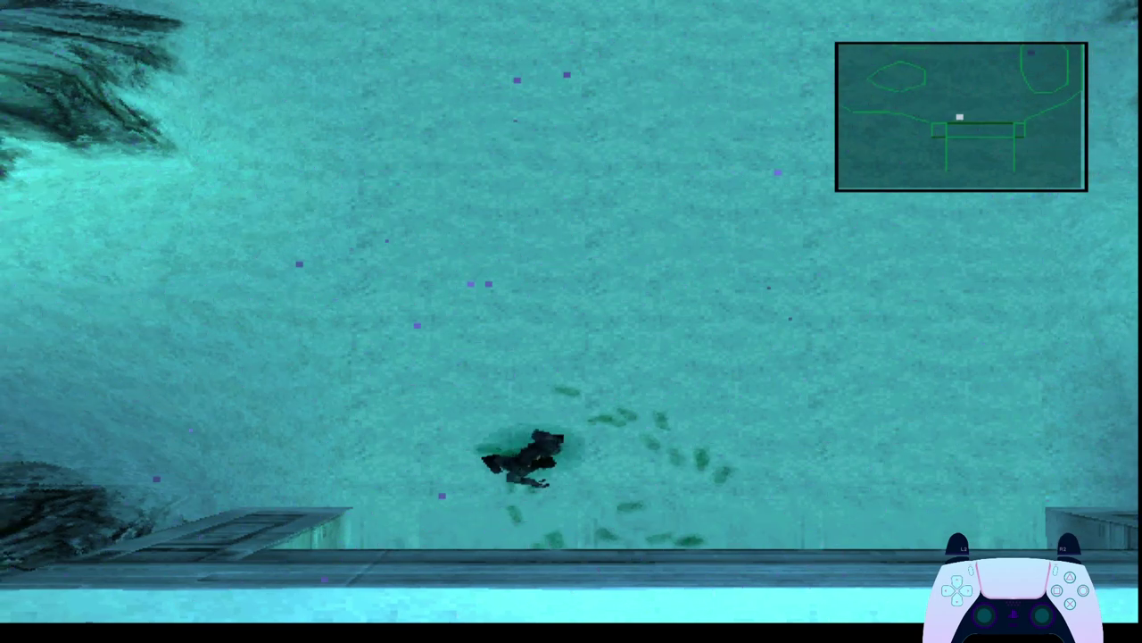
key(Left)
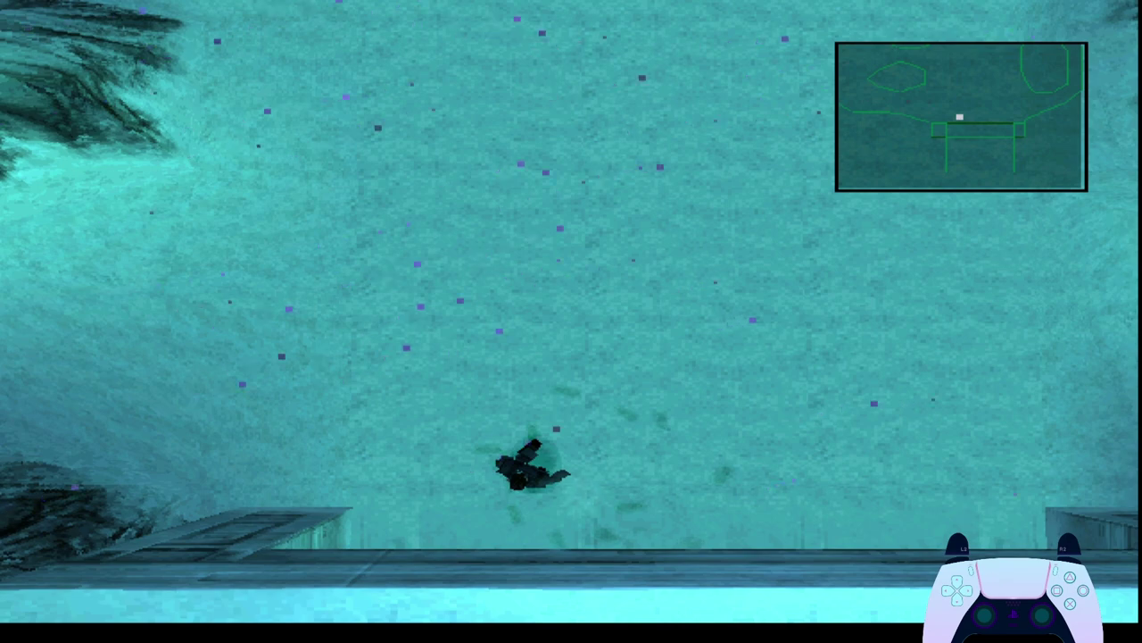
In the controller options, rebind Move left to Axis X dn and Move right to Axis X up.
key(Escape)
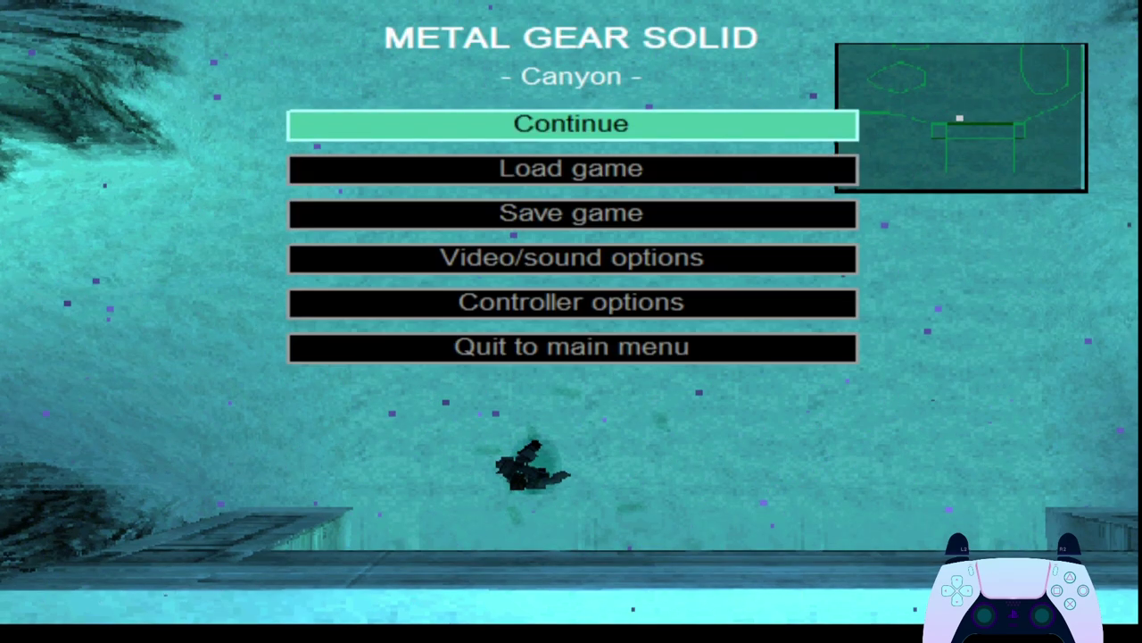
key(Down)
key(Down)
key(Down)
key(Down)
key(Return)
key(Down)
key(Down)
key(Down)
key(Down)
key(Down)
key(Down)
key(Down)
key(Down)
key(Down)
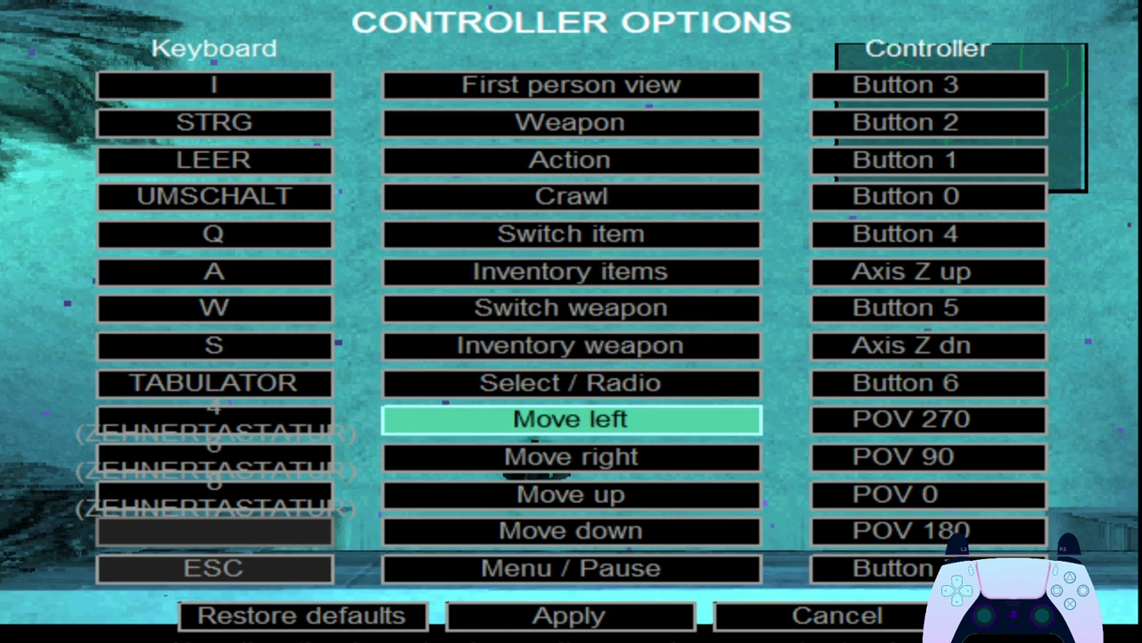
key(Return)
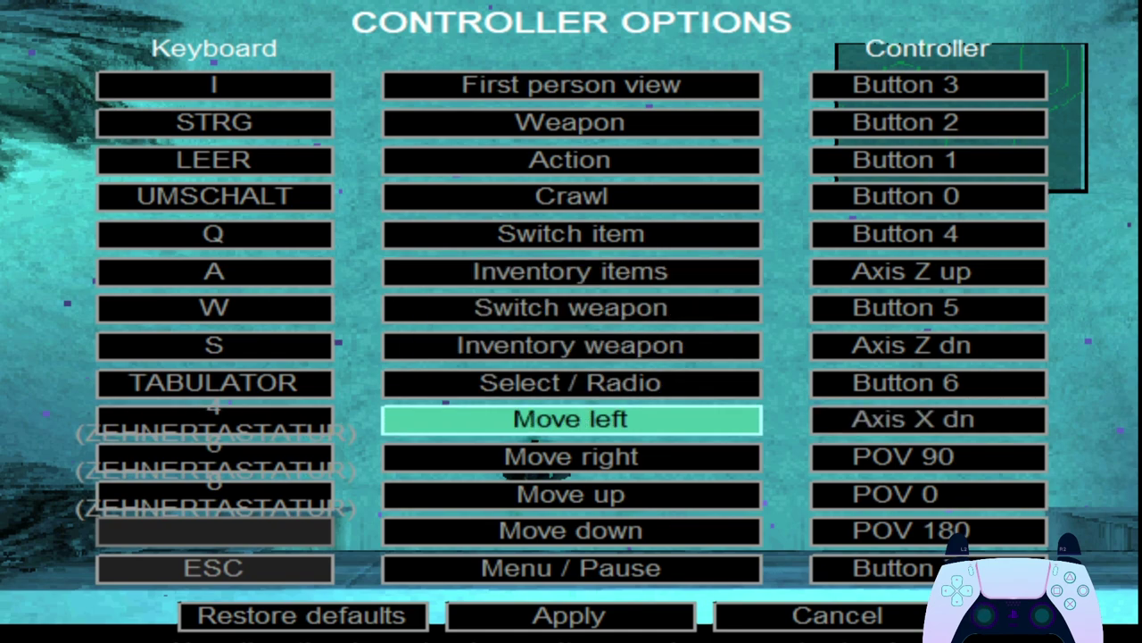
key(Down)
key(Return)
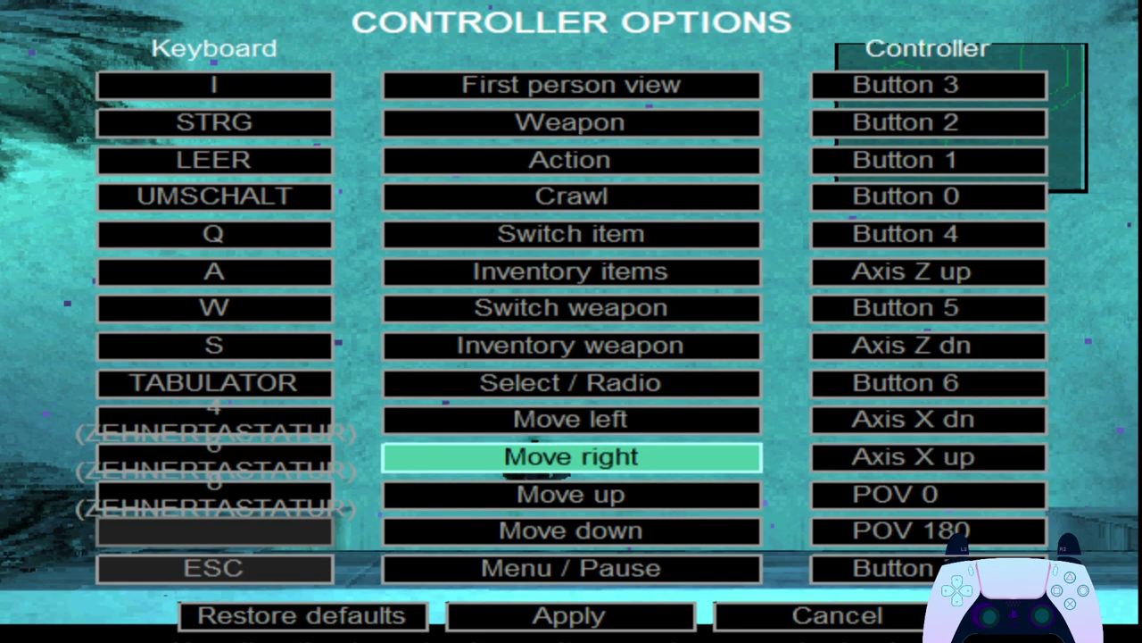
Rebind Move up to Axis Y dn and assign Move down to the analog stick's opposite direction.
key(Down)
key(Return)
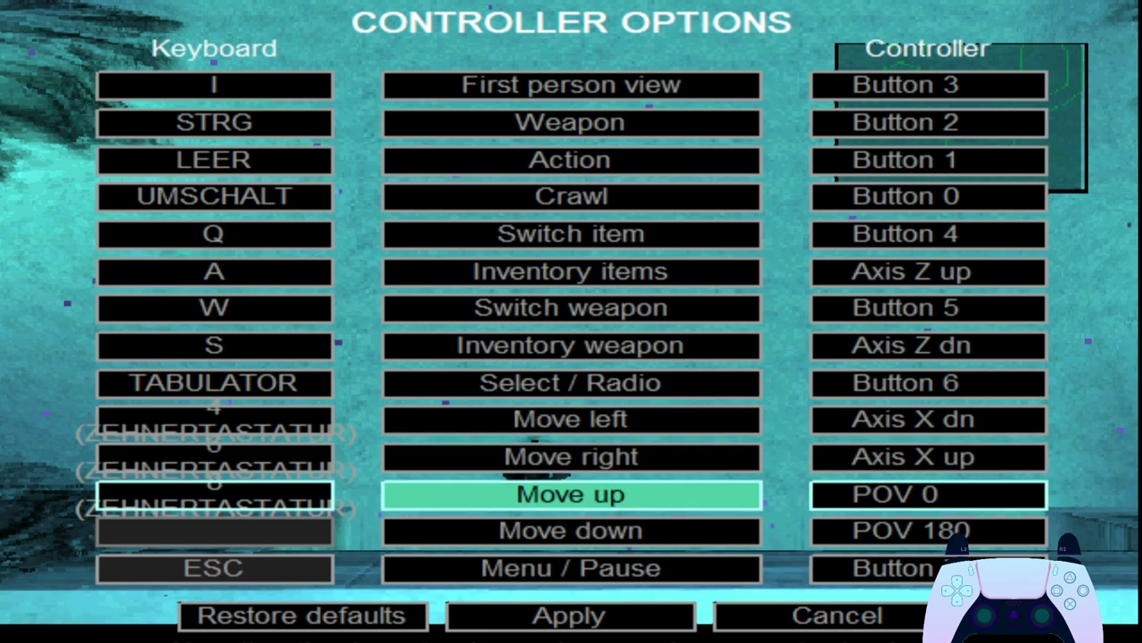
key(Up)
key(Down)
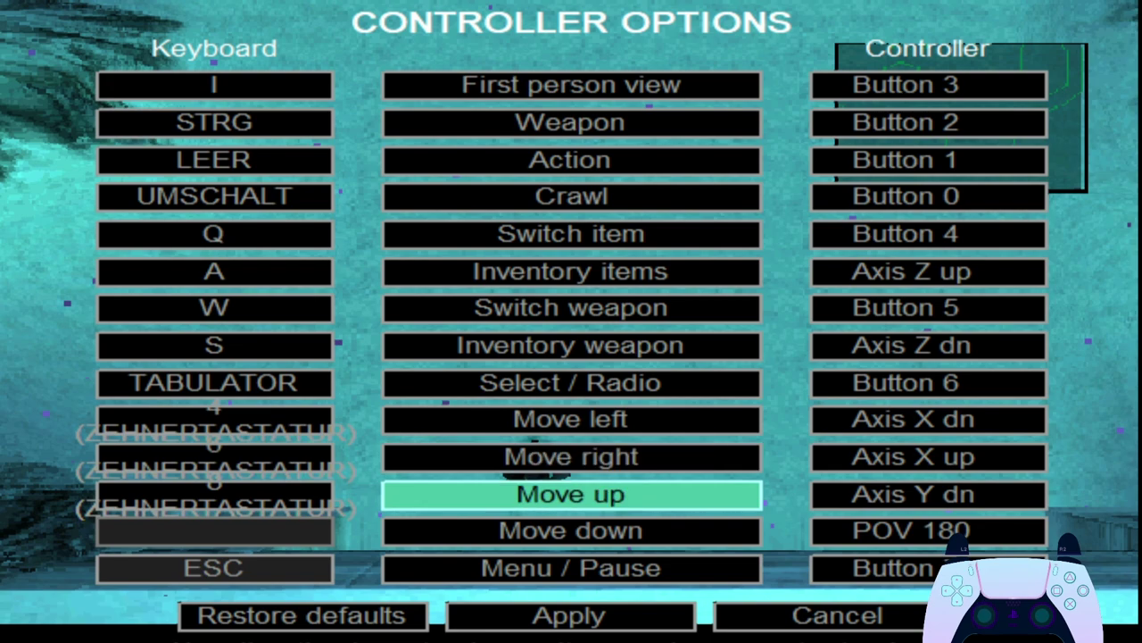
key(Down)
key(Return)
Apply the analog stick movement bindings and return to the game.
key(Down)
key(Down)
key(Return)
key(Up)
key(Up)
key(Up)
key(Up)
key(Return)
Test the analog stick movement by running the character right, left and up across the snow.
key(Right)
key(Left)
key(Up)
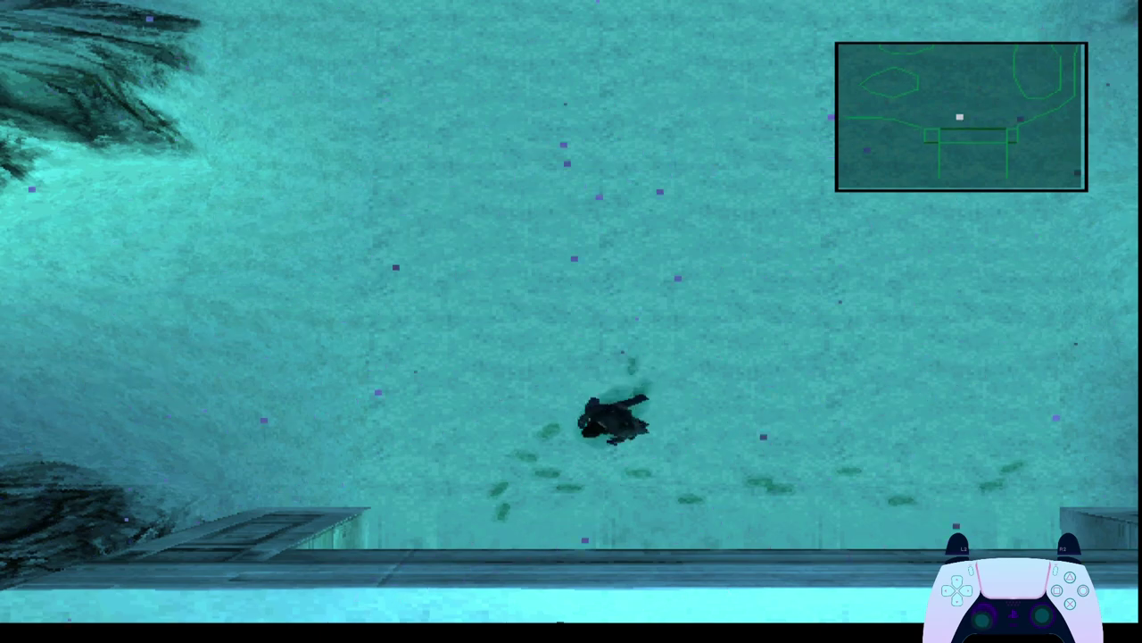
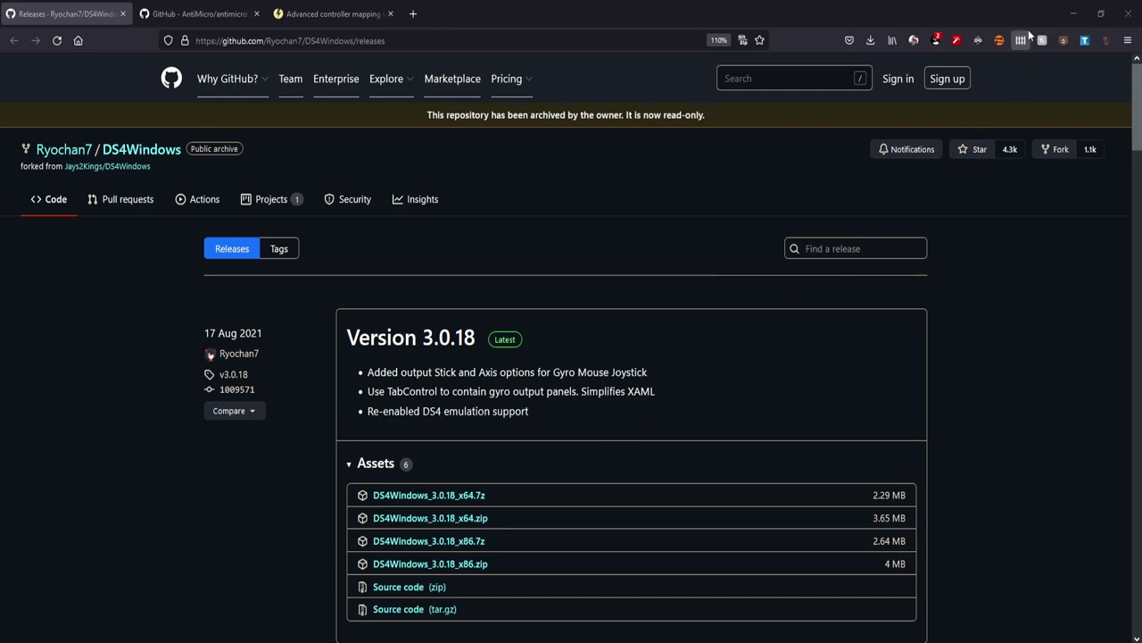
Switch from the browser to DS4Windows and enable Hide DS4 Controller in its settings.
click(1072, 18)
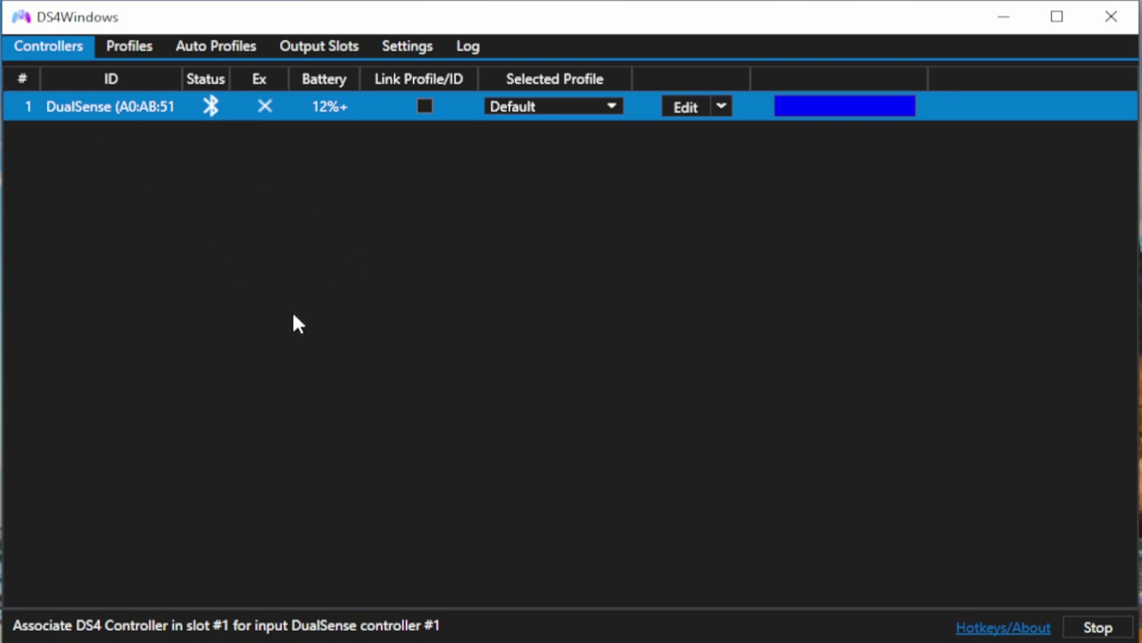
click(139, 46)
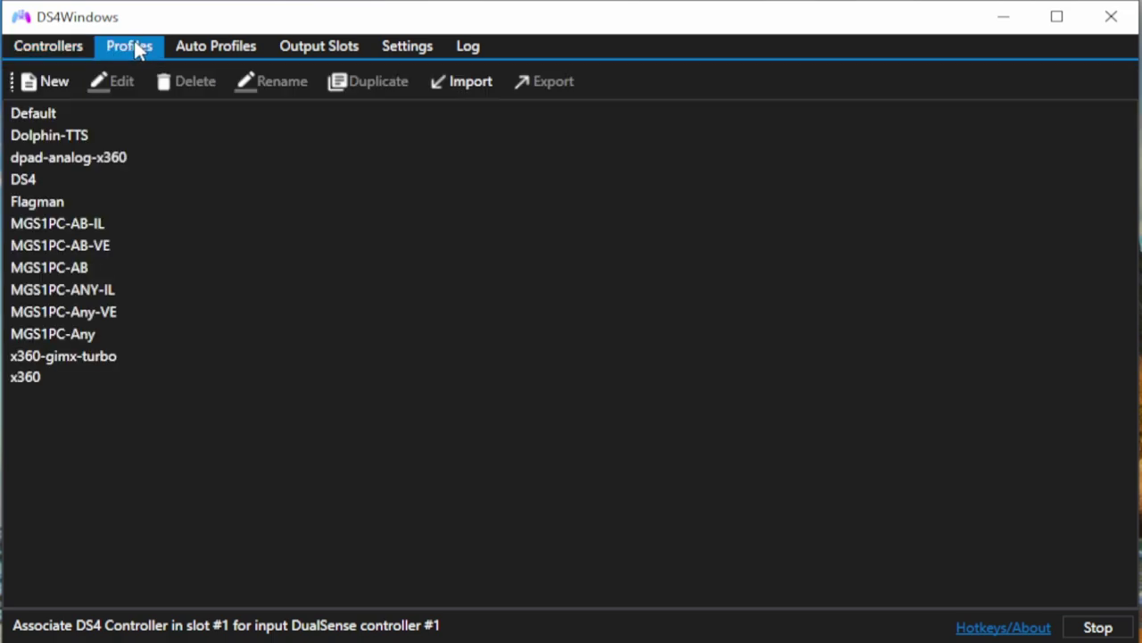
click(237, 51)
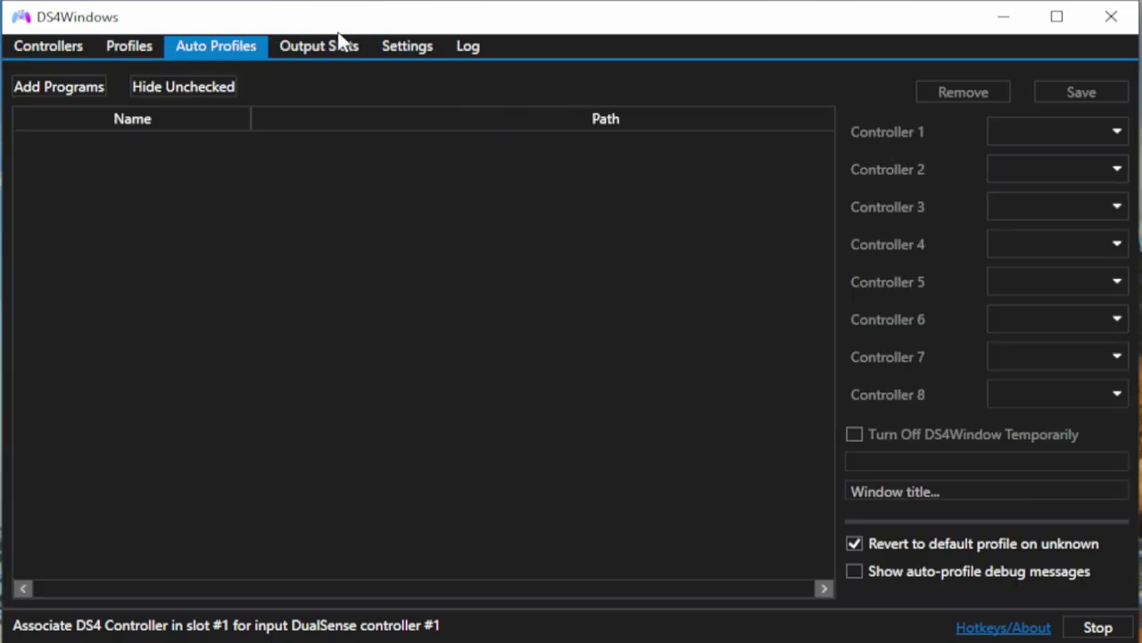
click(331, 45)
click(402, 49)
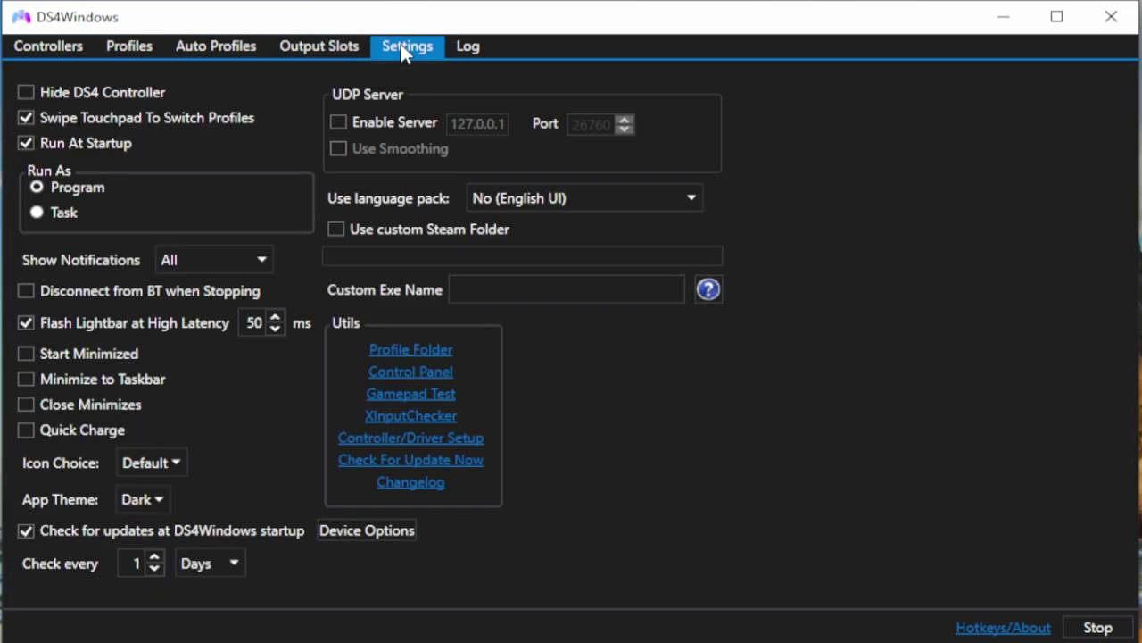
click(24, 93)
Examine the profiles available for the connected DualSense controller, keeping the Default profile selected.
click(74, 46)
click(617, 108)
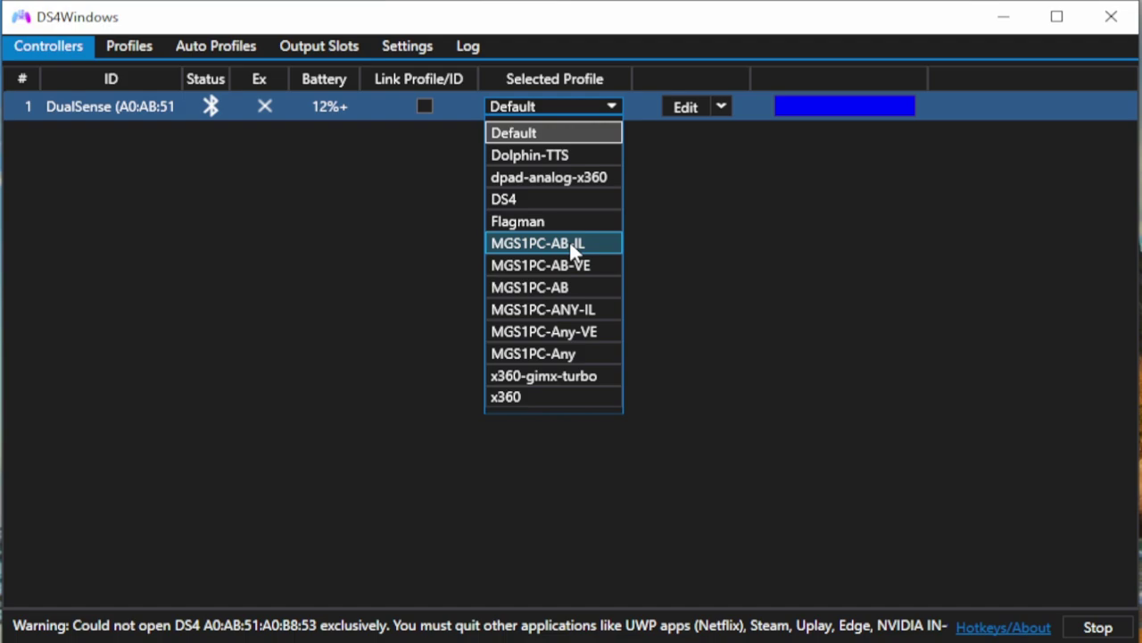
click(706, 256)
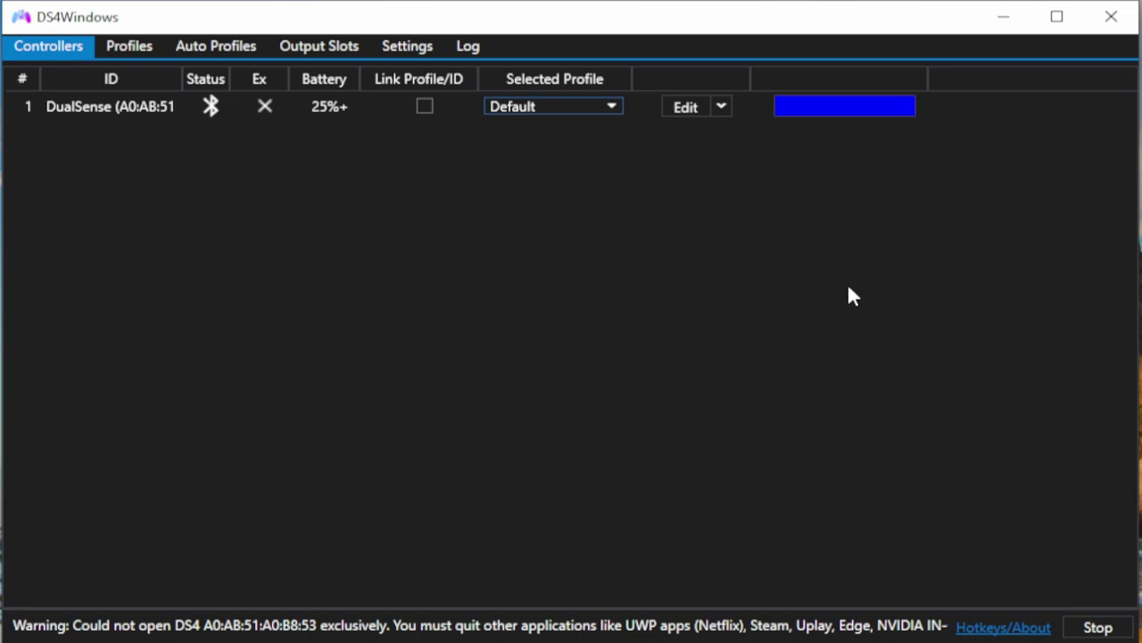
Create a new profile for the DualSense controller from the Gamepad preset with Xbox 360 as the output controller.
click(721, 106)
click(745, 128)
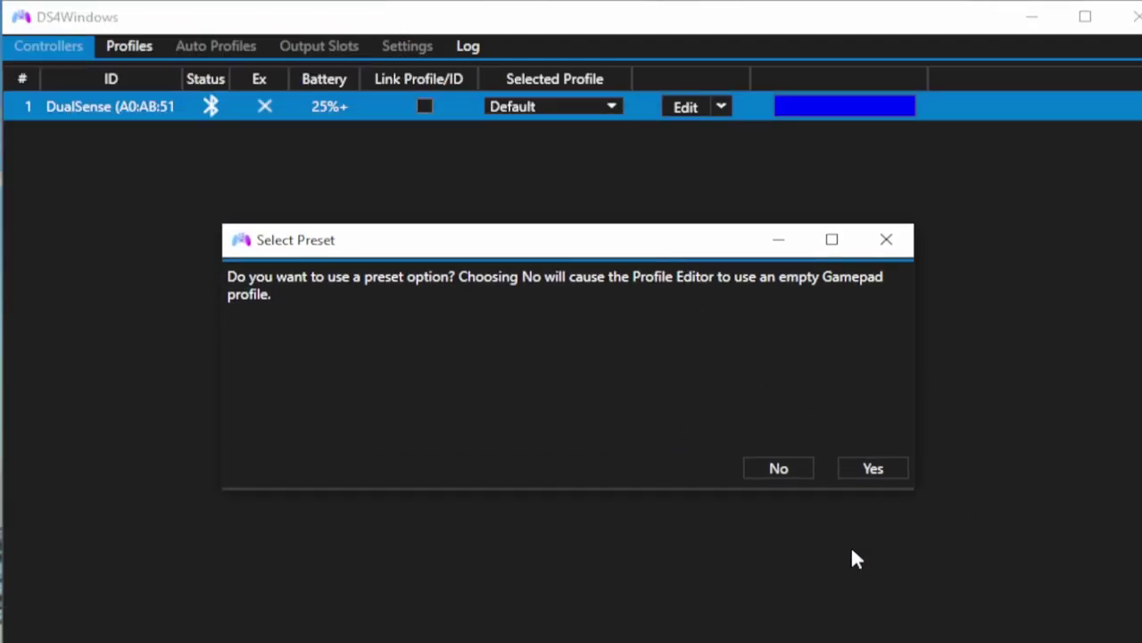
click(865, 471)
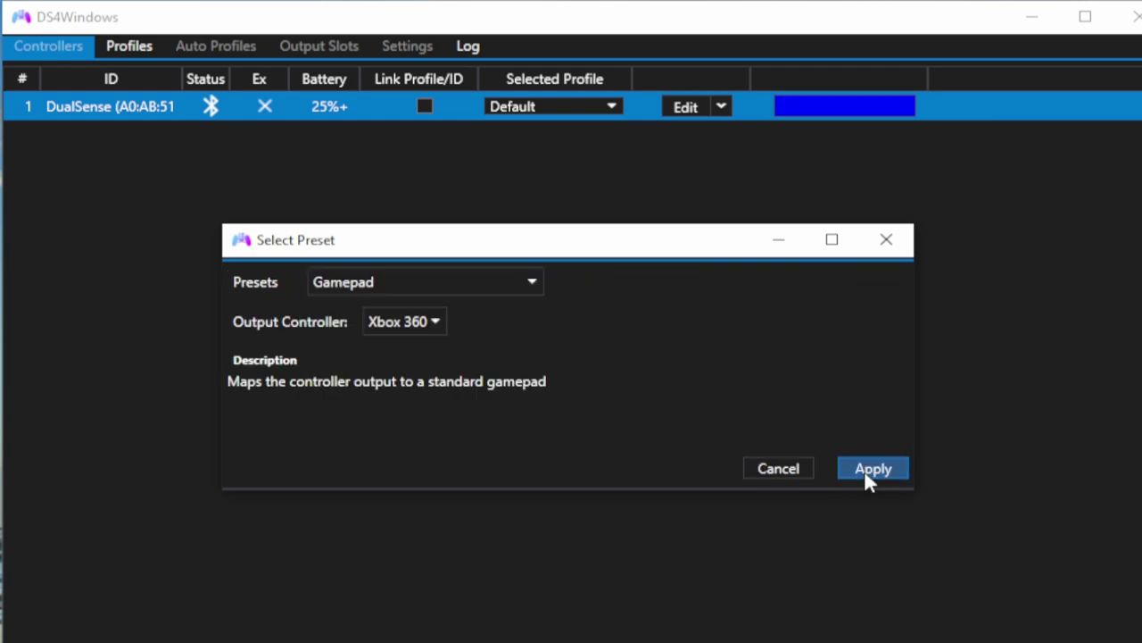
click(393, 324)
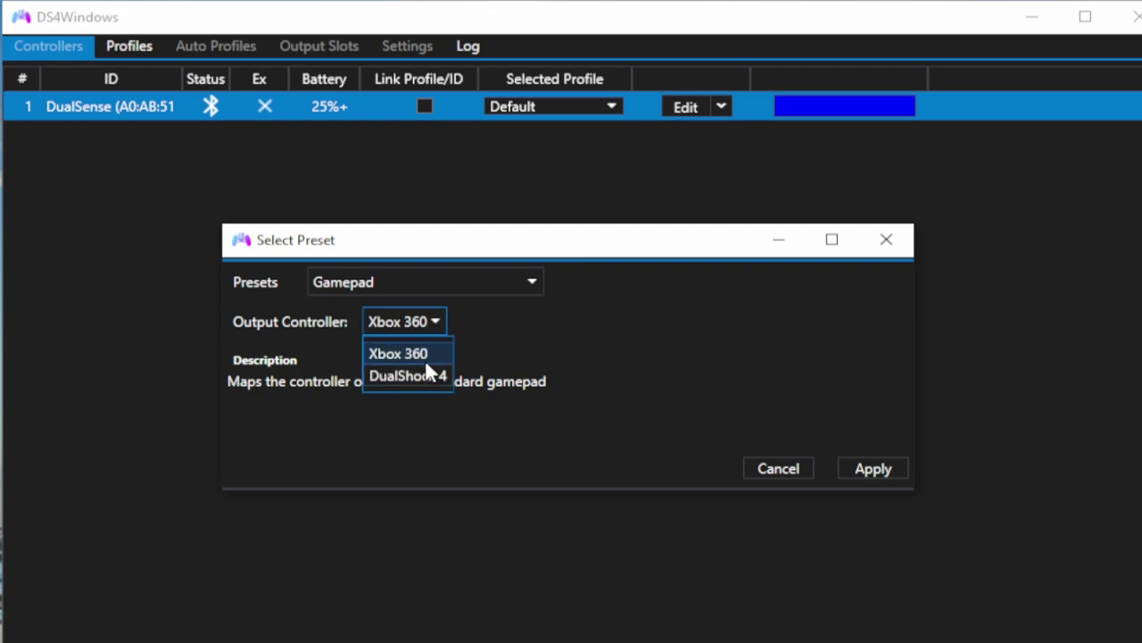
click(424, 355)
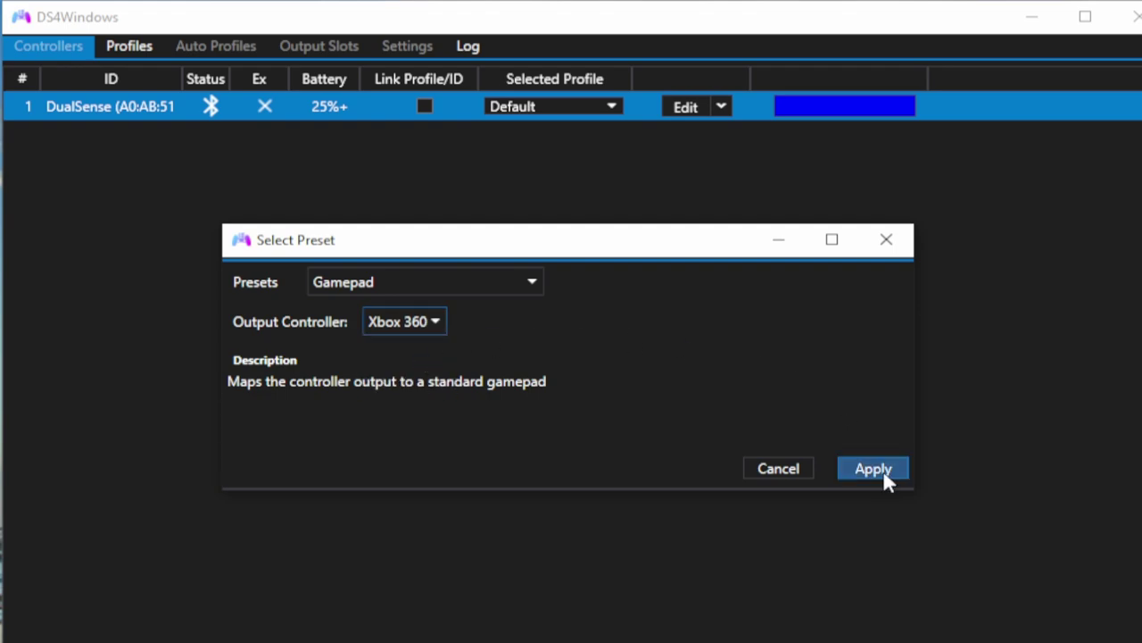
click(883, 470)
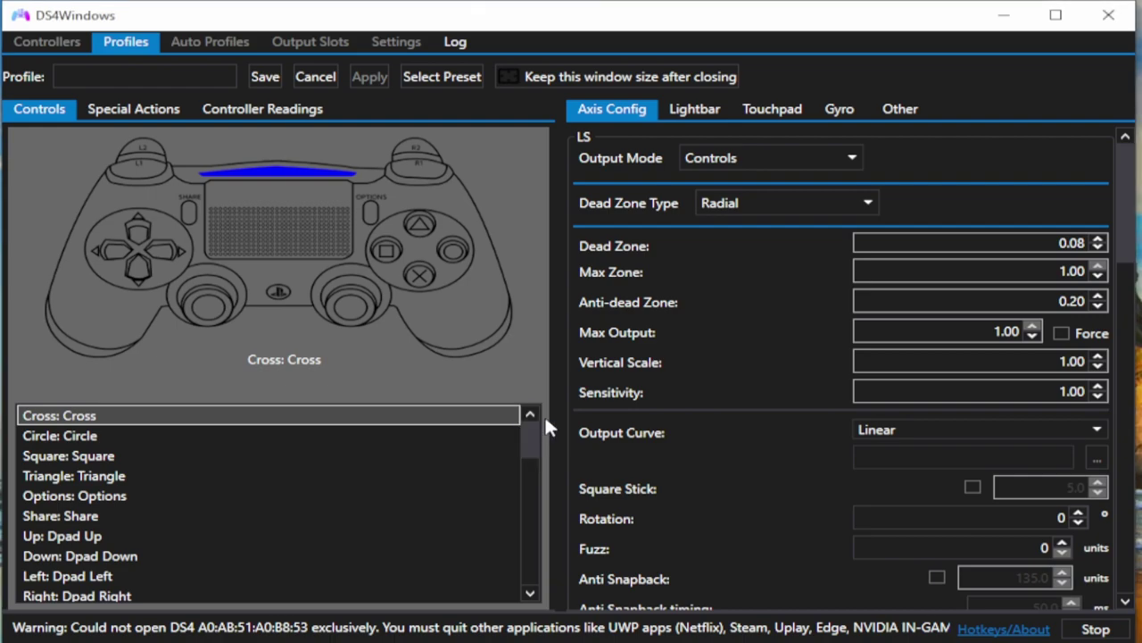
Map the D-pad directions to the left stick: right to X-Axis+, left to X-Axis-, up to Y-Axis- and down to Y-Axis+.
click(160, 250)
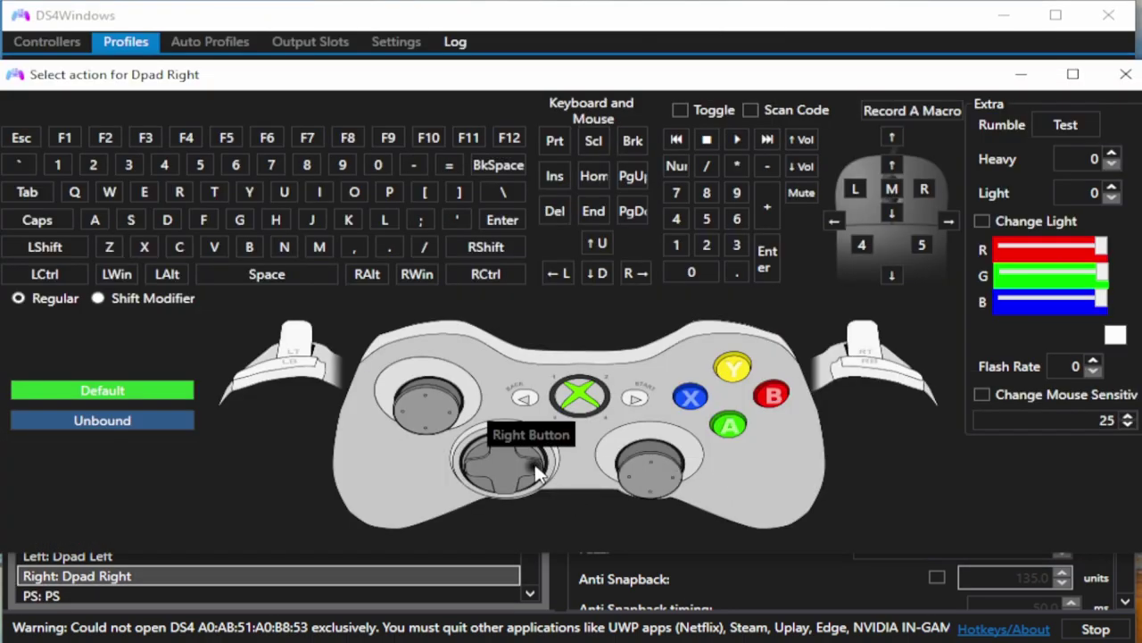
click(451, 418)
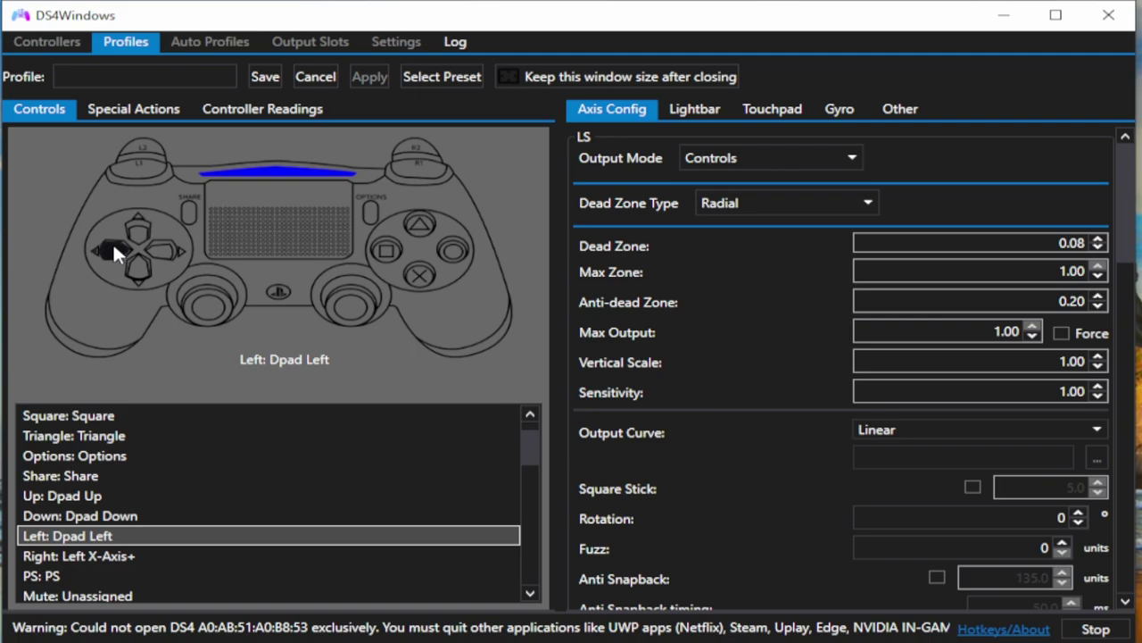
click(112, 242)
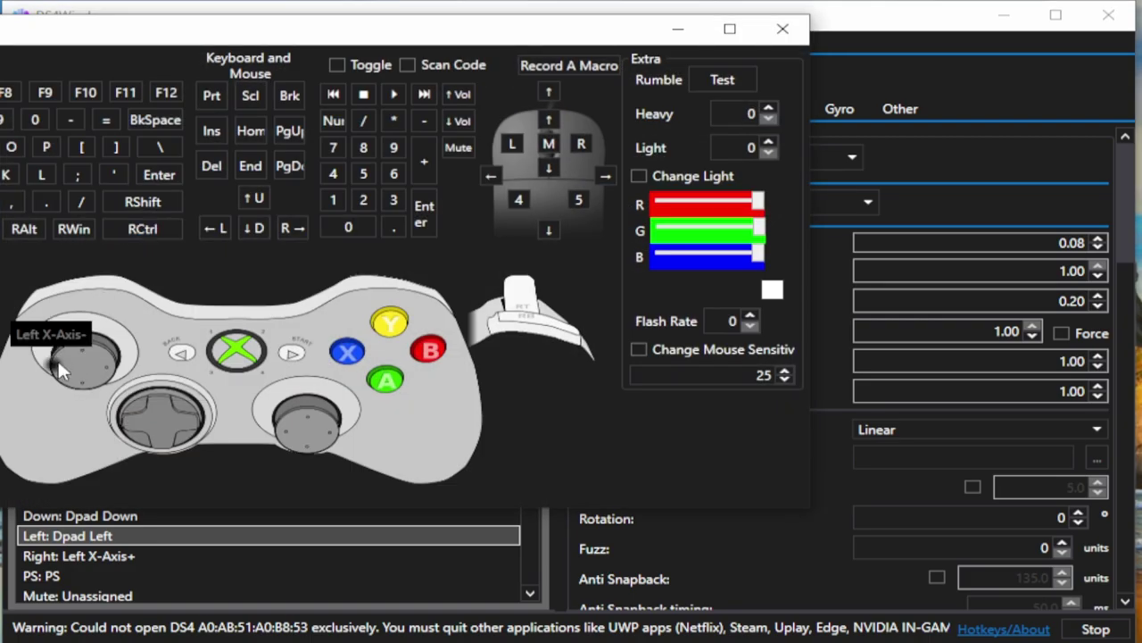
click(57, 358)
click(137, 233)
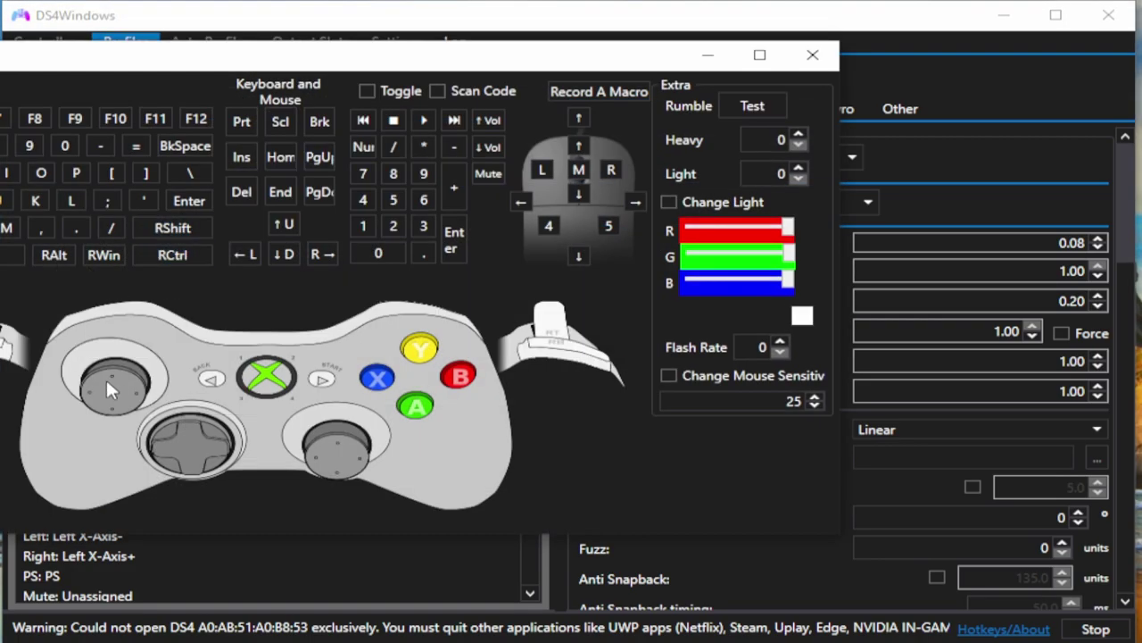
click(112, 377)
click(141, 261)
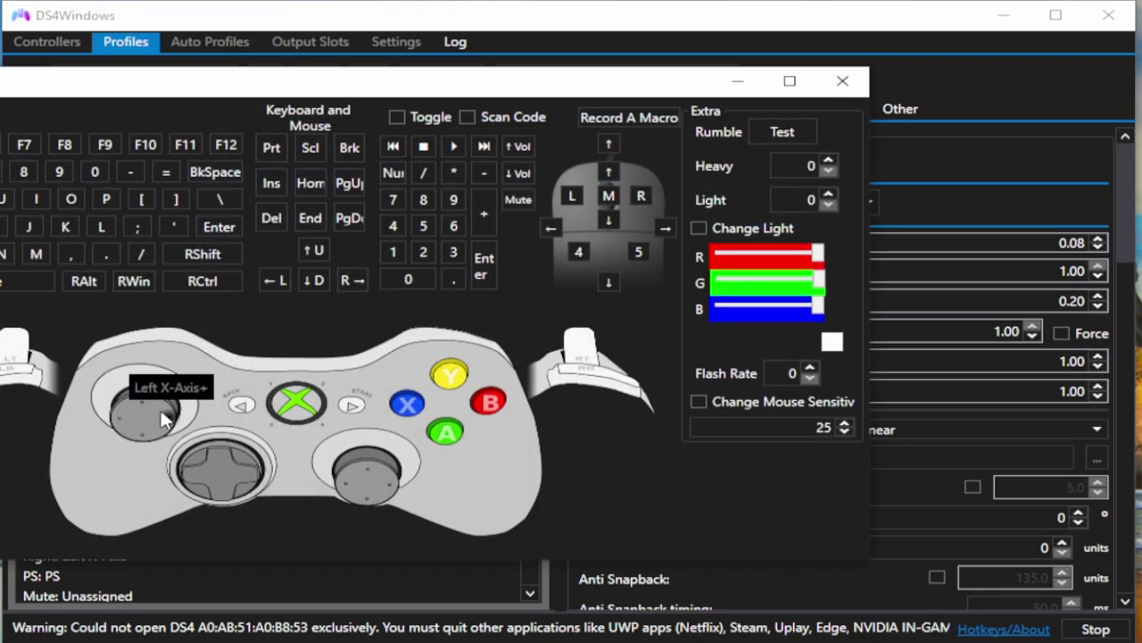
click(141, 430)
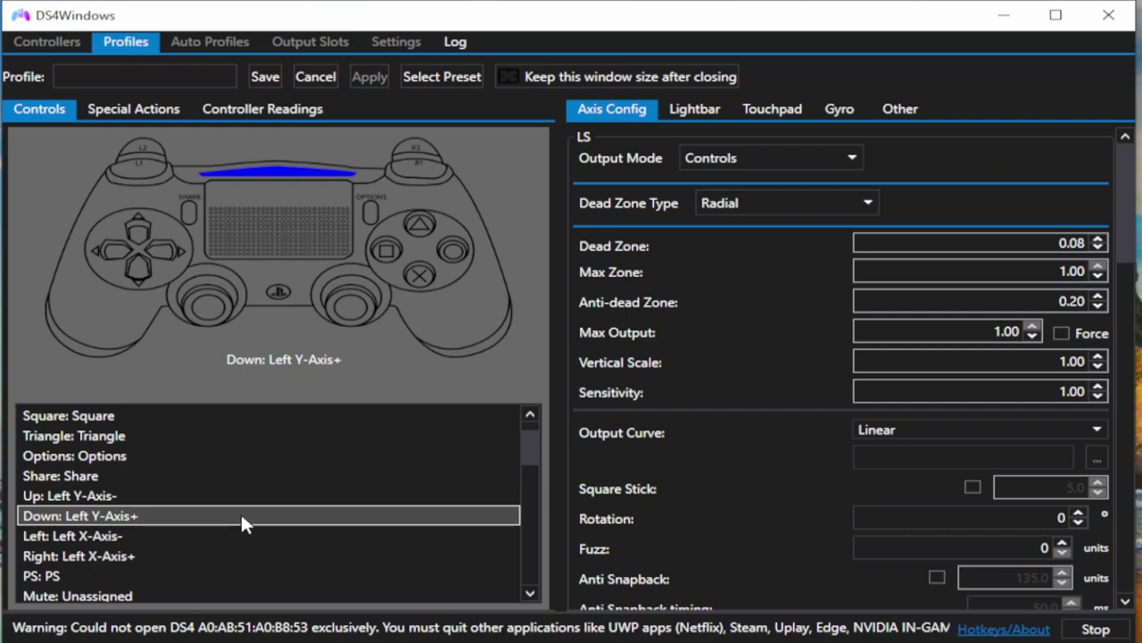
click(398, 415)
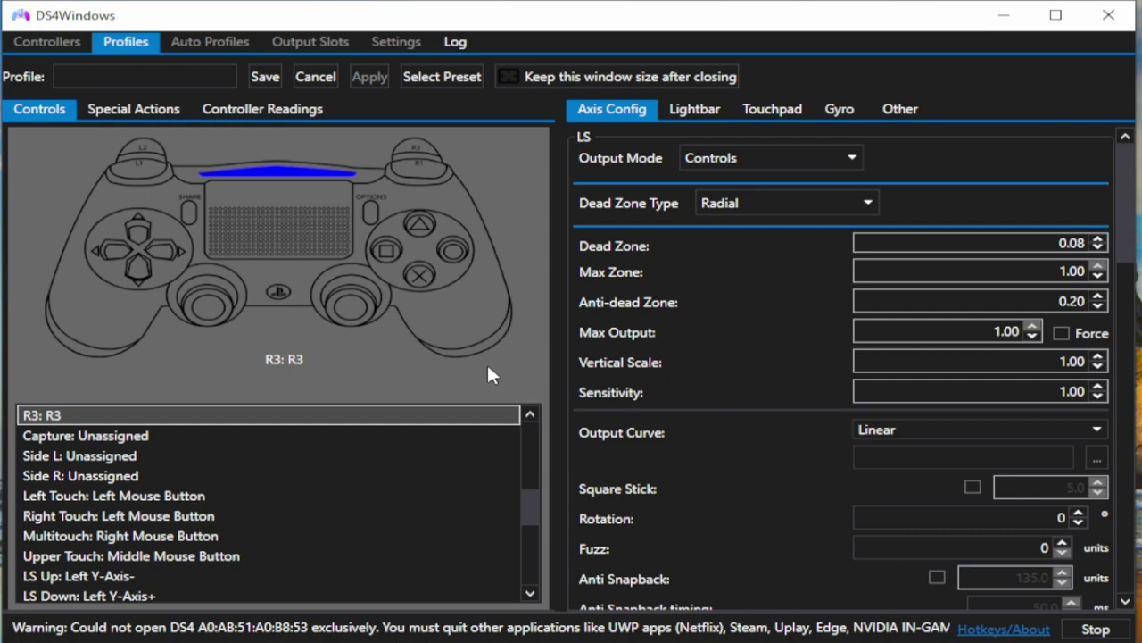
Bind the Square button to the Left Ctrl key and the Cross button to the Left Shift key.
click(383, 246)
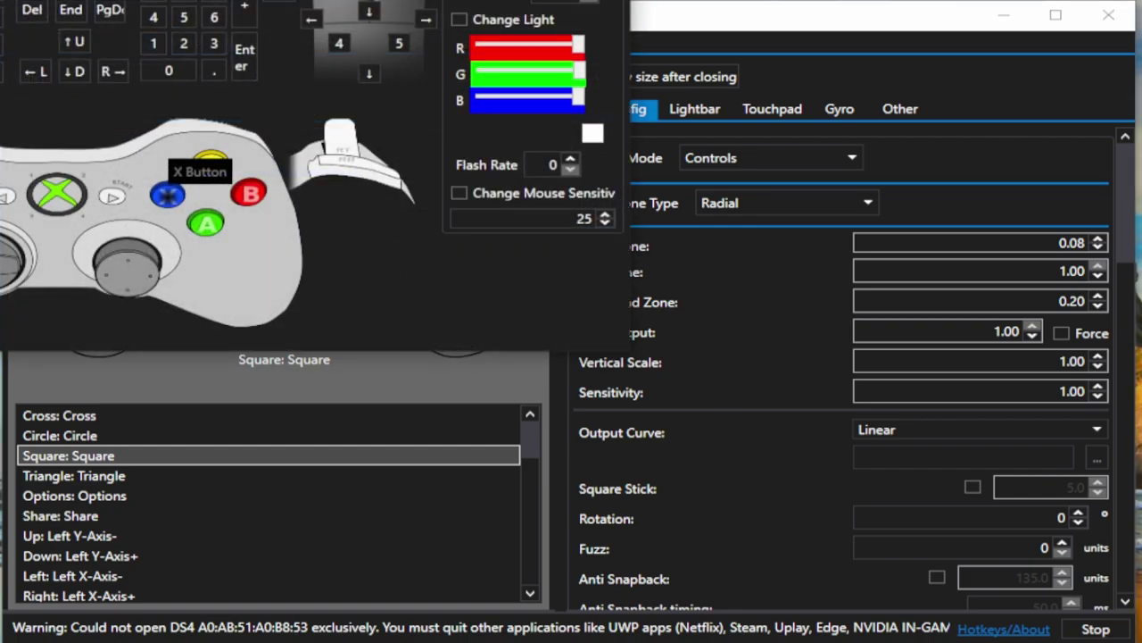
drag(530, 0, 912, 56)
click(71, 237)
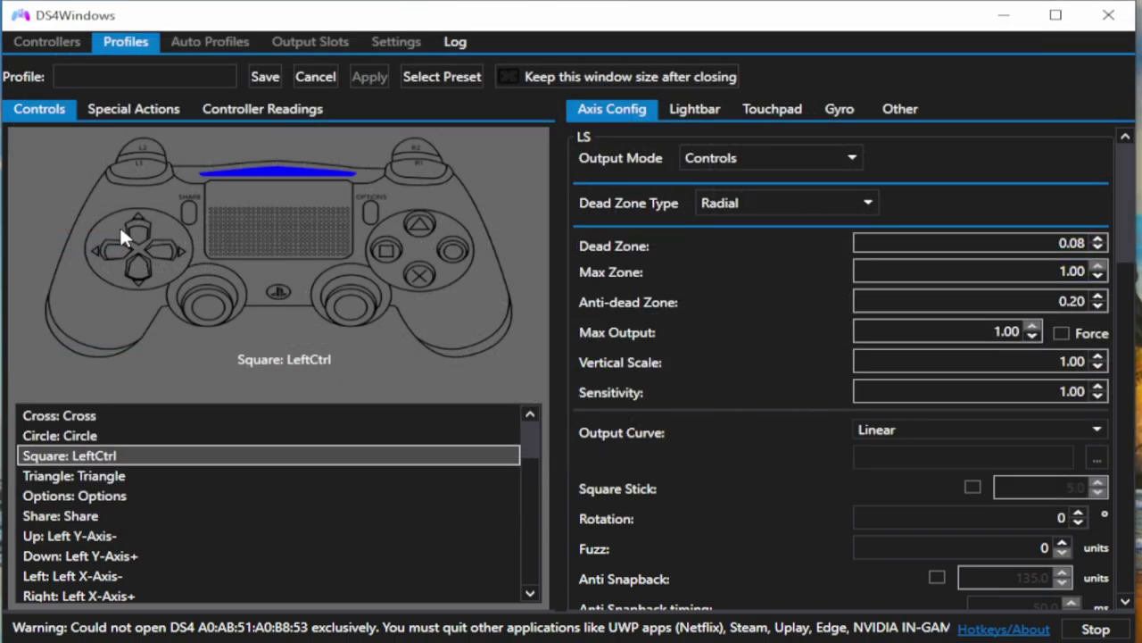
click(419, 275)
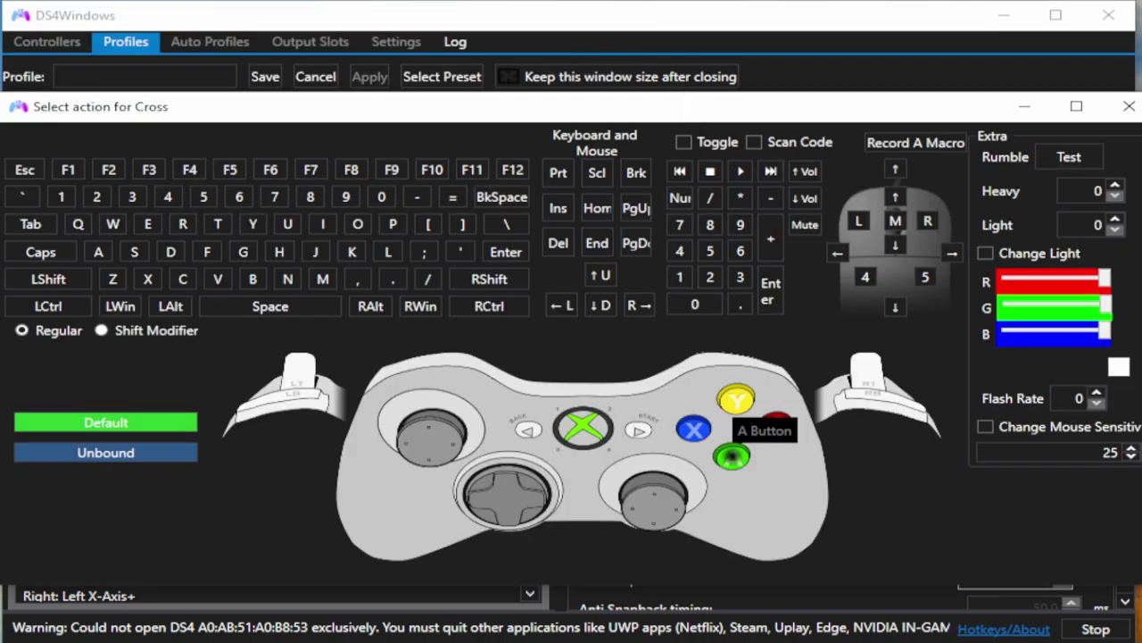
click(49, 280)
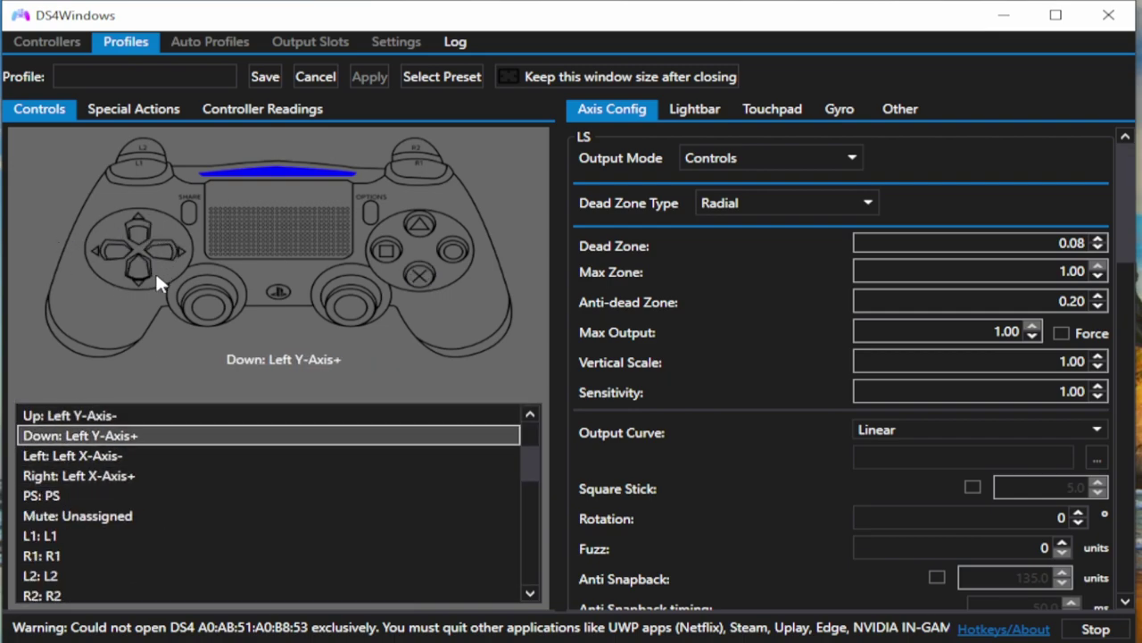
Name the new controller profile mgspc and save it.
click(136, 78)
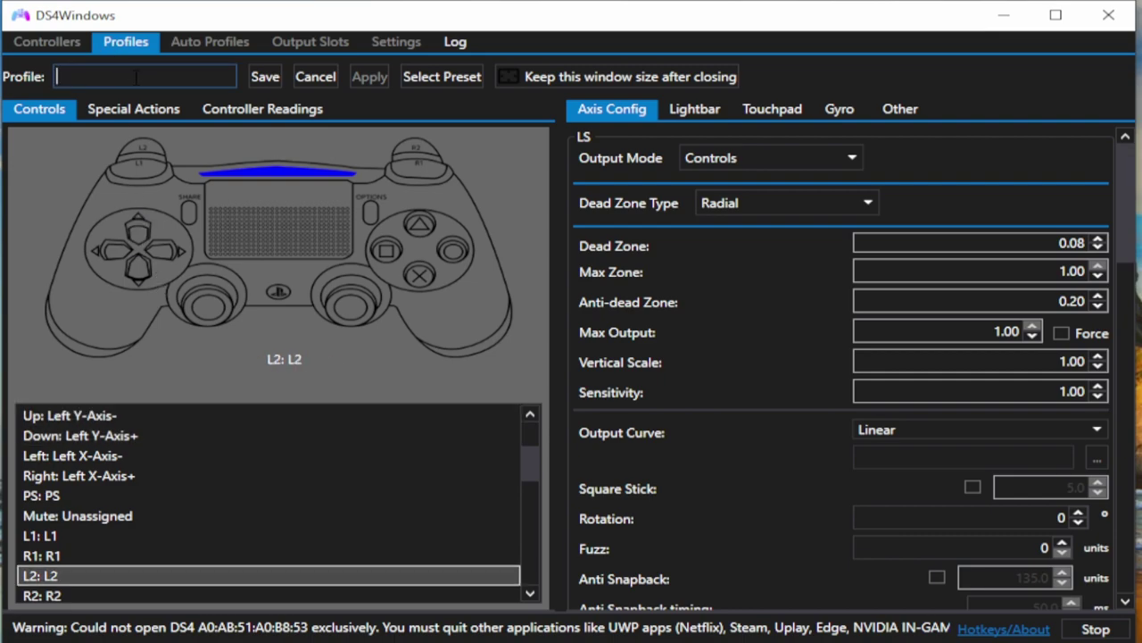
text(mgspc)
click(265, 77)
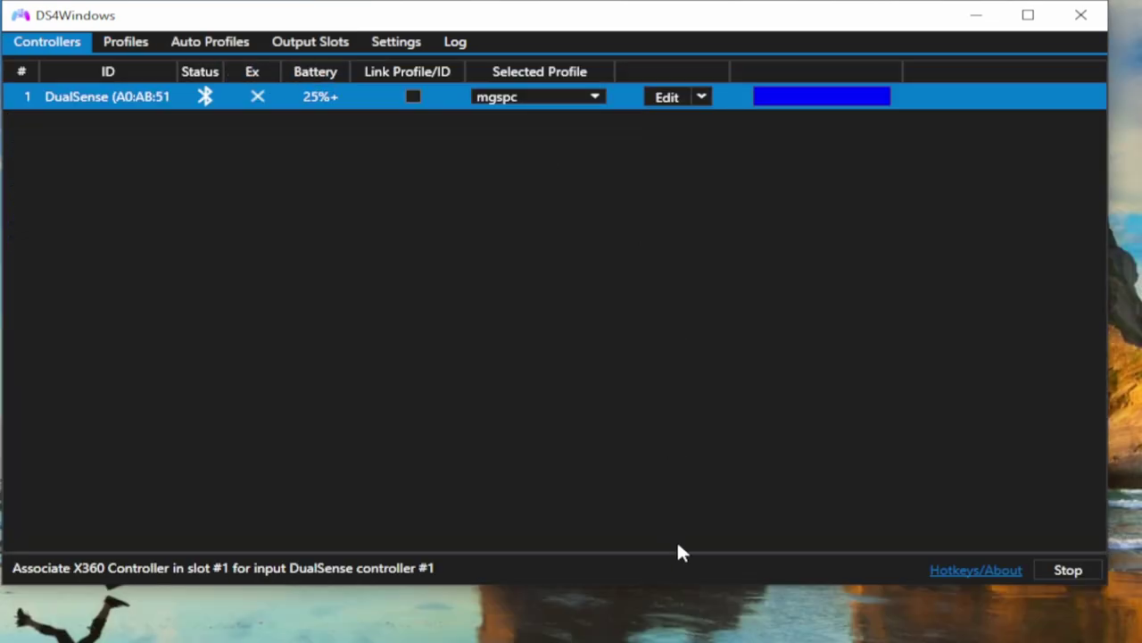
Examine the available profiles and the binding options for the left stick's up direction in the mgspc profile, and cancel the edit.
click(594, 99)
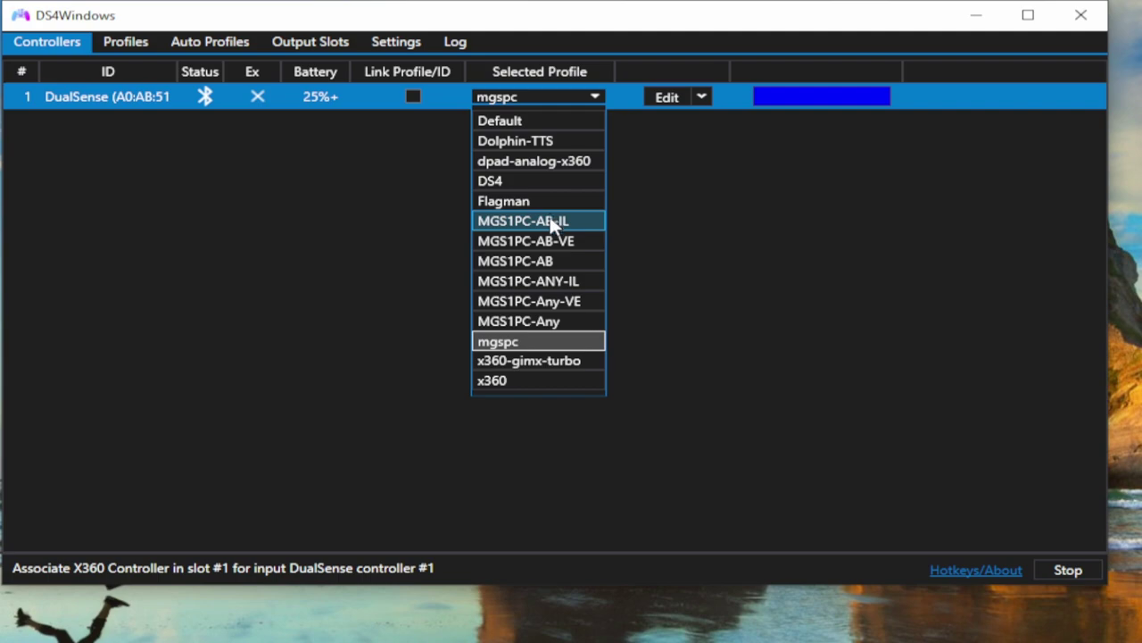
click(644, 241)
click(664, 98)
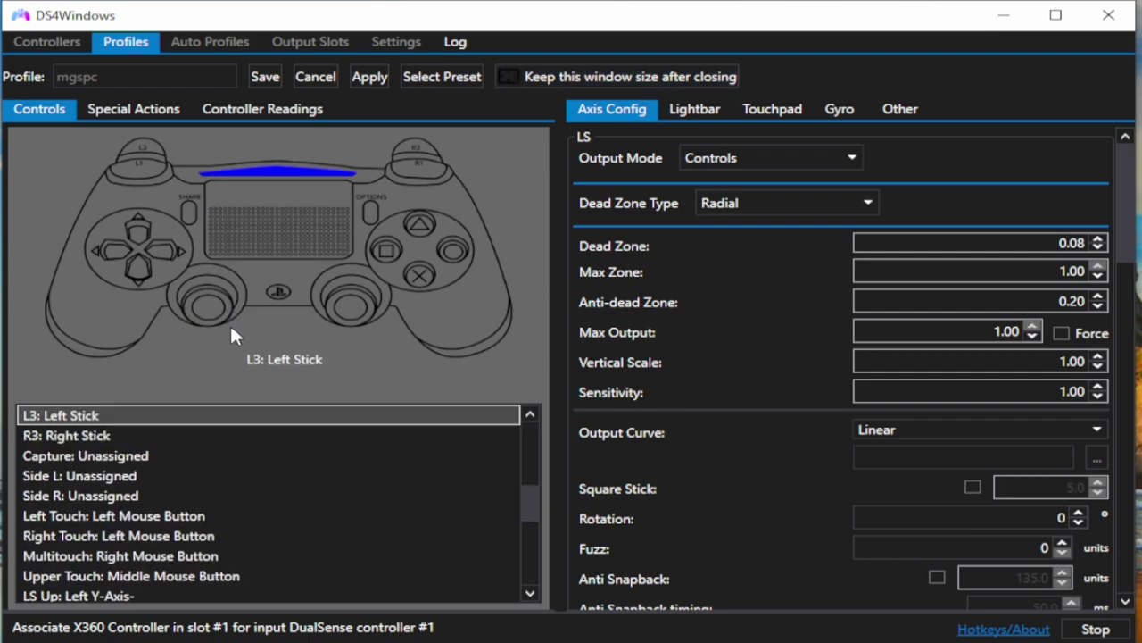
click(203, 286)
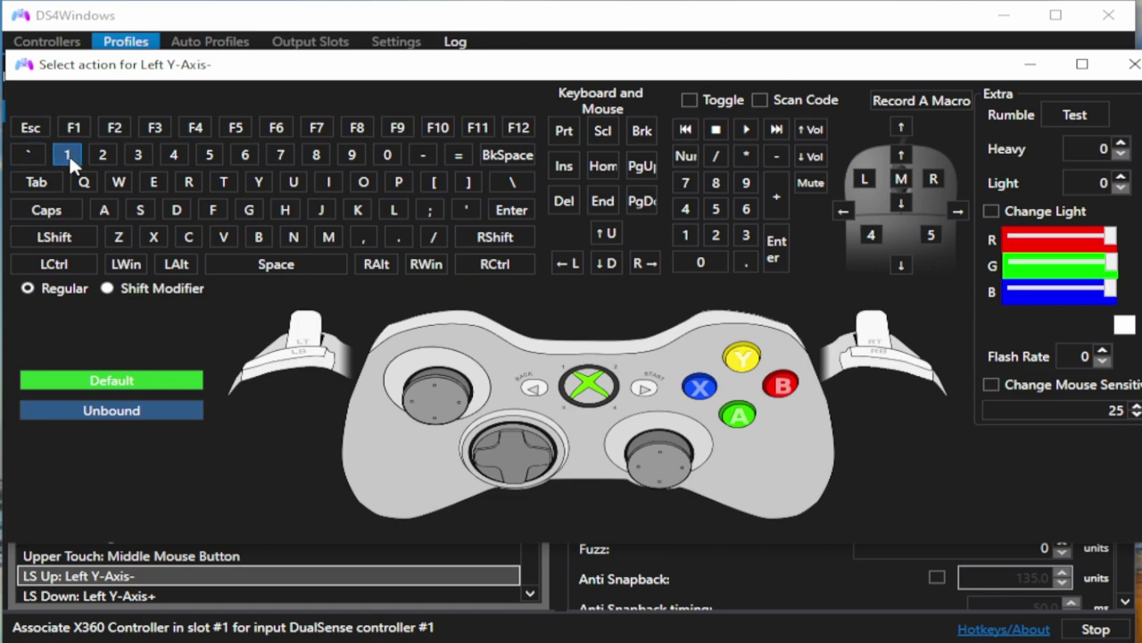
click(342, 152)
click(1134, 64)
click(308, 79)
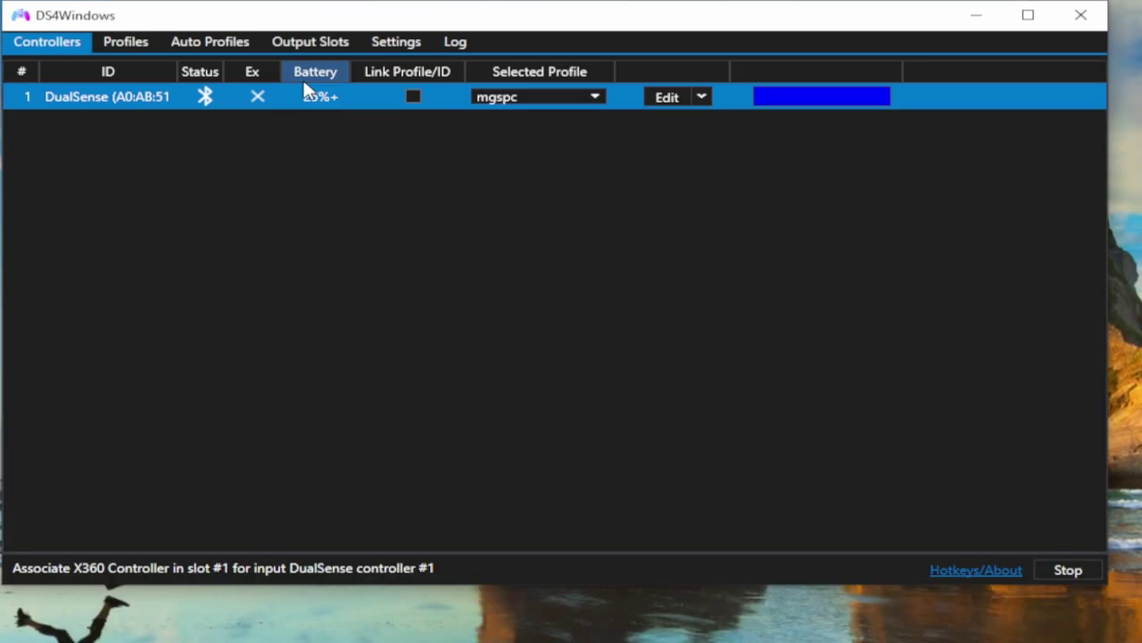
Select the mgspc profile for the DualSense controller and minimize DS4Windows.
click(595, 96)
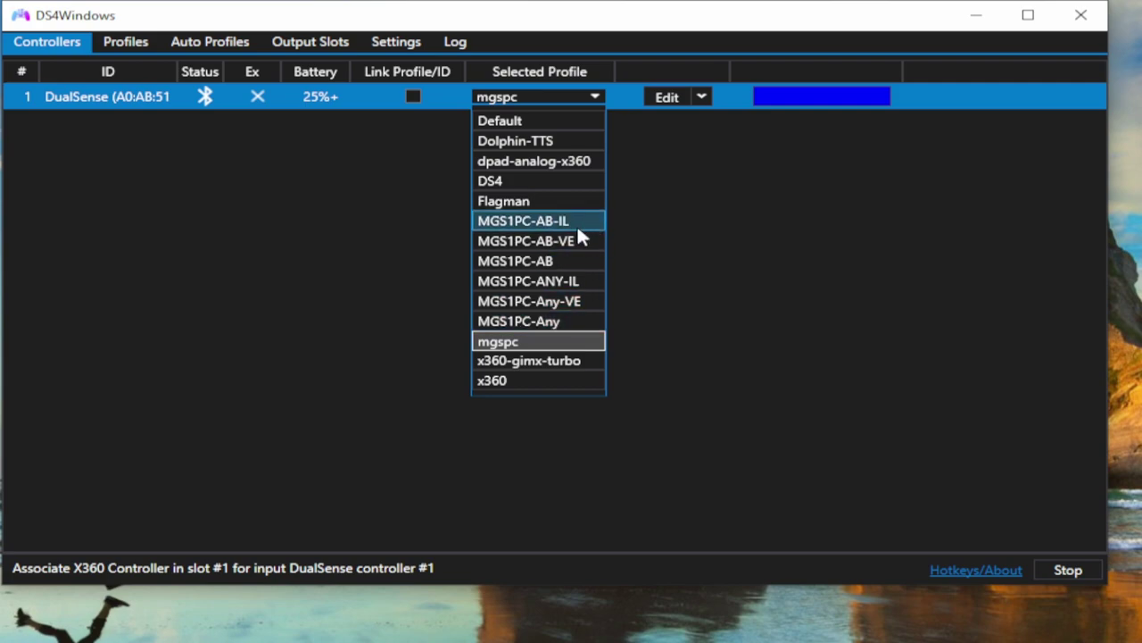
click(546, 319)
click(539, 335)
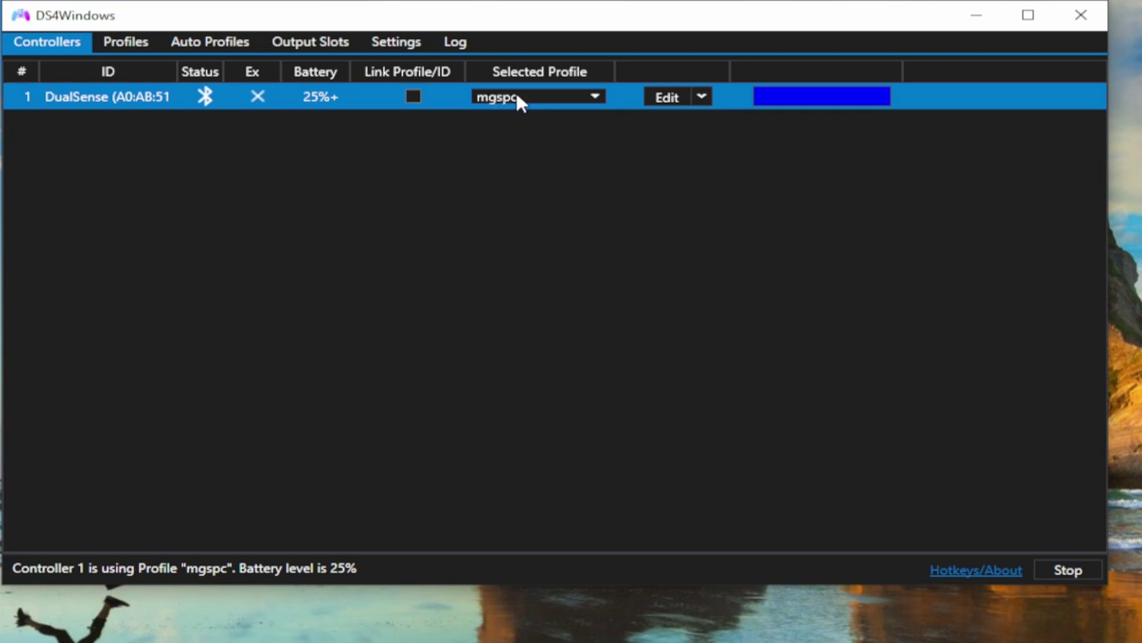
click(979, 23)
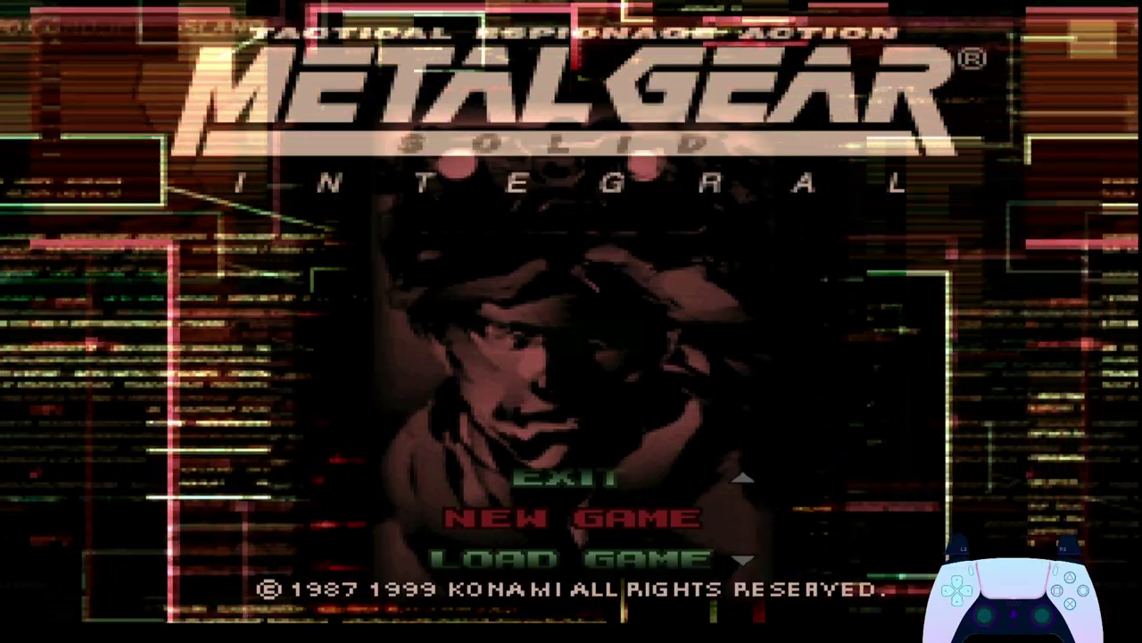
Switch to Metal Gear Solid Integral and load a practice save in the snowfield through Load Game.
key(Down)
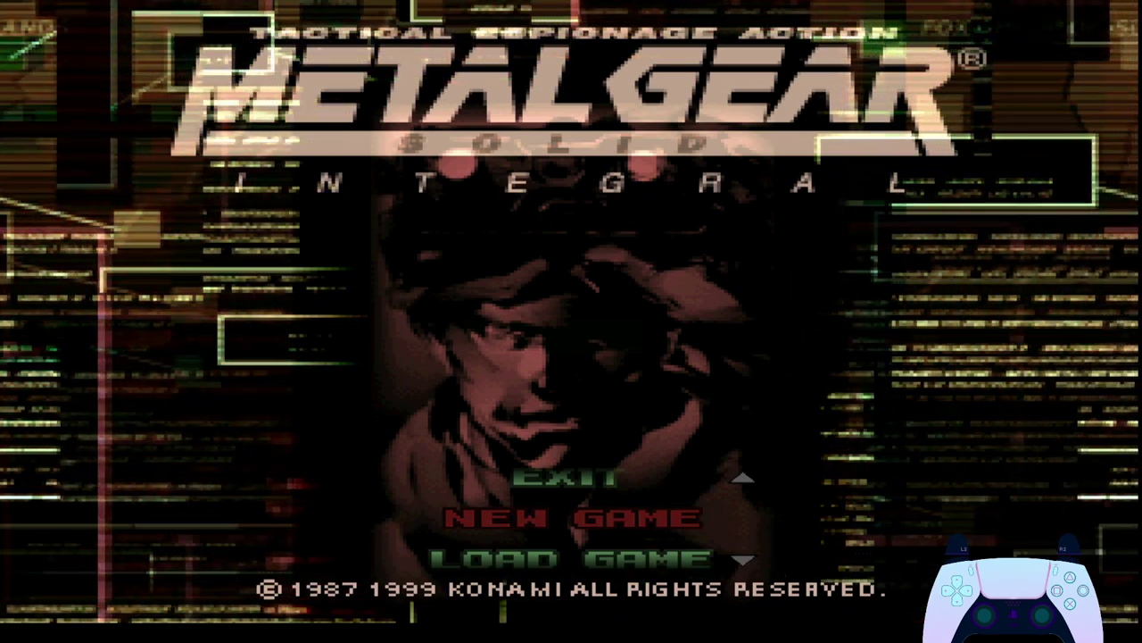
key(Return)
key(Down)
key(Down)
key(Down)
key(Down)
key(Down)
key(Down)
key(Down)
key(Down)
key(Down)
key(Down)
key(Down)
key(Down)
key(Down)
key(Down)
key(Down)
key(Return)
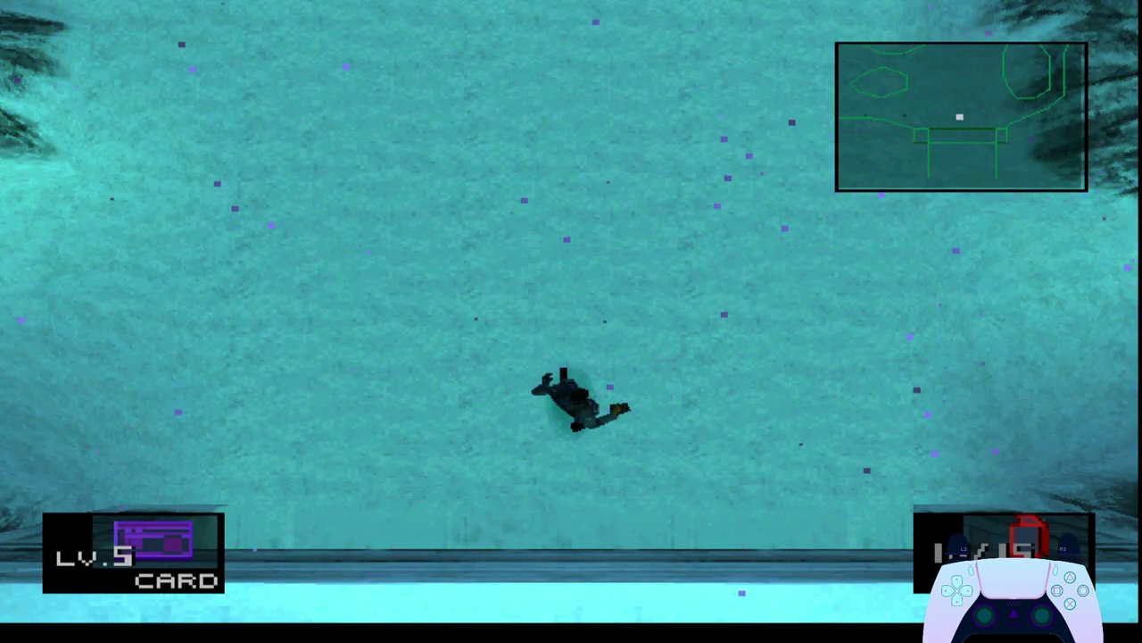
Test the left stick and remapped D-pad by running the character in all directions across the snow.
key(Up)
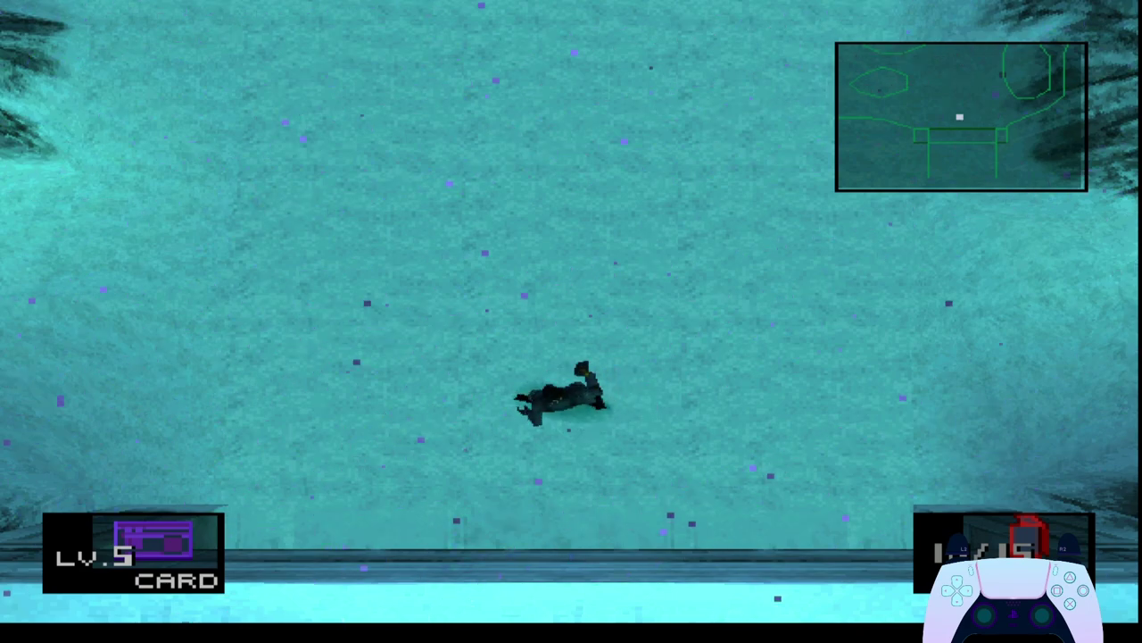
key(Right)
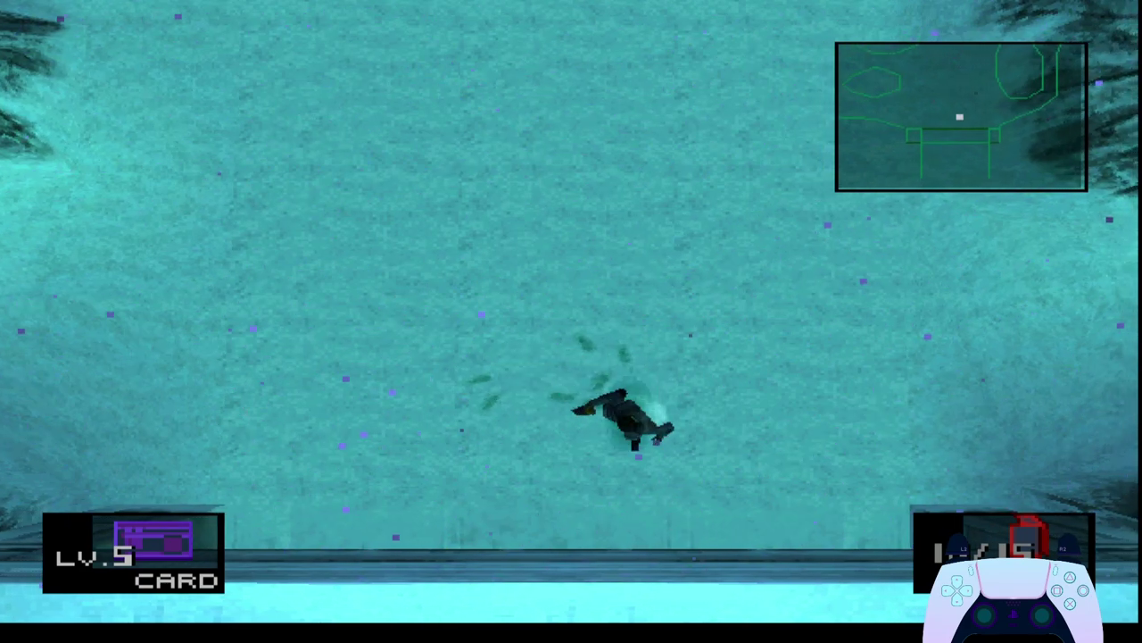
key(Right)
key(Down)
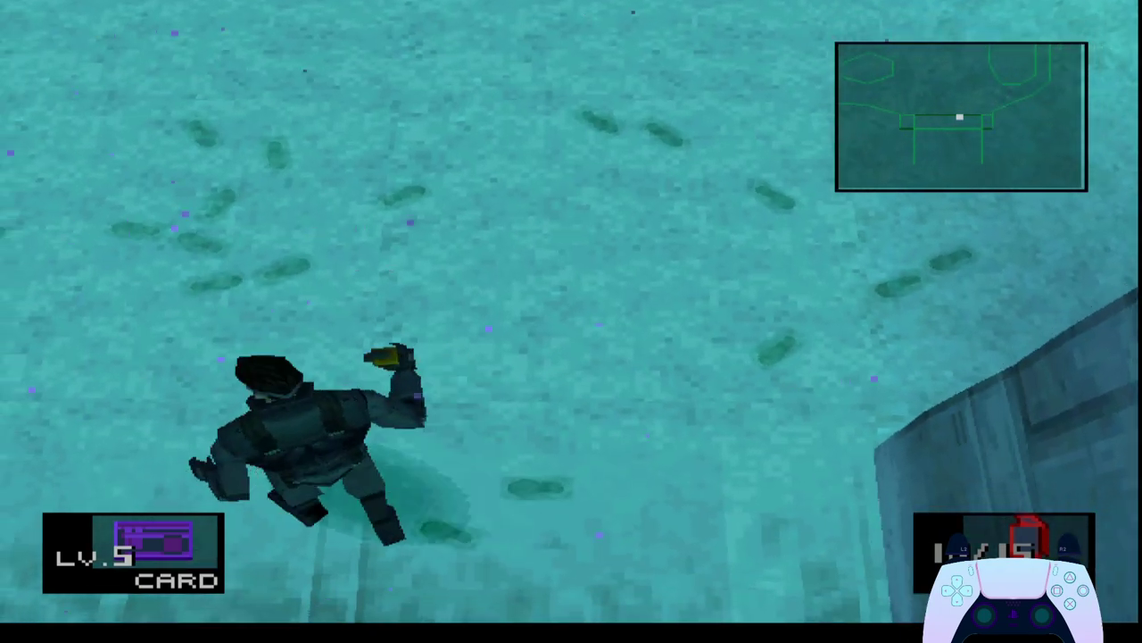
key(Left)
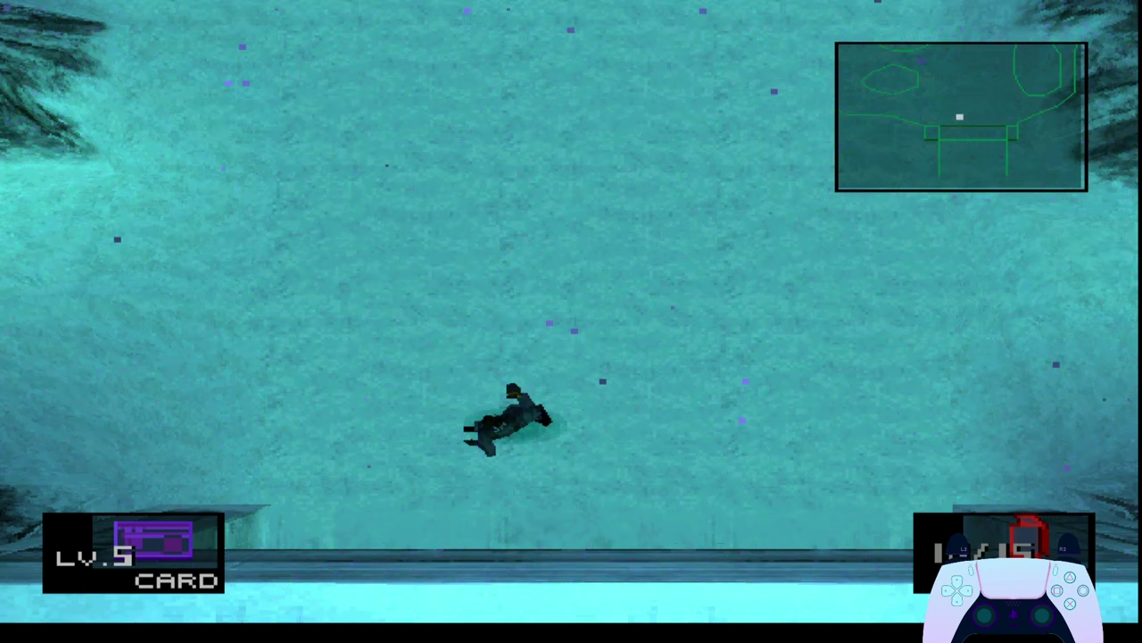
key(Up)
key(Up)
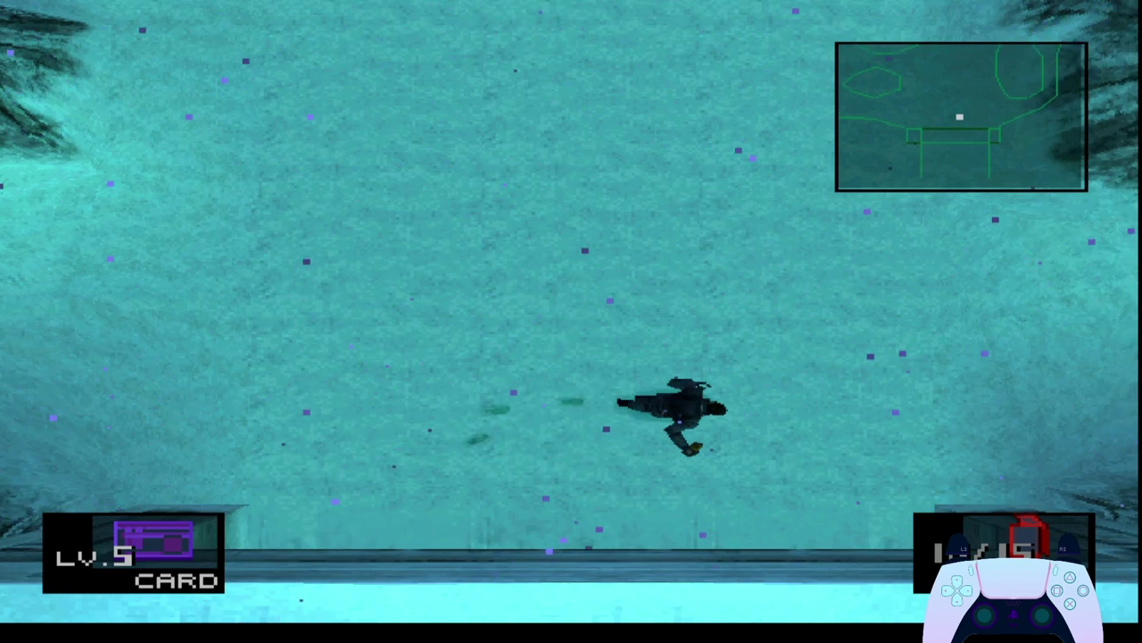
key(Down)
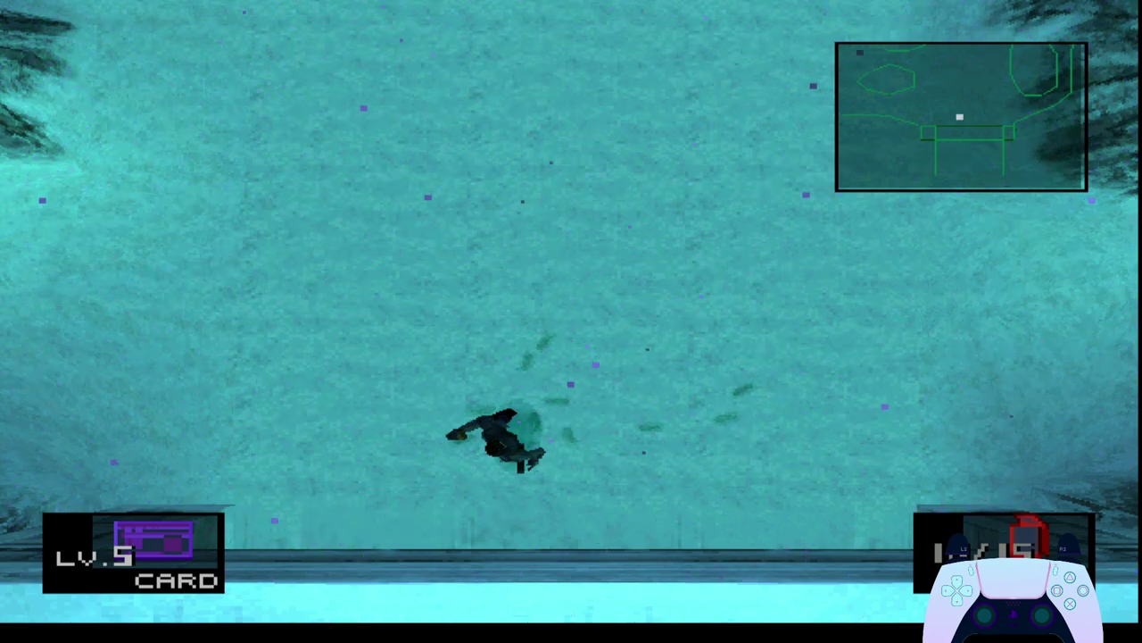
key(Left)
key(Up)
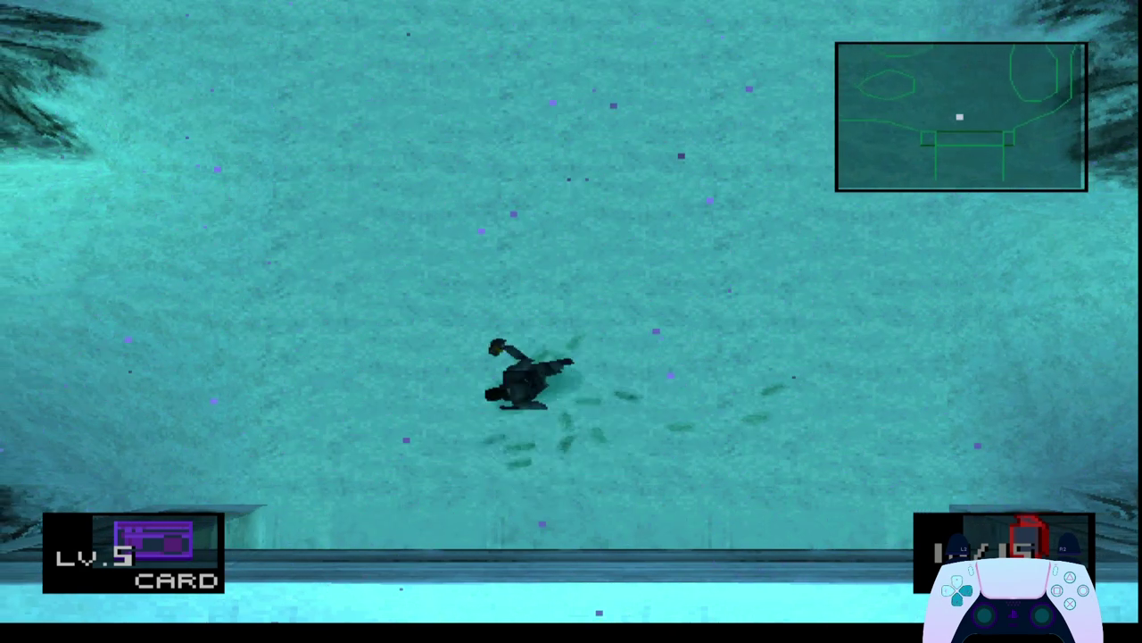
key(Right)
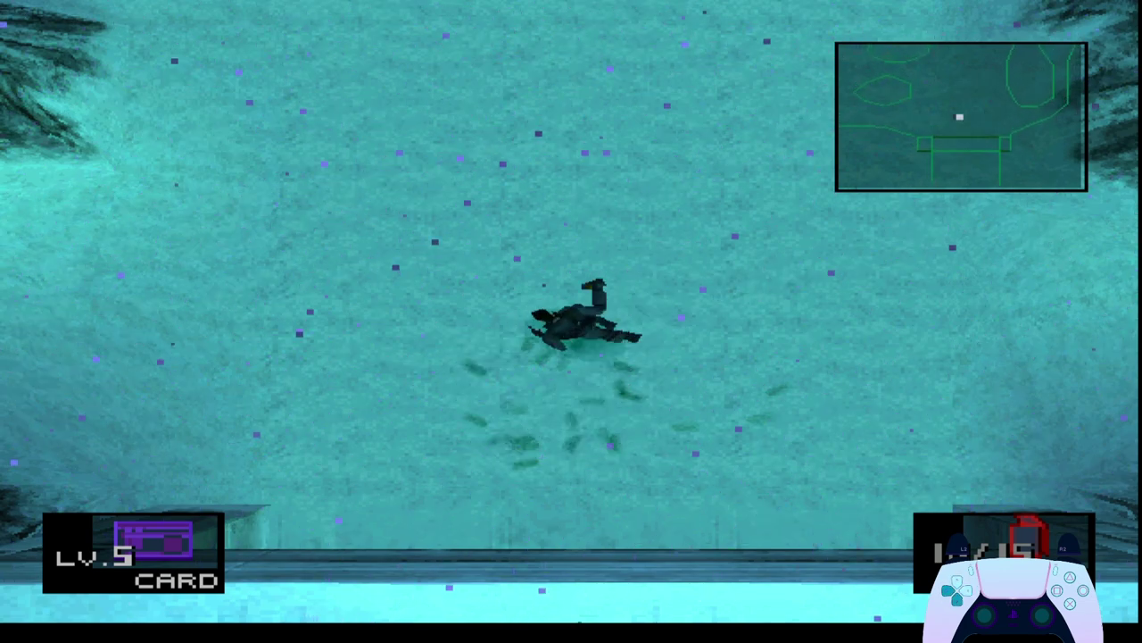
Recheck the D-pad's up, down, left and right response by moving the character back and forth near the snowfield's gate.
key(Up)
key(Down)
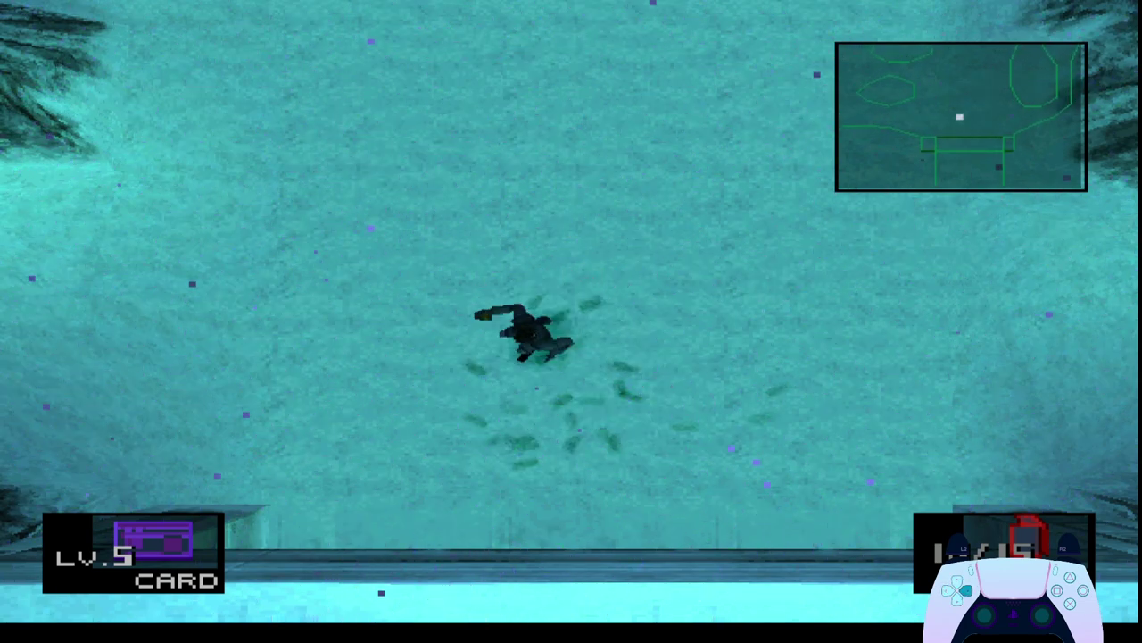
key(Left)
key(Right)
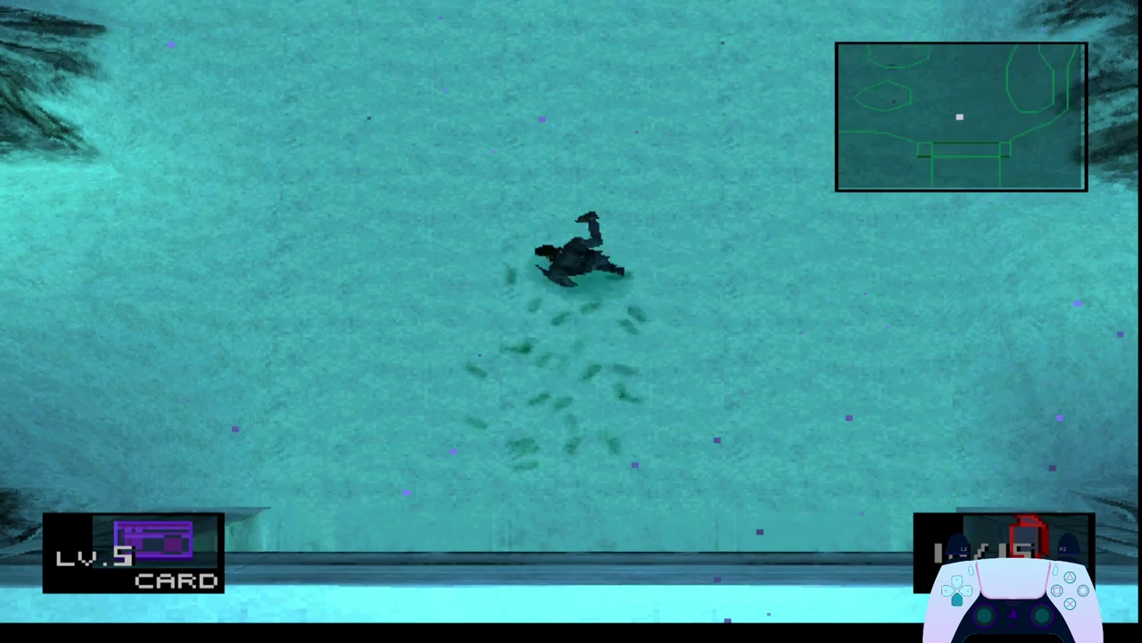
key(Down)
key(Right)
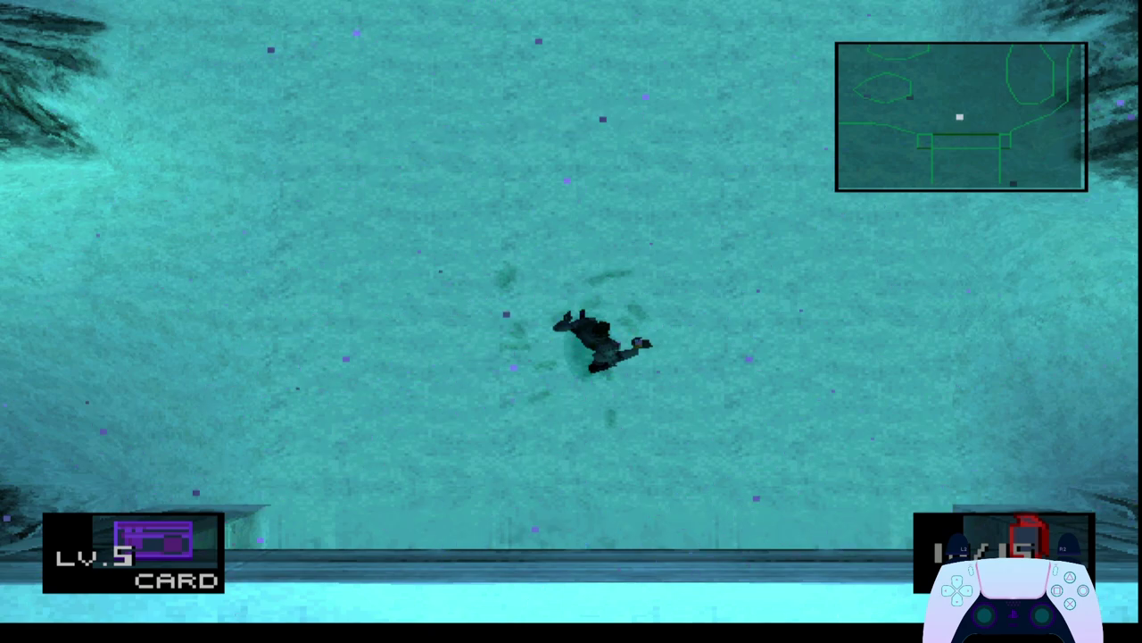
key(Up)
key(Up)
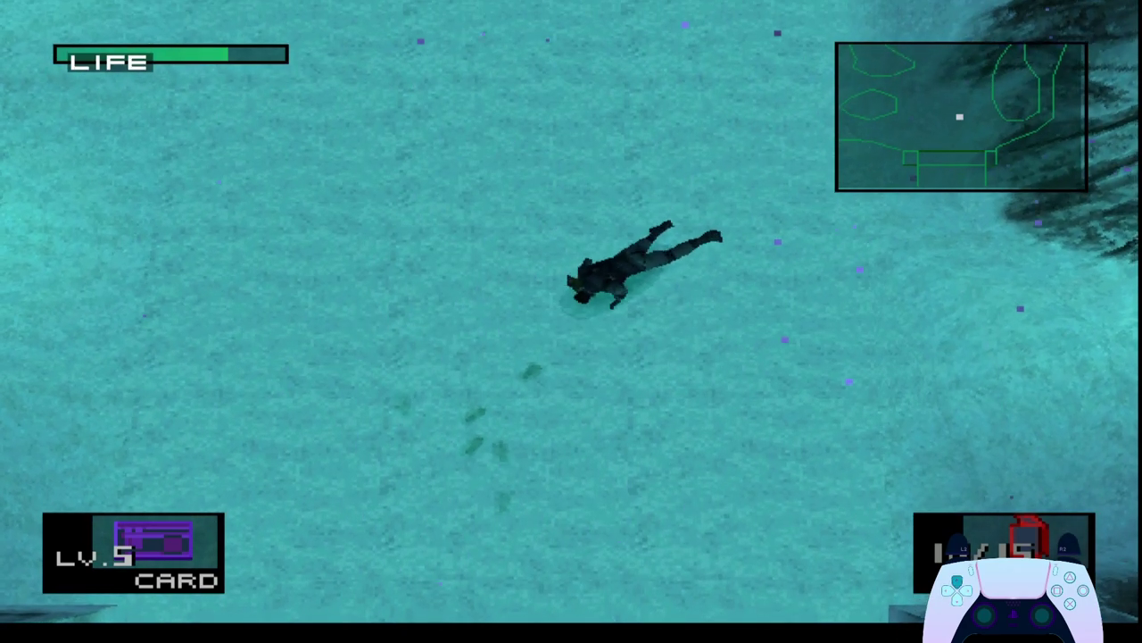
key(Down)
key(Down)
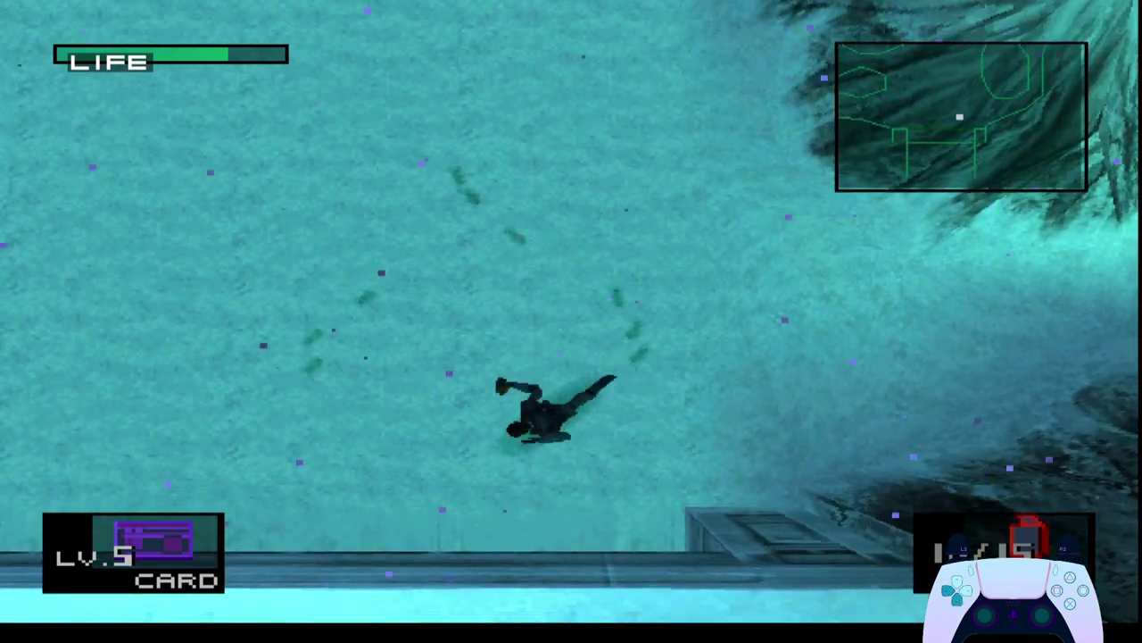
key(Left)
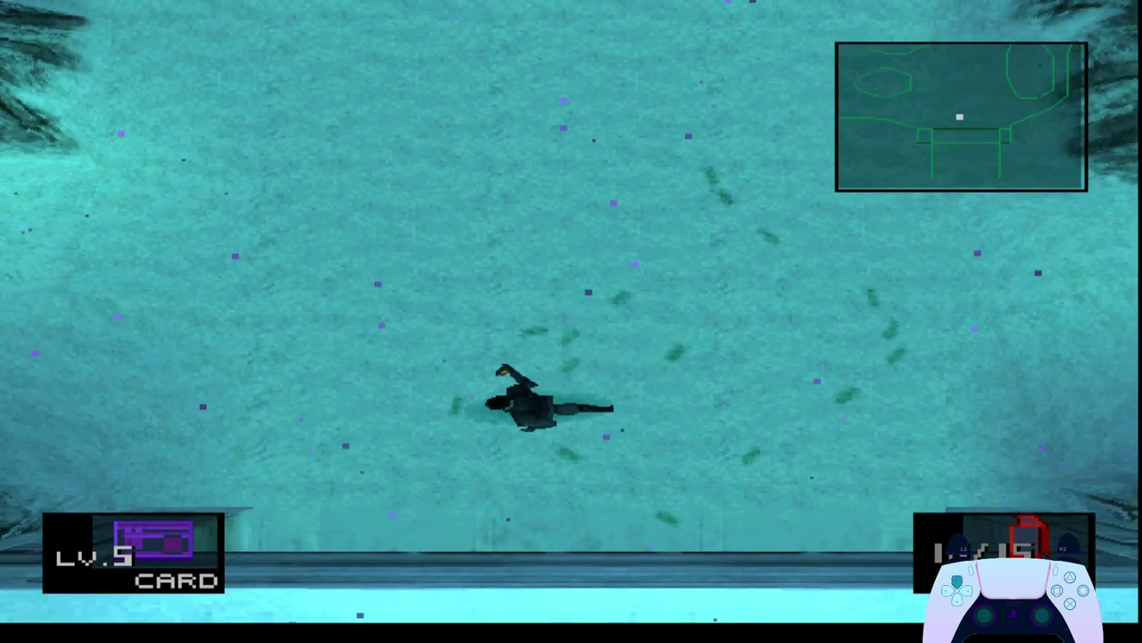
key(Right)
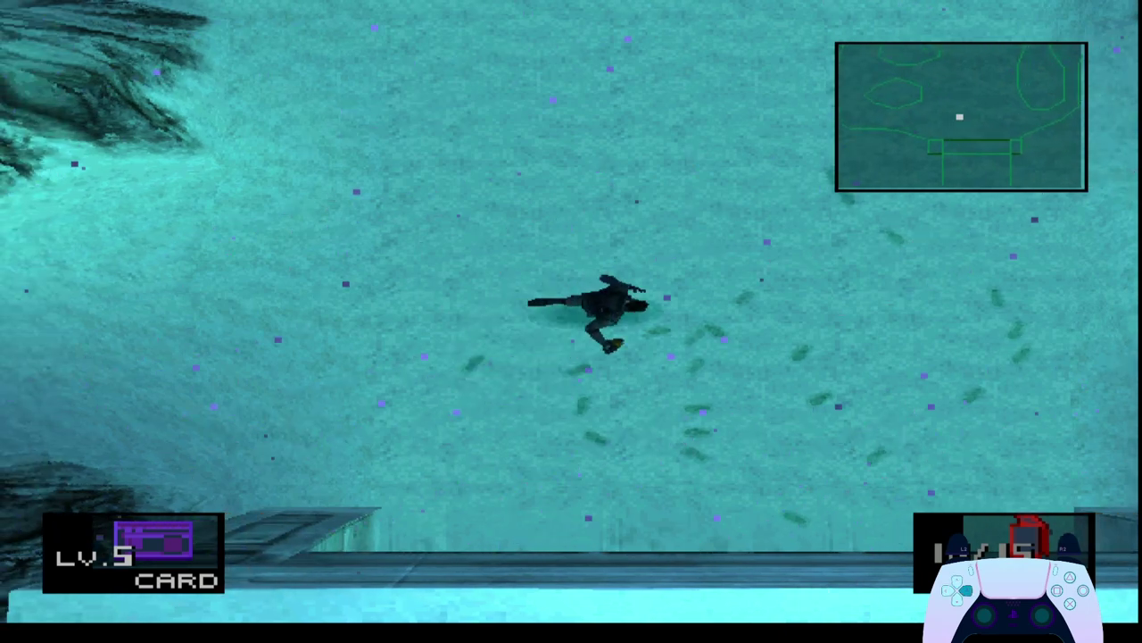
key(Left)
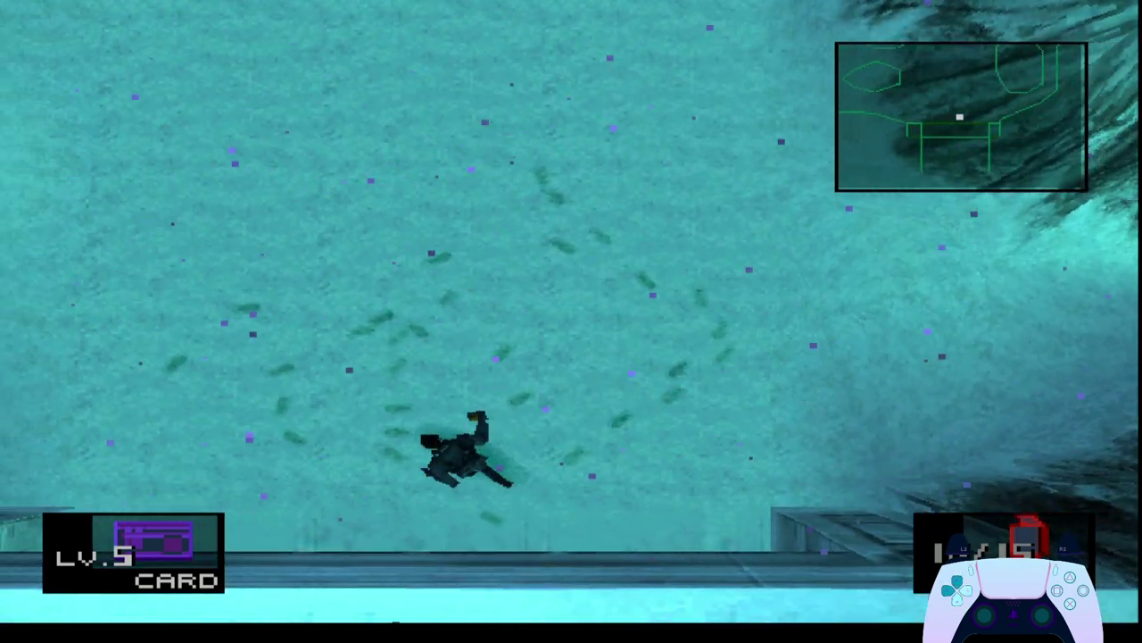
key(Left)
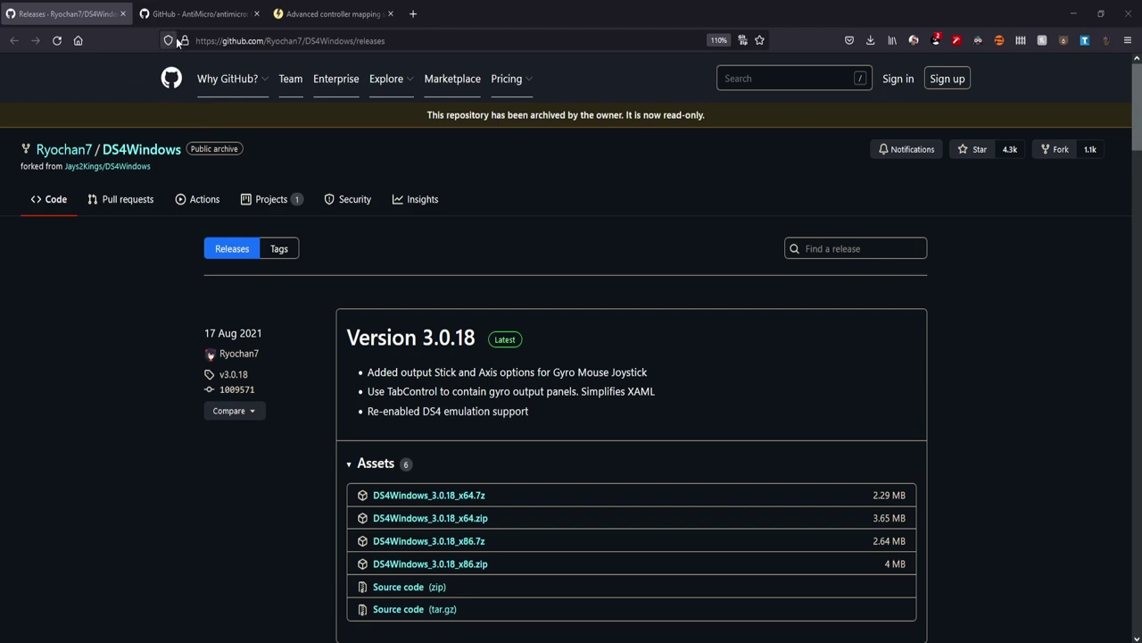
Switch to the browser, read the antimicro README's maintenance notice and Windows users section, and view the AntiMicroX repository.
click(192, 14)
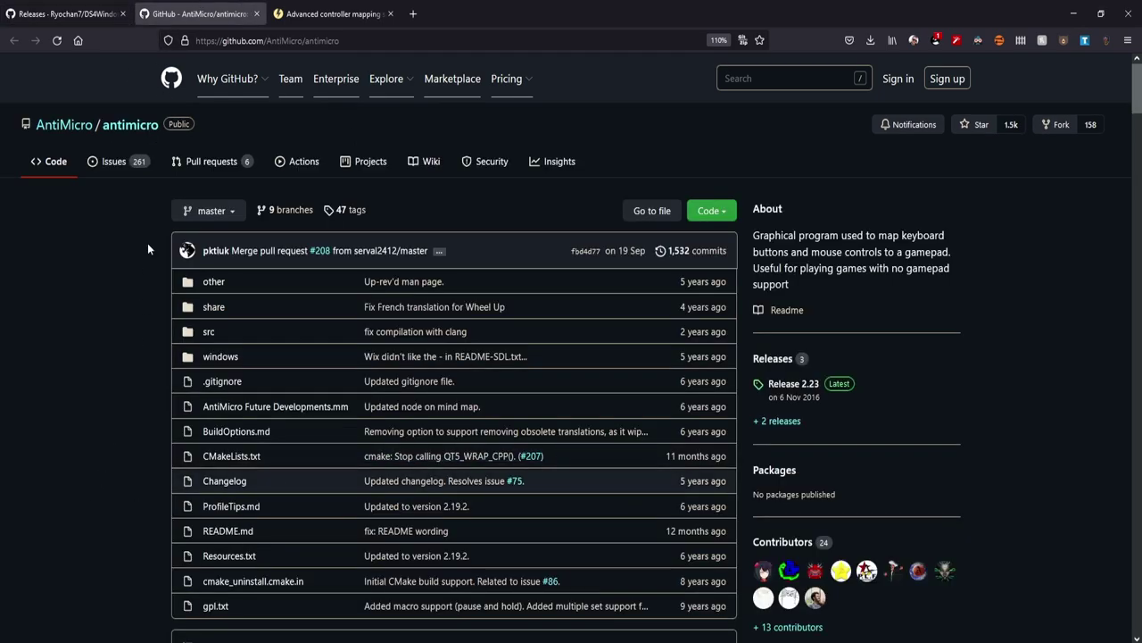
scroll(130, 232, down, 7)
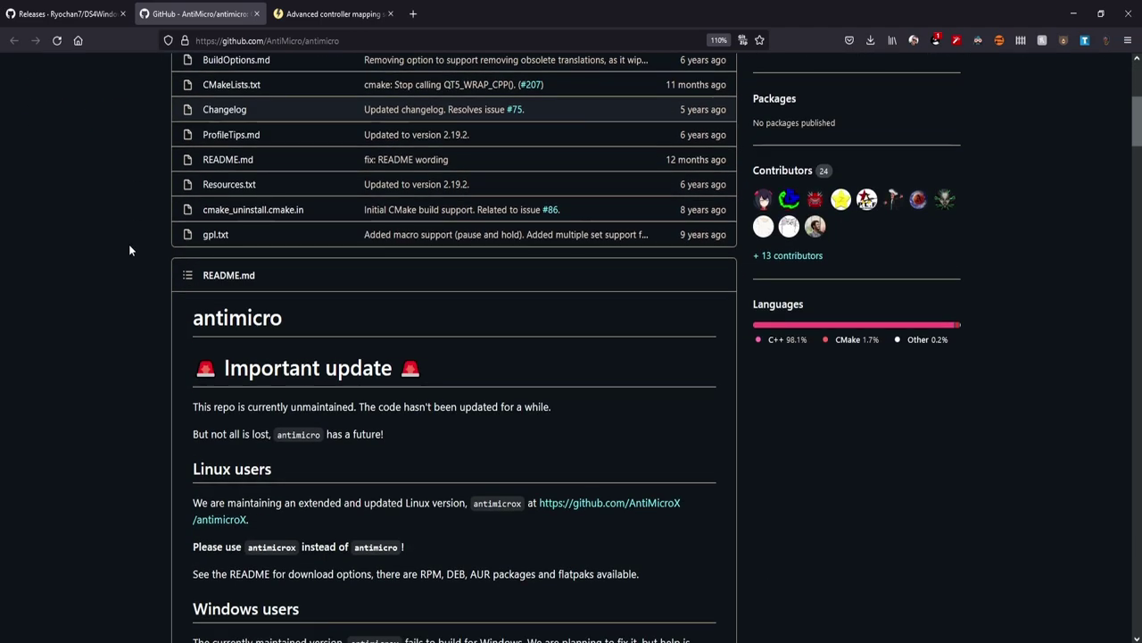
scroll(132, 259, up, 1)
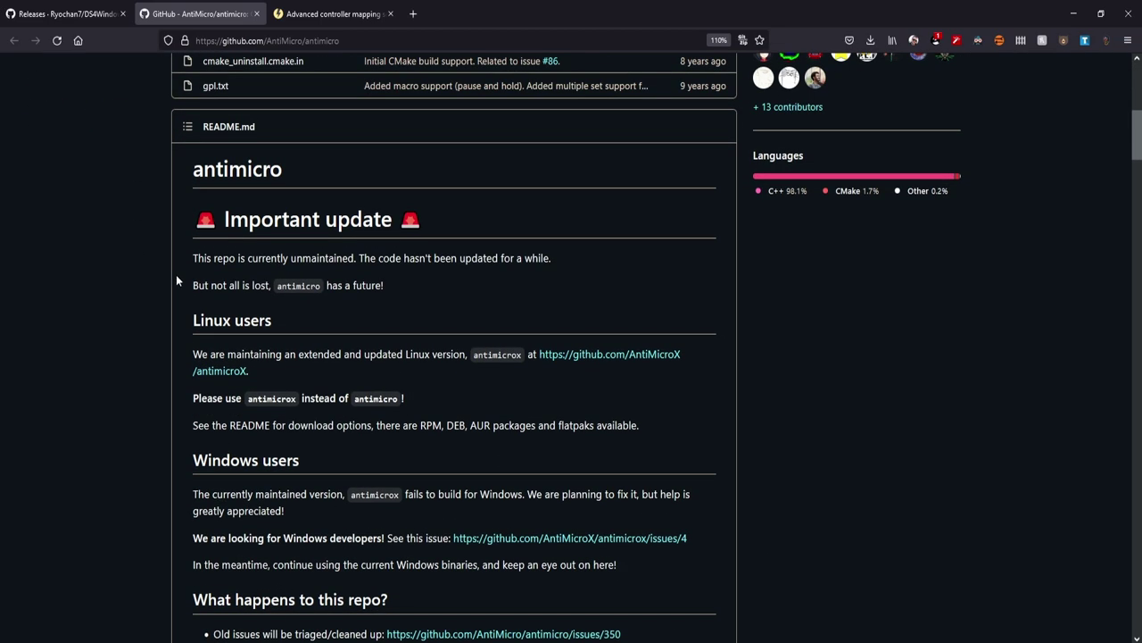
drag(192, 258, 351, 268)
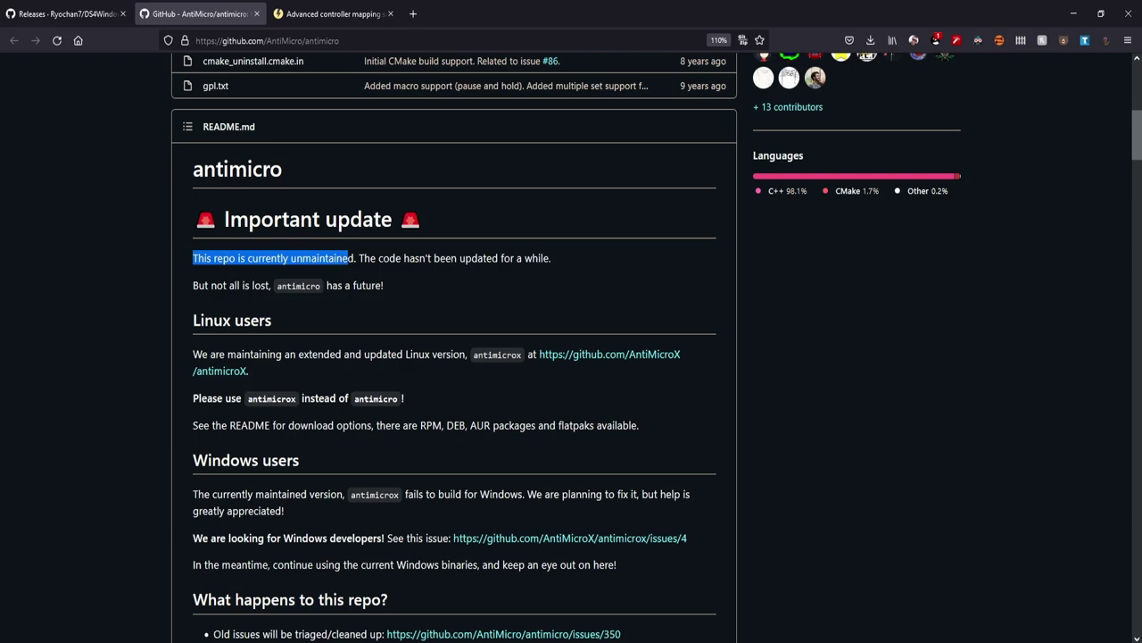
drag(552, 258, 358, 259)
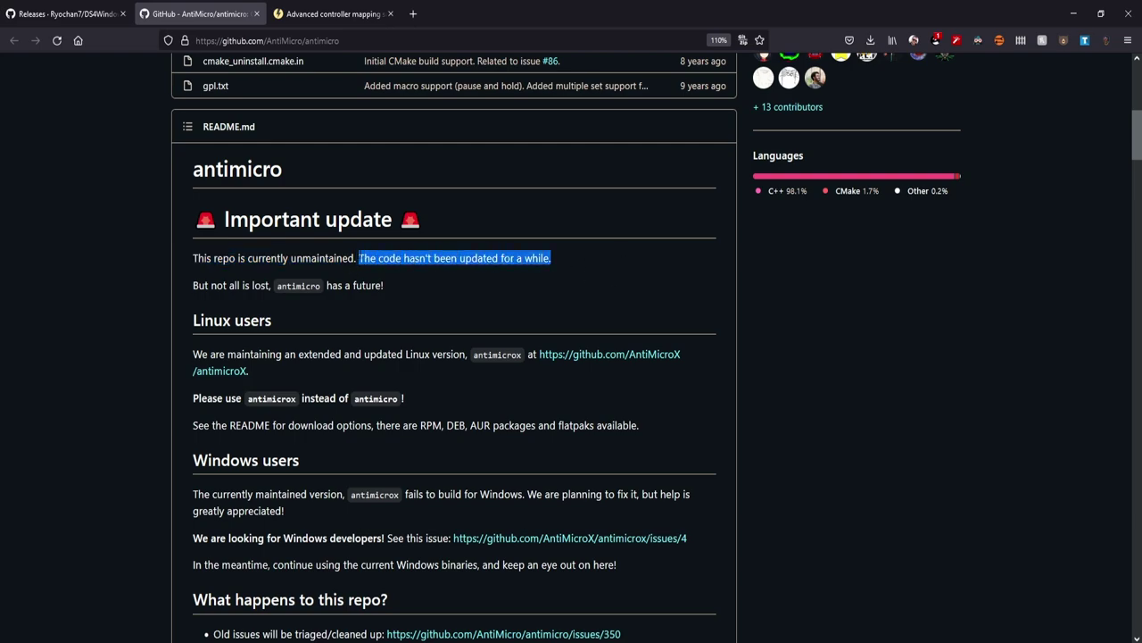
click(420, 308)
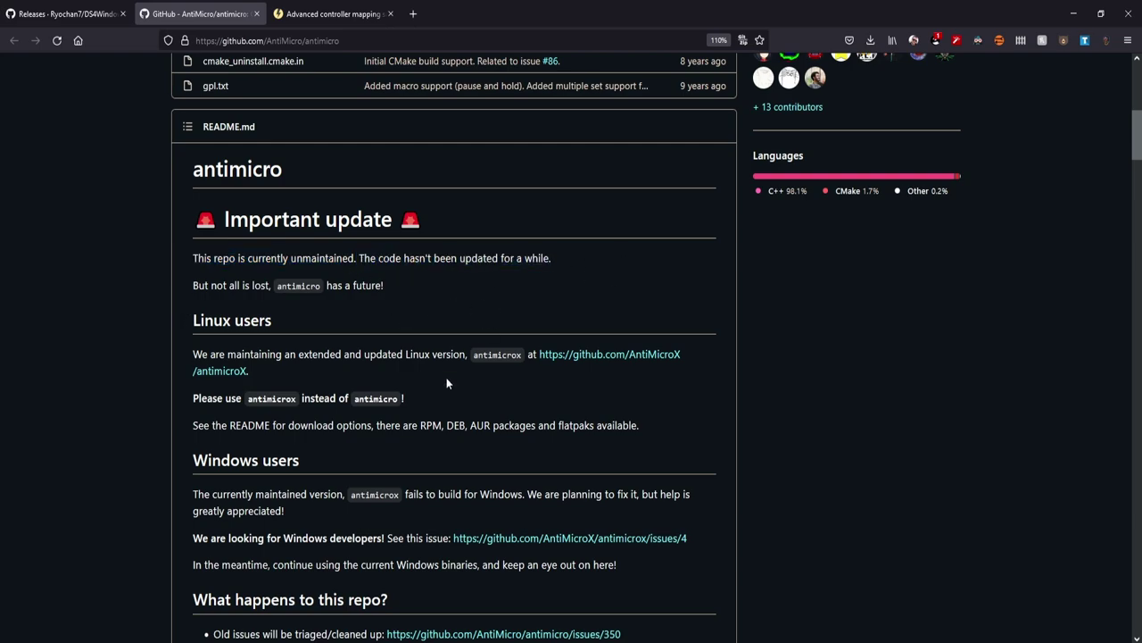
drag(193, 494, 322, 517)
click(321, 513)
scroll(686, 504, up, 5)
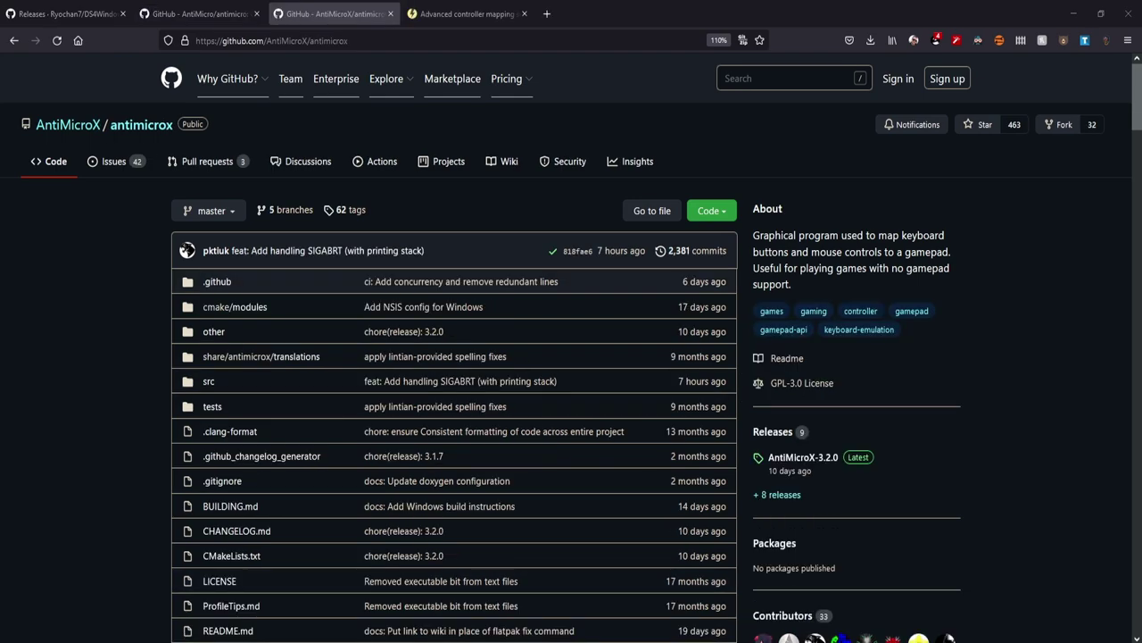
click(216, 21)
click(366, 15)
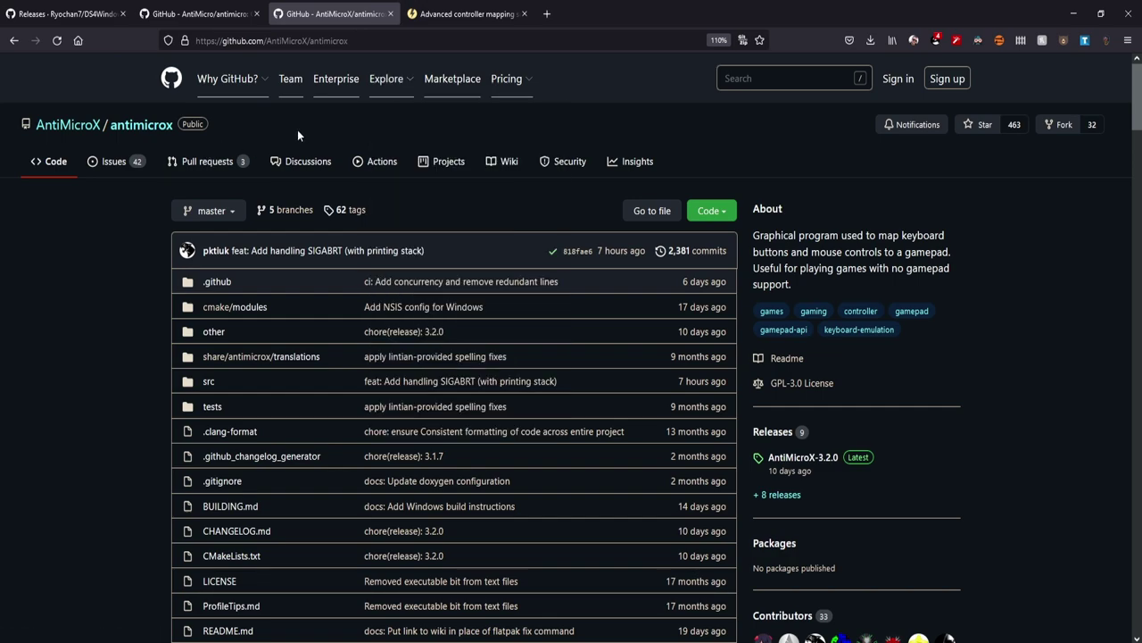
Download the free trial installer reWASD581-4765.exe from the reWASD controller mapping page.
click(500, 17)
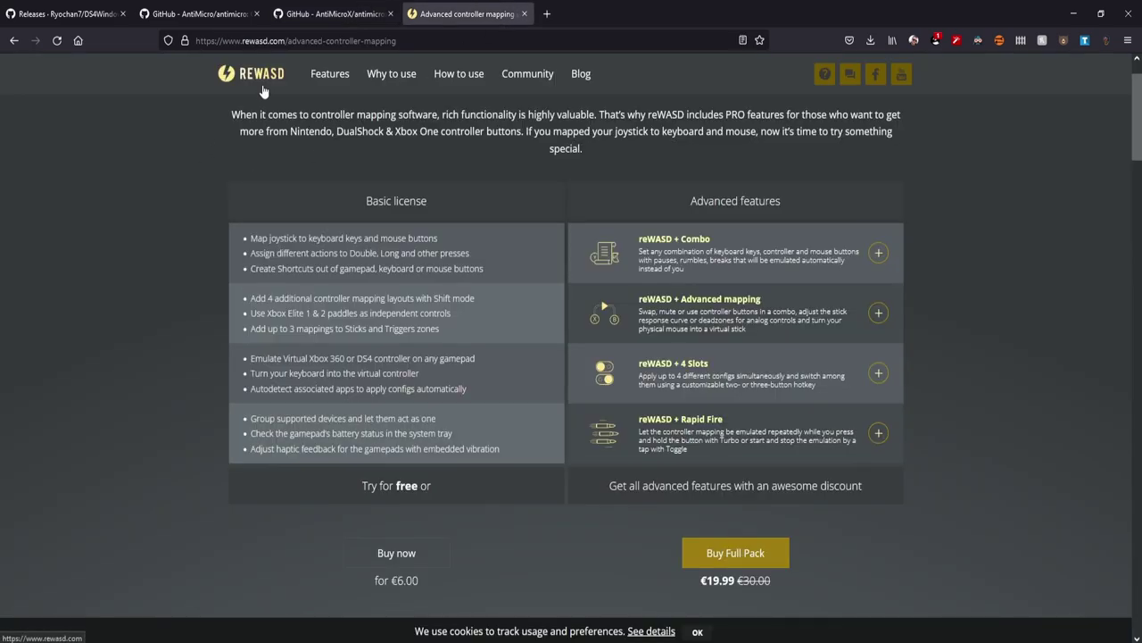
click(402, 486)
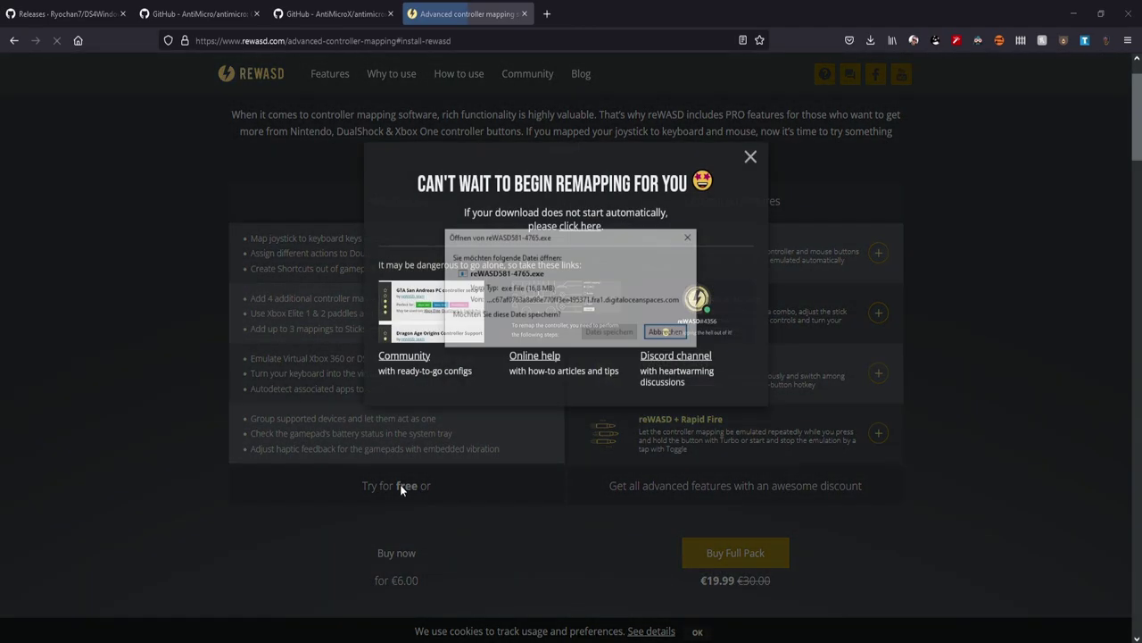
click(616, 333)
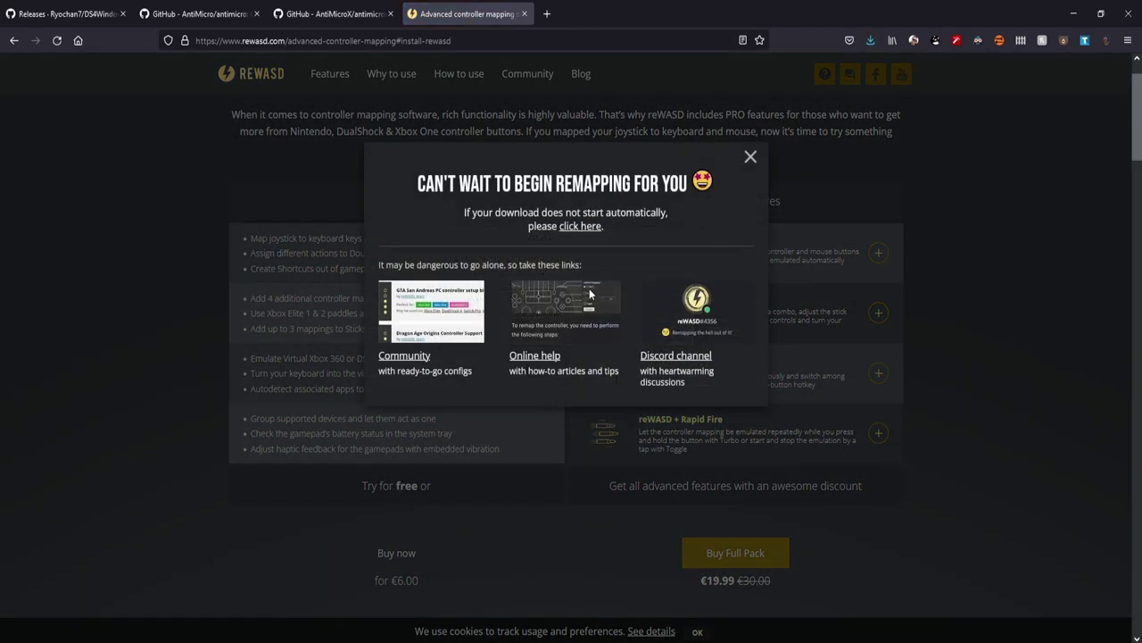
Run the downloaded reWASD installer, accept the agreement to install it, and restart the PC.
click(873, 40)
click(728, 65)
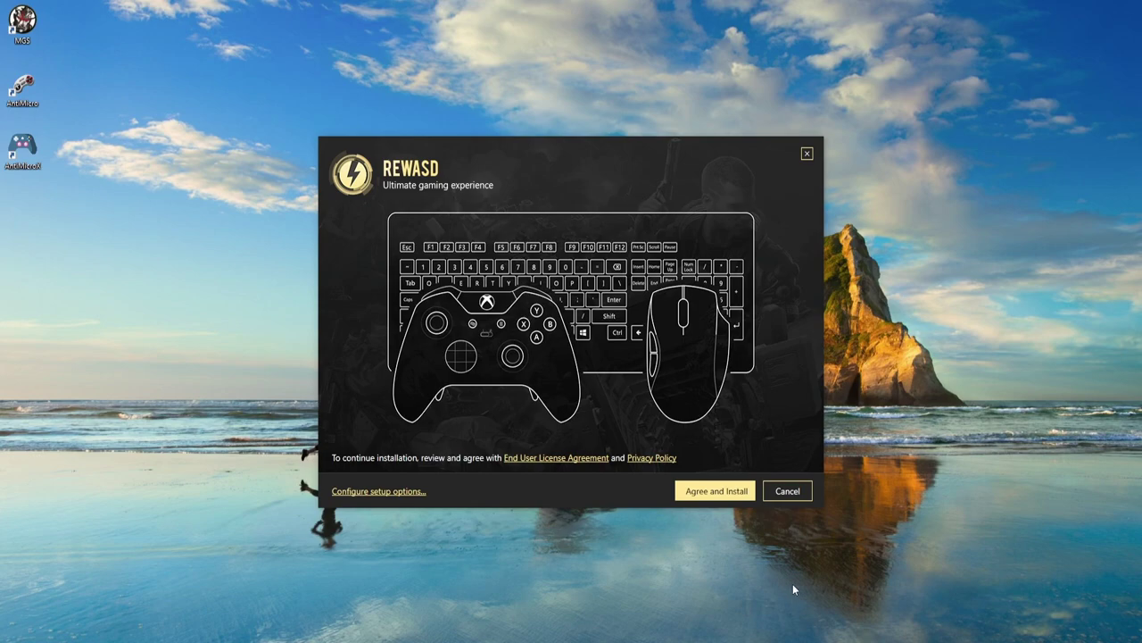
click(729, 494)
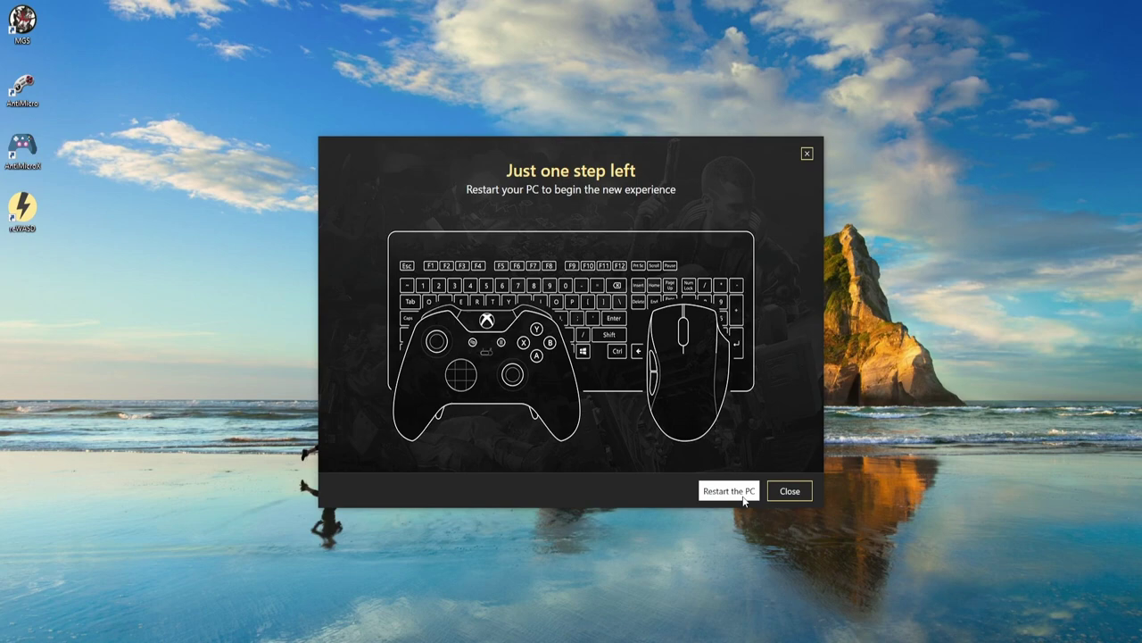
click(744, 496)
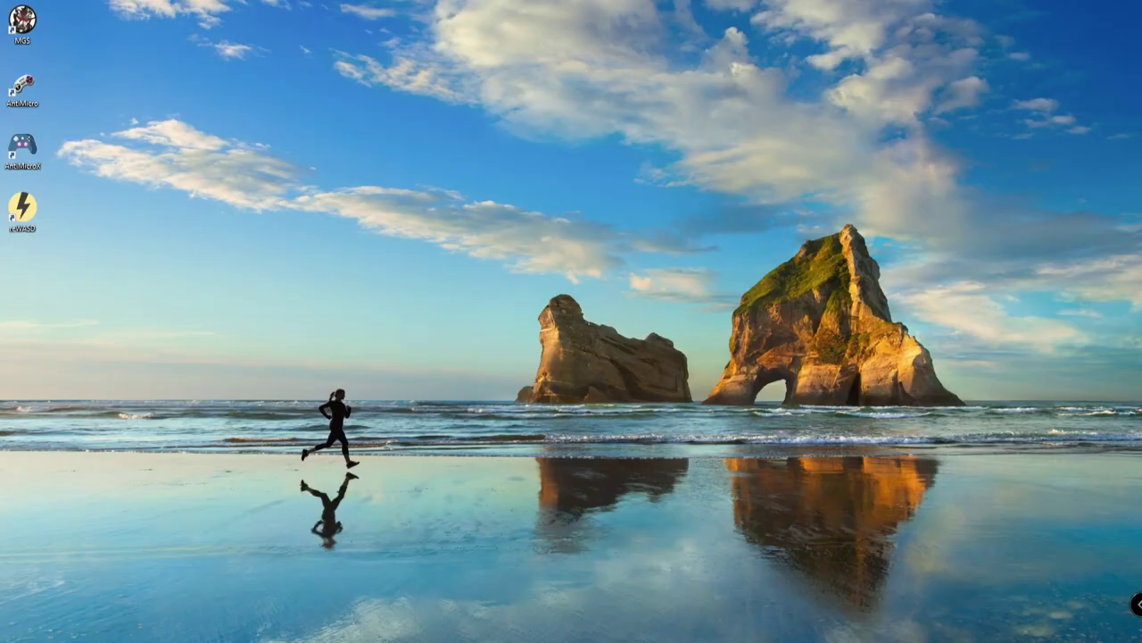
Launch reWASD, look through its 5.8.1 release page, and minimize the browser.
double_click(25, 207)
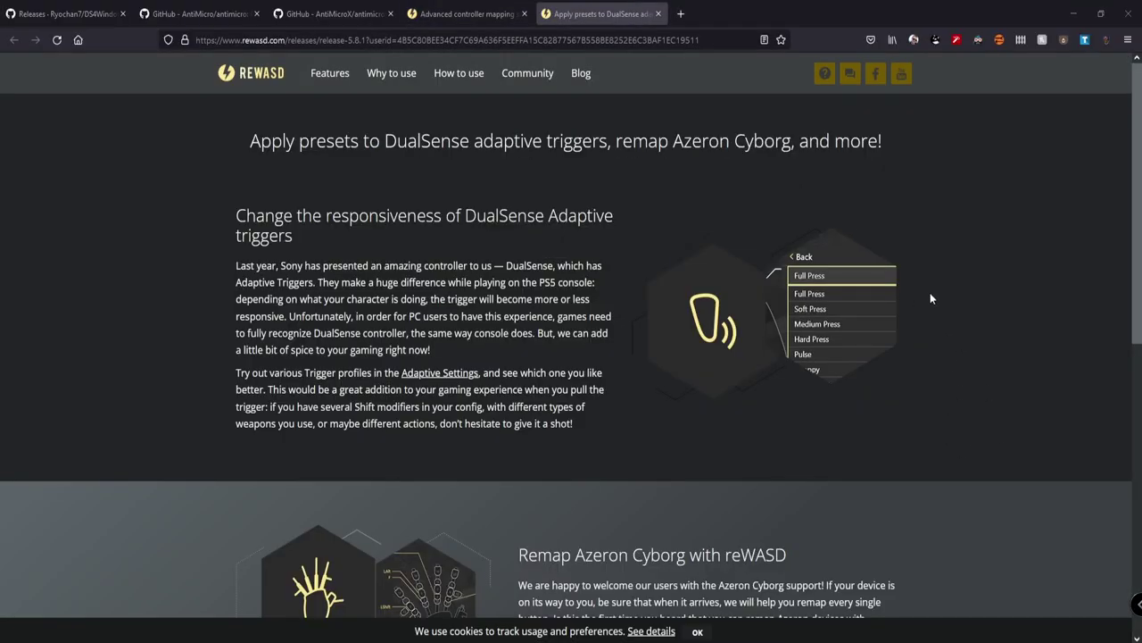
scroll(930, 312, down, 2)
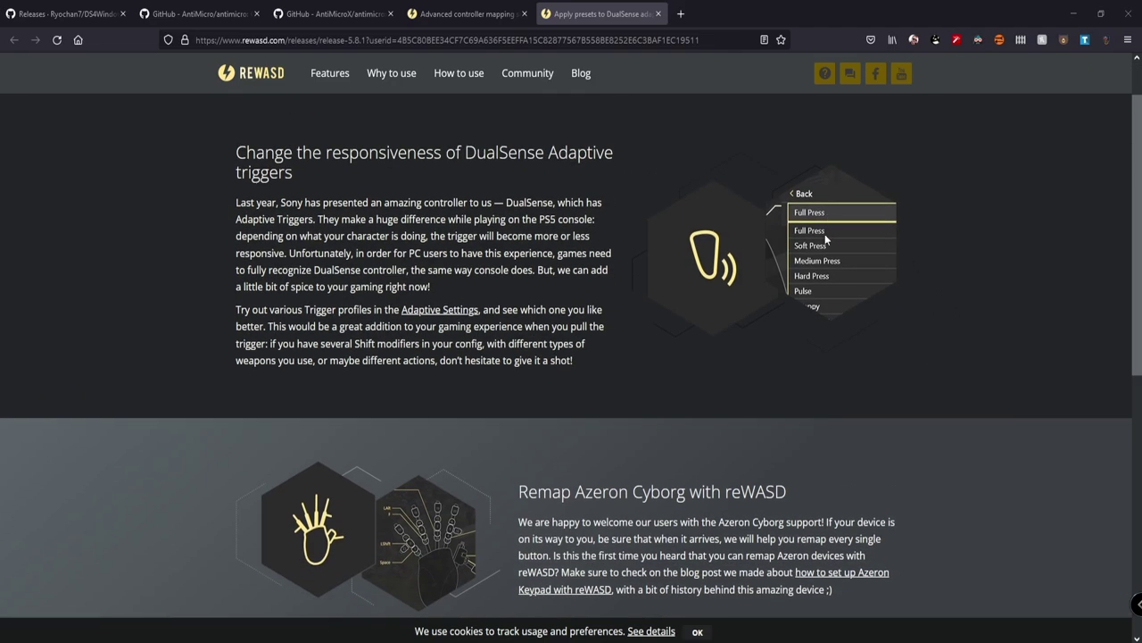
scroll(825, 233, down, 5)
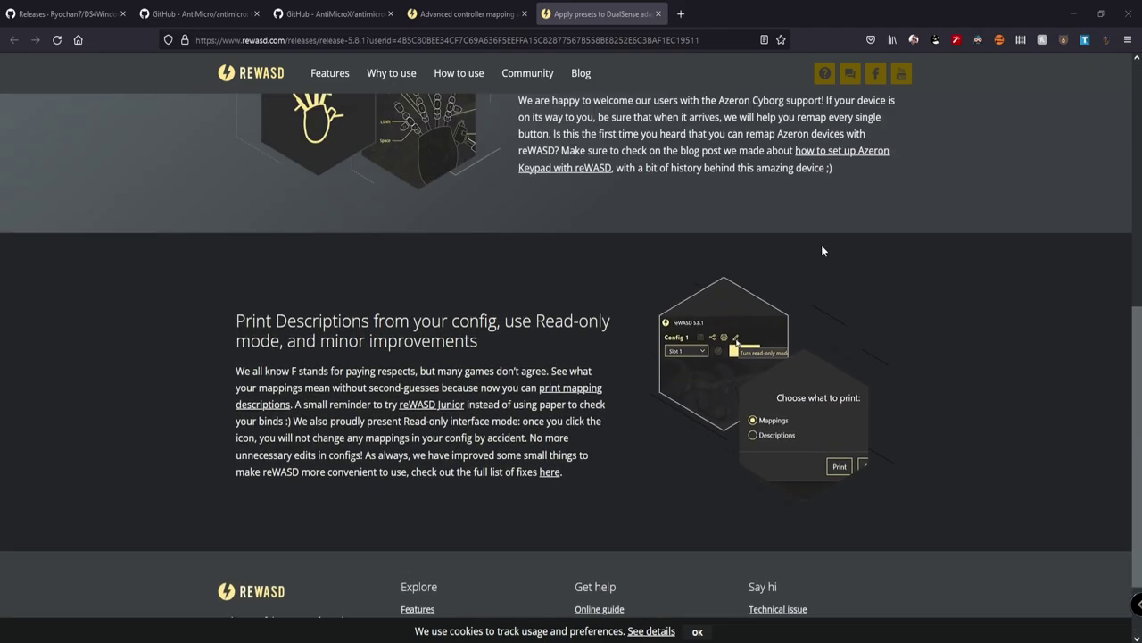
scroll(823, 251, up, 6)
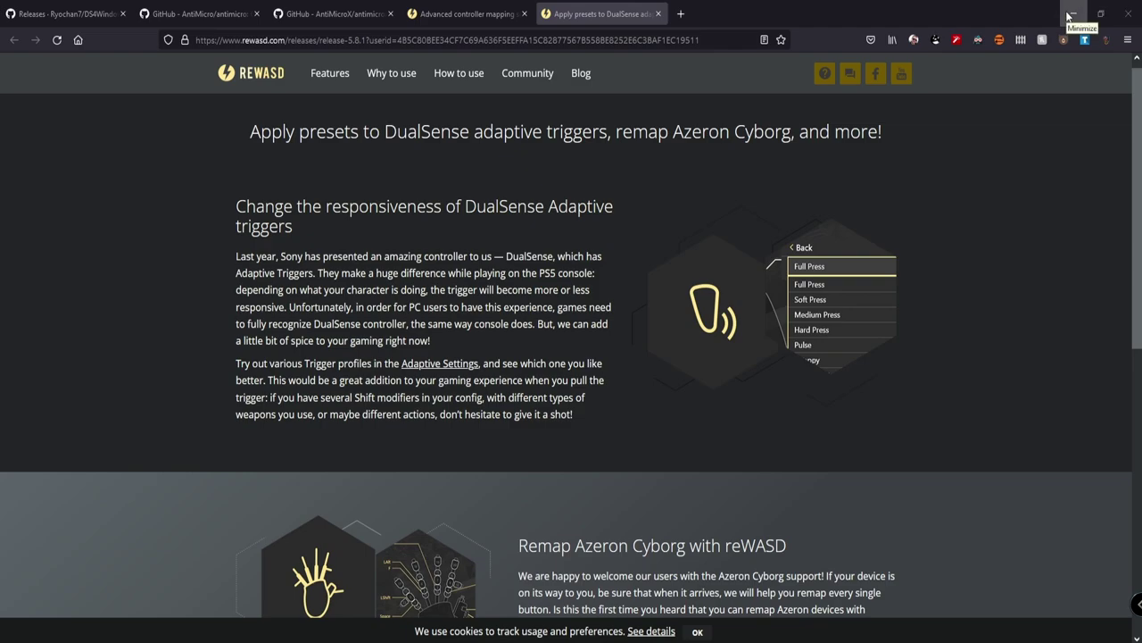
click(1071, 15)
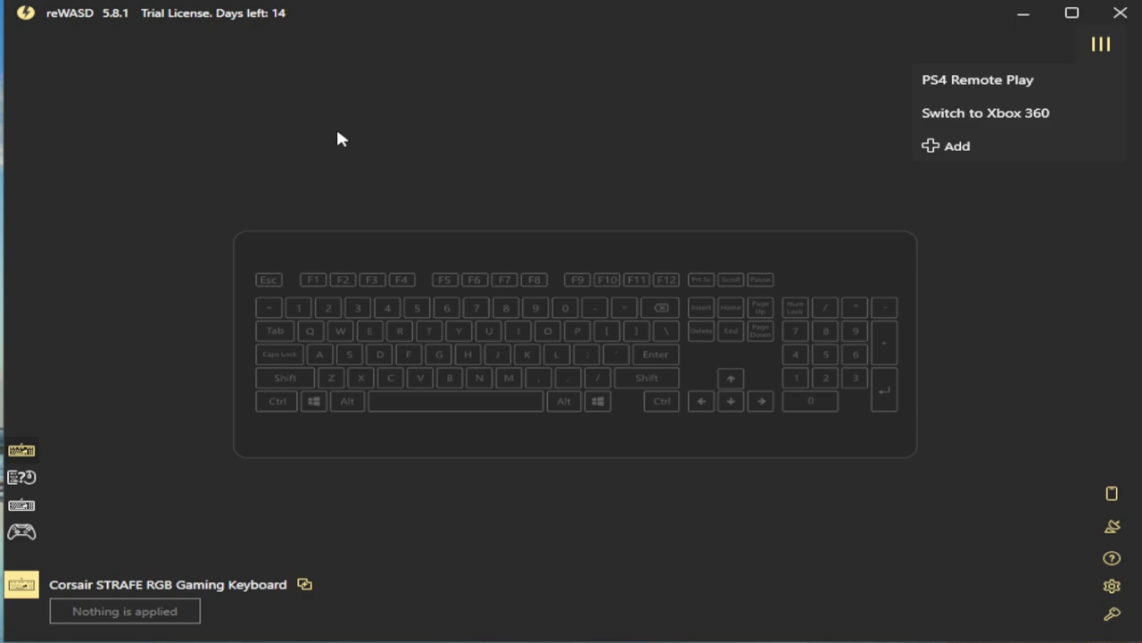
Select the Xbox One X controller in reWASD and open the Switch to Xbox 360 profile.
click(976, 174)
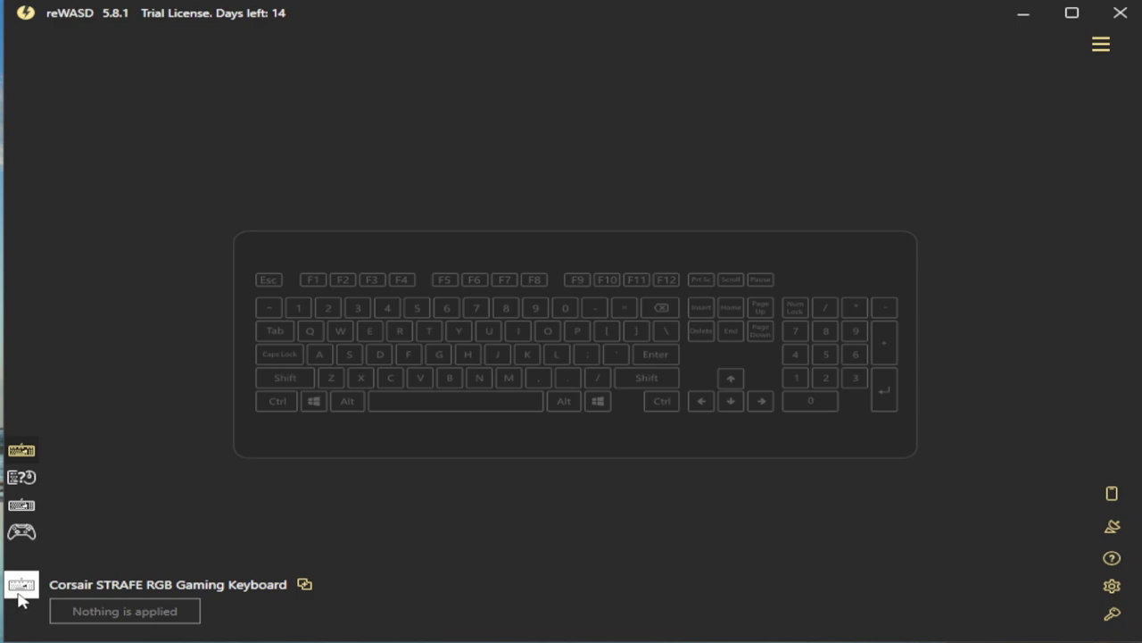
click(21, 533)
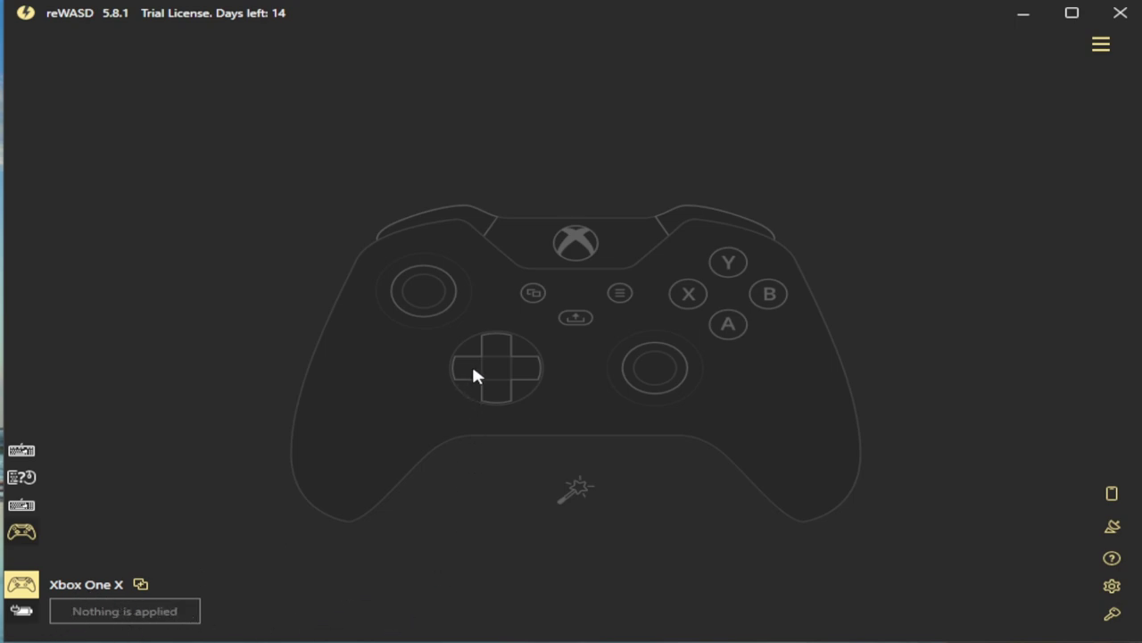
click(140, 584)
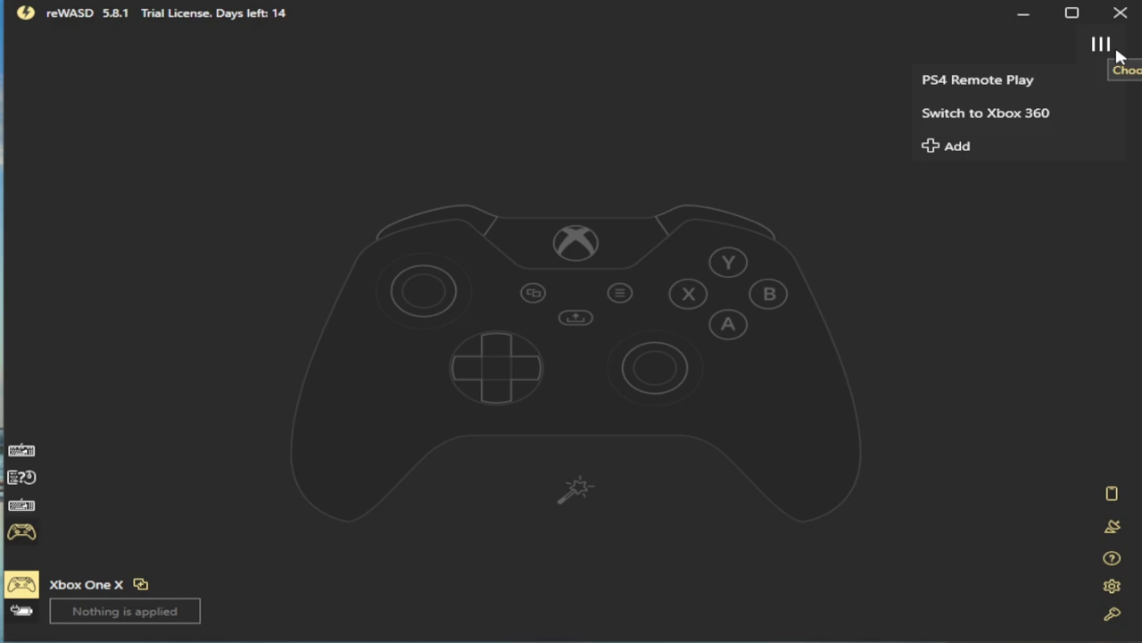
click(1010, 120)
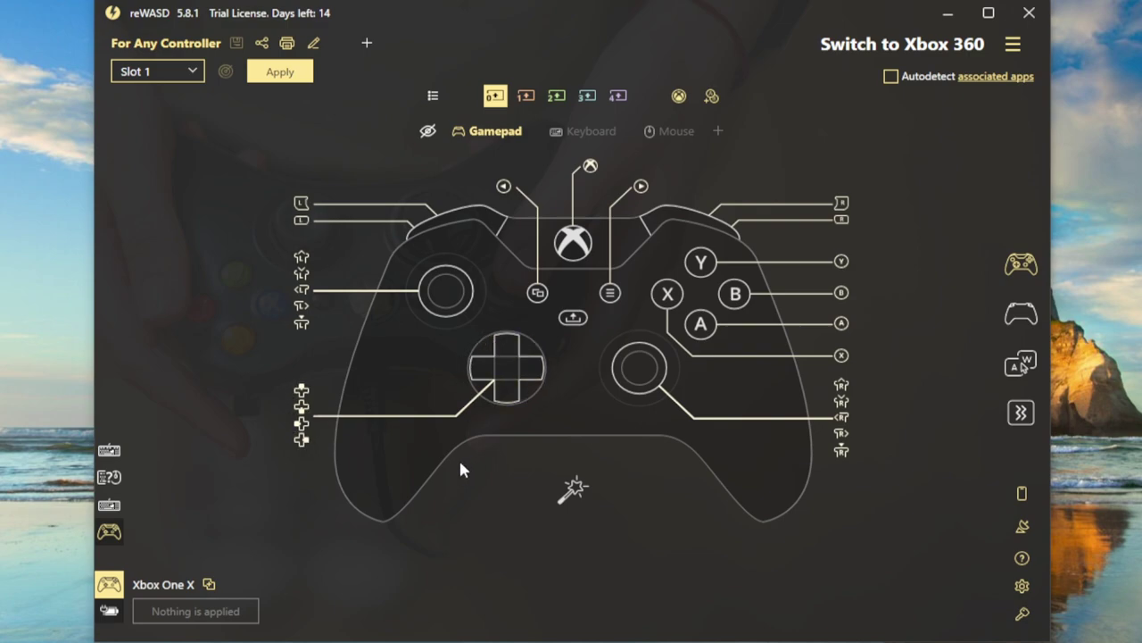
Map the D-pad's left direction to Left on the left stick.
click(482, 373)
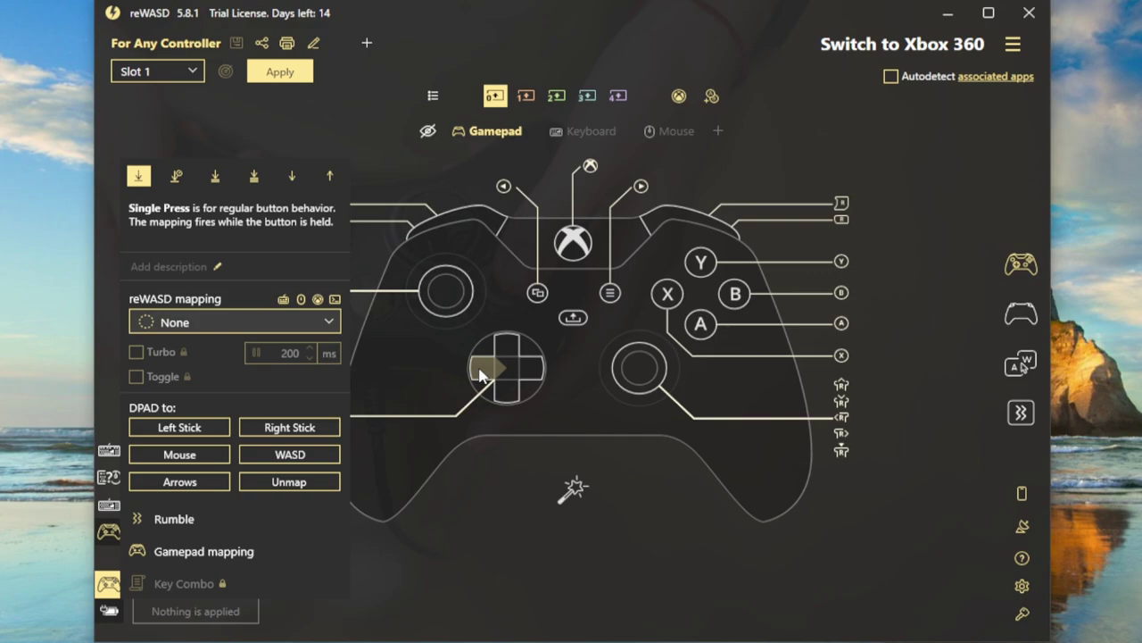
click(328, 324)
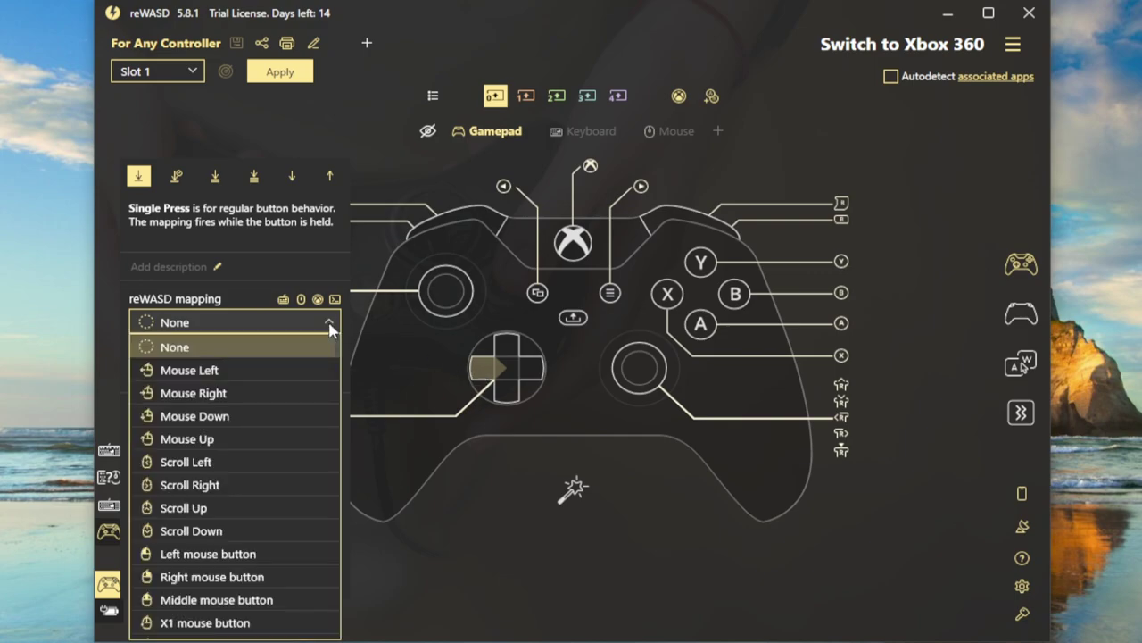
scroll(311, 372, down, 6)
scroll(292, 411, down, 15)
scroll(290, 444, down, 15)
scroll(272, 435, down, 15)
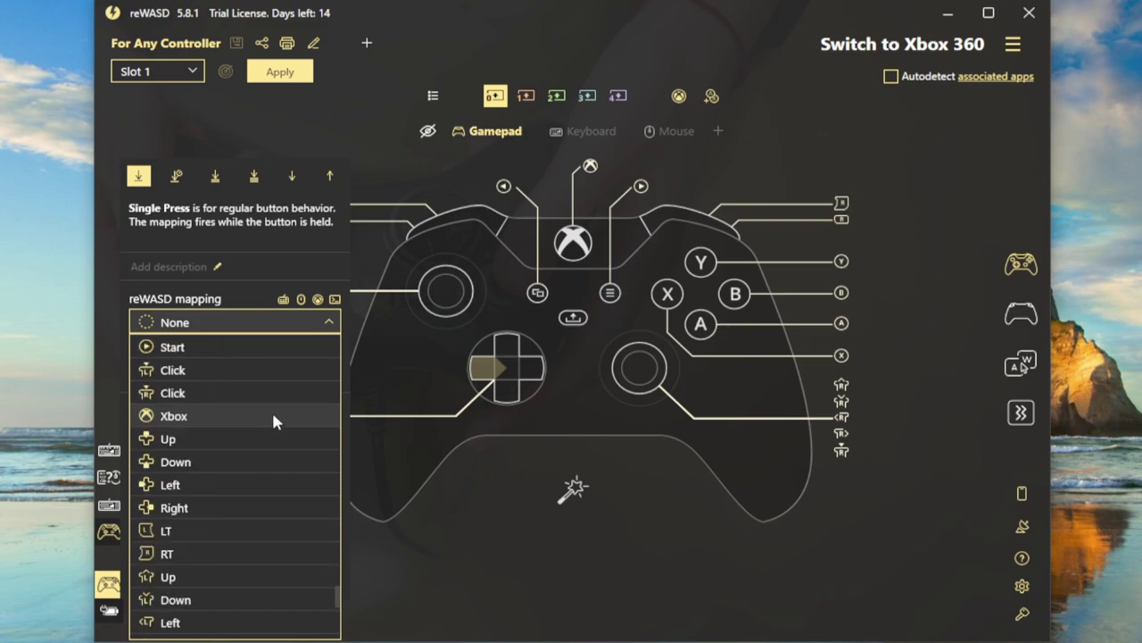
scroll(246, 348, down, 3)
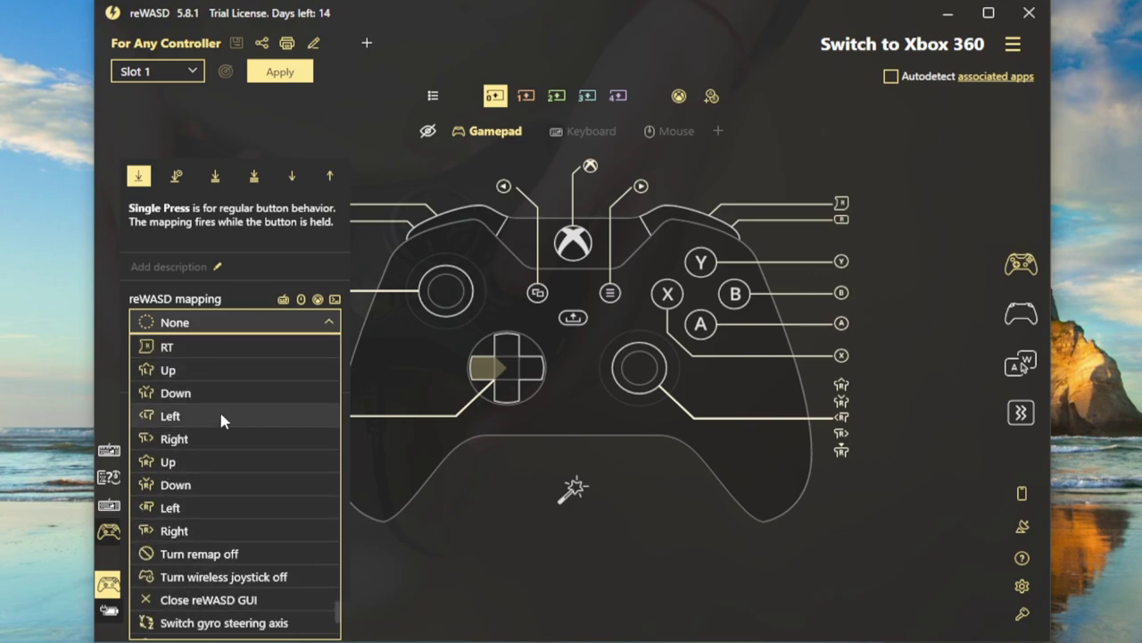
click(150, 417)
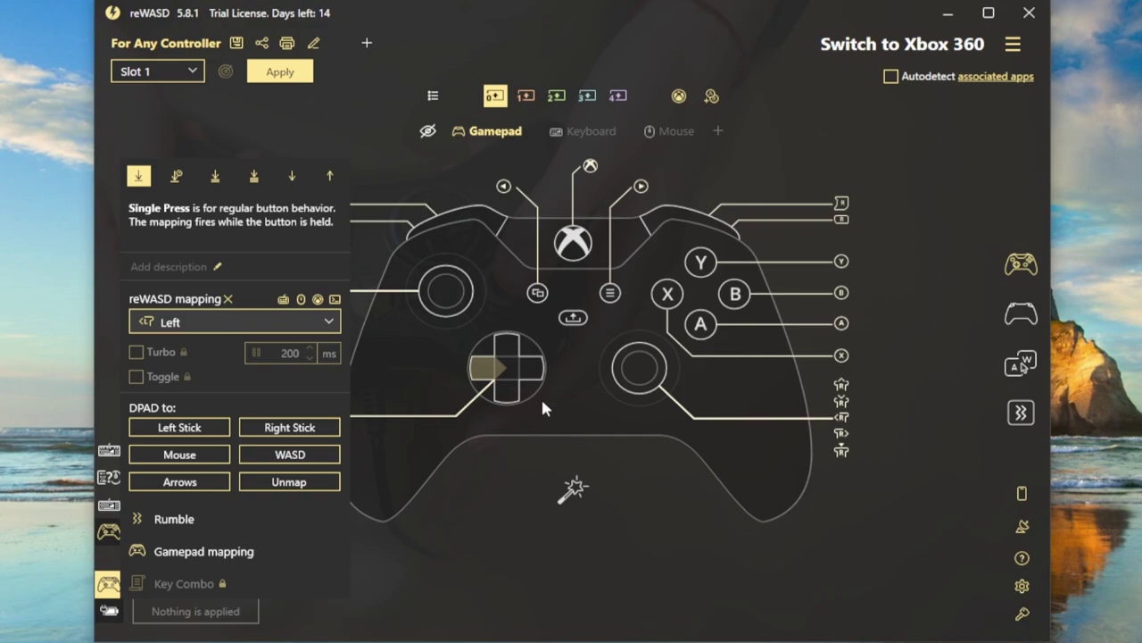
Map the D-pad's right direction to Right on the left stick.
click(532, 368)
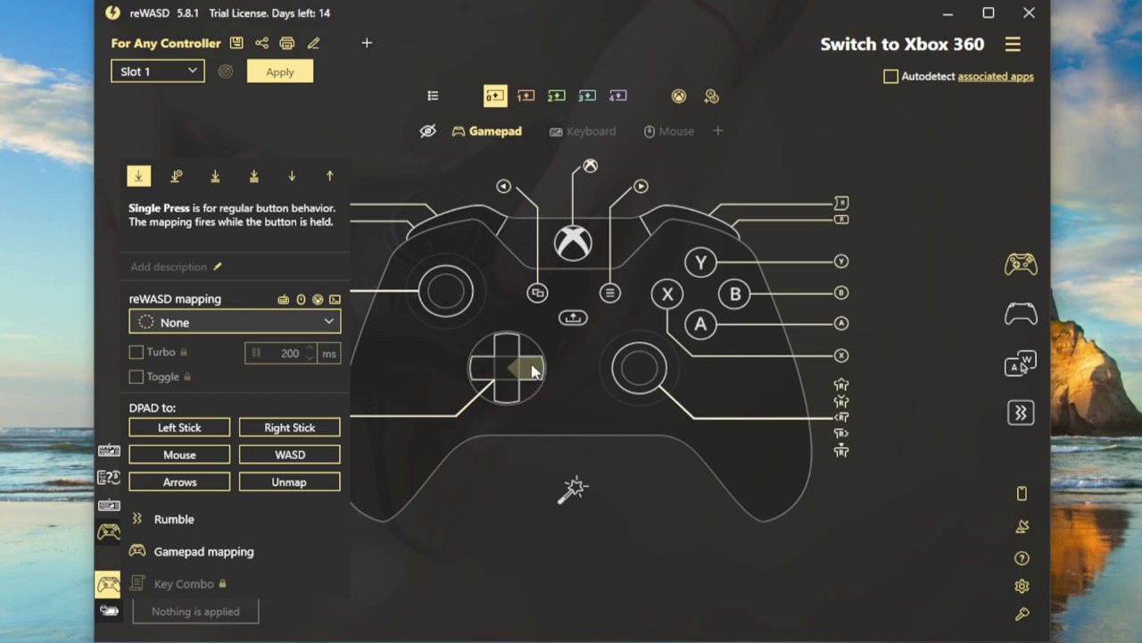
click(330, 324)
scroll(287, 401, down, 20)
scroll(277, 440, down, 15)
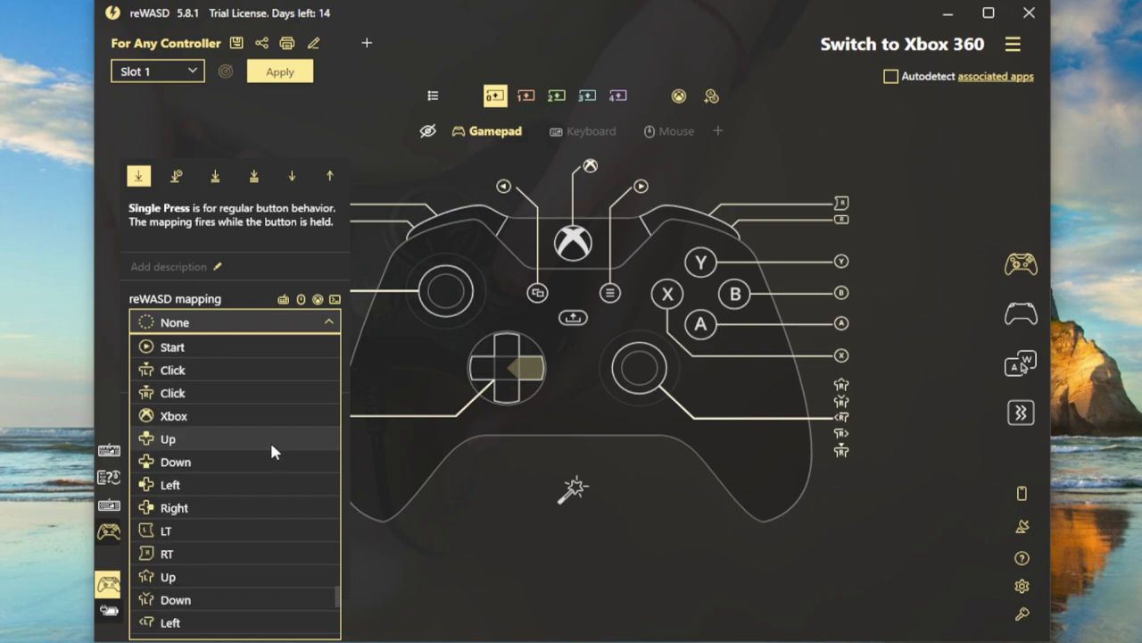
scroll(269, 439, down, 1)
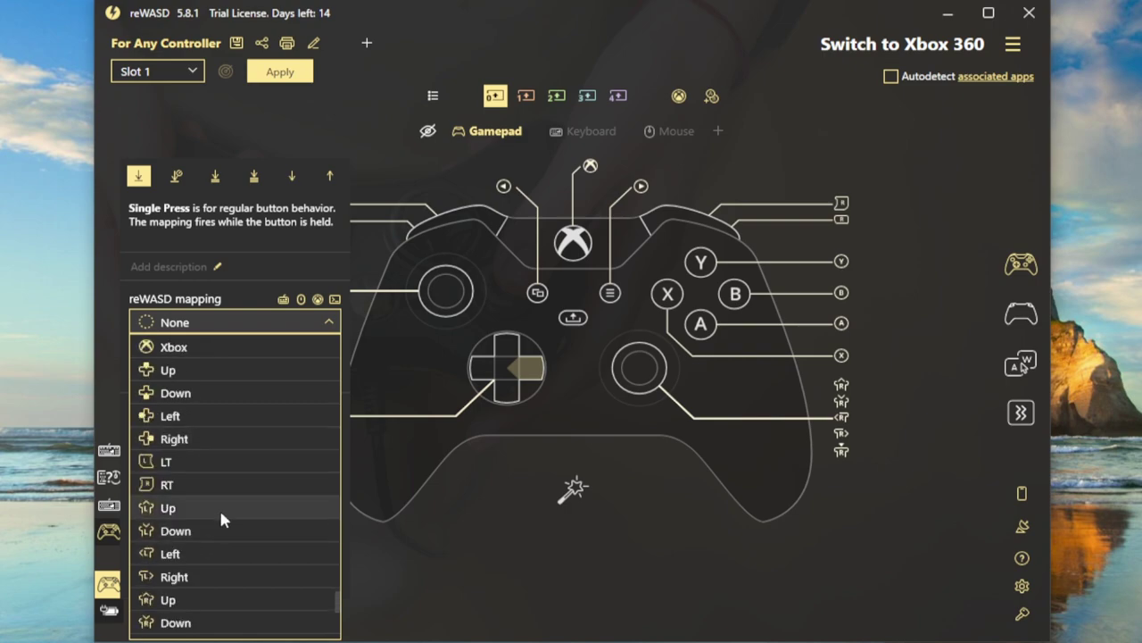
scroll(219, 507, down, 3)
scroll(222, 406, up, 1)
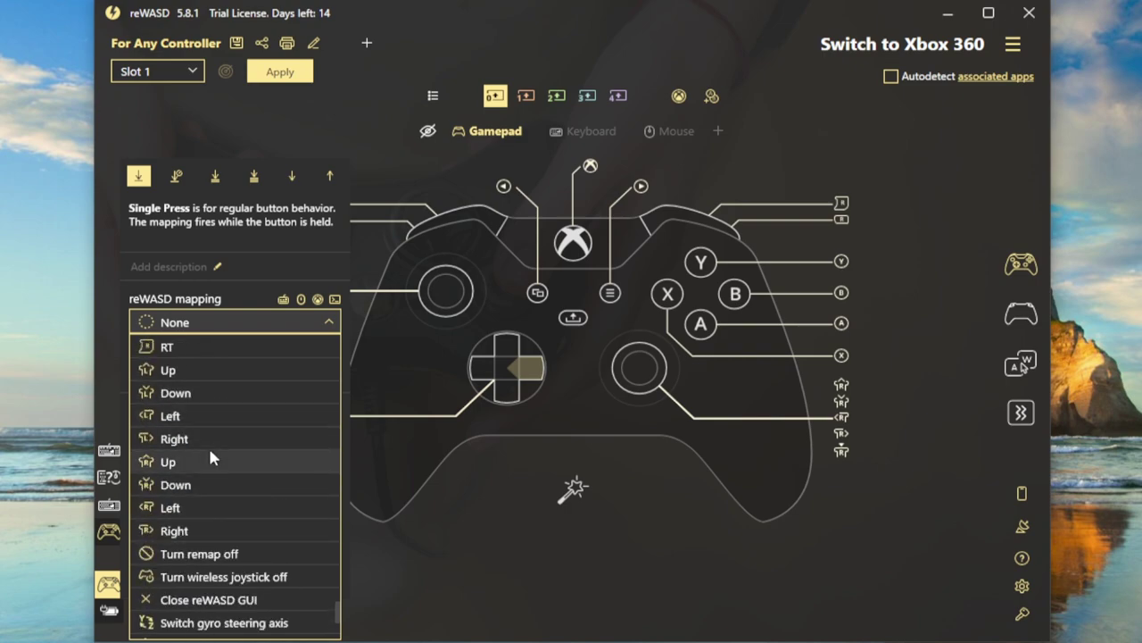
click(210, 438)
Map the D-pad's up and down directions to Up and Down on the left stick.
click(506, 350)
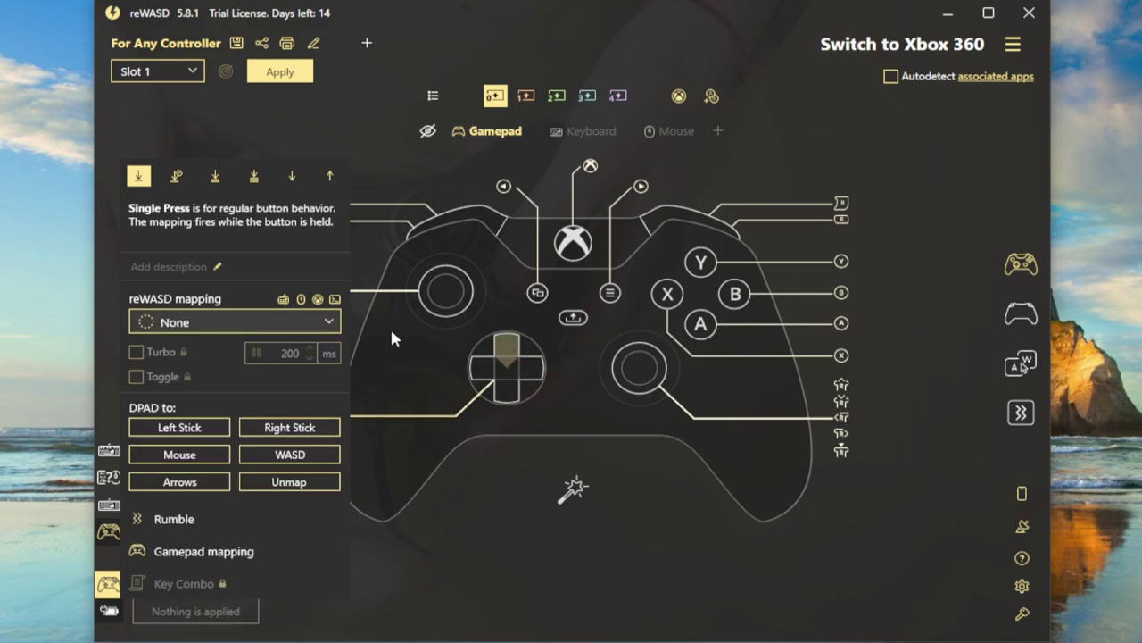
click(308, 321)
scroll(268, 406, down, 10)
click(187, 531)
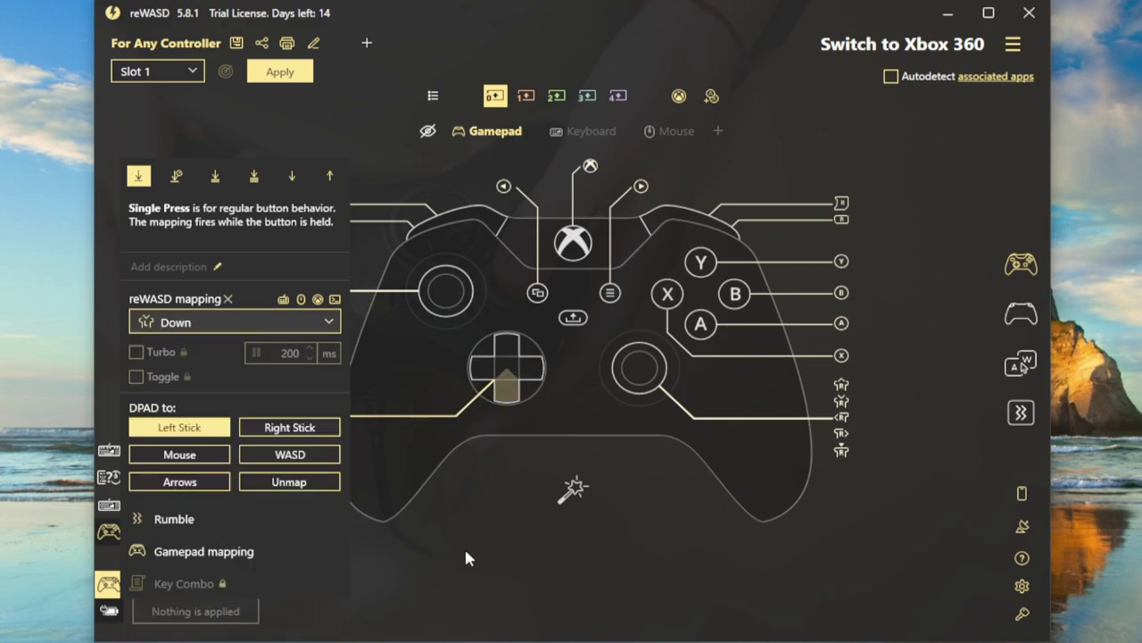
click(430, 583)
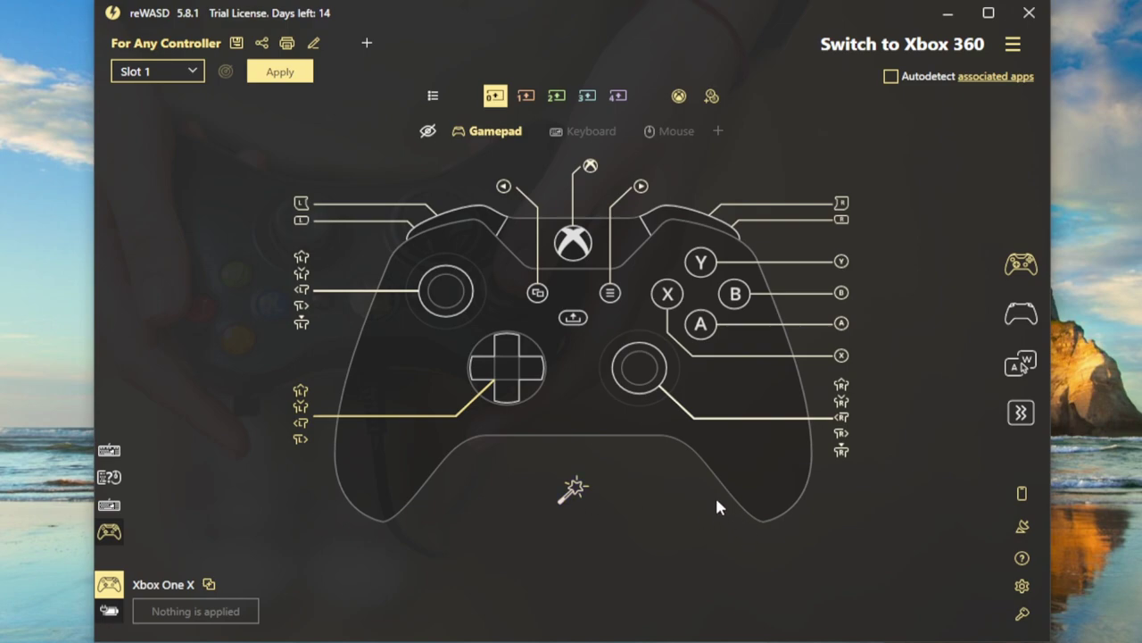
Map the controller's A button to the LShift keyboard key.
click(711, 328)
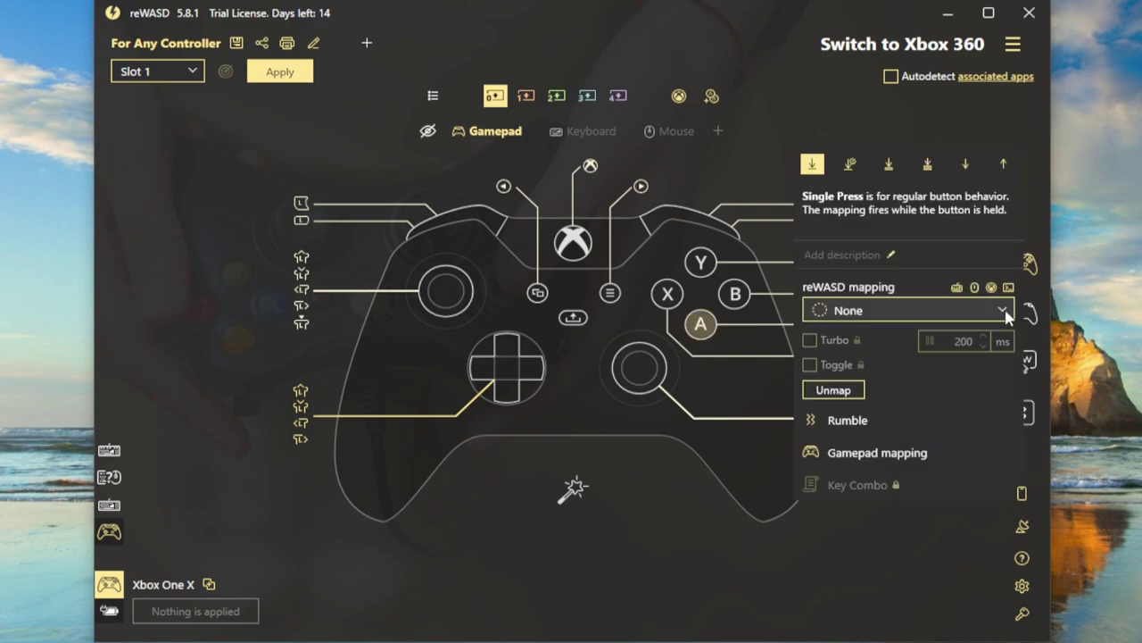
click(999, 310)
scroll(963, 371, down, 9)
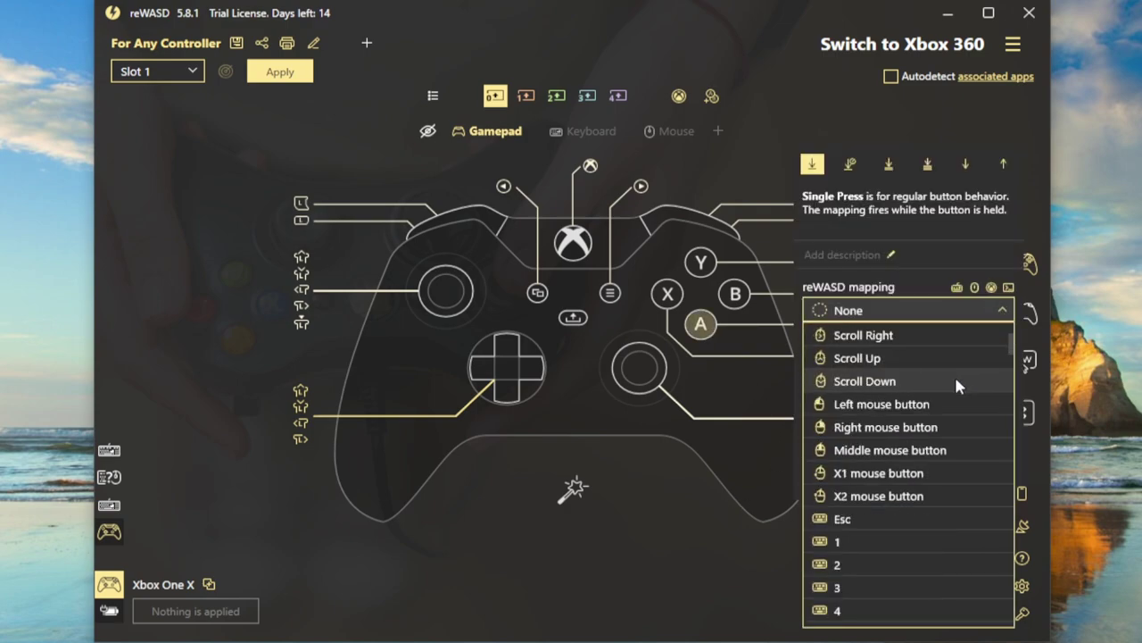
scroll(911, 382, down, 8)
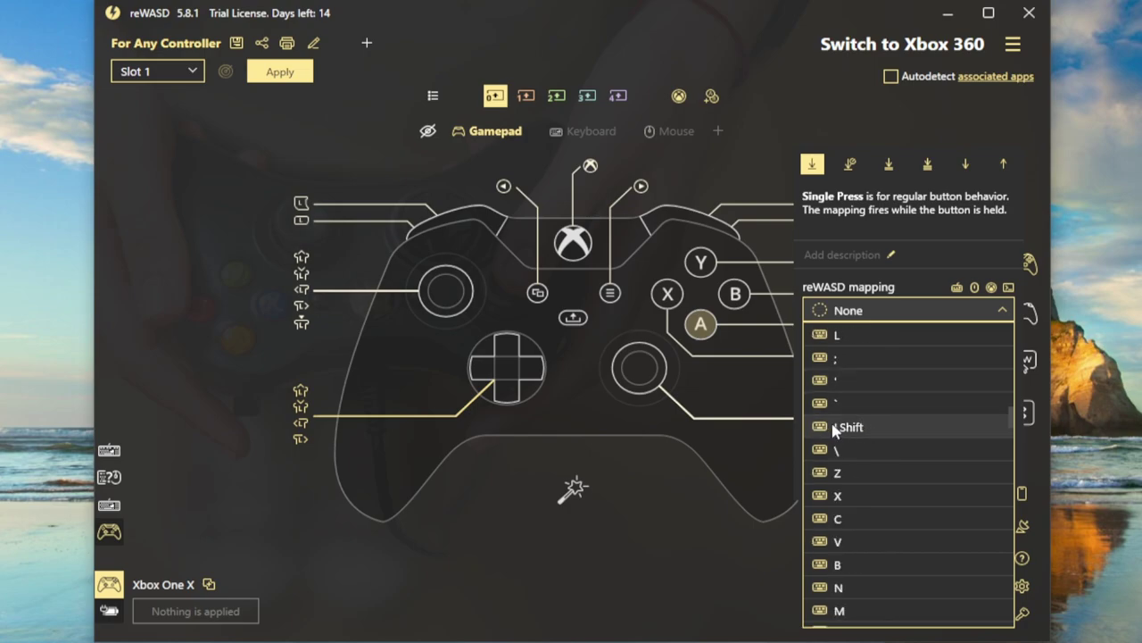
click(828, 430)
Map the controller's X button to the LCtrl keyboard key.
click(667, 293)
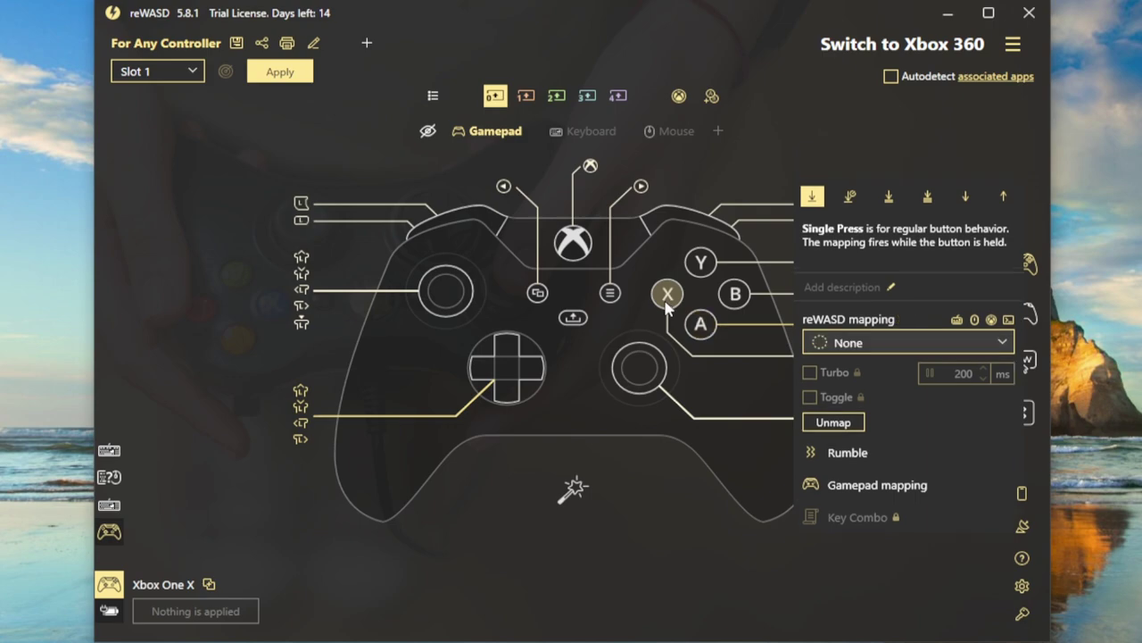
click(1003, 342)
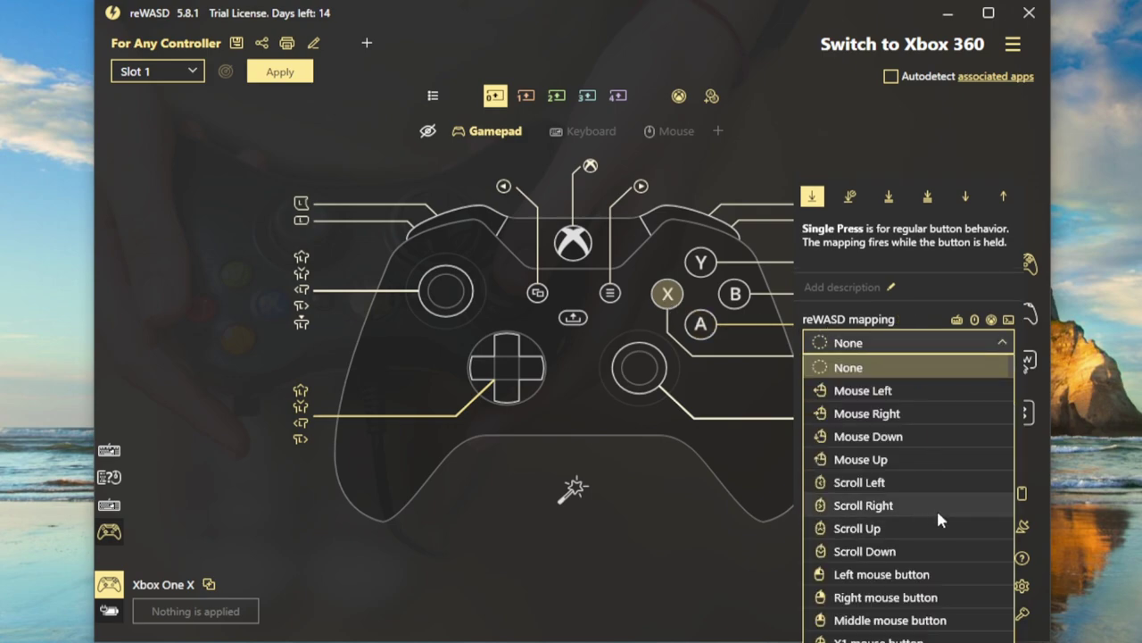
scroll(939, 399, down, 15)
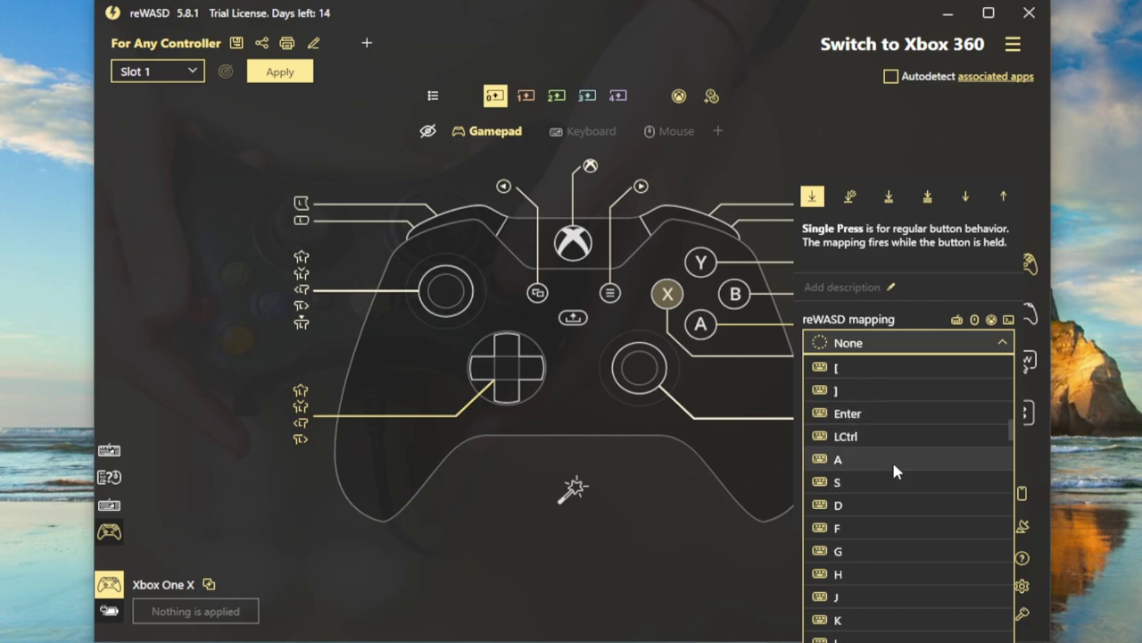
click(843, 436)
click(675, 585)
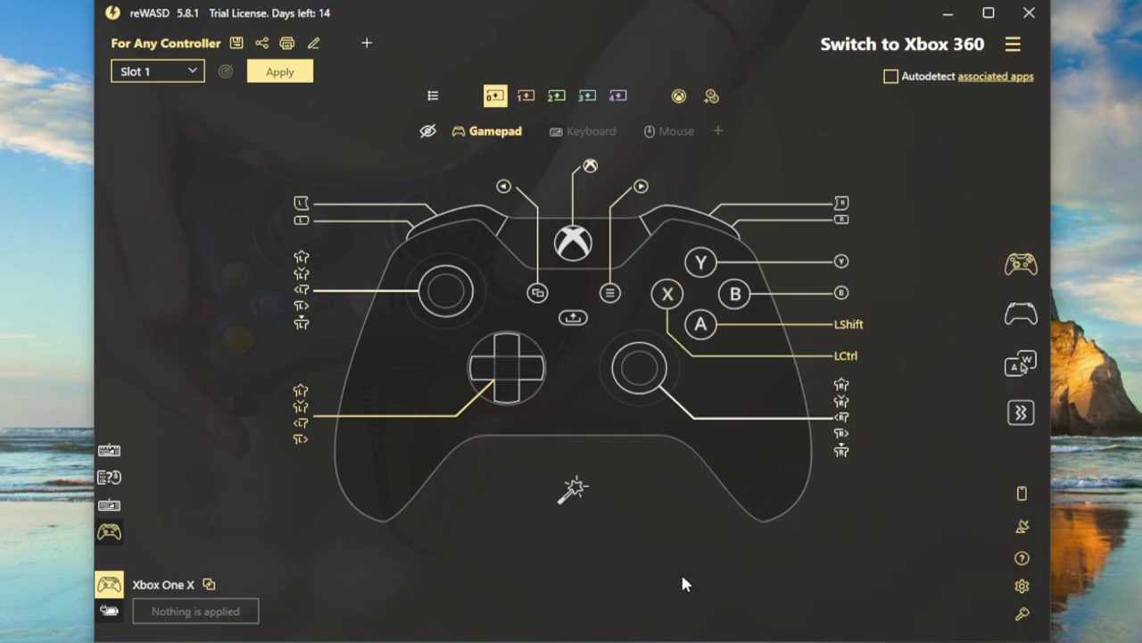
Apply the Switch to Xbox 360 remap to Slot 1 and switch to Metal Gear Solid's controller options.
click(290, 72)
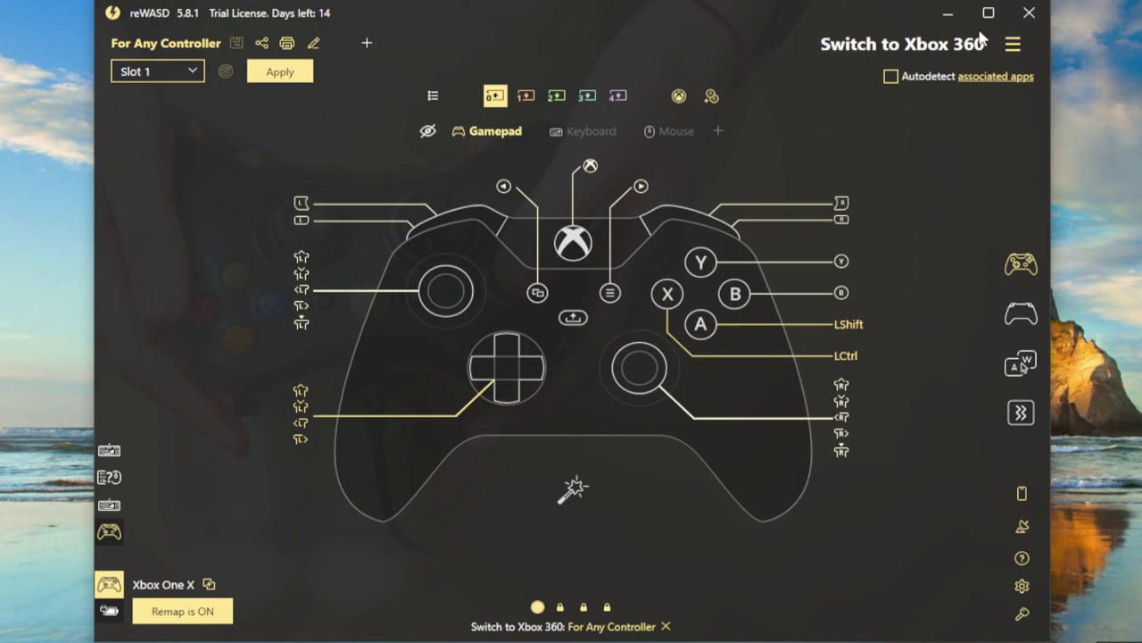
click(954, 14)
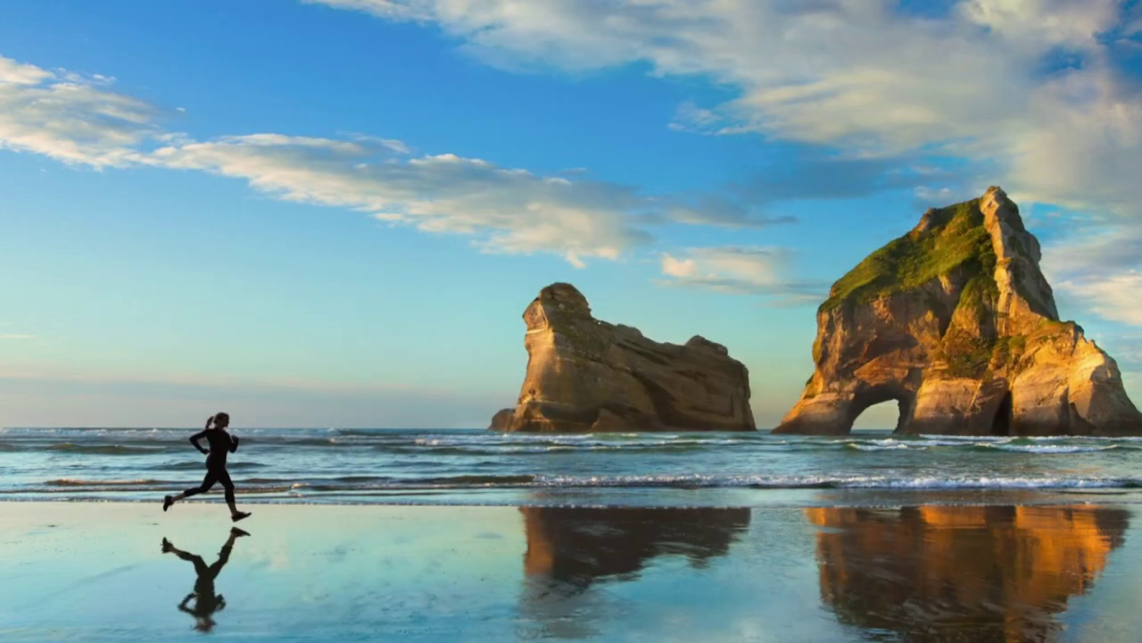
key(alt+Tab)
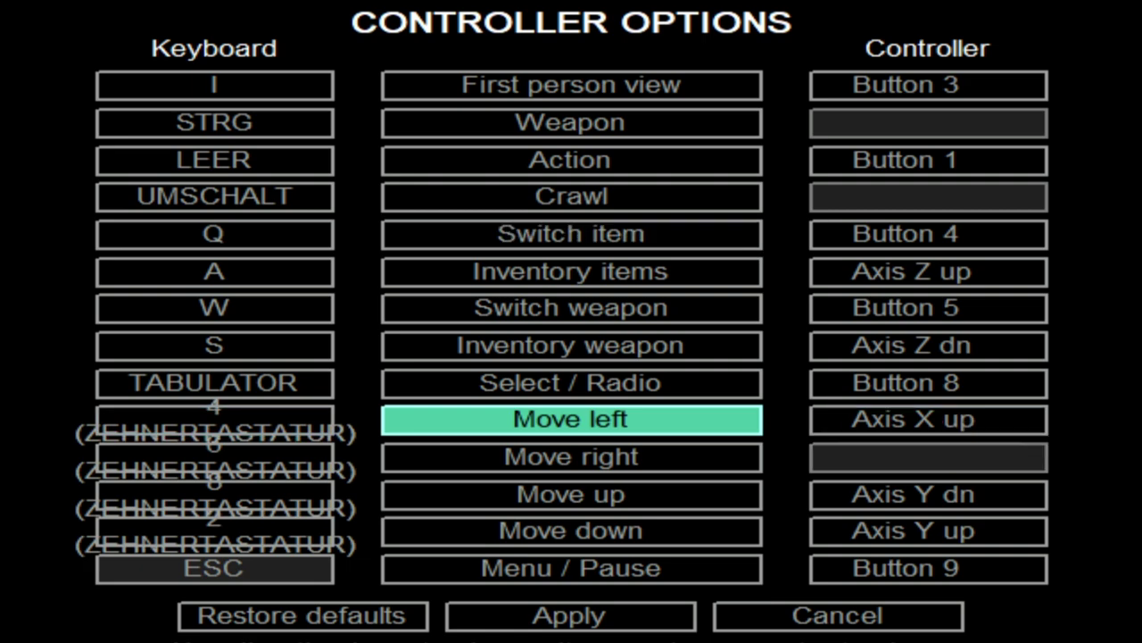
Bind Move right to Axis X up and Move left to Axis X dn on the controller.
key(Down)
key(Return)
key(Up)
key(Return)
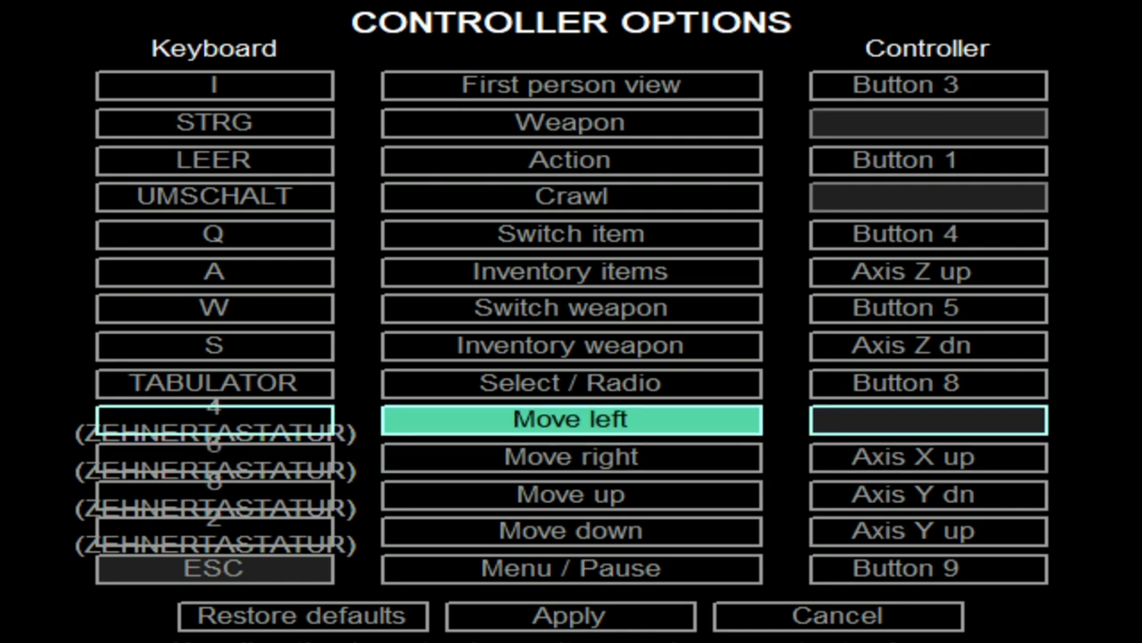
key(Down)
key(Down)
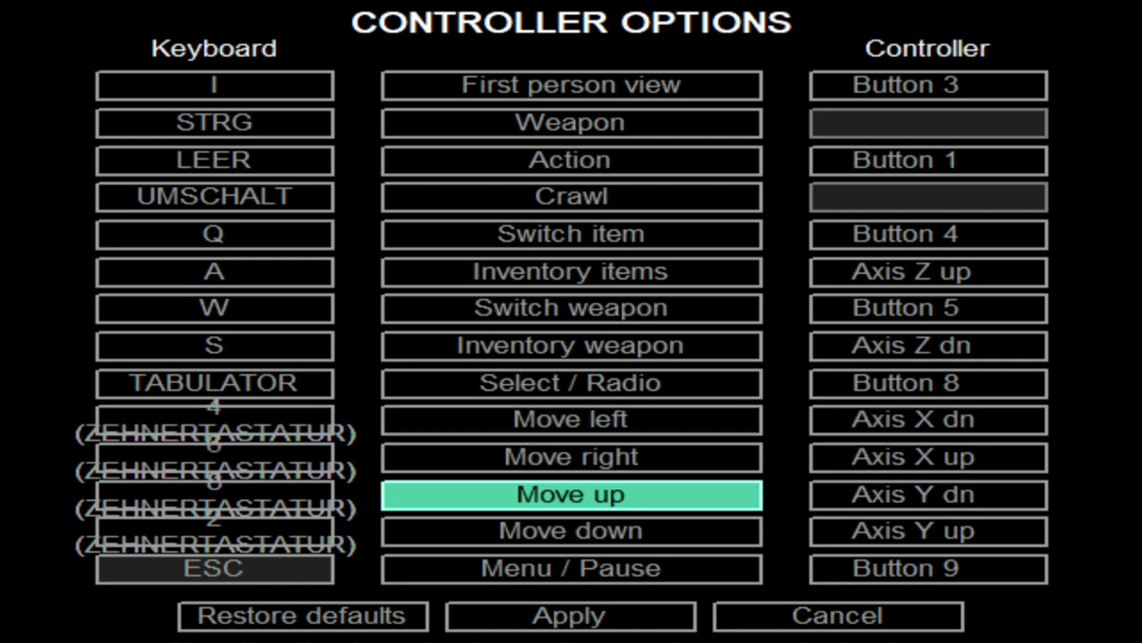
Open the Weapon action for rebinding to check its STRG key, and leave its controller binding empty.
key(Down)
key(Down)
key(Down)
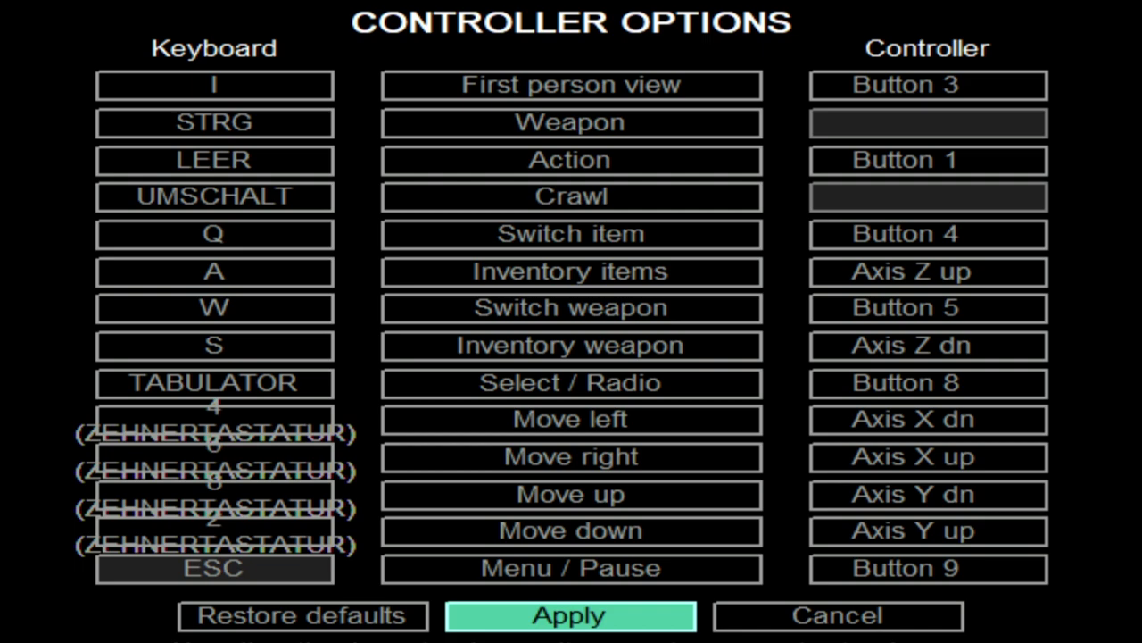
key(Up)
key(Up)
key(Up)
key(Up)
key(Up)
key(Up)
key(Up)
key(Up)
key(Up)
key(Up)
key(Up)
key(Up)
key(Up)
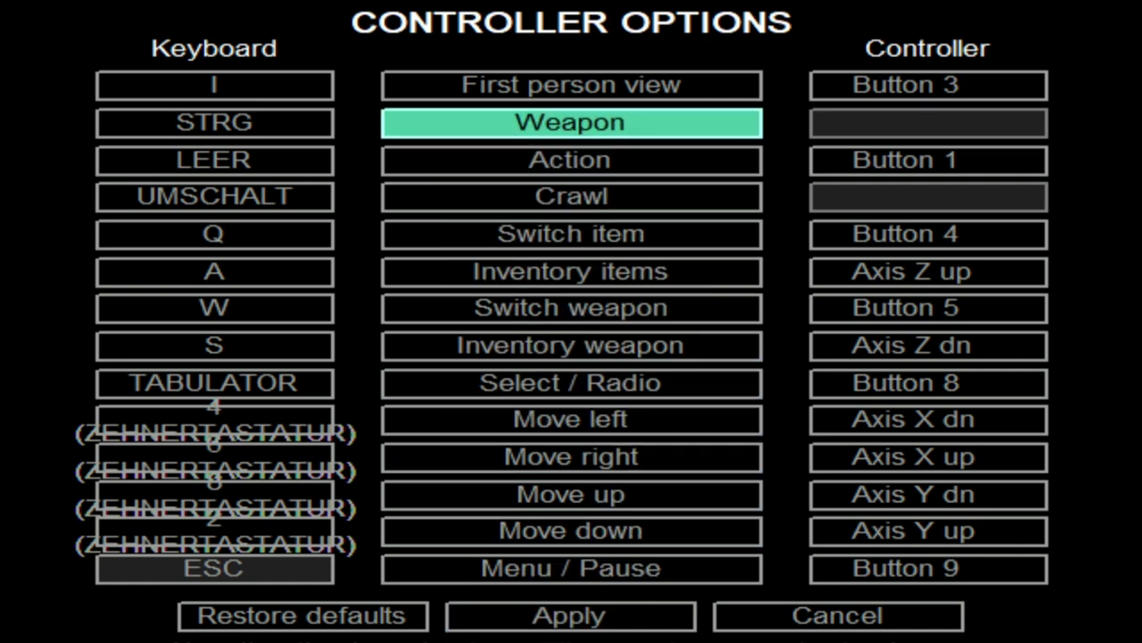
key(Return)
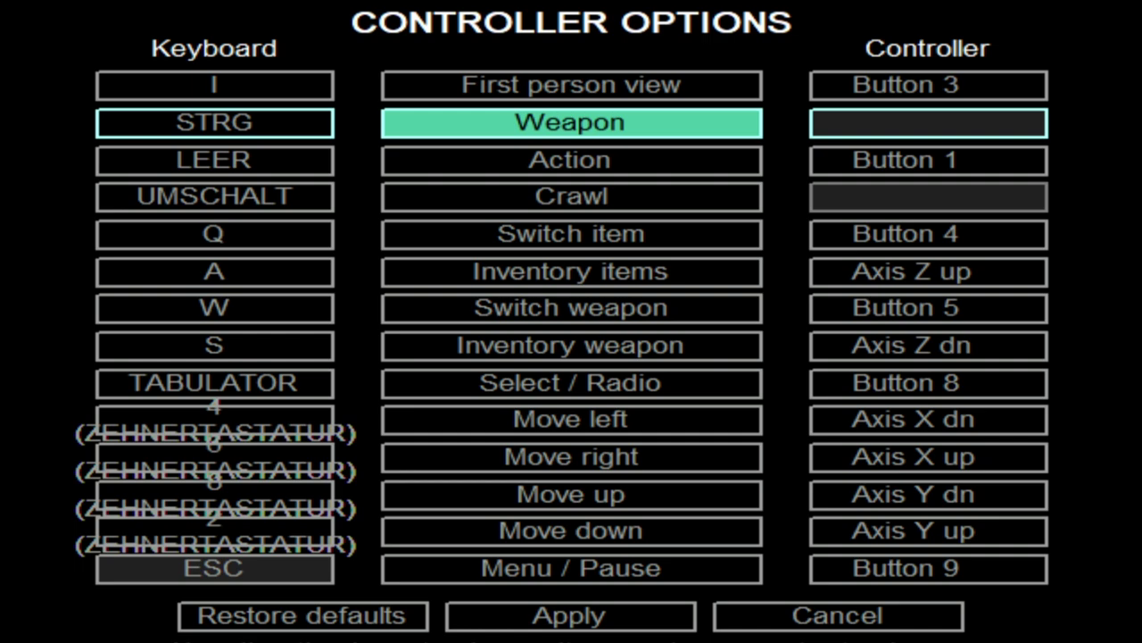
key(Escape)
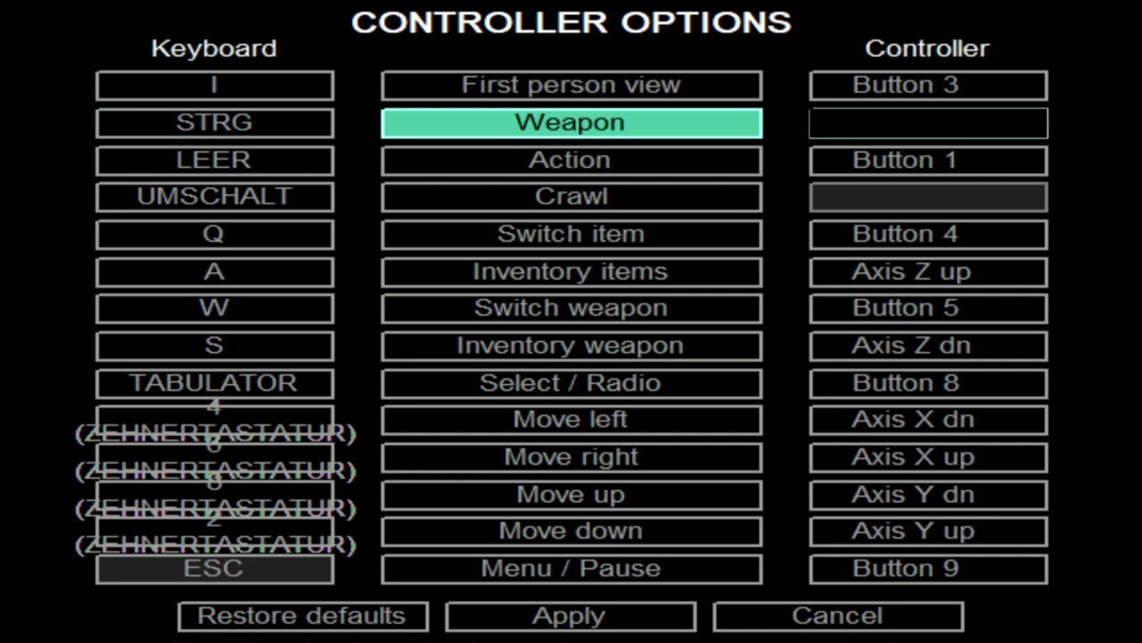
Open the Crawl action for rebinding to check its UMSCHALT key, and leave its controller binding empty.
key(Down)
key(Down)
key(Return)
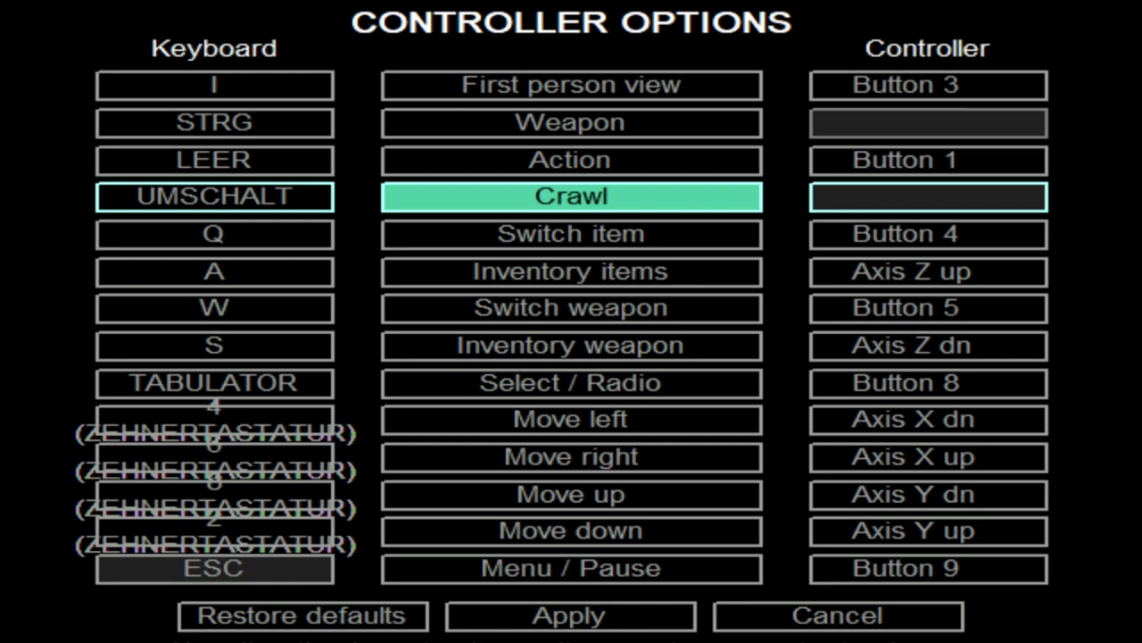
key(Escape)
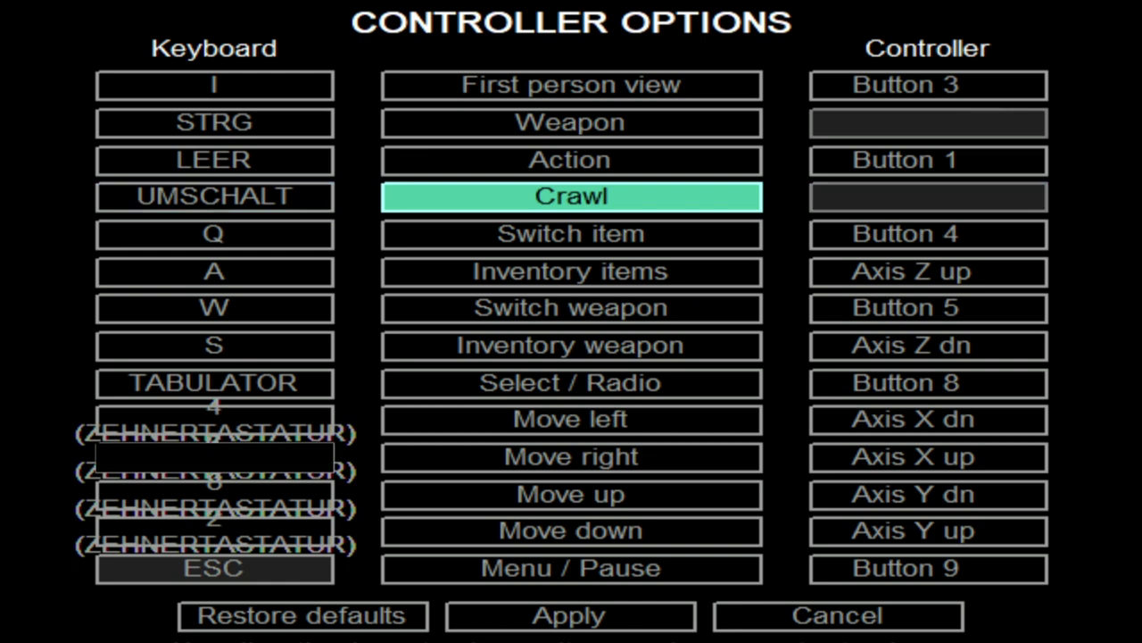
Apply the changed controller bindings and return to the Metal Gear Solid options menu.
key(Up)
key(Up)
key(Down)
key(Down)
key(Down)
key(Up)
key(Up)
key(Up)
key(Down)
key(Down)
key(Down)
key(Down)
key(Down)
key(Down)
key(Down)
key(Down)
key(Down)
key(Down)
key(Down)
key(Down)
key(Down)
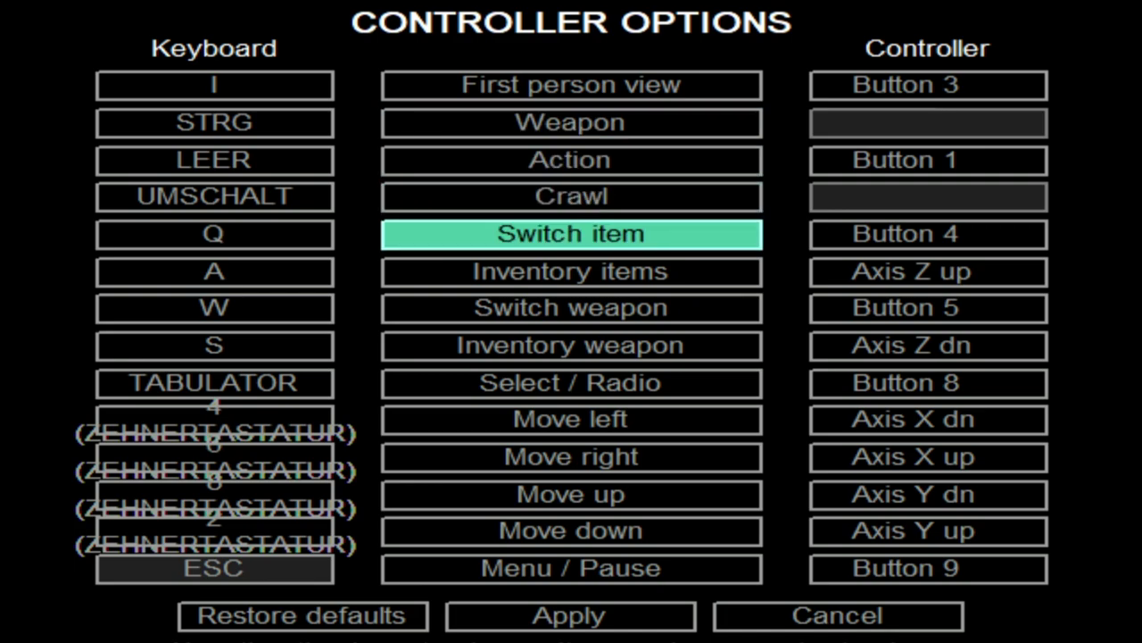
key(Return)
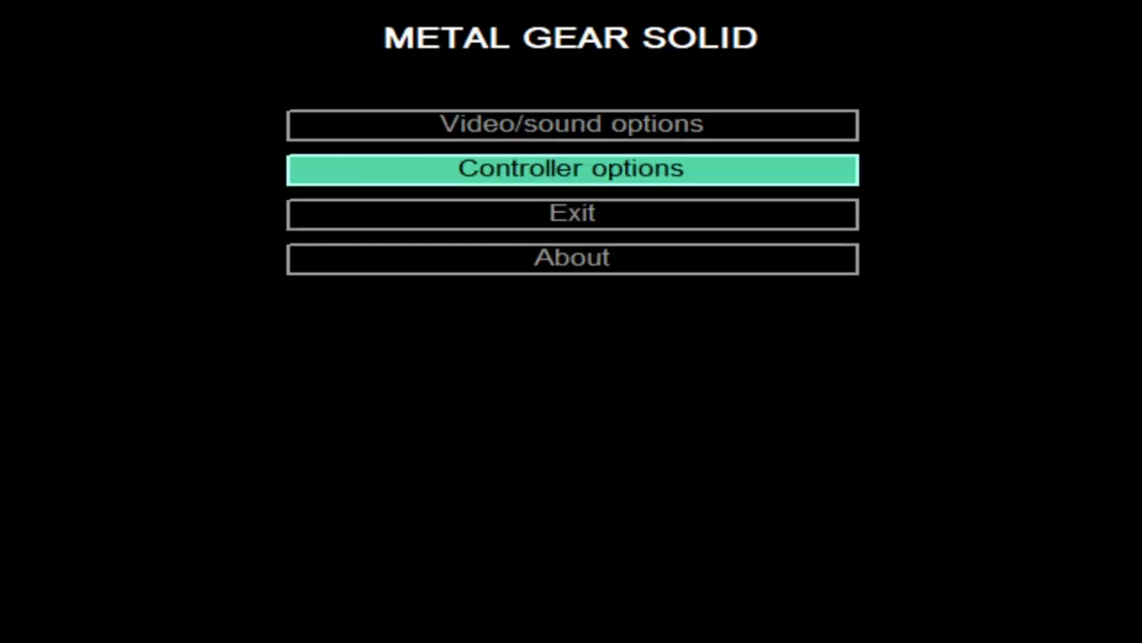
Leave the Metal Gear Solid options menu and go into gameplay.
key(Down)
key(Return)
key(Up)
key(Return)
key(Down)
key(Down)
key(Down)
key(Return)
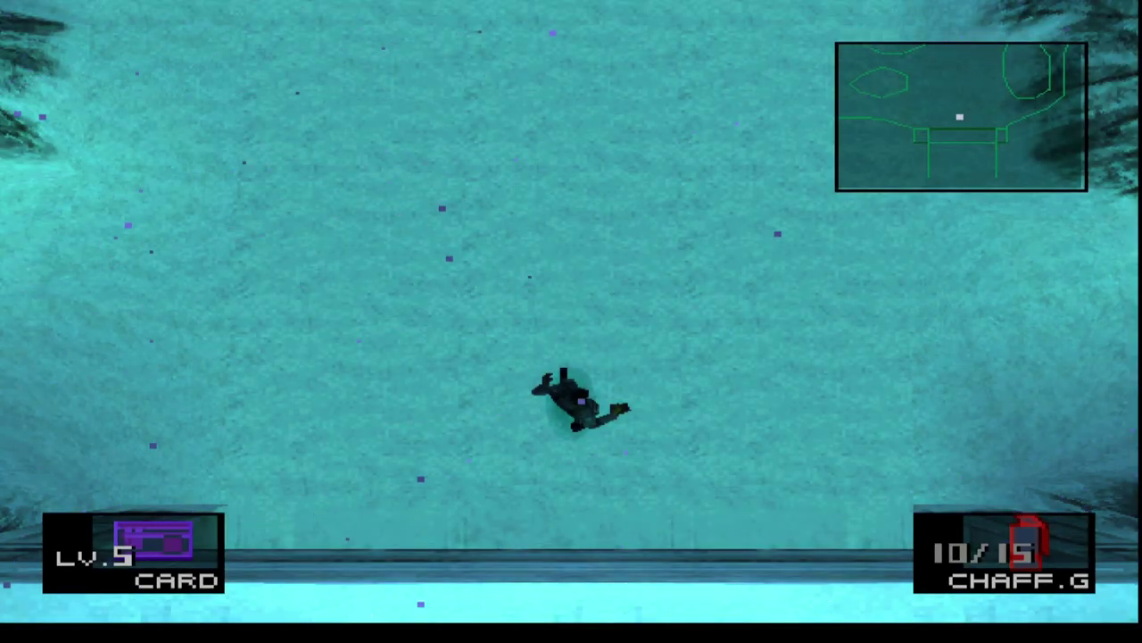
Run the character right, left, down and up through the snow to test the movement controls.
key(Right)
key(Left)
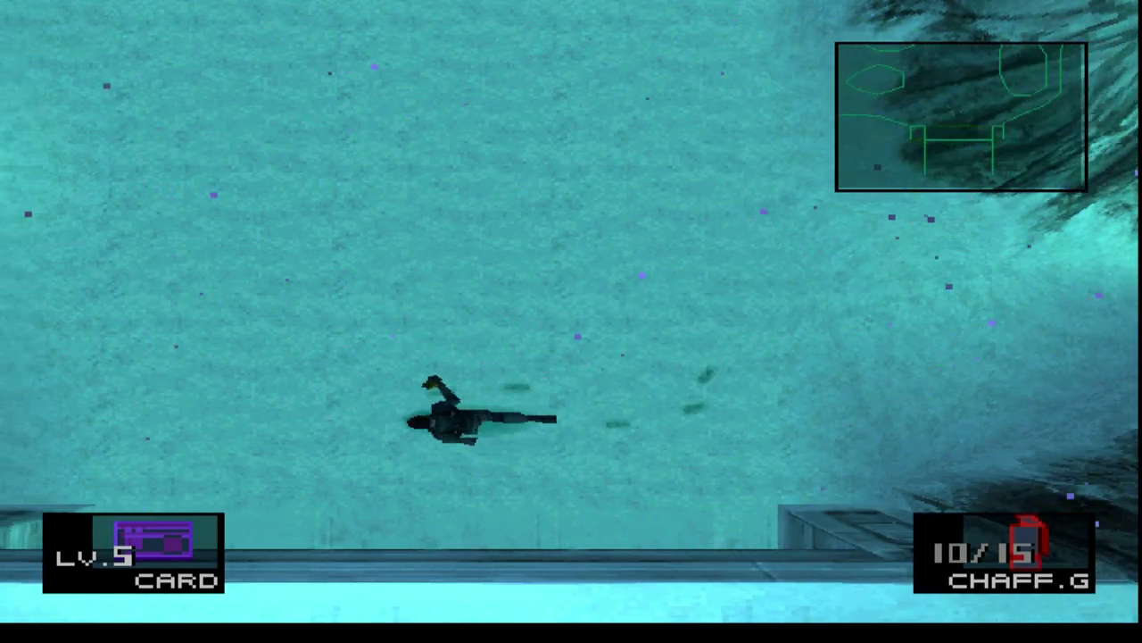
key(Down)
key(Up)
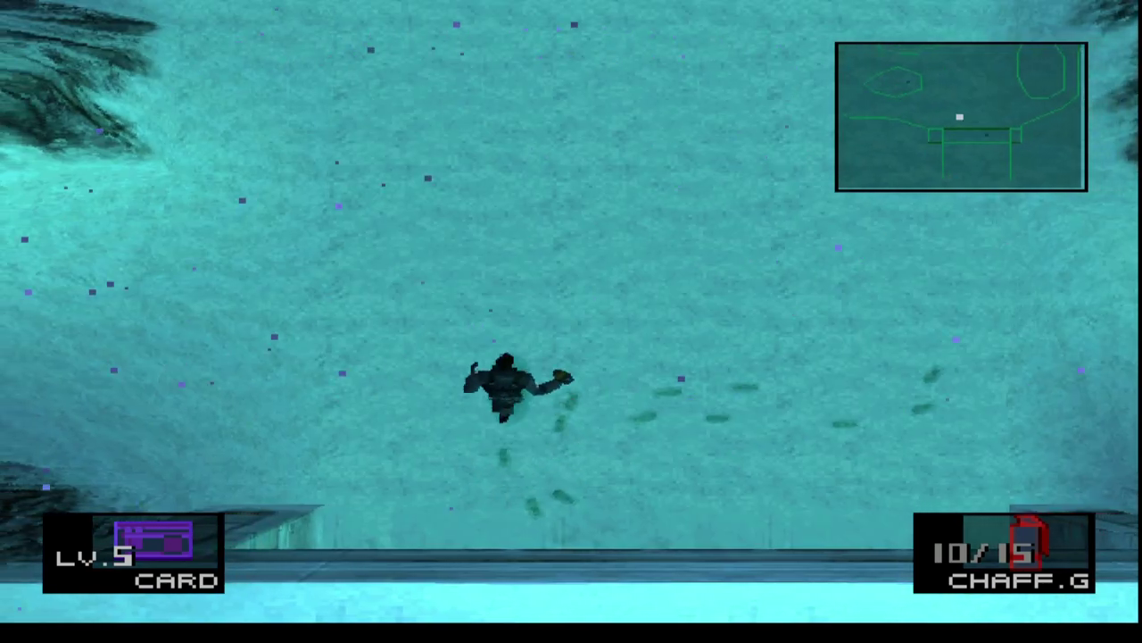
Run the character up, down and right through the snow, and throw a chaff grenade to test the weapon control.
key(Up)
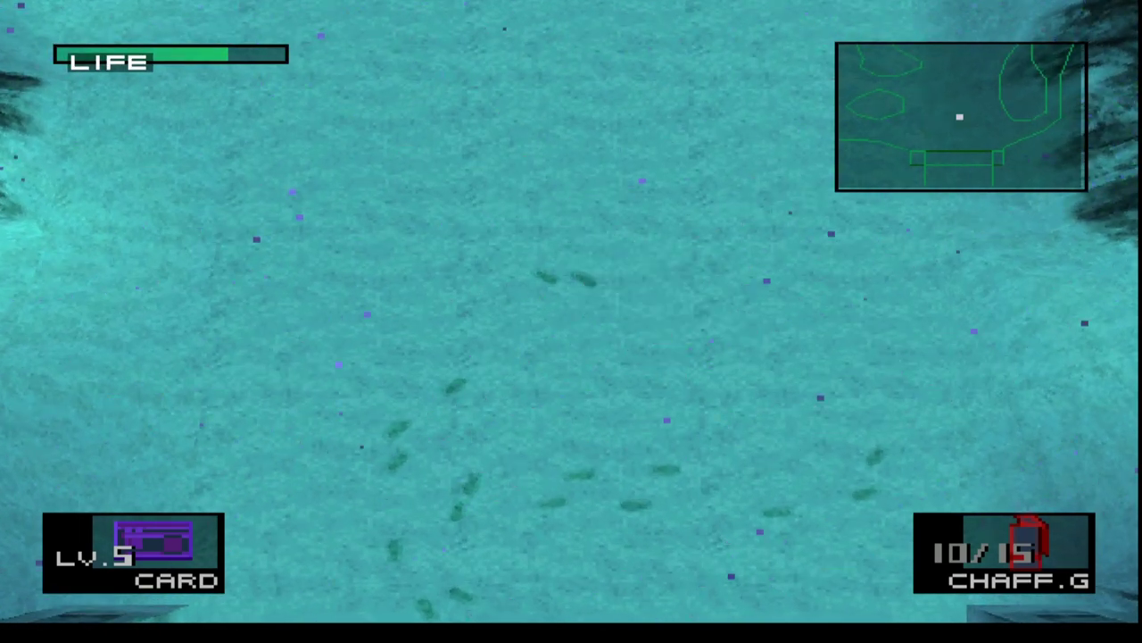
key(Down)
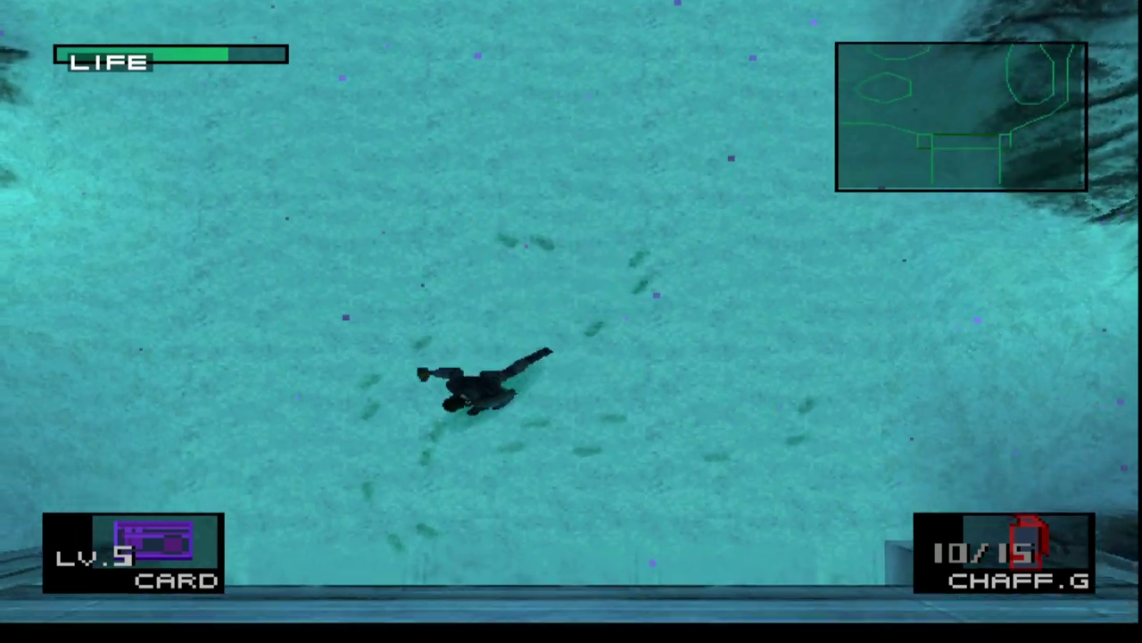
key(Up)
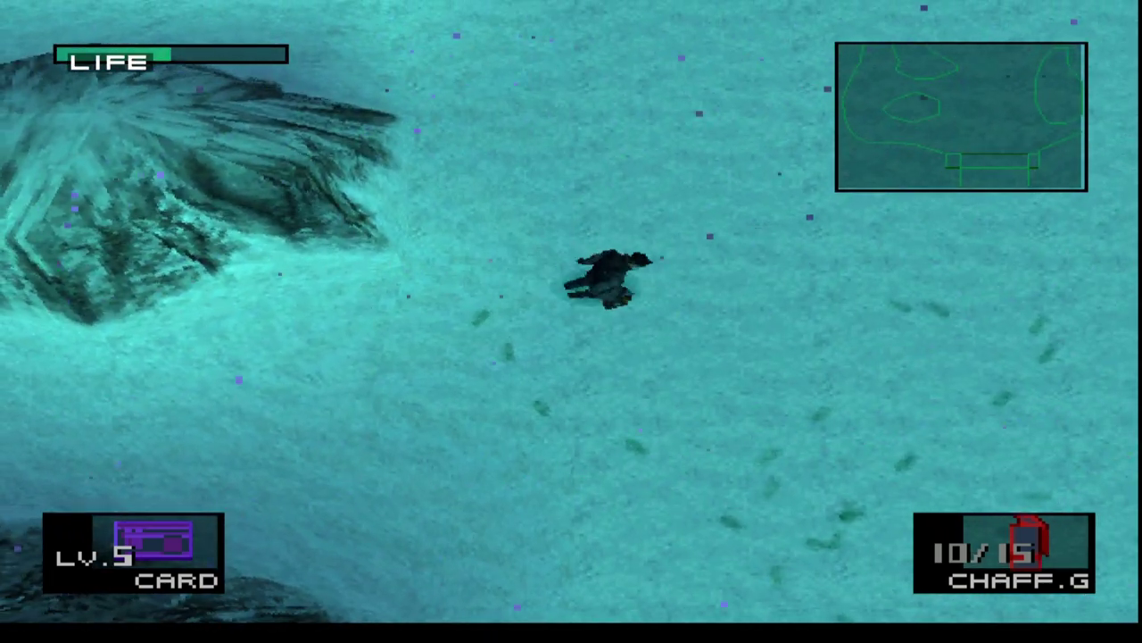
key(Right)
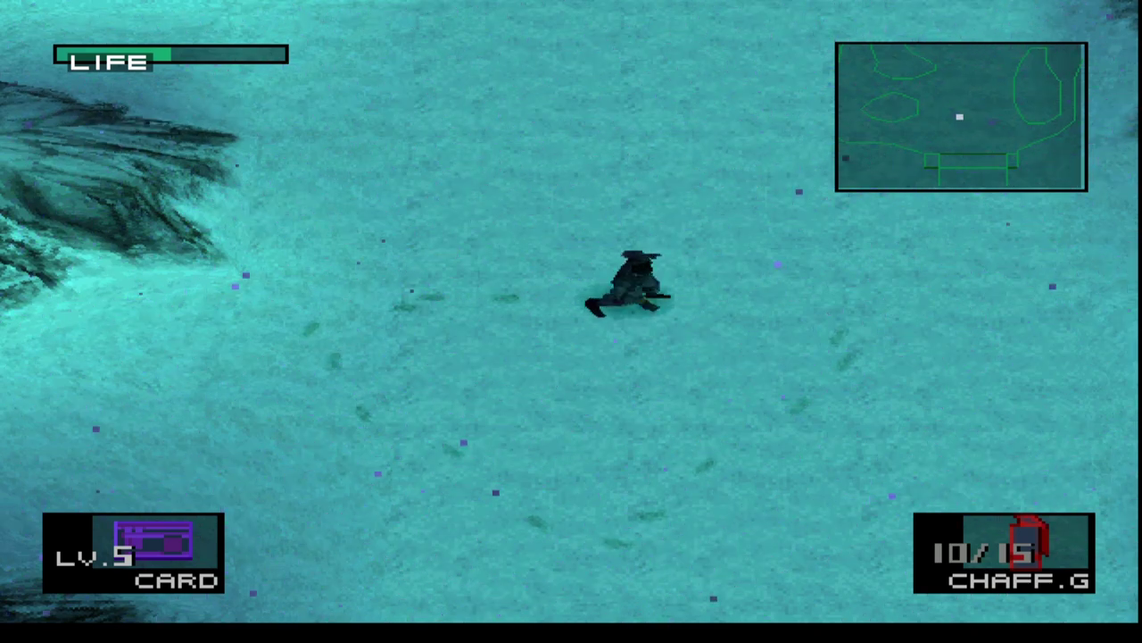
key(s)
key(Down)
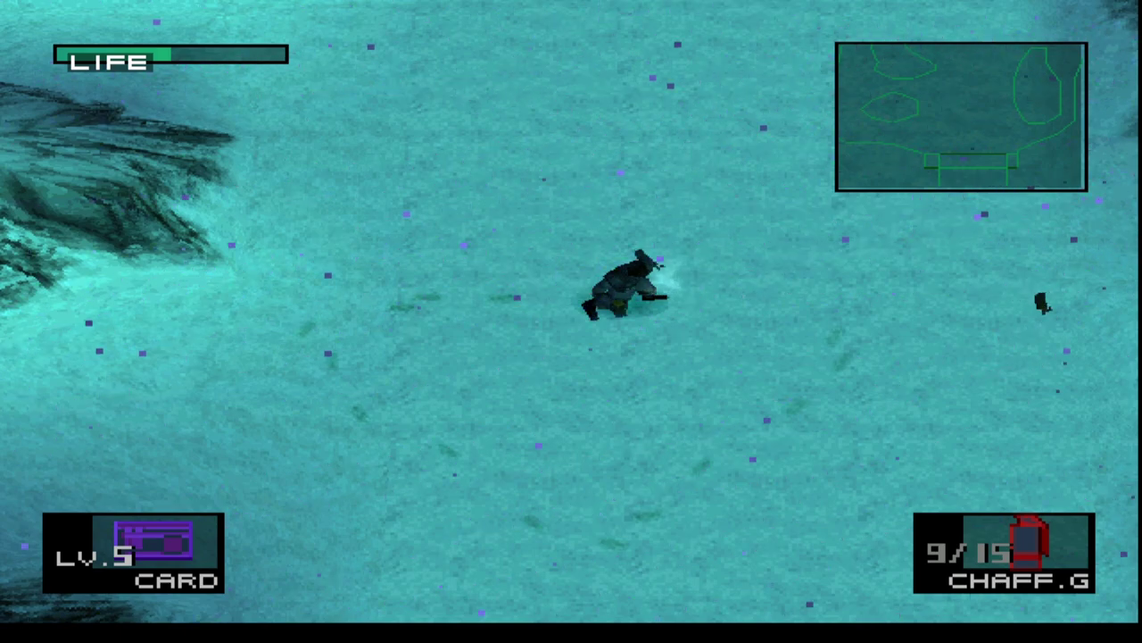
Reposition the character near the wall and throw three more chaff grenades in a row.
key(Up)
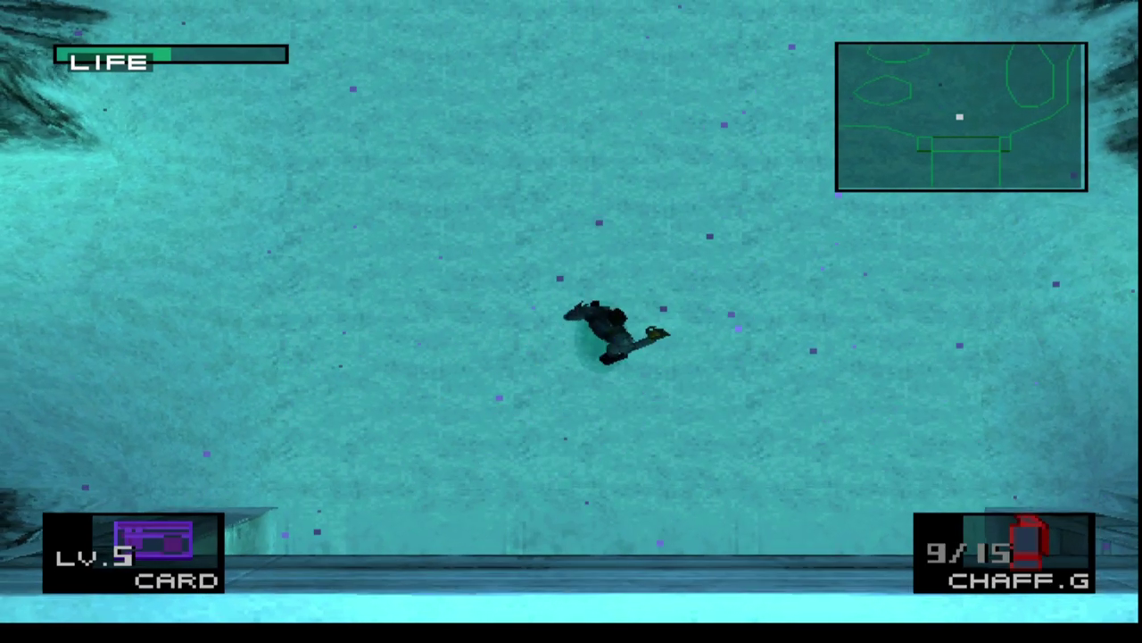
key(Right)
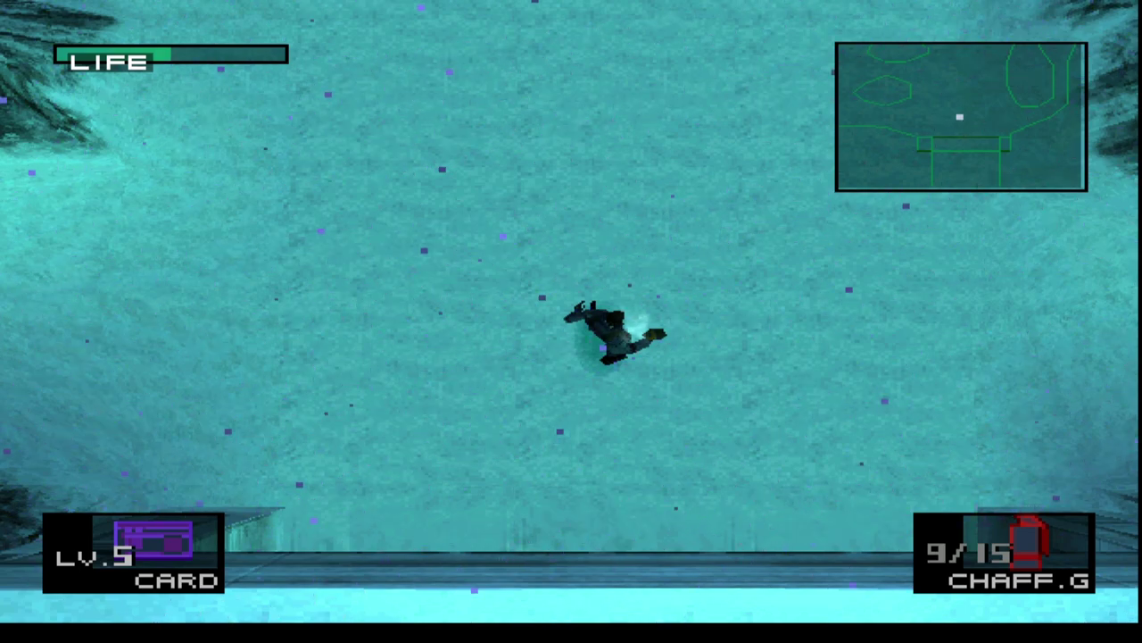
key(Up)
key(Up)
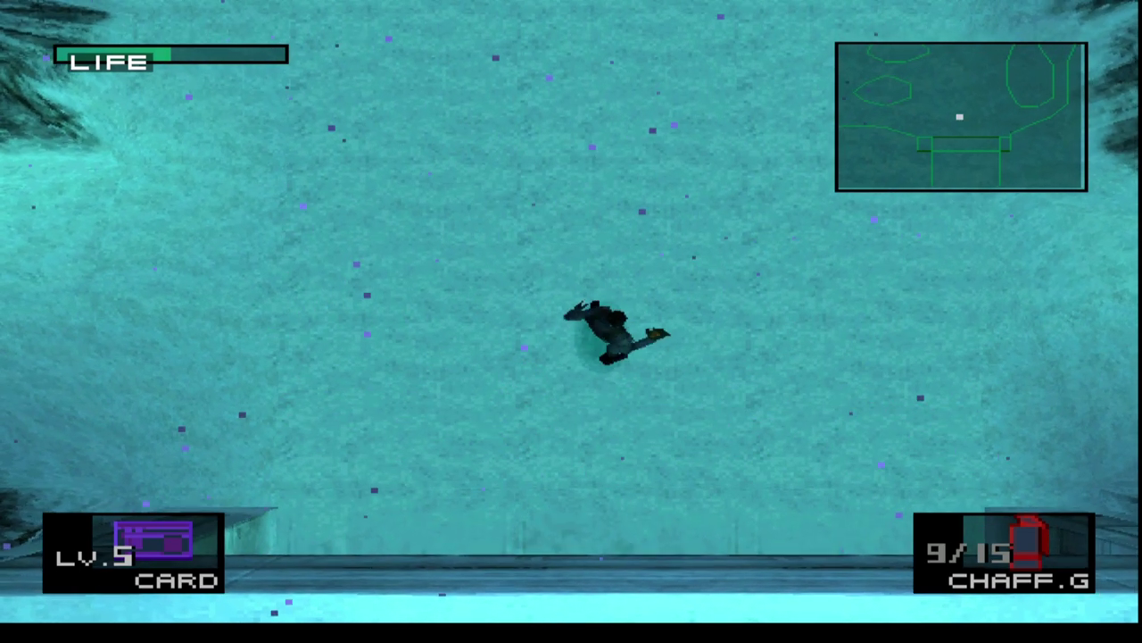
key(s)
key(s)
key(s)
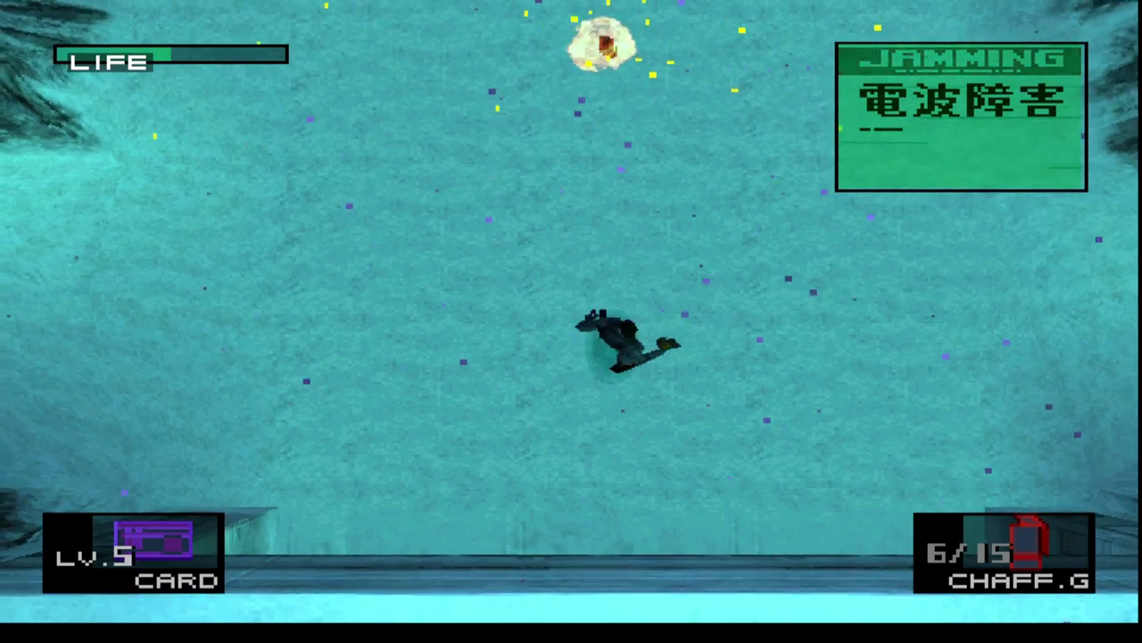
Run the character back and forth between left and right across the snow to test quick direction changes.
key(Left)
key(Down)
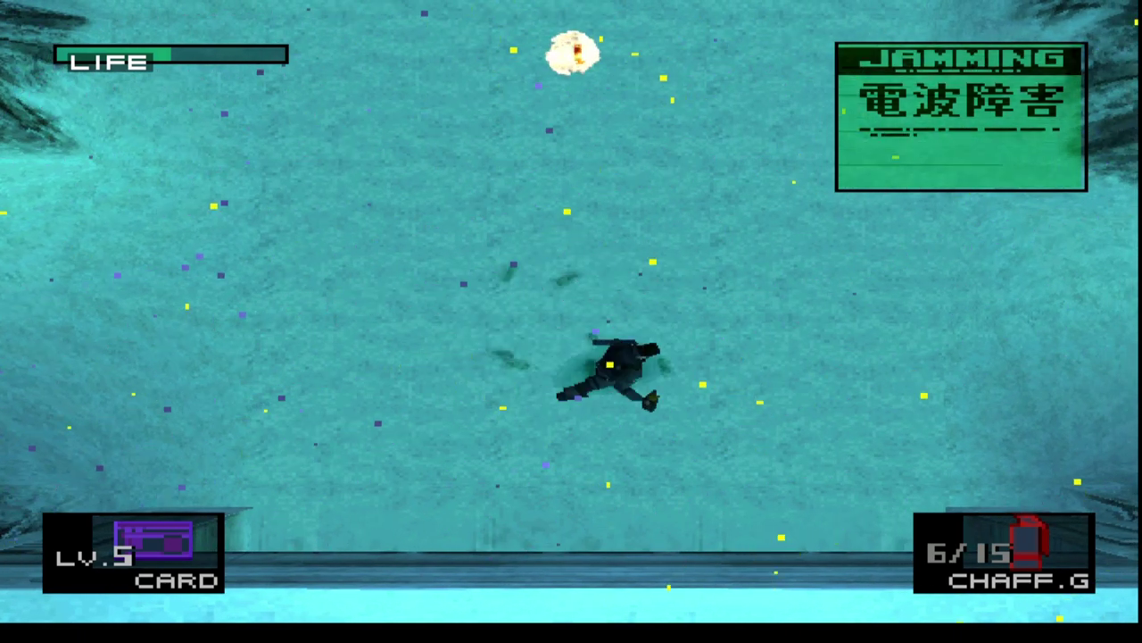
key(Left)
key(Right)
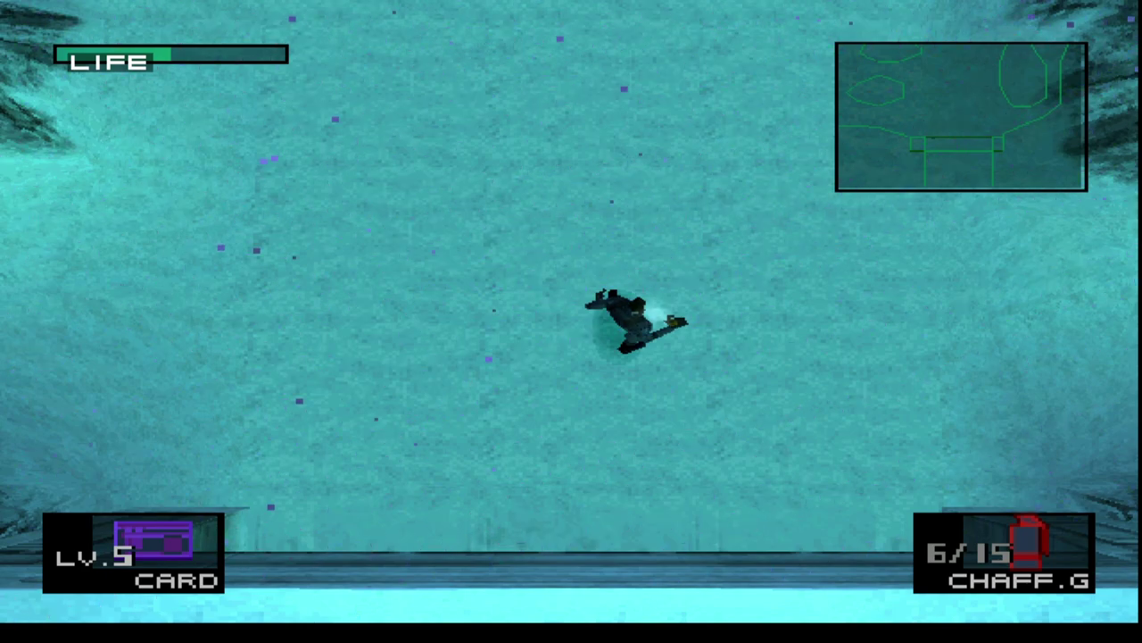
key(Right)
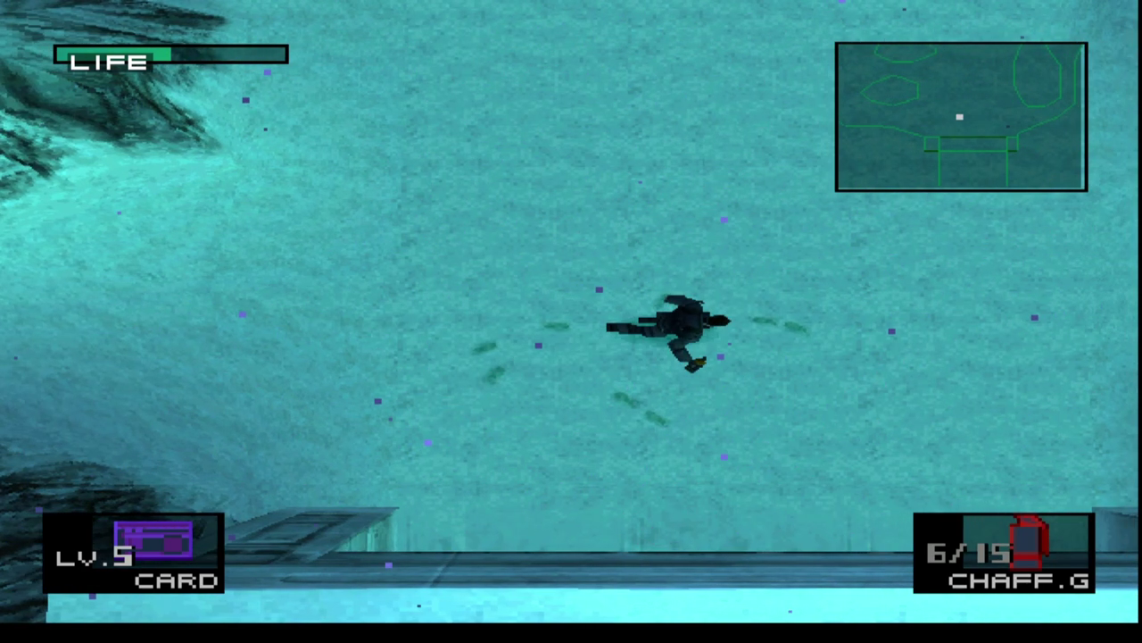
key(Left)
key(Right)
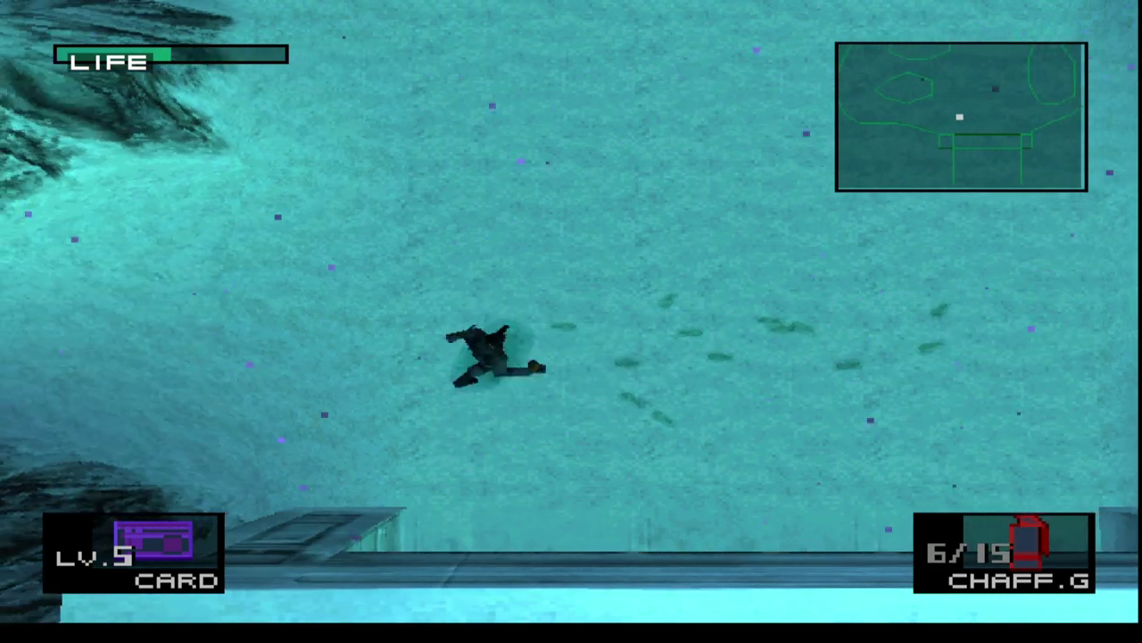
key(Left)
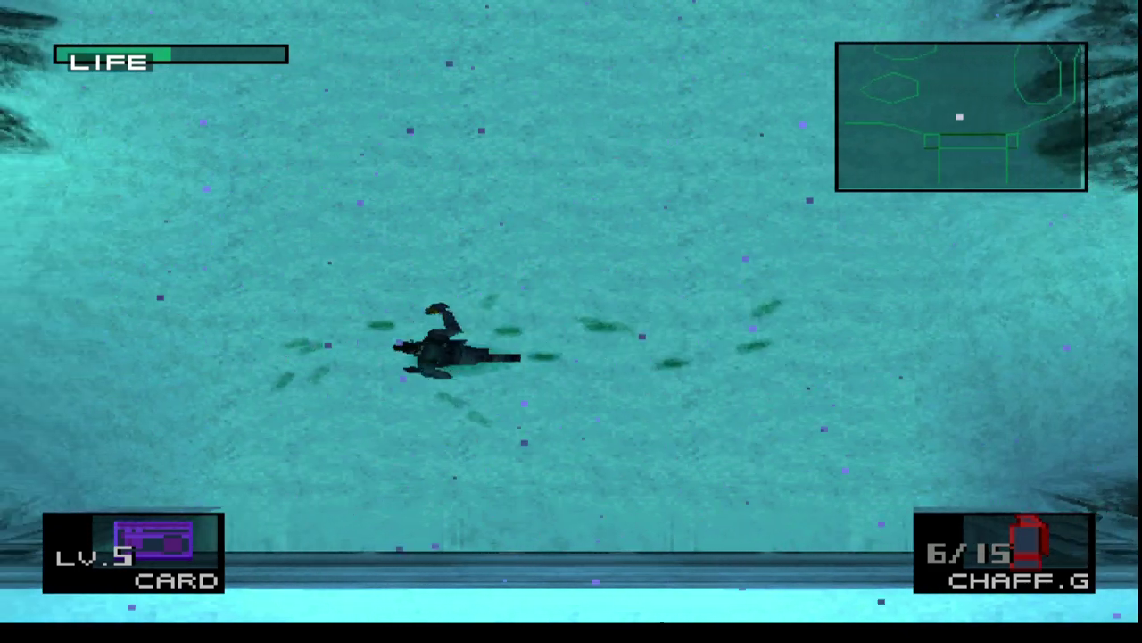
key(Right)
key(Left)
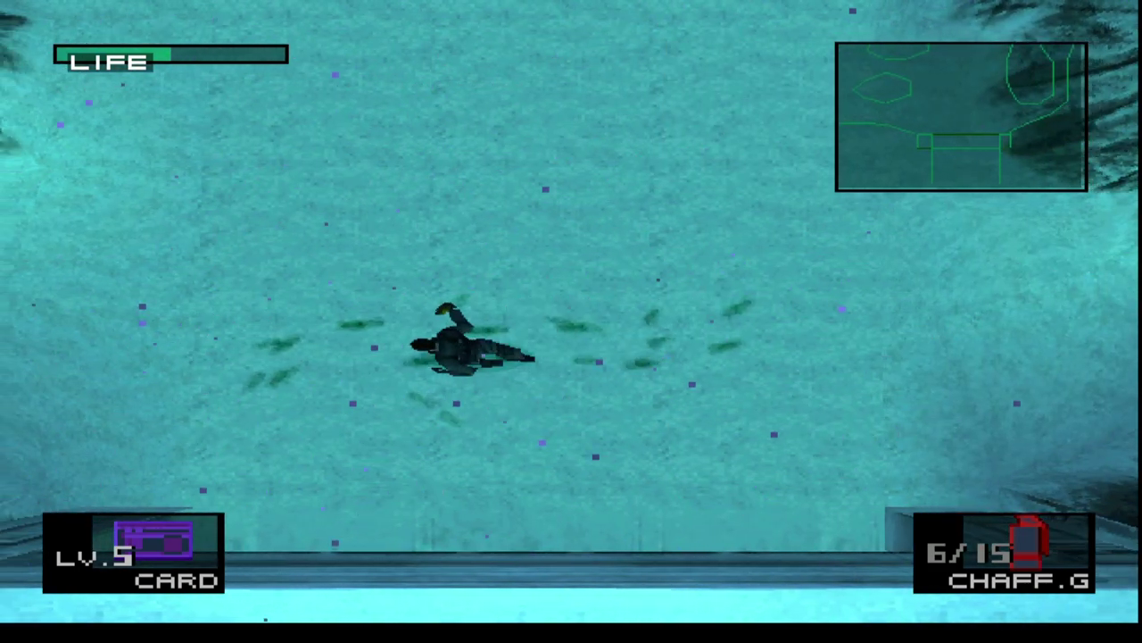
key(Right)
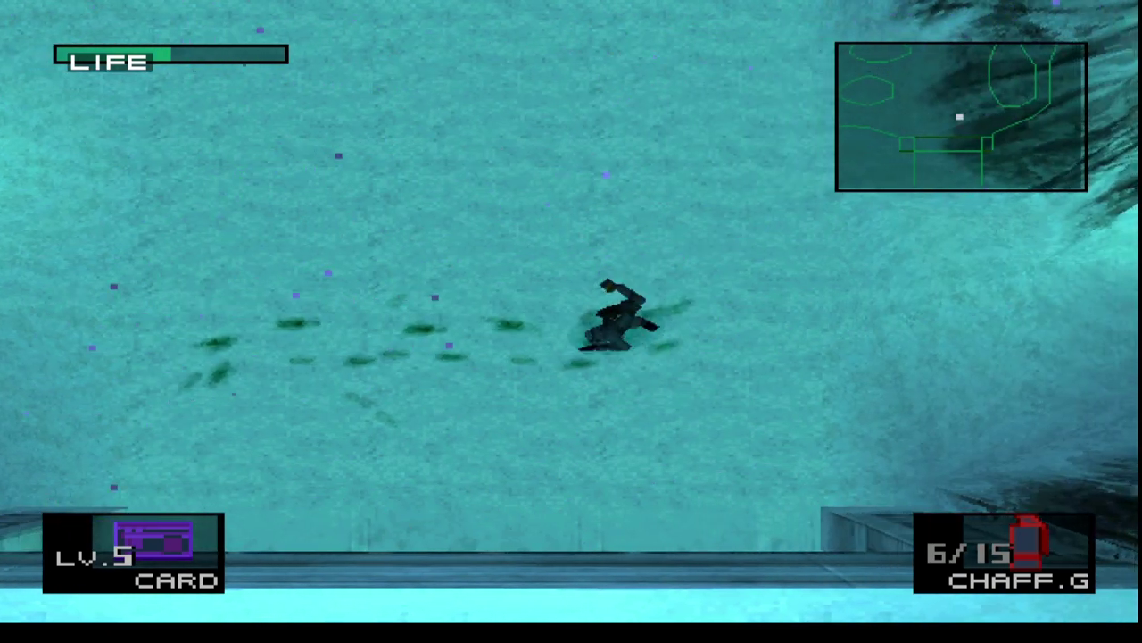
key(Left)
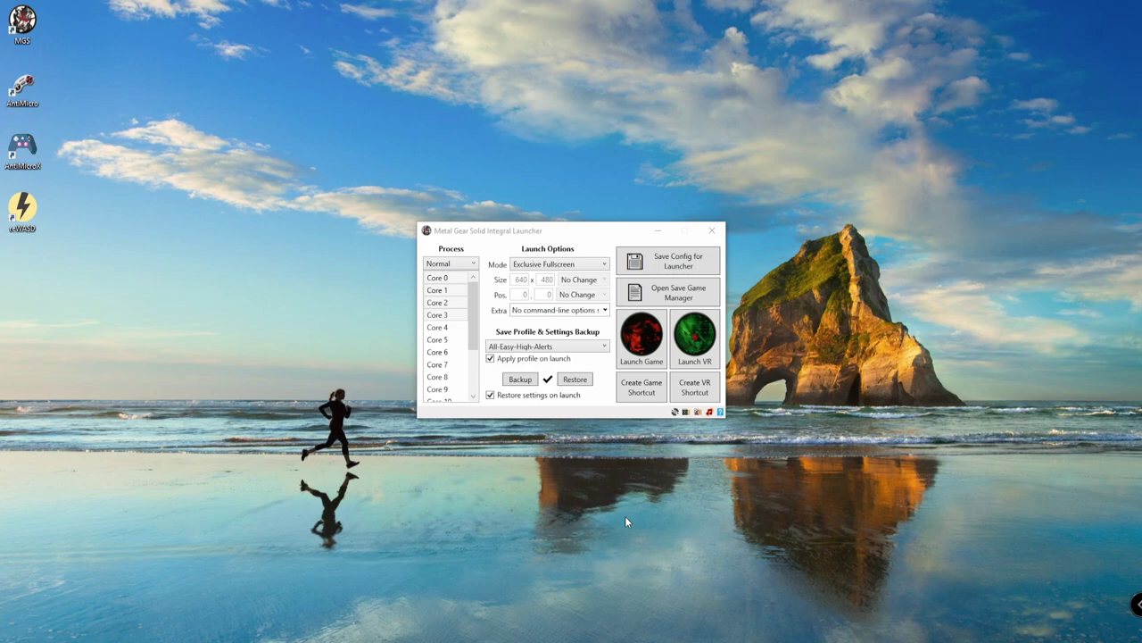
Set the launch mode to Windowed and start Metal Gear Solid from the launcher.
click(586, 265)
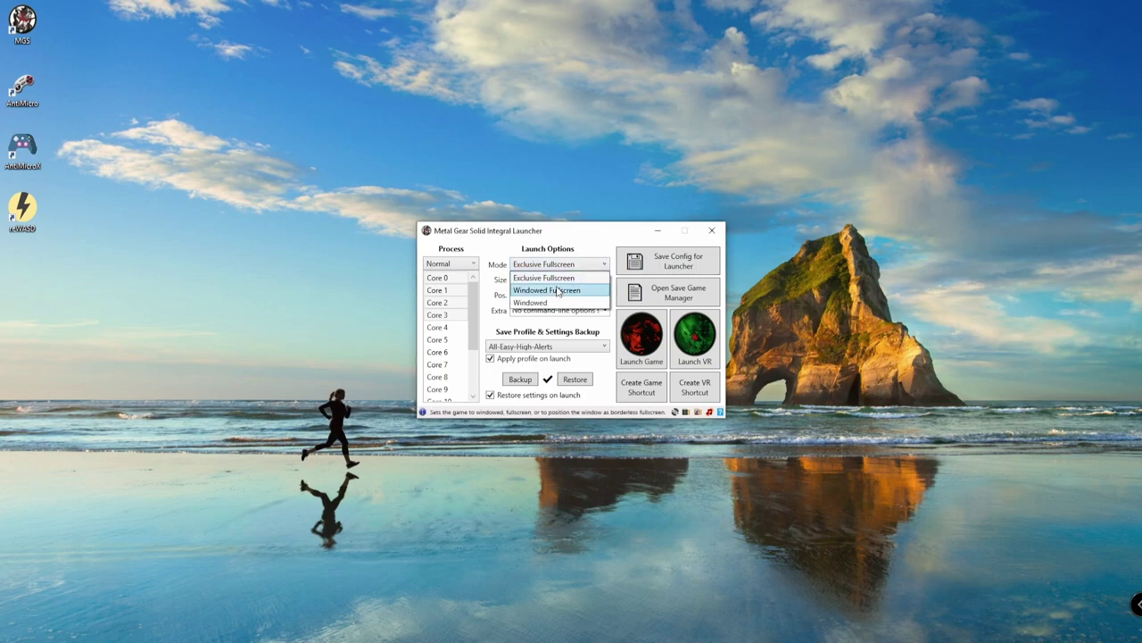
click(536, 303)
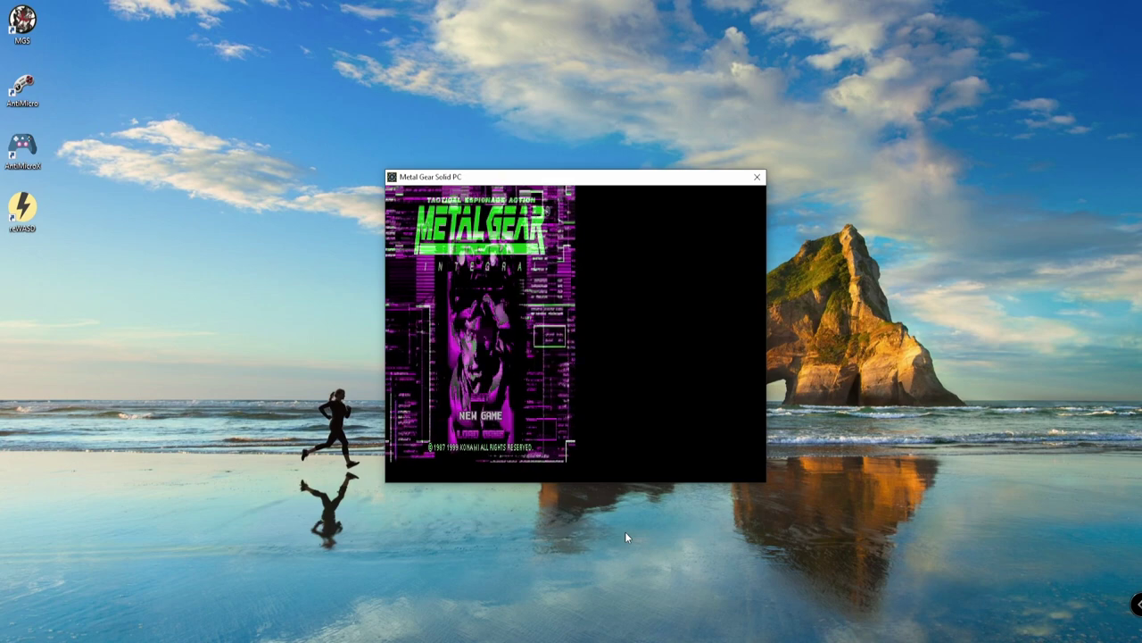
Open the game's options from the title screen and go through the video/sound options to the advanced display options.
key(Down)
key(Down)
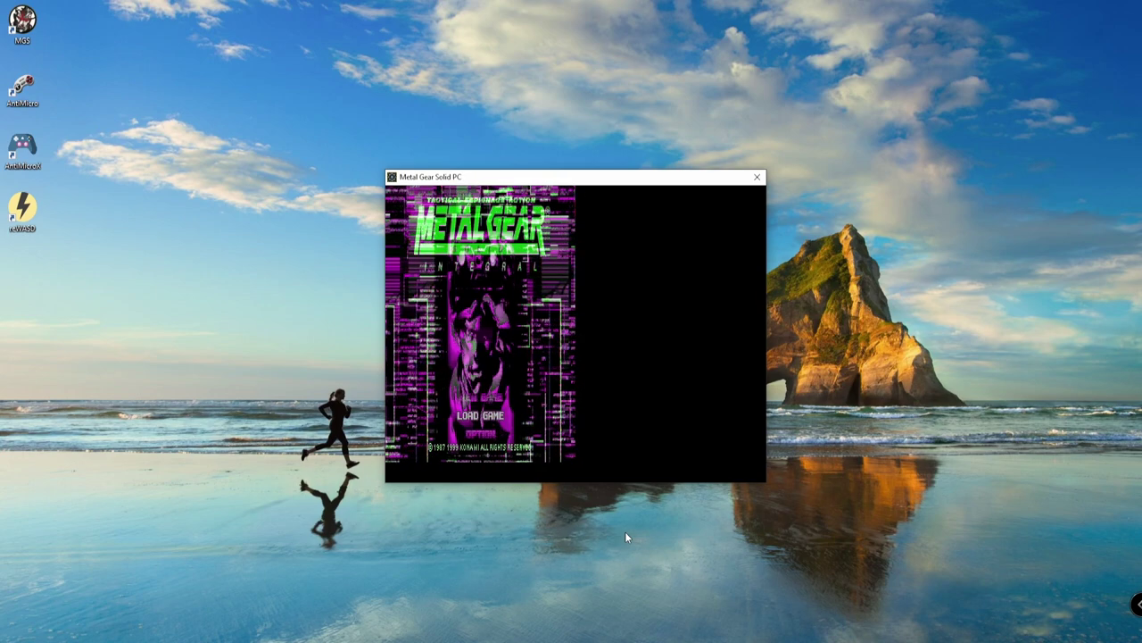
key(Return)
key(Down)
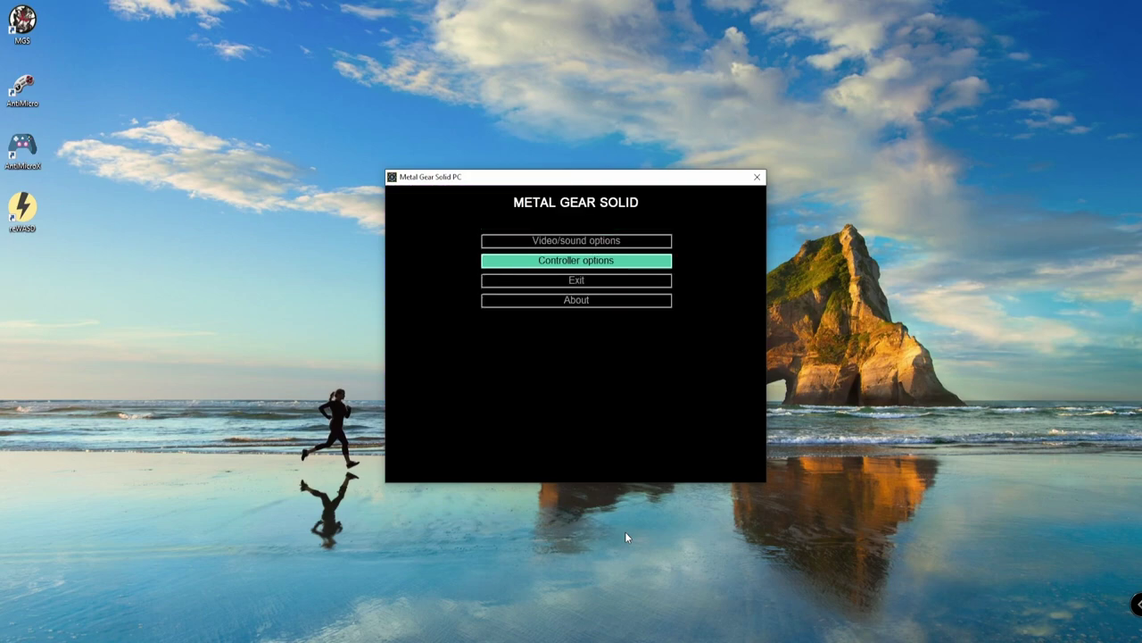
key(Up)
key(Return)
key(Down)
key(Down)
key(Down)
key(Down)
key(Left)
key(Return)
key(Right)
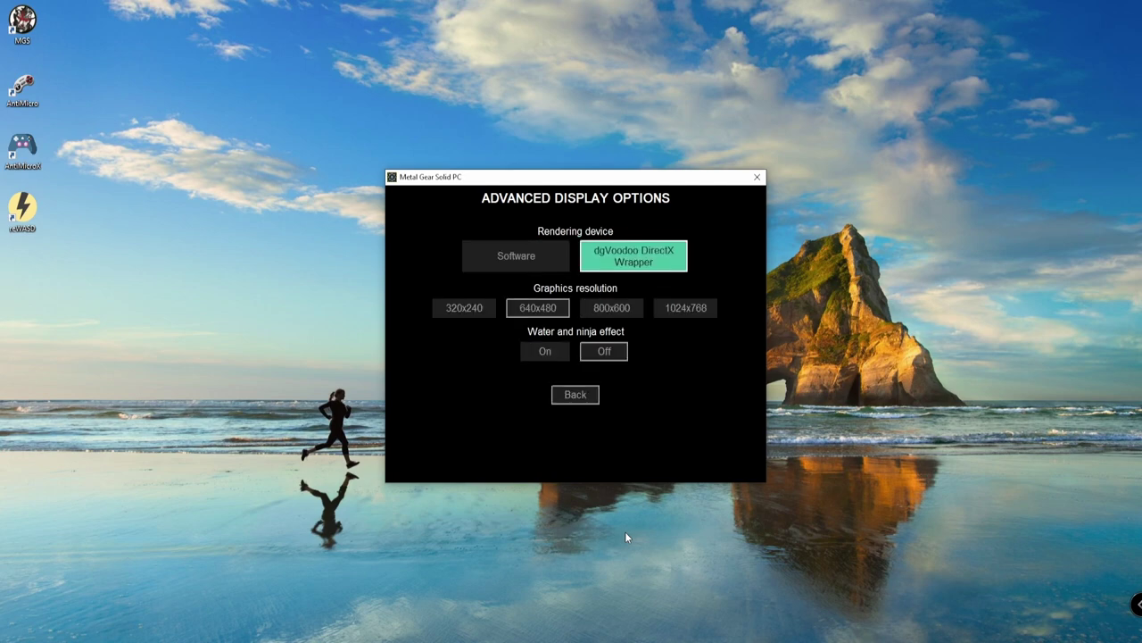
Look through the graphics resolution and water and ninja effect settings, and leave the advanced display options.
key(Down)
key(Down)
key(Up)
key(Right)
key(Right)
key(Down)
key(Return)
key(Return)
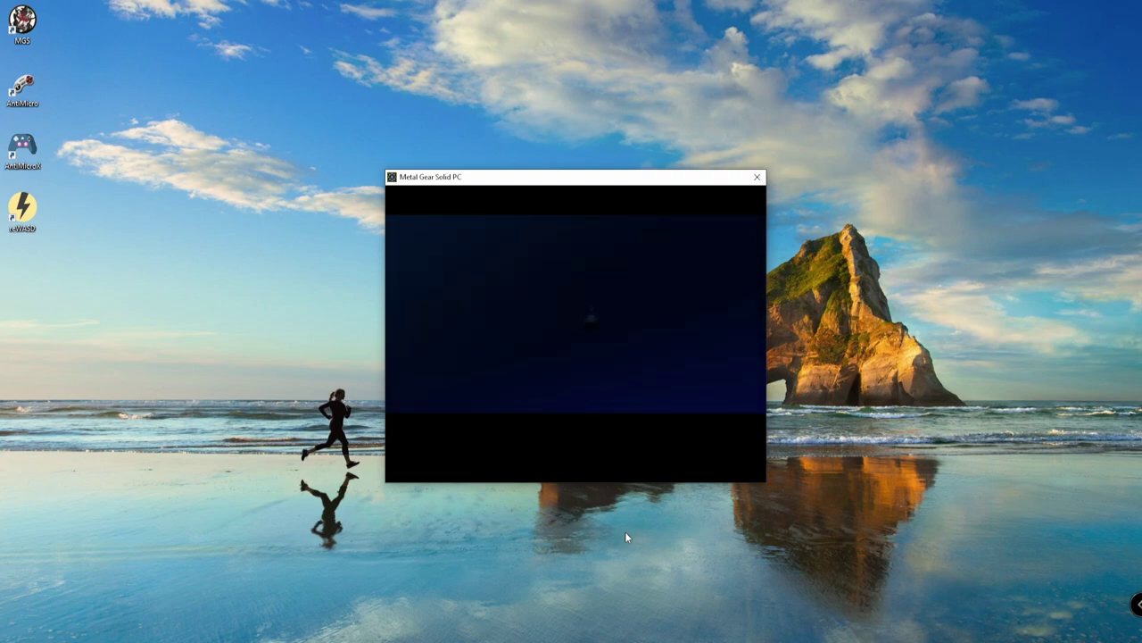
Exit the windowed game and close the Metal Gear Solid Integral Launcher.
key(Return)
key(Down)
key(Return)
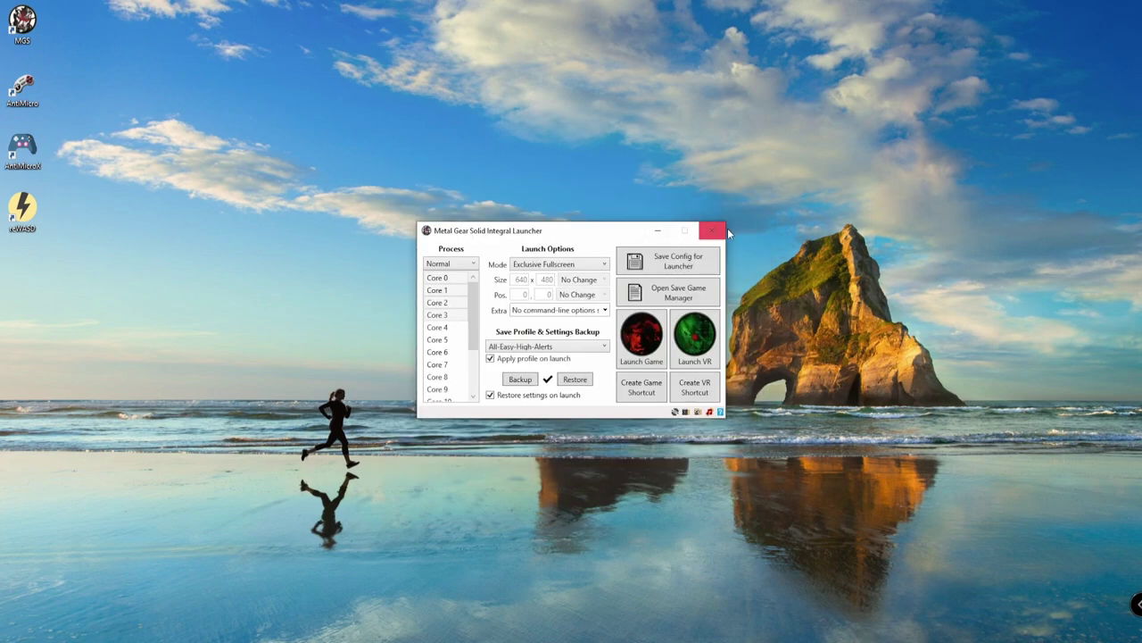
click(712, 231)
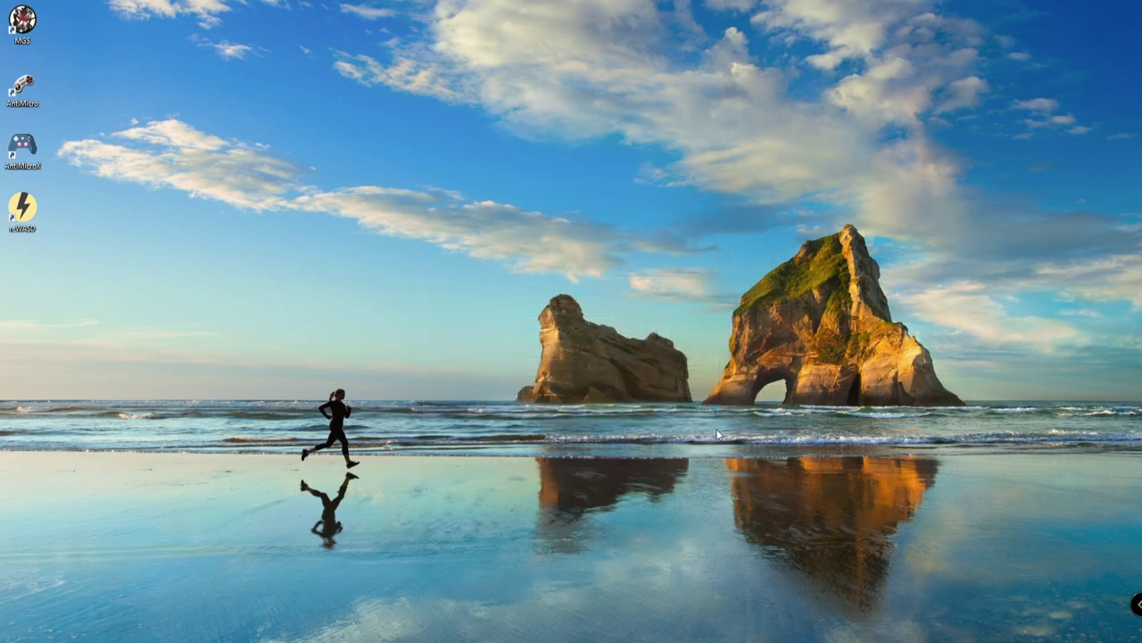